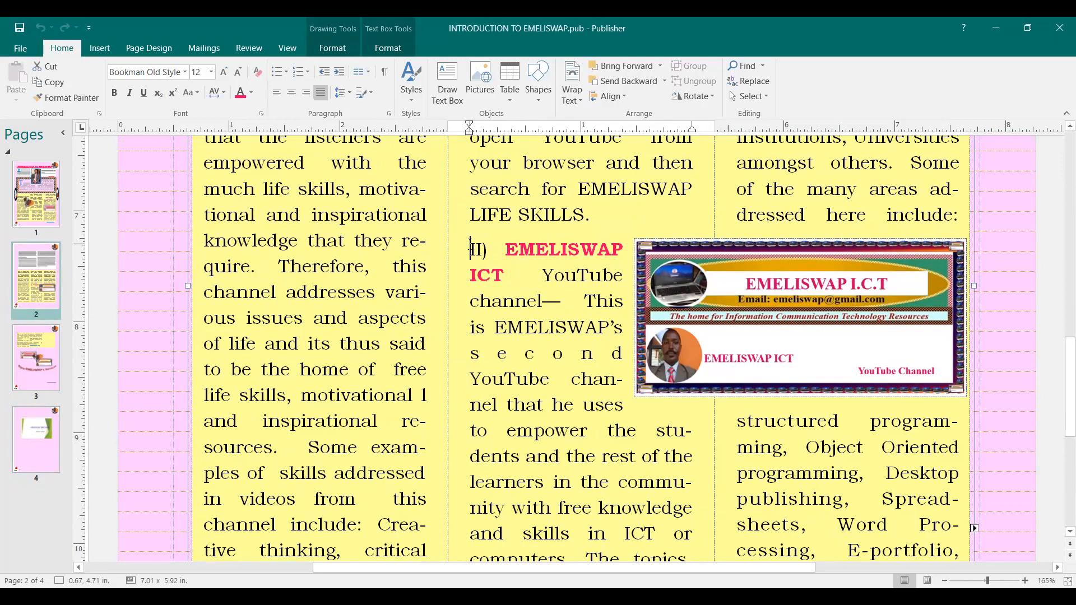
{"action": "left_click_drag", "start_coordinate": [470, 247], "coordinate": [959, 549]}
{"action": "scroll", "coordinate": [768, 419], "scroll_direction": "down", "scroll_amount": 3}
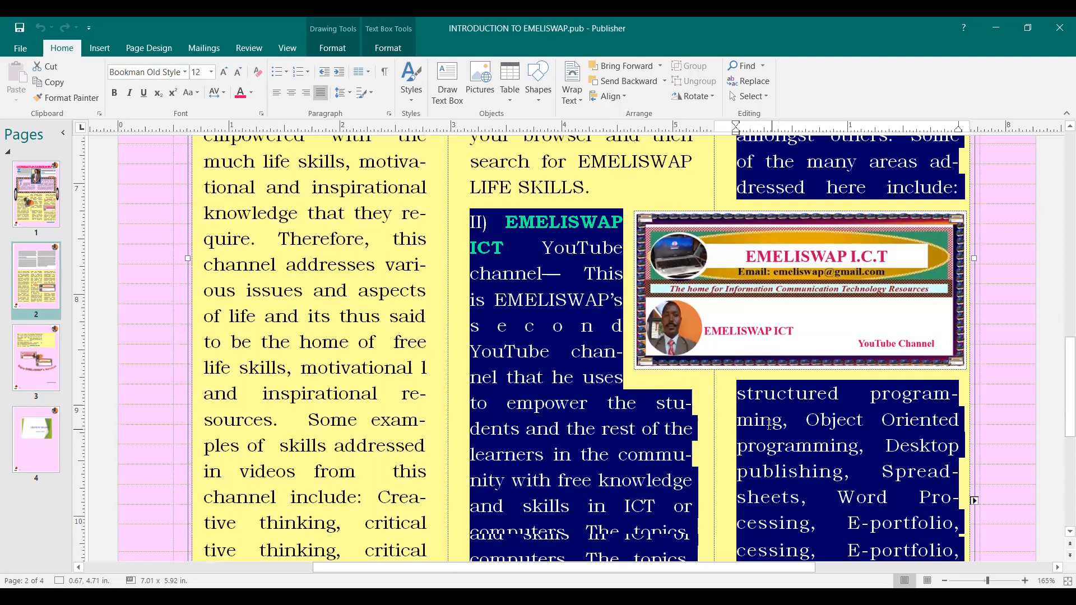
{"action": "left_click_drag", "start_coordinate": [977, 460], "coordinate": [958, 442]}
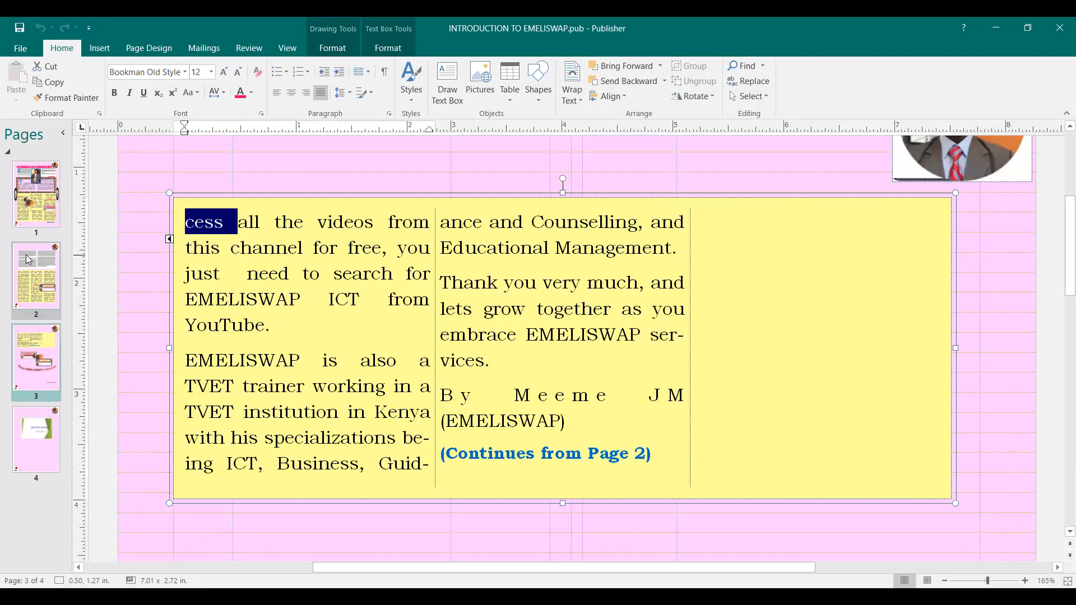
Step: Set the page 2 text from "II) EMELISWAP ICT" through "amongst others." to start in the next text box
{"action": "scroll", "coordinate": [640, 321], "scroll_direction": "down", "scroll_amount": 7}
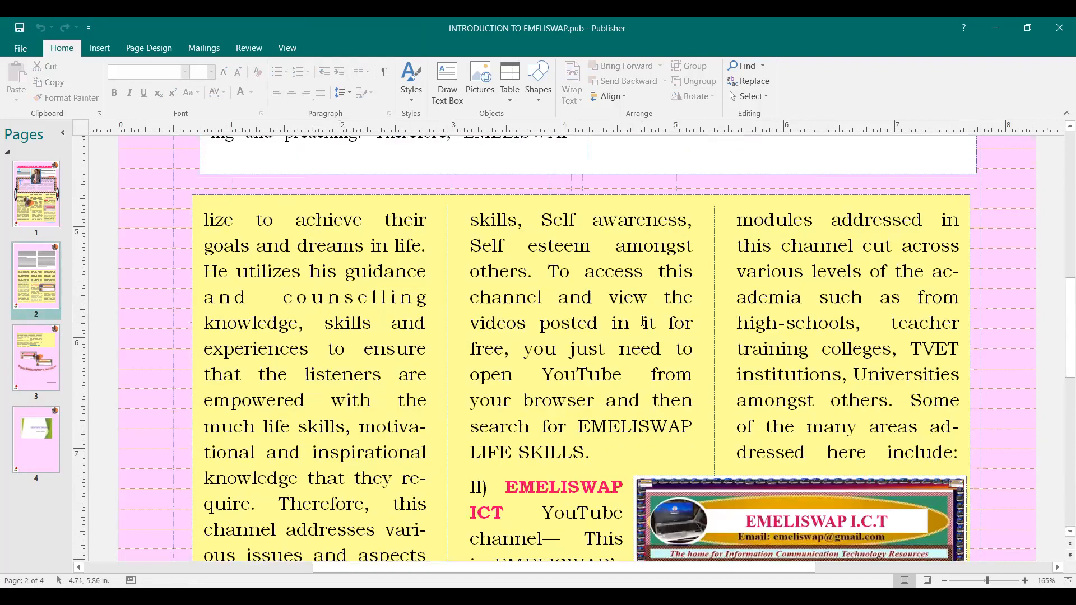
{"action": "scroll", "coordinate": [646, 321], "scroll_direction": "down", "scroll_amount": 4}
{"action": "left_click_drag", "start_coordinate": [471, 240], "coordinate": [831, 482]}
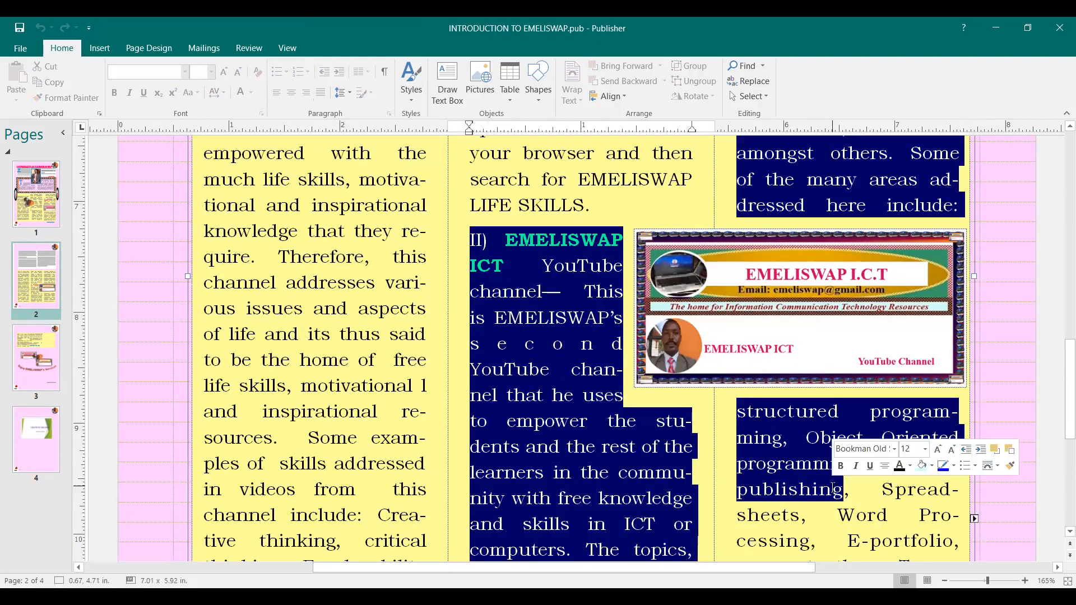
{"action": "scroll", "coordinate": [832, 485], "scroll_direction": "down", "scroll_amount": 2}
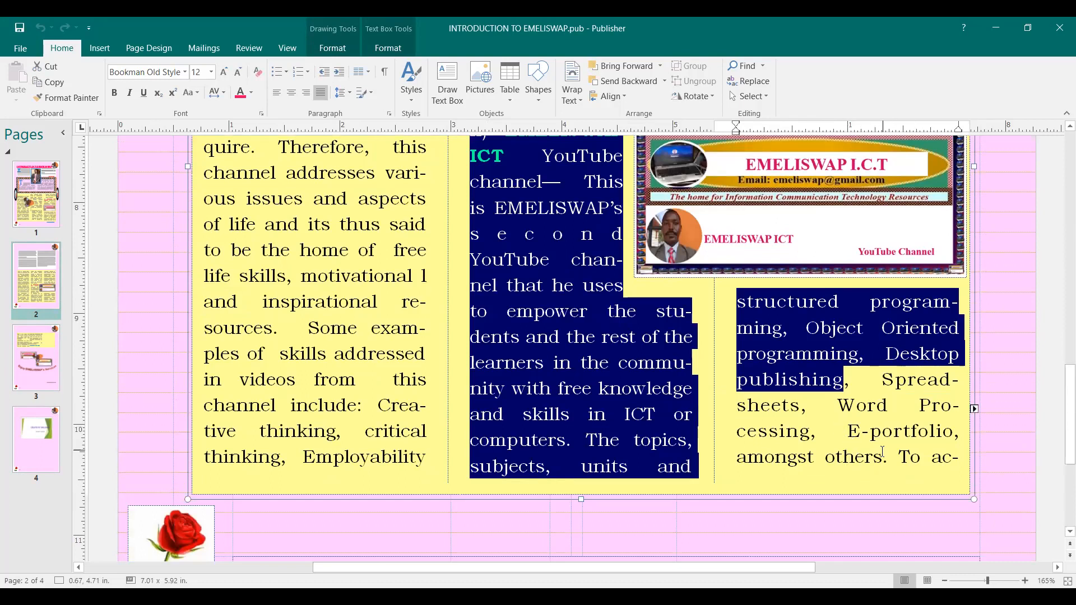
{"action": "left_click", "coordinate": [893, 456], "text": "shift"}
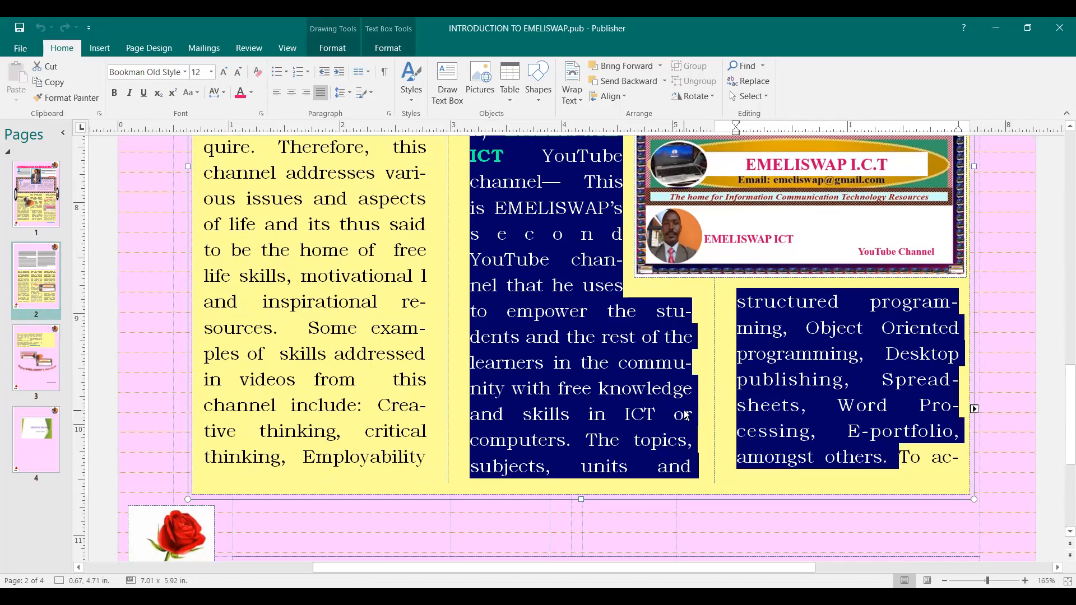
{"action": "right_click", "coordinate": [768, 326]}
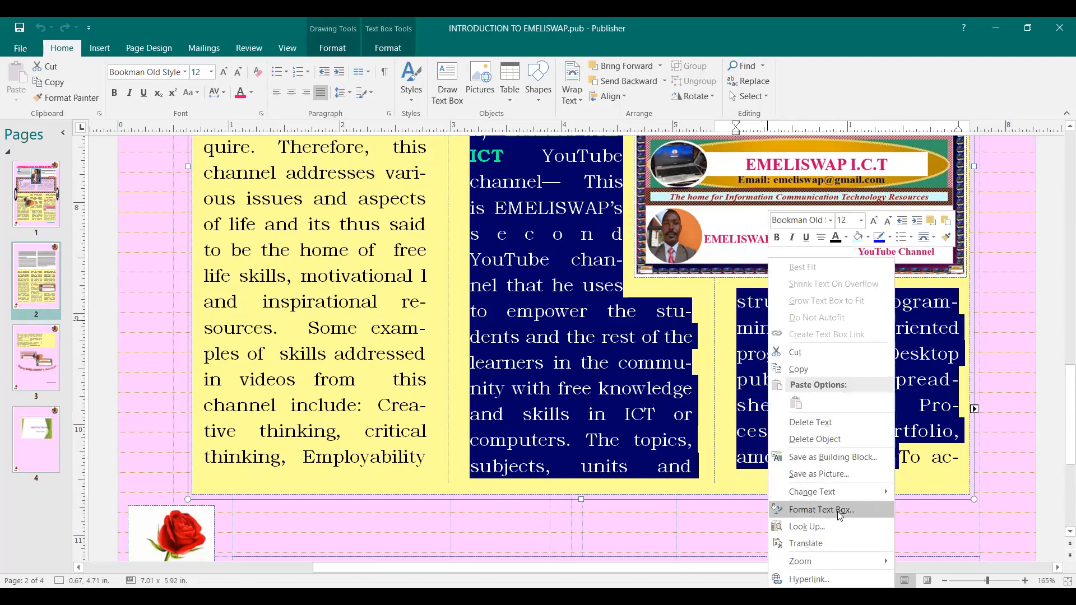
{"action": "mouse_move", "coordinate": [833, 493]}
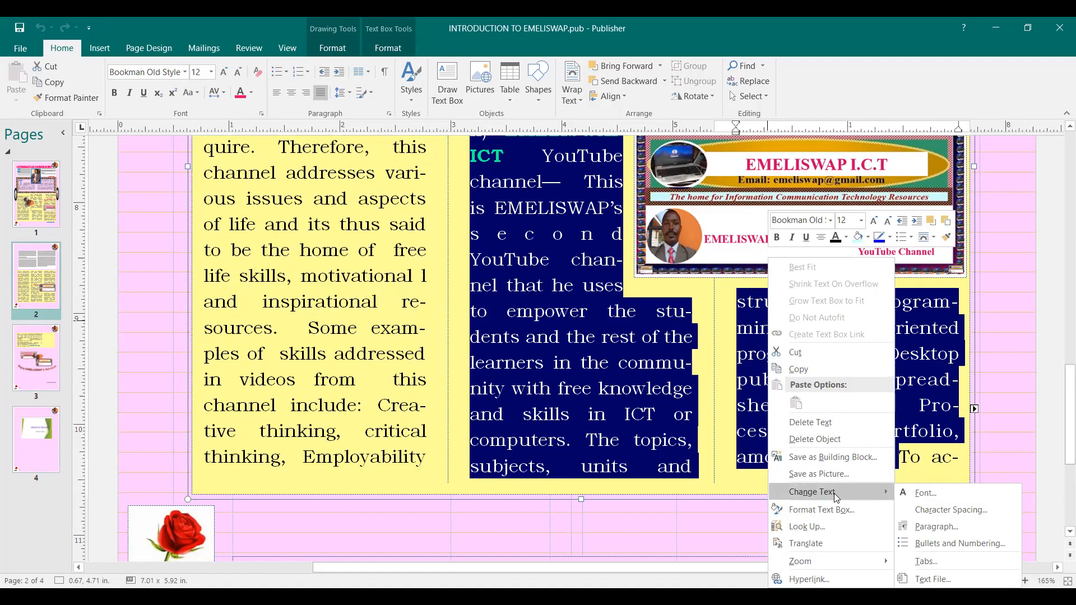
{"action": "left_click", "coordinate": [937, 529]}
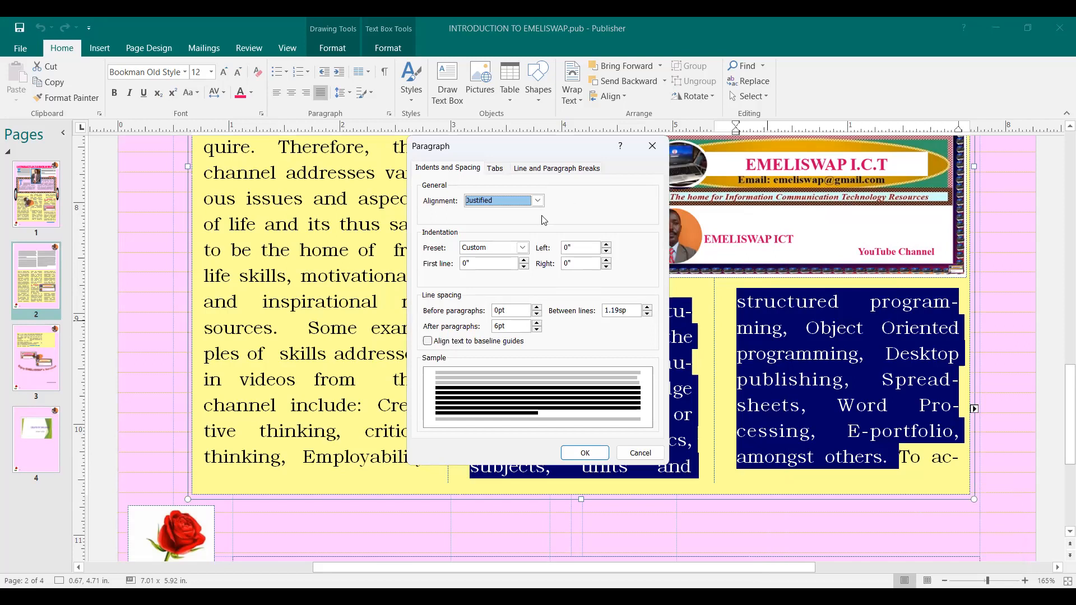
{"action": "left_click", "coordinate": [545, 171]}
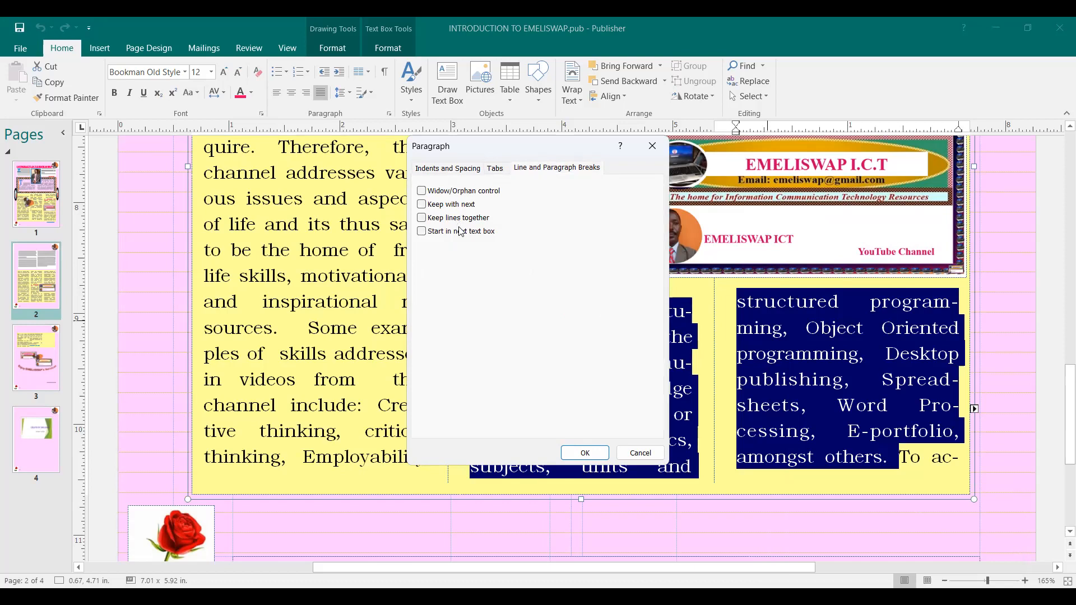
{"action": "left_click", "coordinate": [422, 232]}
{"action": "left_click", "coordinate": [584, 453]}
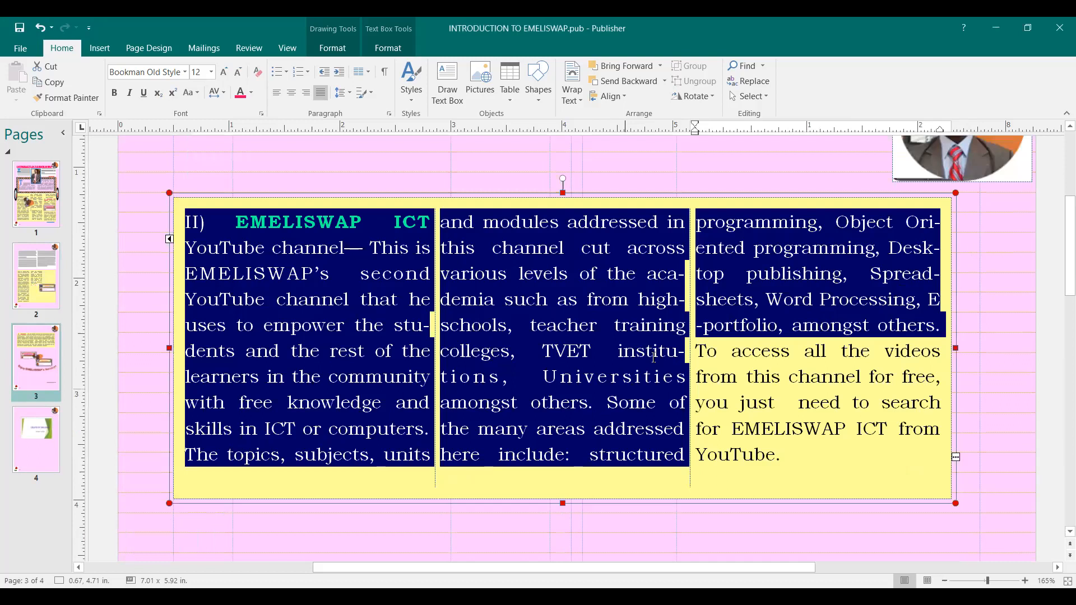
Step: Compare the moved EMELISWAP ICT section on page 3 with the columns it left on page 2
{"action": "scroll", "coordinate": [669, 329], "scroll_direction": "up", "scroll_amount": 2}
{"action": "scroll", "coordinate": [669, 329], "scroll_direction": "up", "scroll_amount": 3}
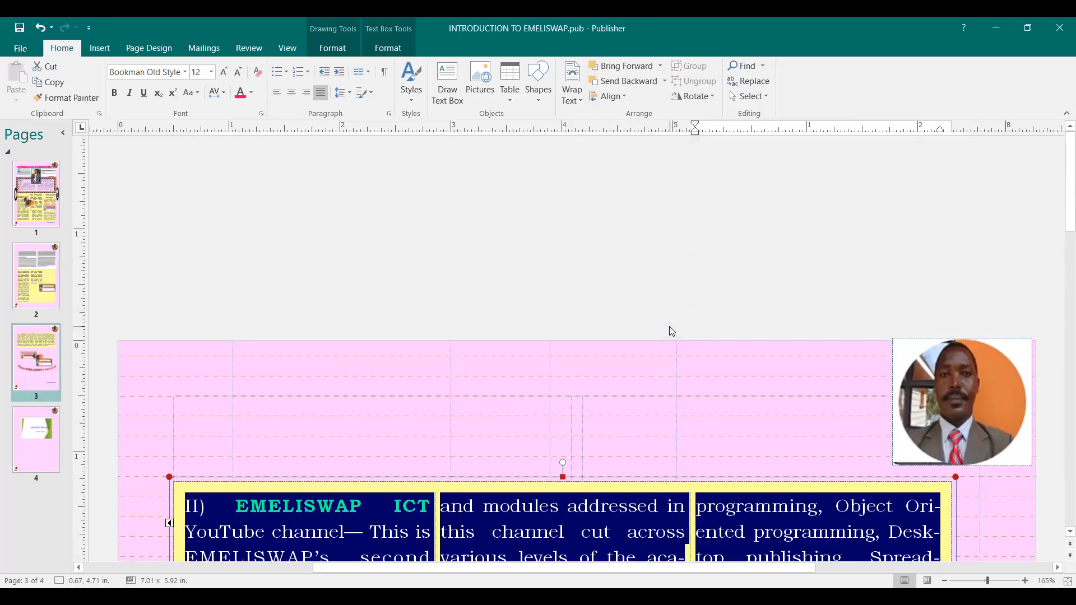
{"action": "scroll", "coordinate": [671, 330], "scroll_direction": "down", "scroll_amount": 7}
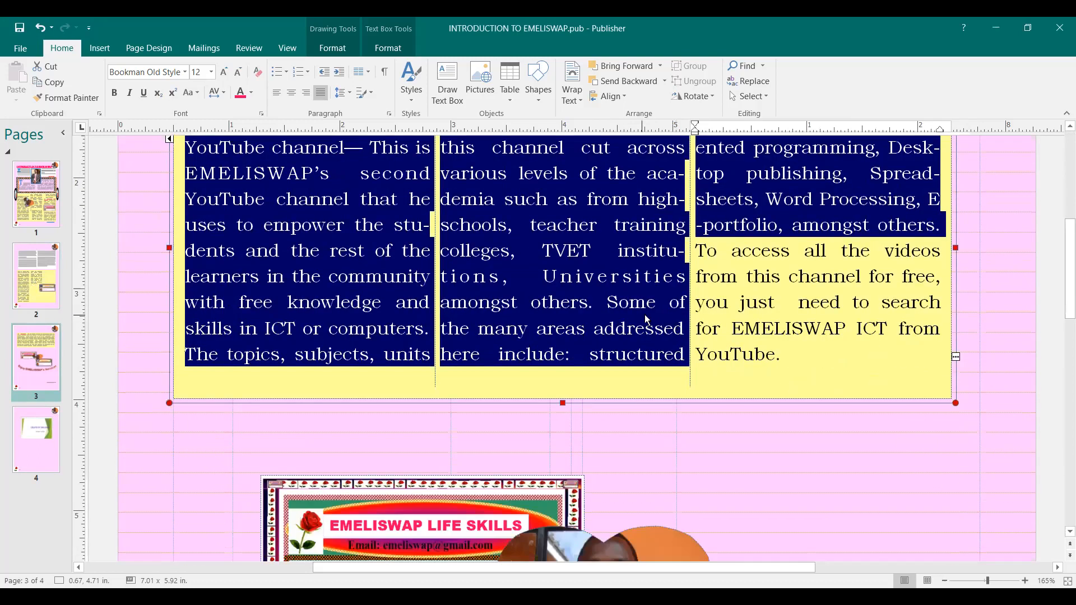
{"action": "left_click", "coordinate": [42, 275]}
{"action": "scroll", "coordinate": [609, 322], "scroll_direction": "up", "scroll_amount": 5}
{"action": "scroll", "coordinate": [613, 321], "scroll_direction": "down", "scroll_amount": 11}
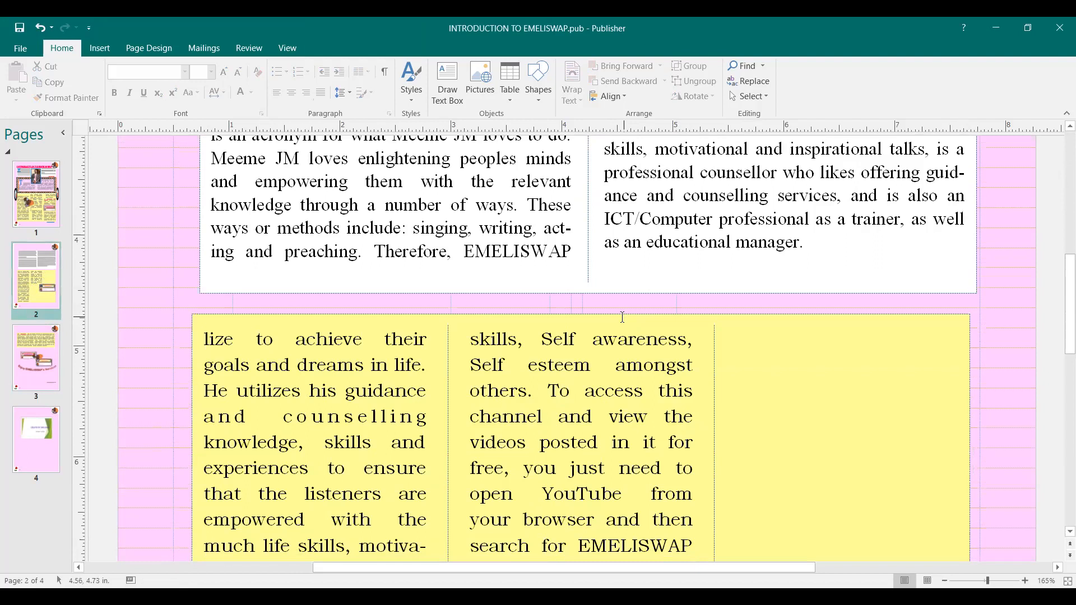
{"action": "scroll", "coordinate": [619, 315], "scroll_direction": "down", "scroll_amount": 14}
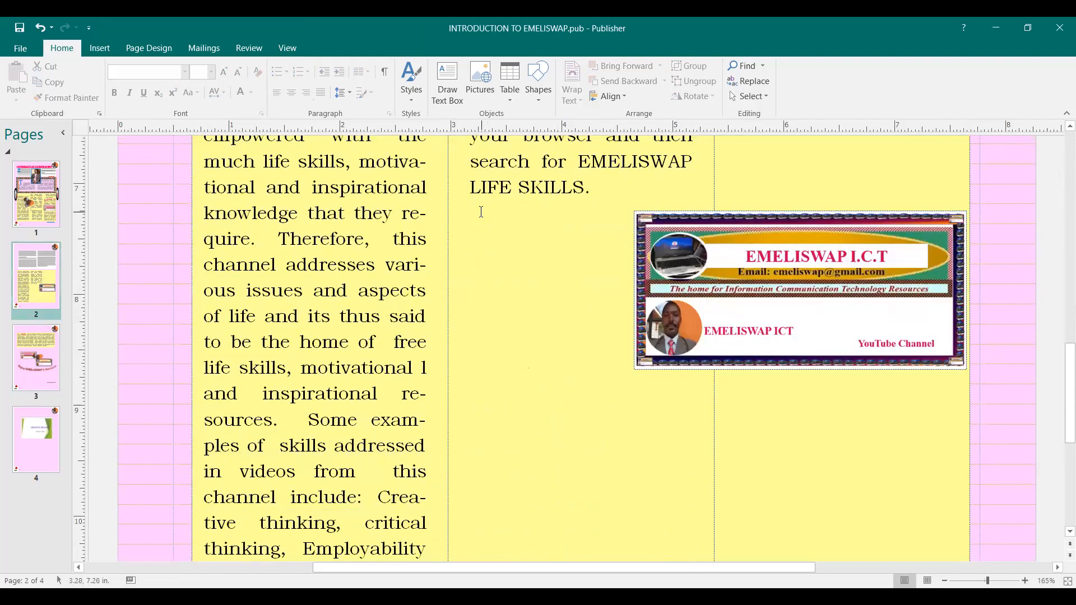
{"action": "left_click", "coordinate": [478, 207]}
{"action": "left_click", "coordinate": [601, 191]}
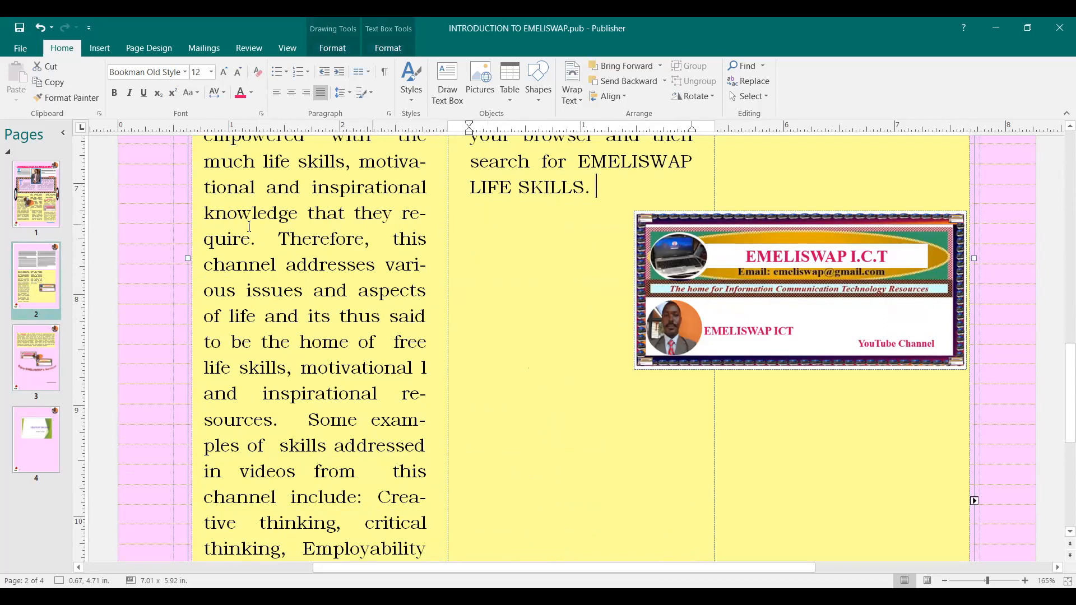
Step: Examine the text box on page 3 and the rest of that page down to its footer
{"action": "left_click", "coordinate": [42, 343]}
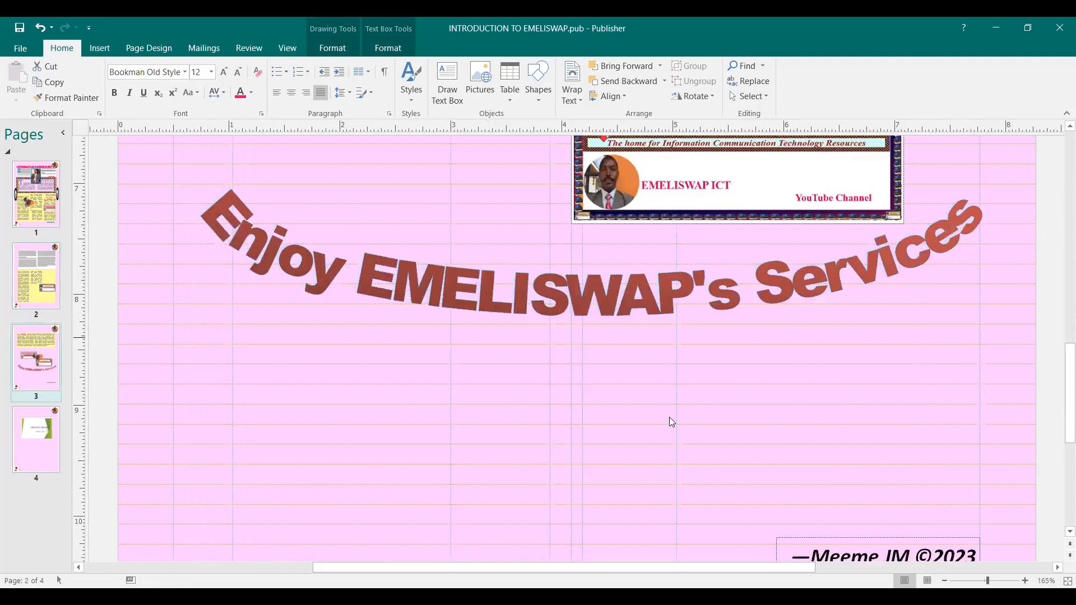
{"action": "scroll", "coordinate": [761, 417], "scroll_direction": "up", "scroll_amount": 8}
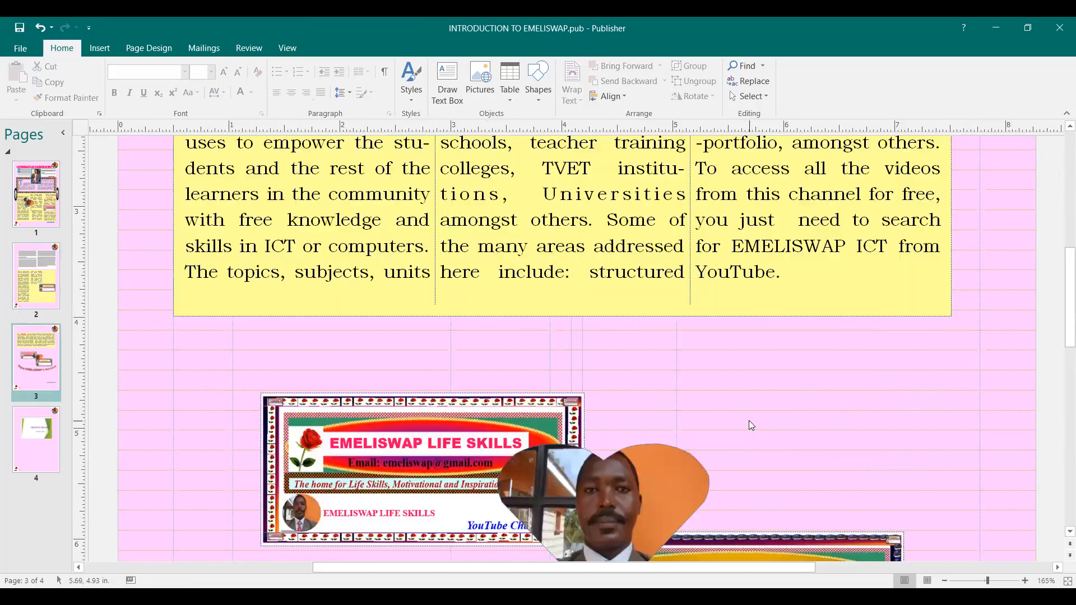
{"action": "scroll", "coordinate": [239, 268], "scroll_direction": "up", "scroll_amount": 2}
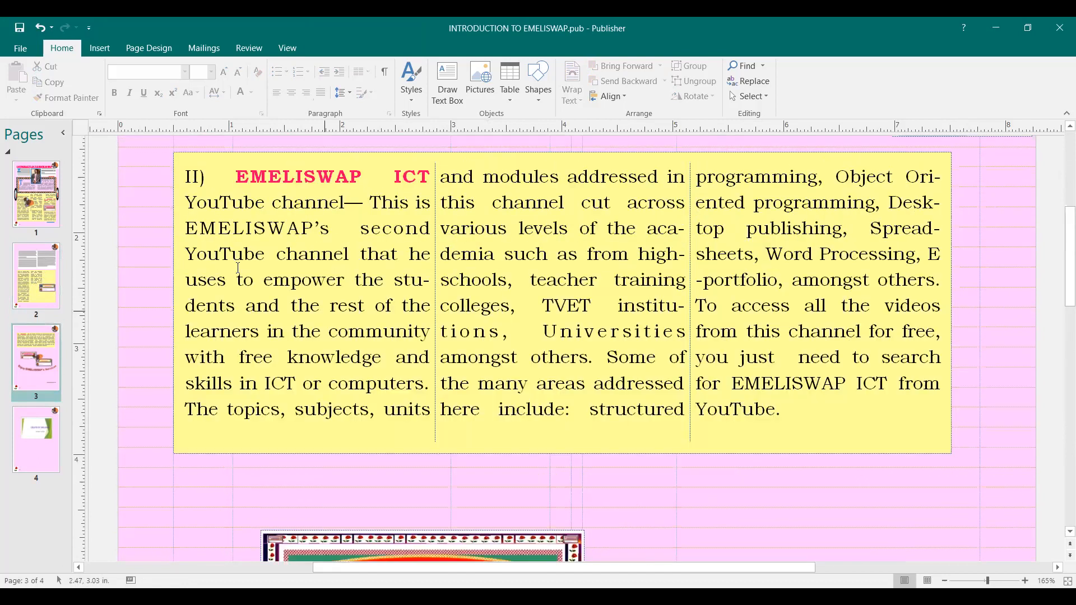
{"action": "left_click", "coordinate": [187, 179]}
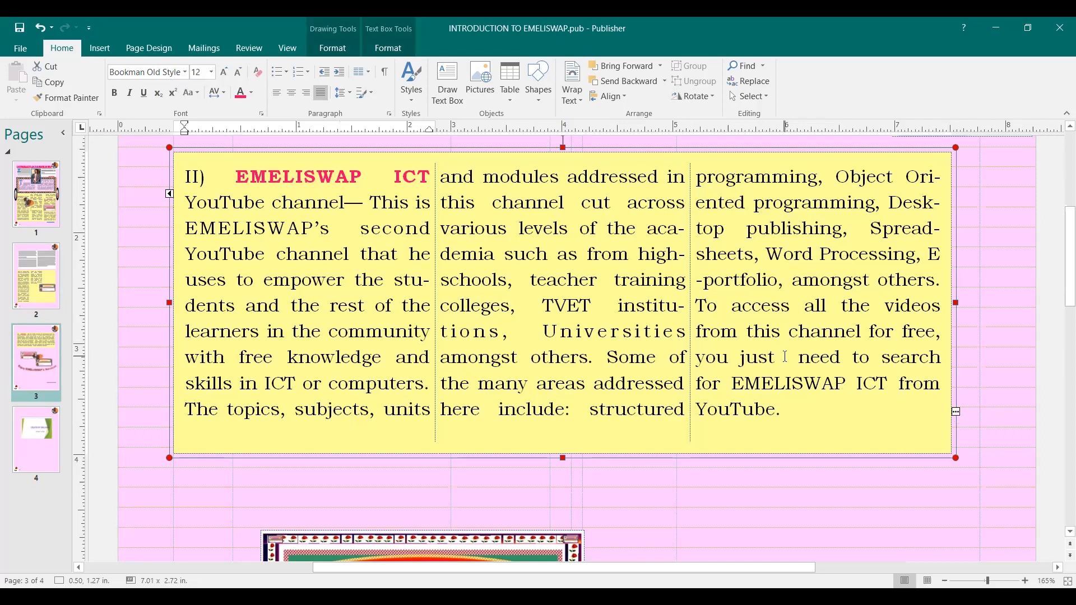
{"action": "scroll", "coordinate": [761, 354], "scroll_direction": "down", "scroll_amount": 12}
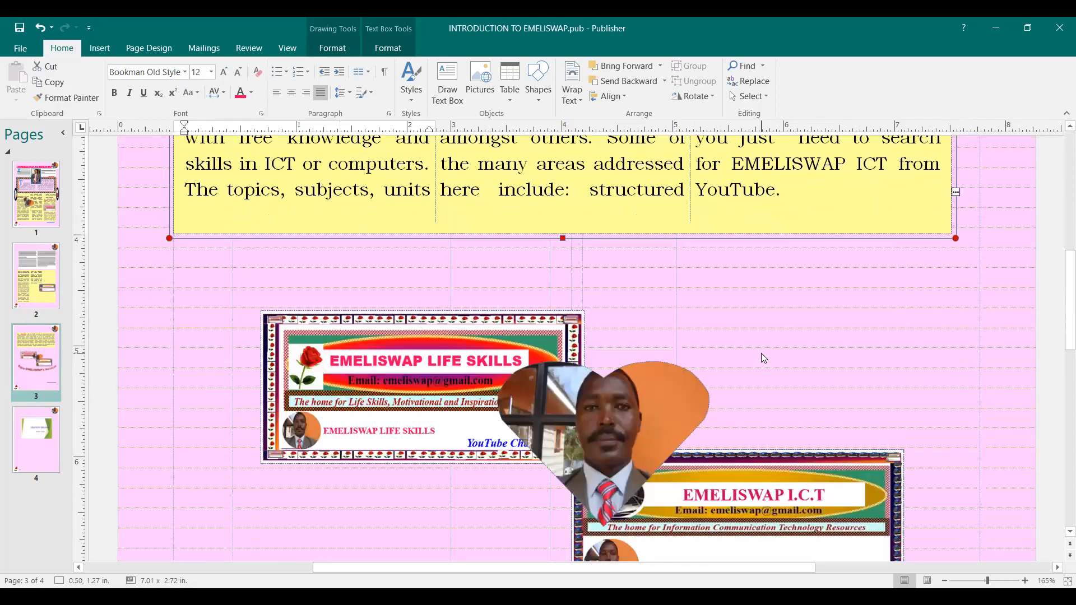
{"action": "scroll", "coordinate": [724, 353], "scroll_direction": "down", "scroll_amount": 4}
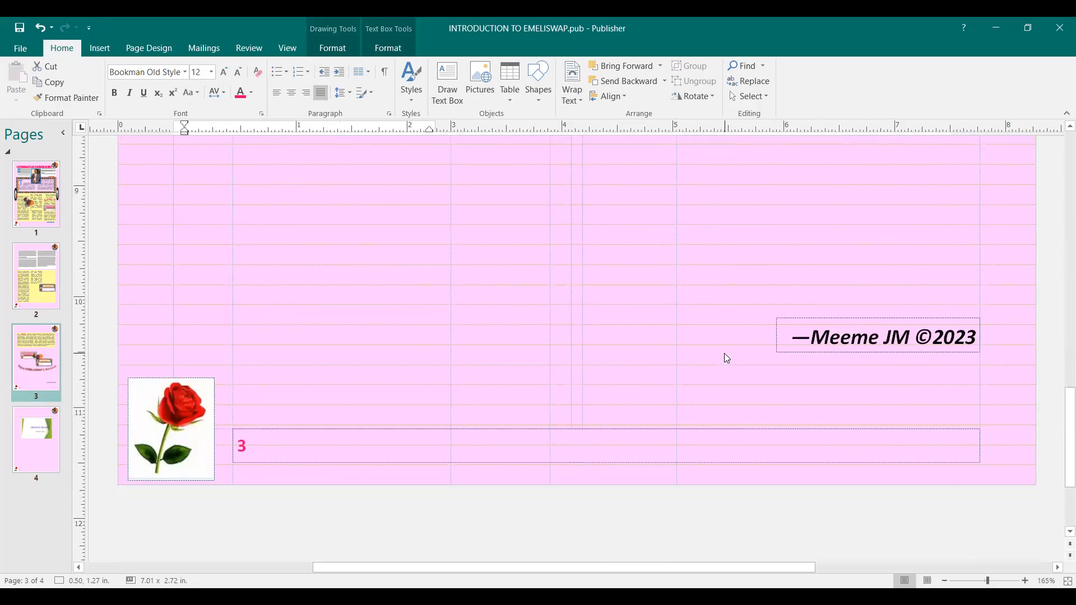
{"action": "scroll", "coordinate": [724, 353], "scroll_direction": "up", "scroll_amount": 3}
{"action": "scroll", "coordinate": [723, 354], "scroll_direction": "down", "scroll_amount": 2}
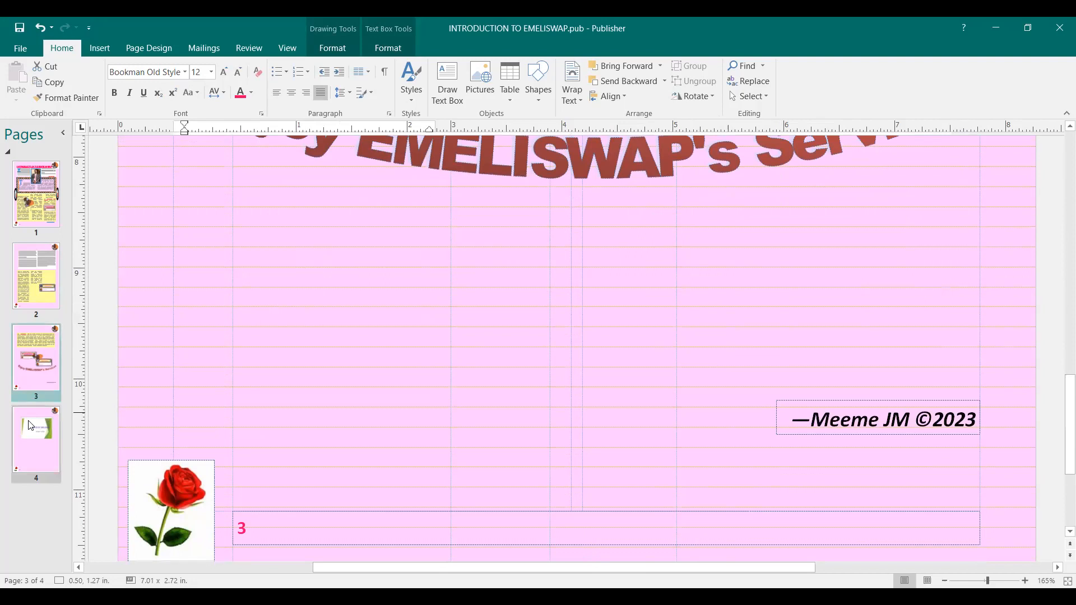
Step: Move the "CREATED BY EMELISWAP" picture on page 4 down to about 1.24, 6.78 in
{"action": "left_click", "coordinate": [31, 435]}
{"action": "scroll", "coordinate": [475, 300], "scroll_direction": "up", "scroll_amount": 8}
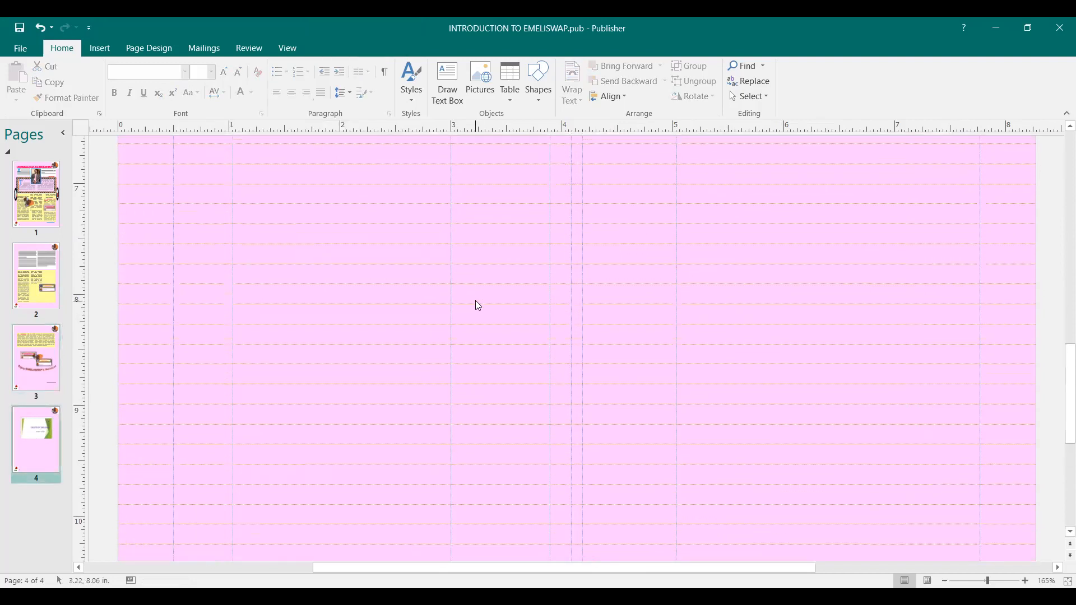
{"action": "scroll", "coordinate": [474, 301], "scroll_direction": "up", "scroll_amount": 4}
{"action": "scroll", "coordinate": [474, 303], "scroll_direction": "down", "scroll_amount": 3}
{"action": "scroll", "coordinate": [482, 281], "scroll_direction": "up", "scroll_amount": 5}
{"action": "scroll", "coordinate": [482, 275], "scroll_direction": "up", "scroll_amount": 2}
{"action": "left_click_drag", "start_coordinate": [512, 214], "coordinate": [504, 309]}
{"action": "scroll", "coordinate": [498, 312], "scroll_direction": "up", "scroll_amount": 2}
{"action": "scroll", "coordinate": [498, 312], "scroll_direction": "down", "scroll_amount": 10}
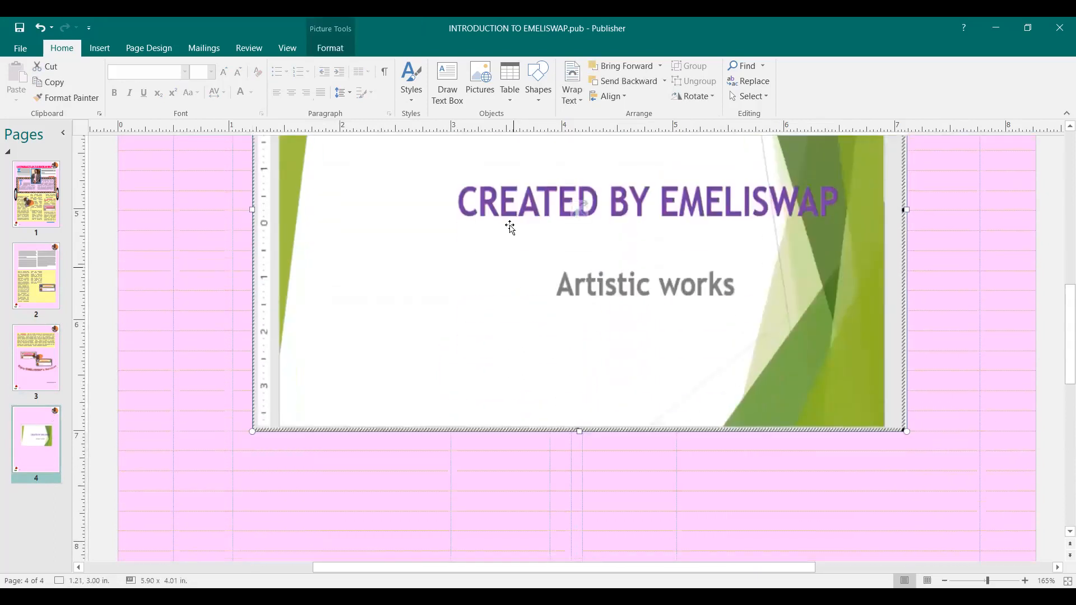
{"action": "left_click_drag", "start_coordinate": [514, 197], "coordinate": [526, 298]}
{"action": "scroll", "coordinate": [525, 298], "scroll_direction": "down", "scroll_amount": 5}
{"action": "left_click_drag", "start_coordinate": [524, 234], "coordinate": [525, 474]}
Step: Draw a text box about 5.99 x 2.95 in in the empty space above the picture on page 4
{"action": "scroll", "coordinate": [655, 321], "scroll_direction": "up", "scroll_amount": 20}
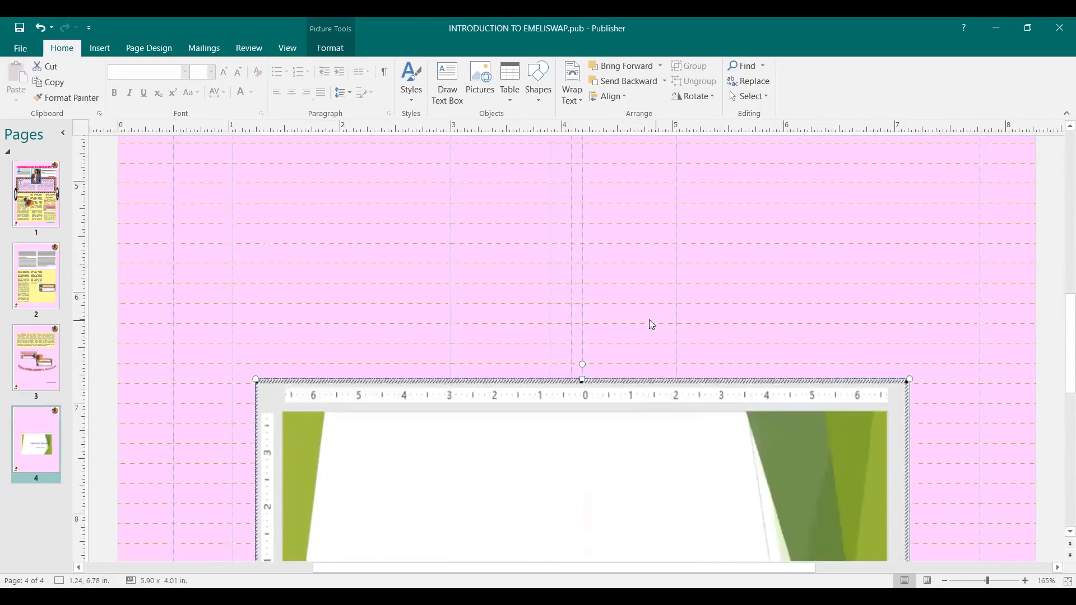
{"action": "scroll", "coordinate": [636, 320], "scroll_direction": "up", "scroll_amount": 3}
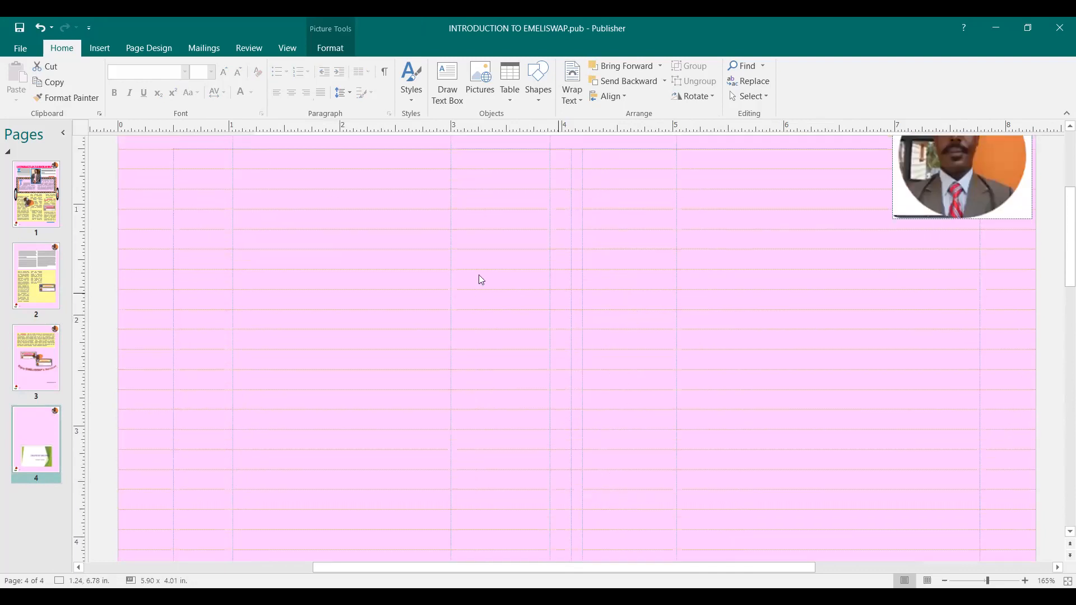
{"action": "left_click", "coordinate": [433, 234]}
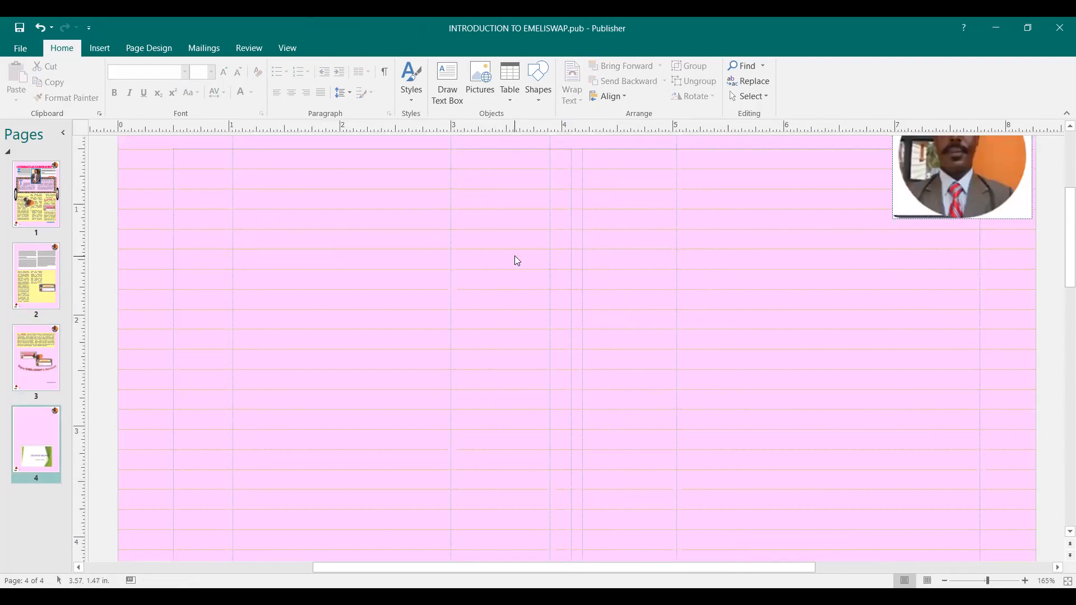
{"action": "left_click", "coordinate": [450, 94]}
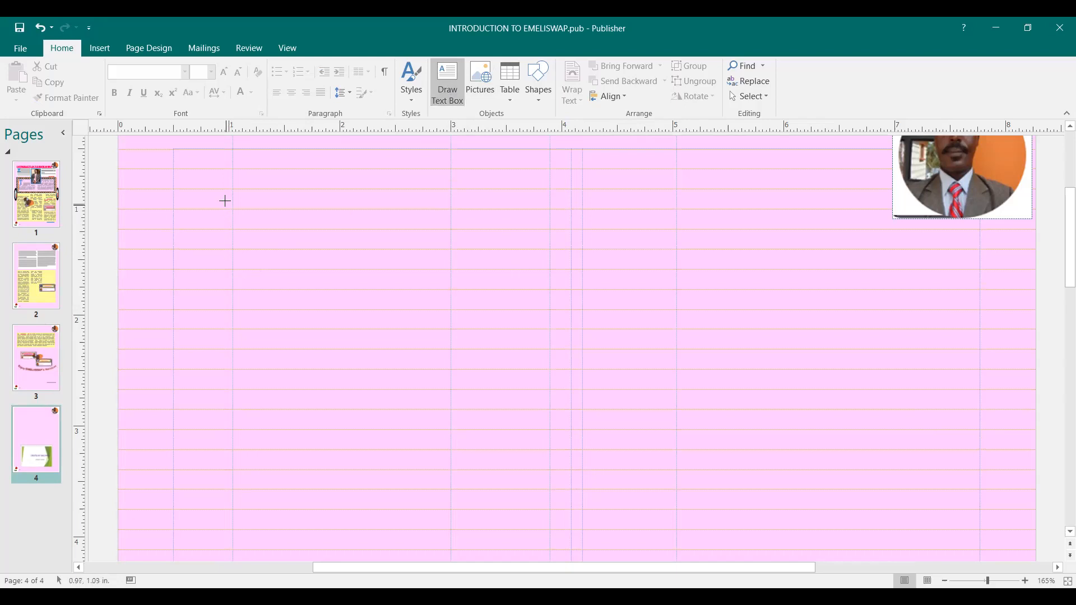
{"action": "left_click_drag", "start_coordinate": [220, 178], "coordinate": [886, 507]}
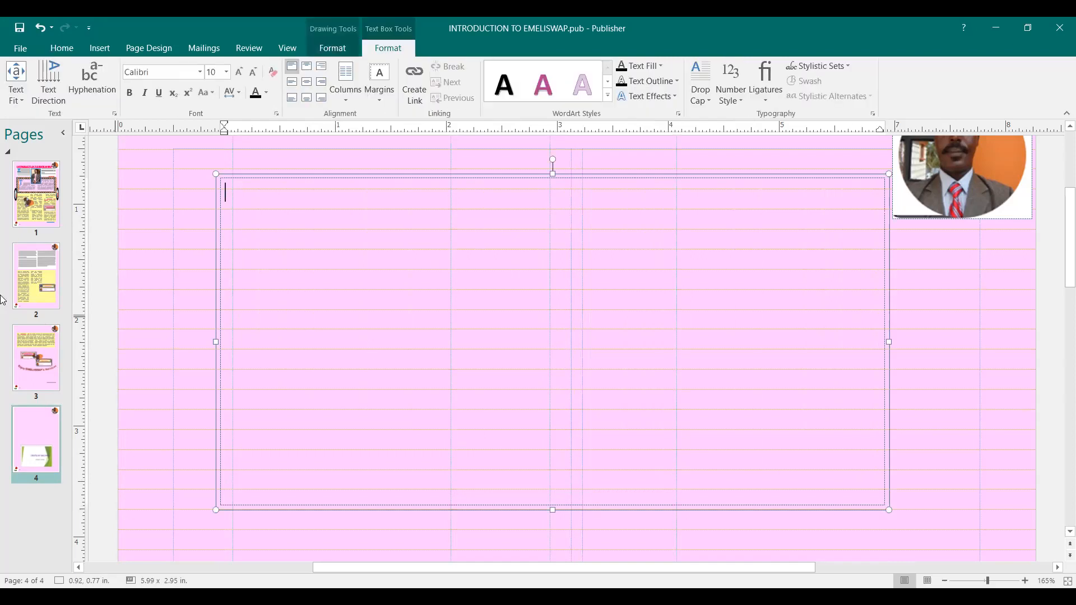
Step: Pour the overflow text of the EMELISWAP ICT text box on page 3 into the new text box on page 4
{"action": "left_click", "coordinate": [41, 345]}
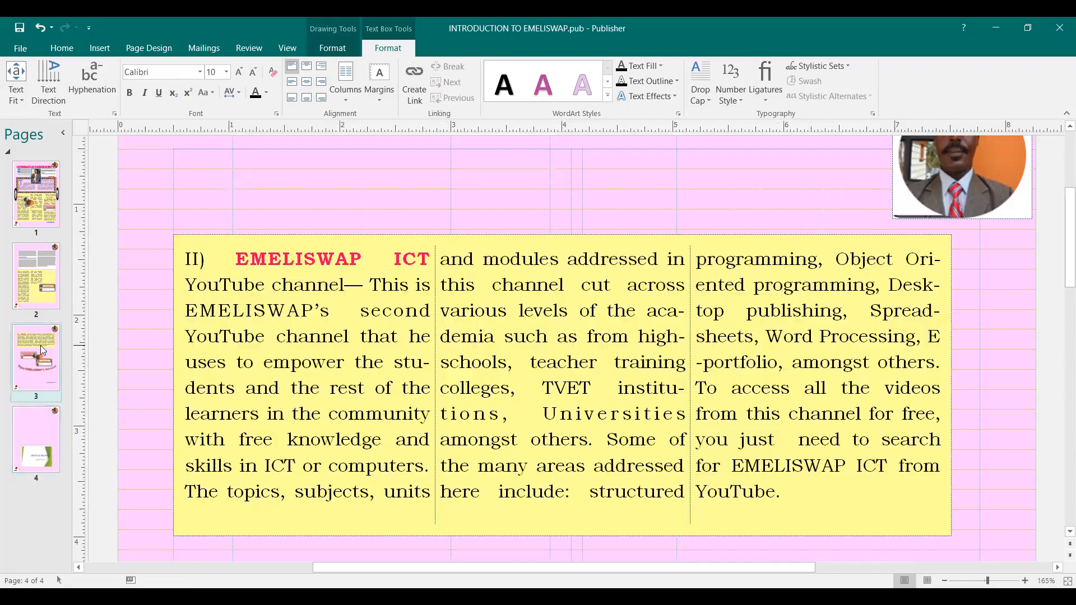
{"action": "scroll", "coordinate": [422, 296], "scroll_direction": "down", "scroll_amount": 2}
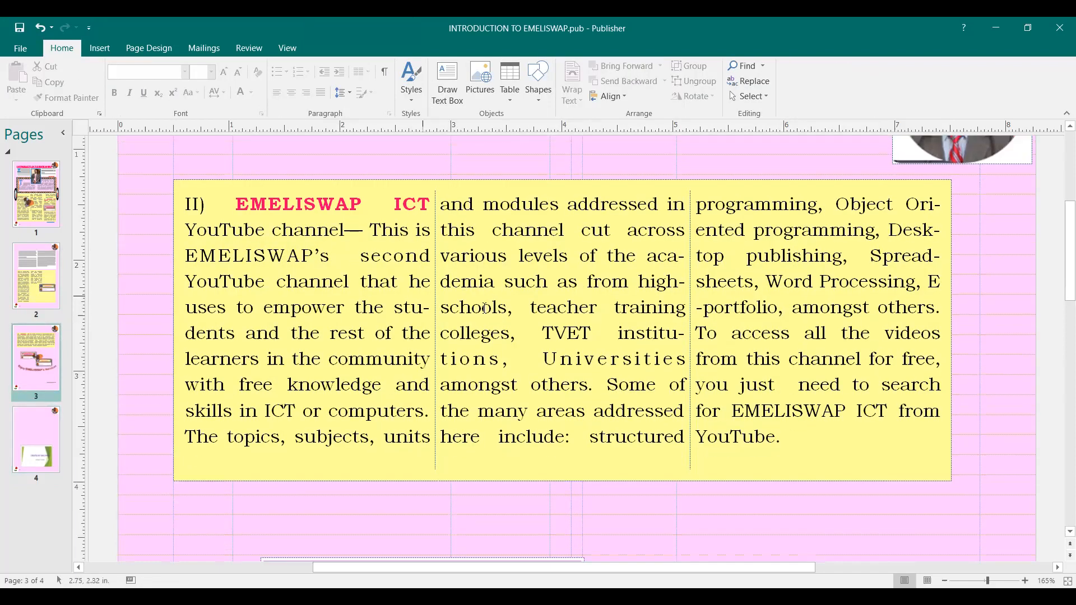
{"action": "left_click", "coordinate": [771, 337]}
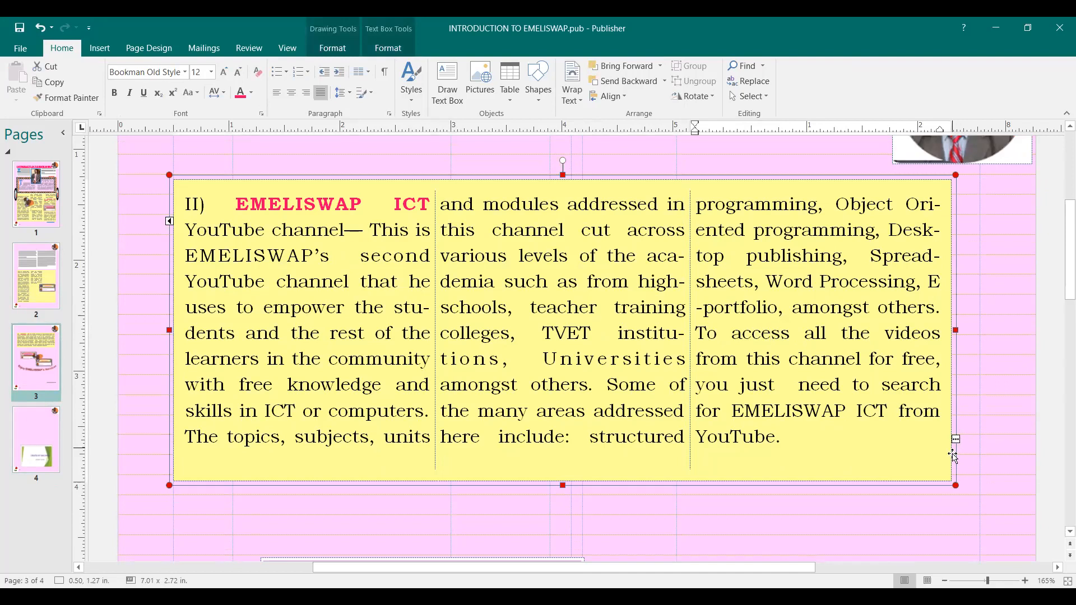
{"action": "left_click", "coordinate": [956, 443]}
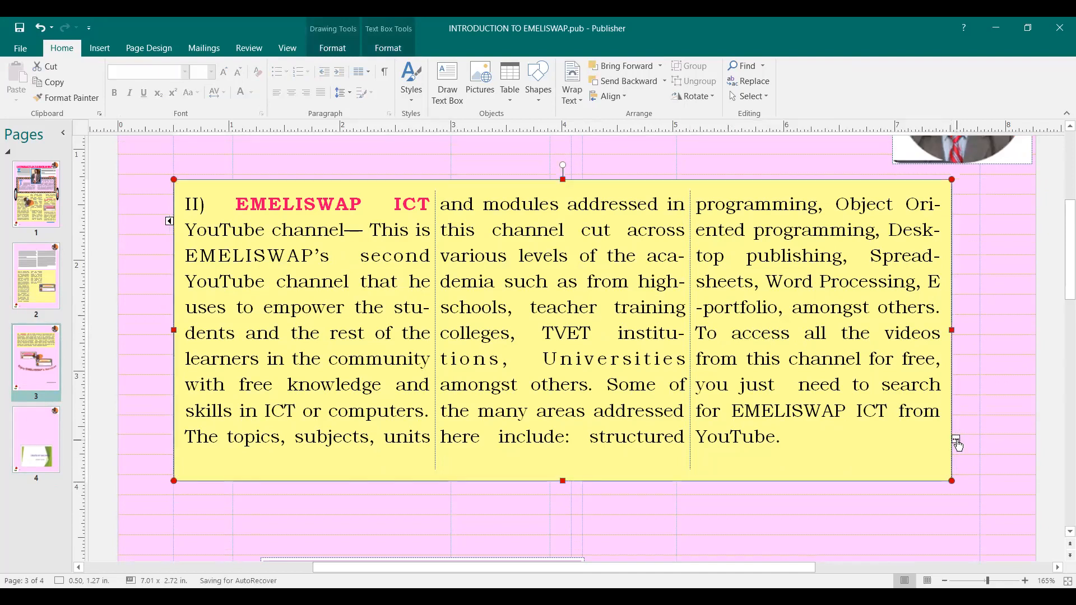
{"action": "left_click", "coordinate": [50, 437]}
{"action": "scroll", "coordinate": [476, 290], "scroll_direction": "up", "scroll_amount": 2}
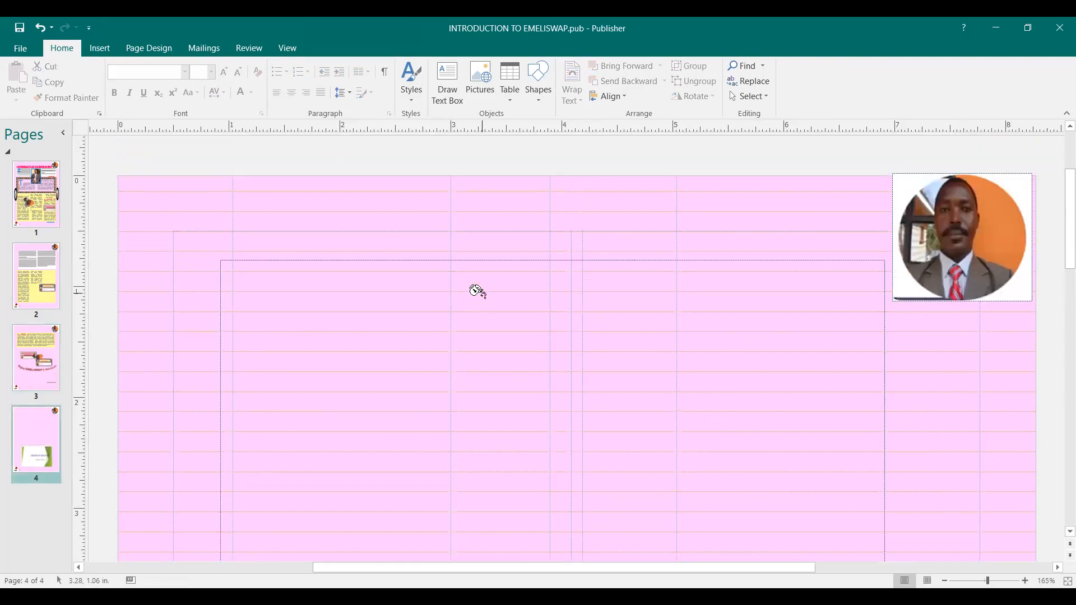
{"action": "scroll", "coordinate": [640, 349], "scroll_direction": "down", "scroll_amount": 2}
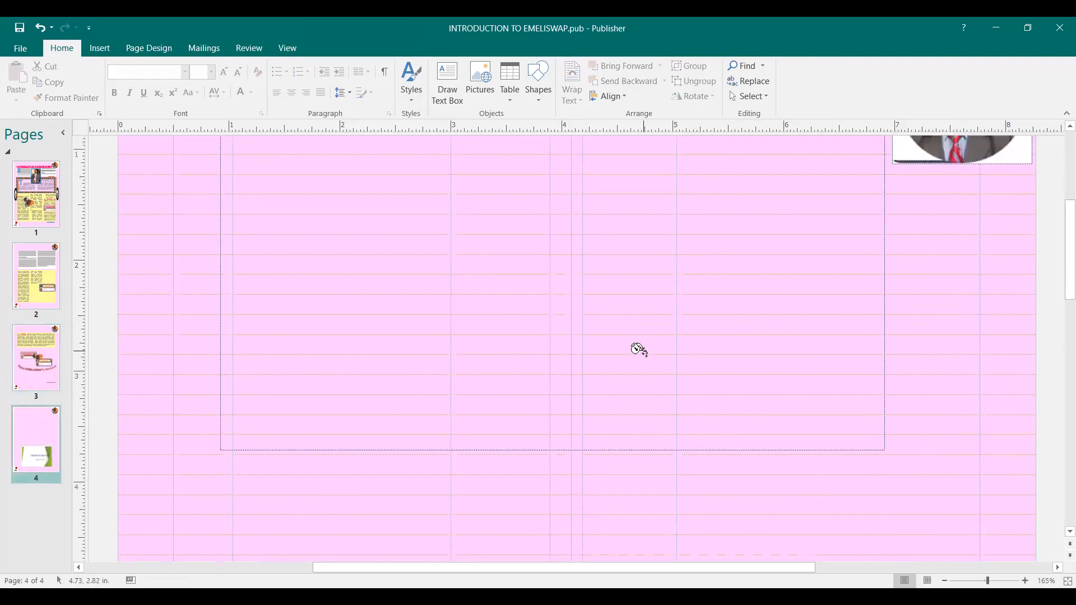
{"action": "scroll", "coordinate": [640, 349], "scroll_direction": "up", "scroll_amount": 1}
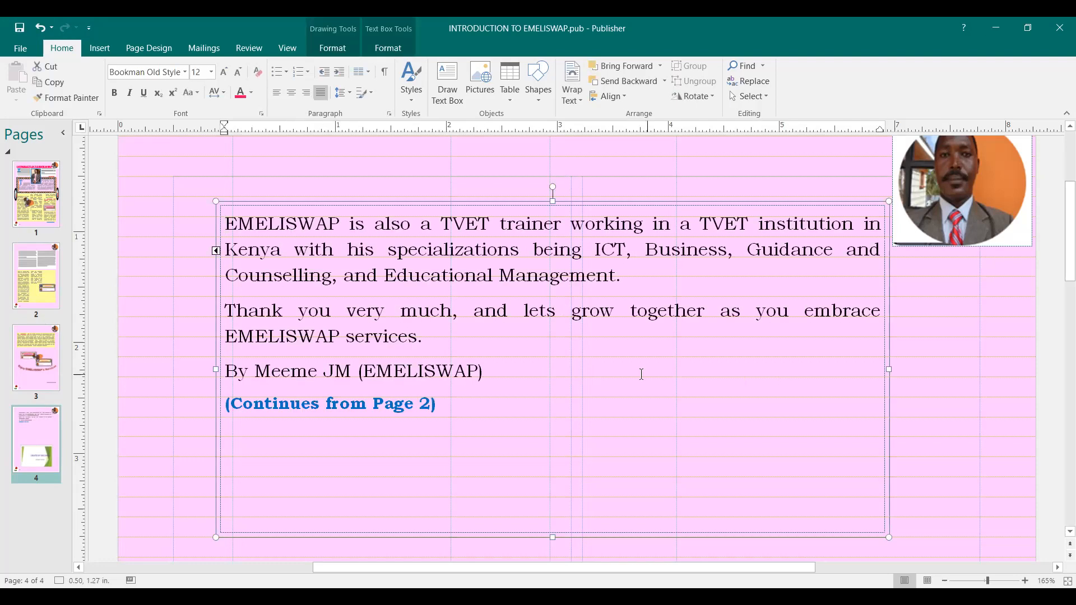
Step: Examine the EMELISWAP LIFE SKILLS columns in the yellow text box on page 2
{"action": "scroll", "coordinate": [641, 374], "scroll_direction": "up", "scroll_amount": 1}
{"action": "left_click", "coordinate": [54, 277]}
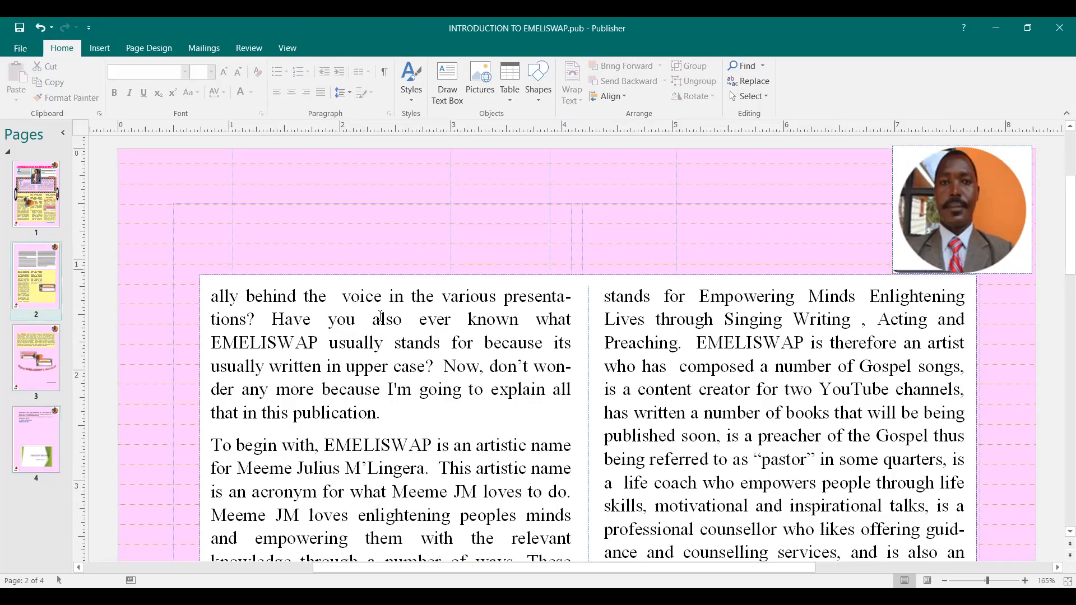
{"action": "scroll", "coordinate": [581, 344], "scroll_direction": "down", "scroll_amount": 8}
{"action": "scroll", "coordinate": [581, 345], "scroll_direction": "down", "scroll_amount": 3}
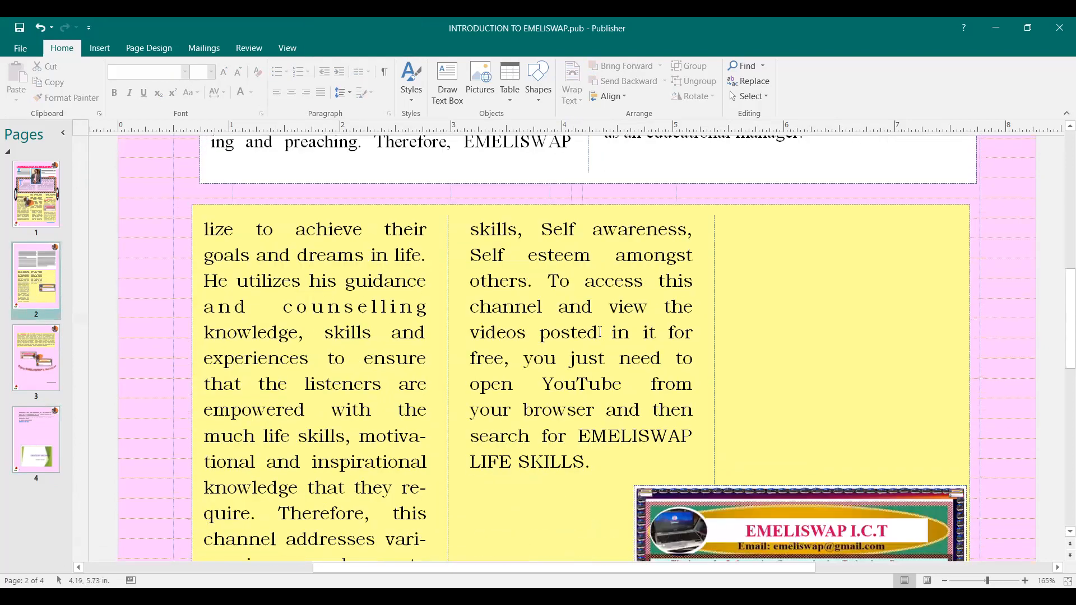
{"action": "scroll", "coordinate": [747, 300], "scroll_direction": "up", "scroll_amount": 2}
{"action": "left_click", "coordinate": [732, 252]}
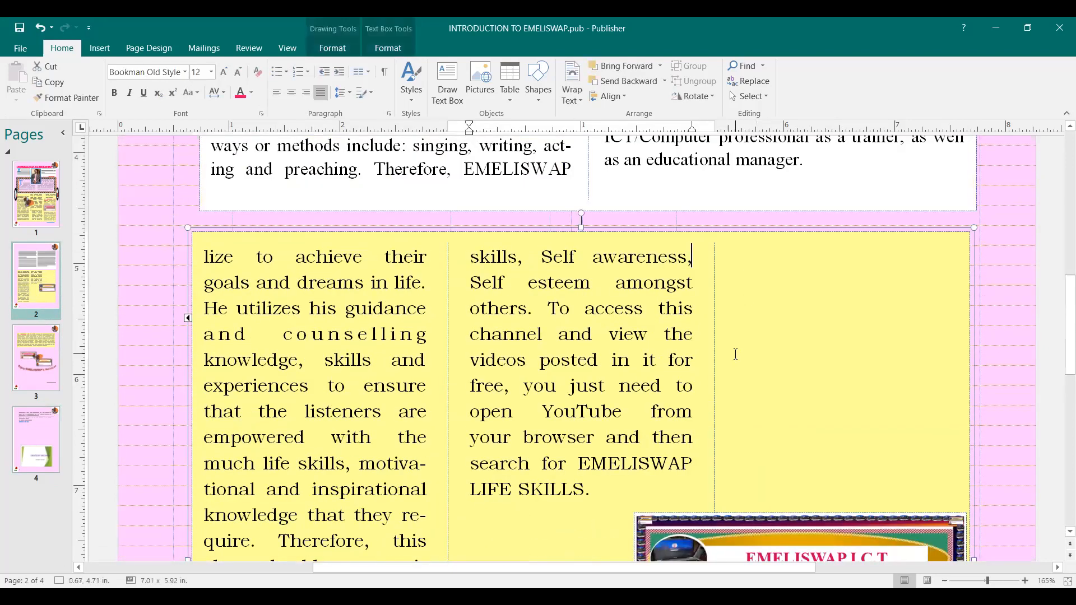
{"action": "scroll", "coordinate": [734, 356], "scroll_direction": "down", "scroll_amount": 2}
{"action": "left_click", "coordinate": [476, 402]}
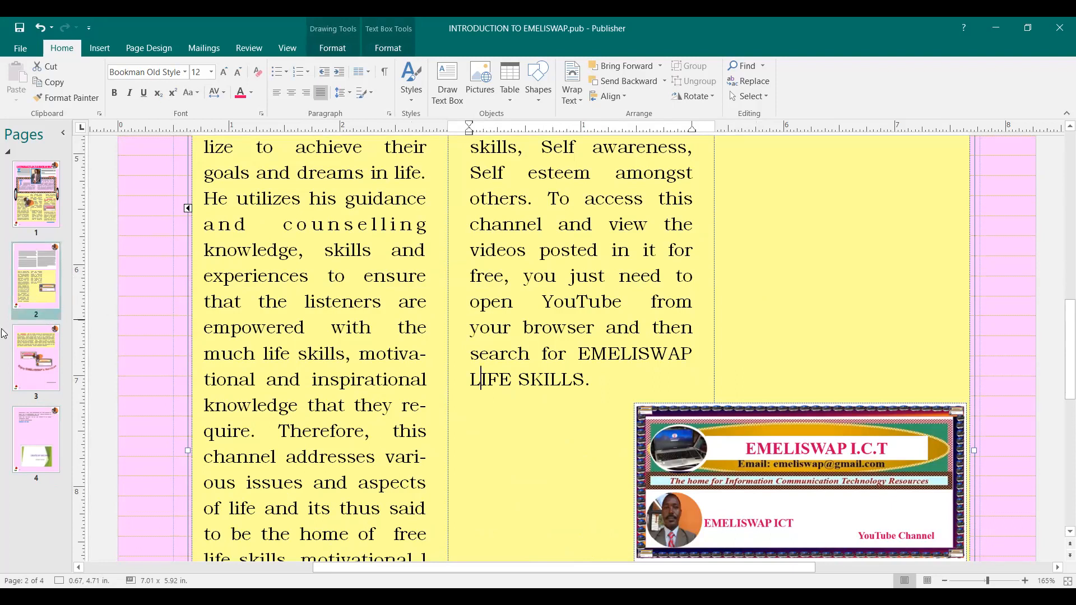
Step: Check the EMELISWAP ICT text box on page 3 against its continuation in the linked text box on page 4
{"action": "left_click", "coordinate": [41, 355]}
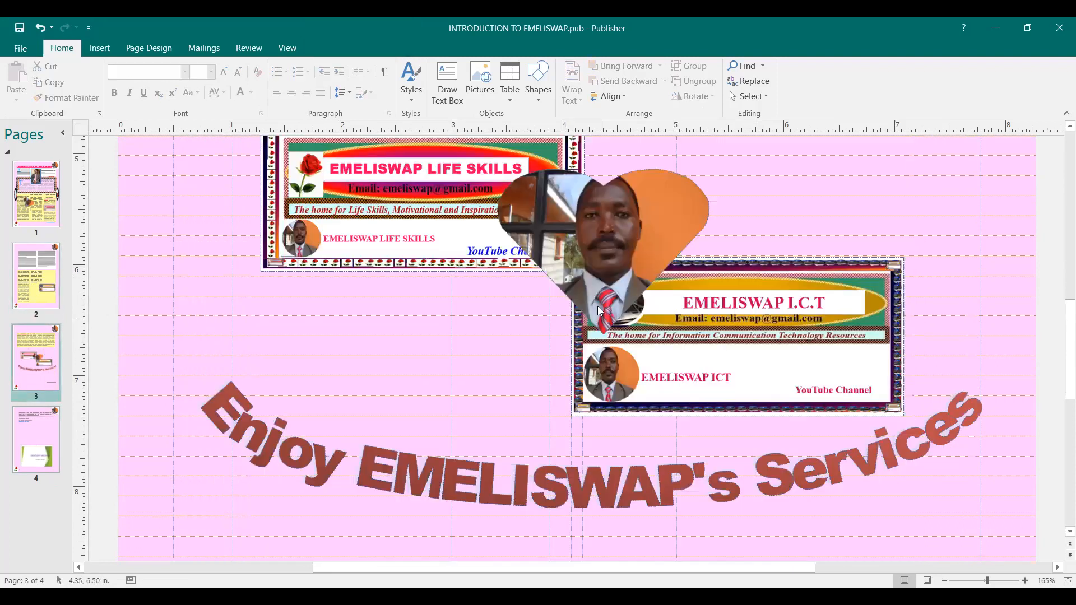
{"action": "scroll", "coordinate": [598, 306], "scroll_direction": "up", "scroll_amount": 5}
{"action": "scroll", "coordinate": [292, 297], "scroll_direction": "up", "scroll_amount": 3}
{"action": "left_click", "coordinate": [553, 371]}
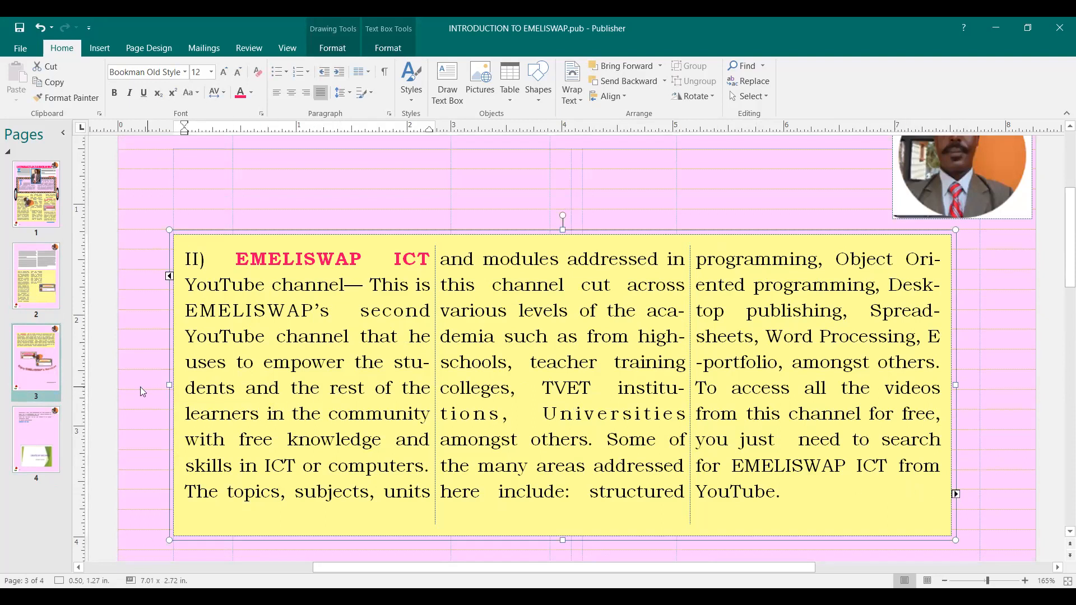
{"action": "left_click", "coordinate": [31, 422]}
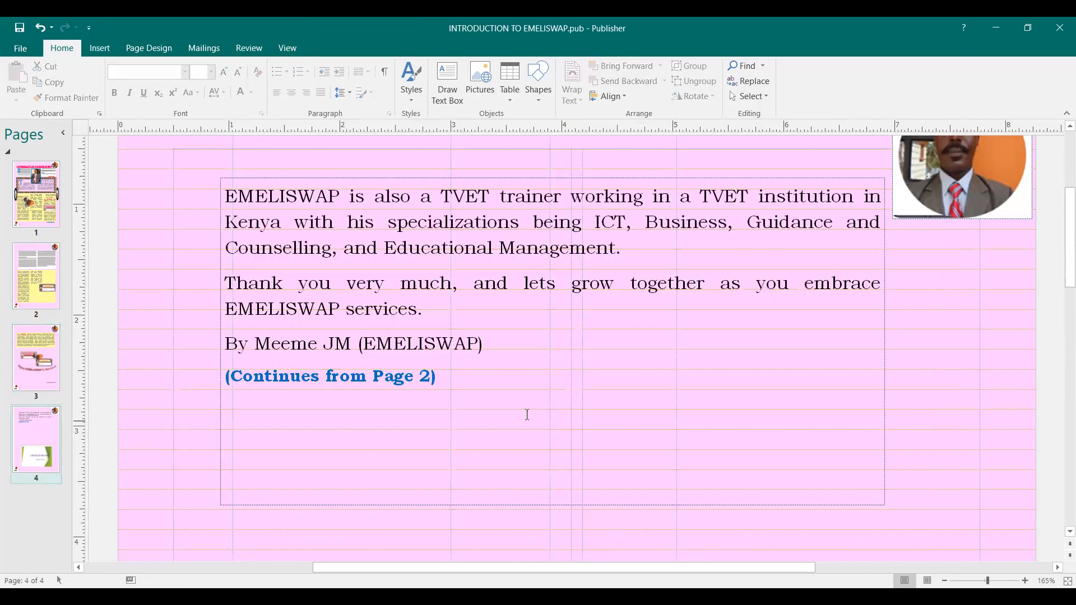
{"action": "left_click", "coordinate": [467, 256]}
{"action": "scroll", "coordinate": [681, 370], "scroll_direction": "down", "scroll_amount": 1}
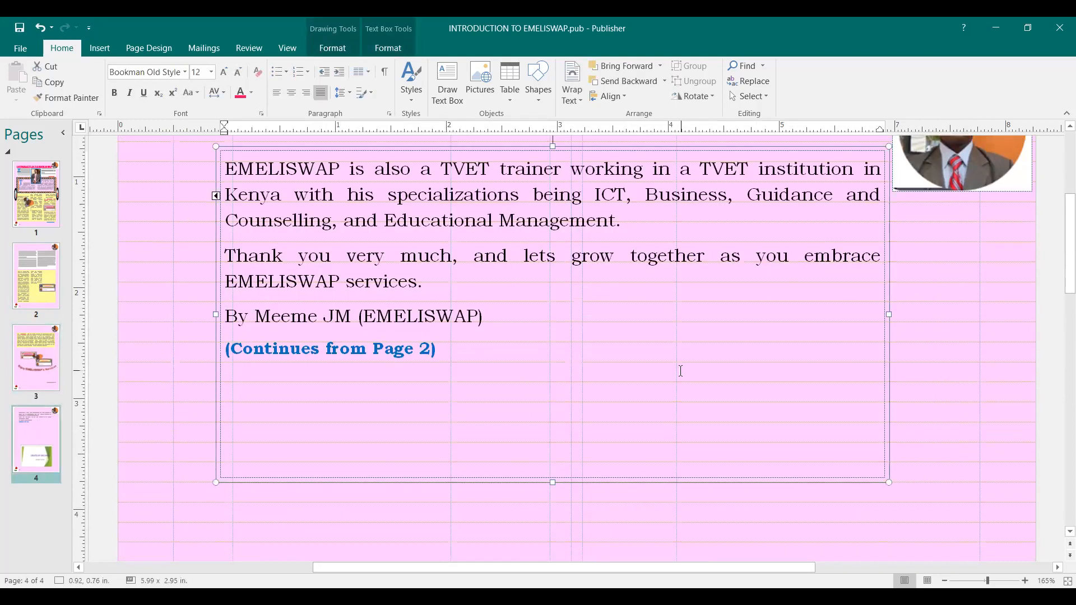
{"action": "scroll", "coordinate": [680, 370], "scroll_direction": "up", "scroll_amount": 4}
{"action": "key", "text": "Right"}
{"action": "key", "text": "Right"}
{"action": "key", "text": "Right"}
{"action": "key", "text": "Right"}
{"action": "key", "text": "Right"}
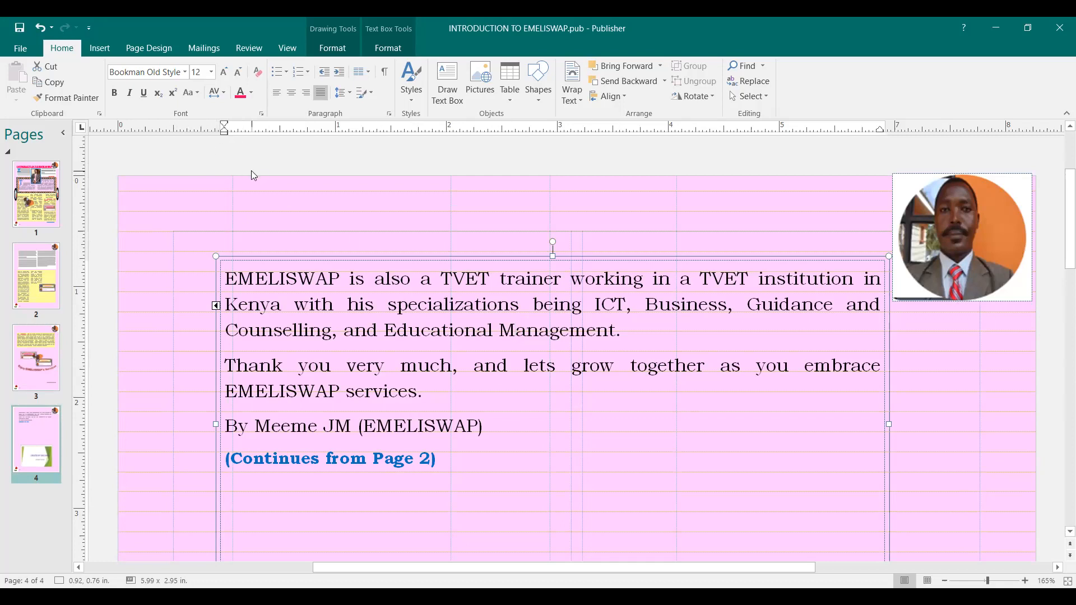
Step: Save the publication
{"action": "left_click", "coordinate": [488, 383]}
{"action": "left_click", "coordinate": [19, 29]}
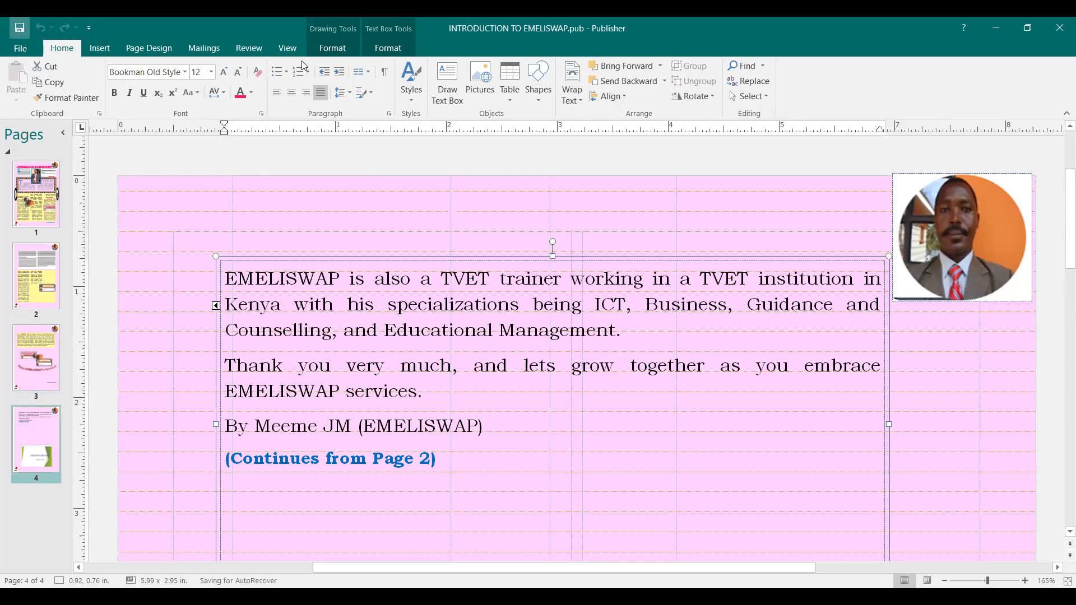
{"action": "left_click", "coordinate": [1017, 86]}
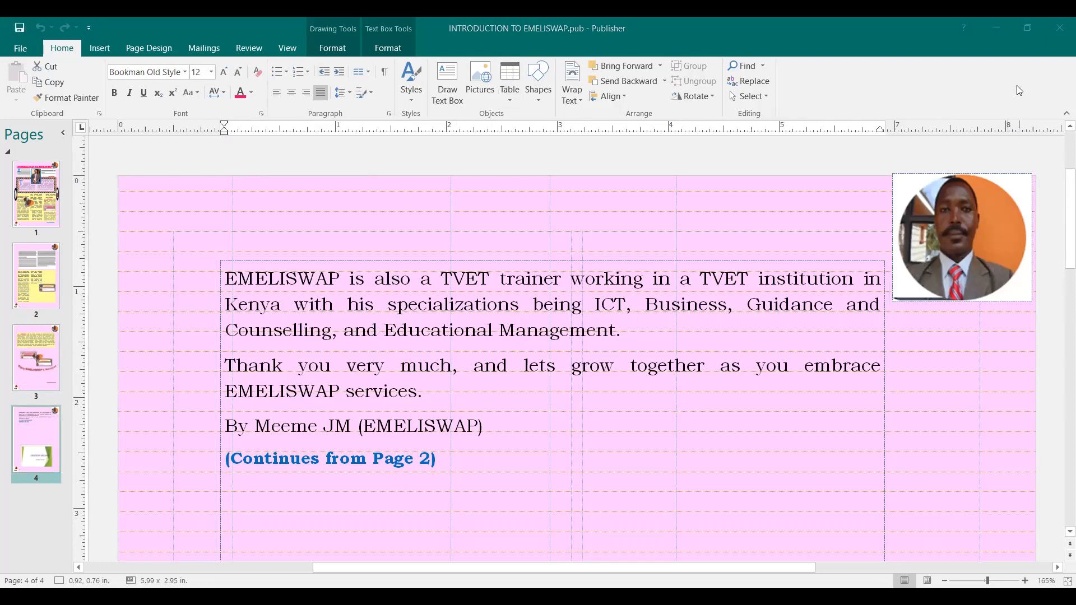
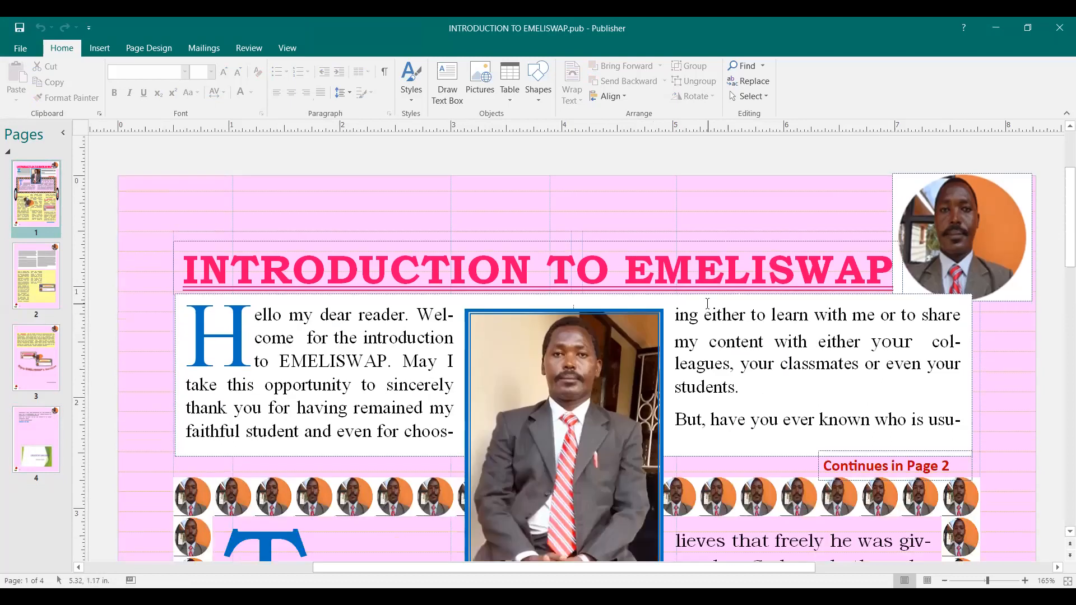
Step: Look over page 1 down to its page number and switch to editing the master page
{"action": "scroll", "coordinate": [706, 303], "scroll_direction": "down", "scroll_amount": 8}
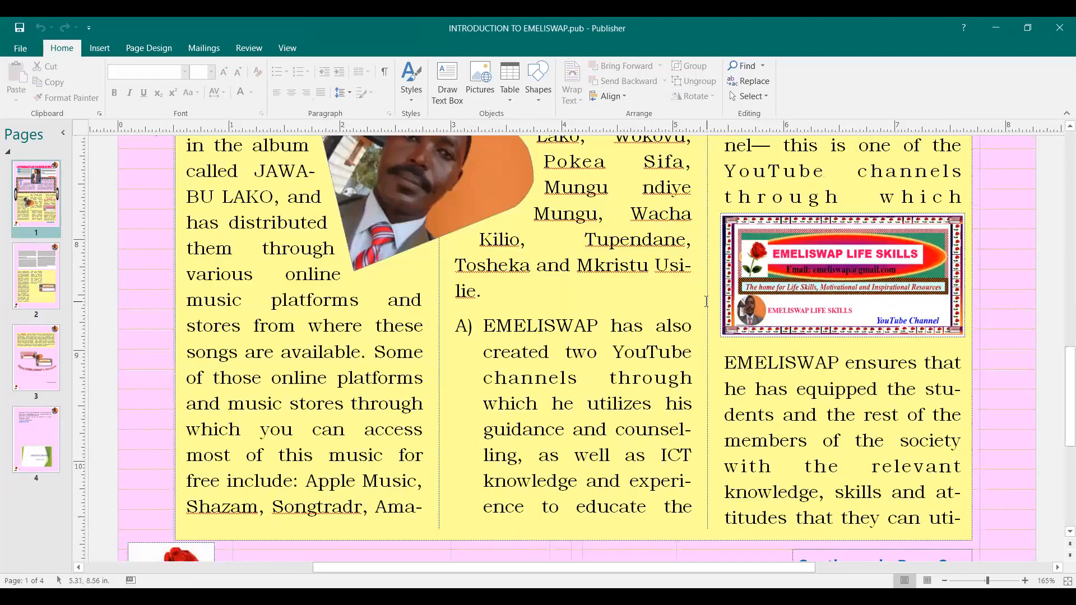
{"action": "scroll", "coordinate": [409, 463], "scroll_direction": "down", "scroll_amount": 3}
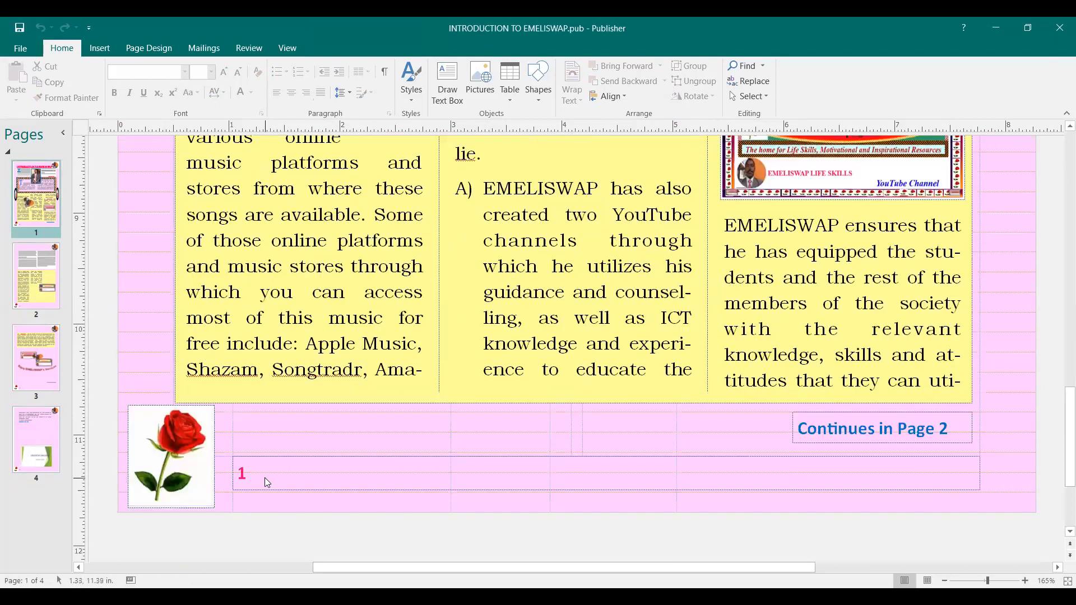
{"action": "scroll", "coordinate": [557, 211], "scroll_direction": "up", "scroll_amount": 6}
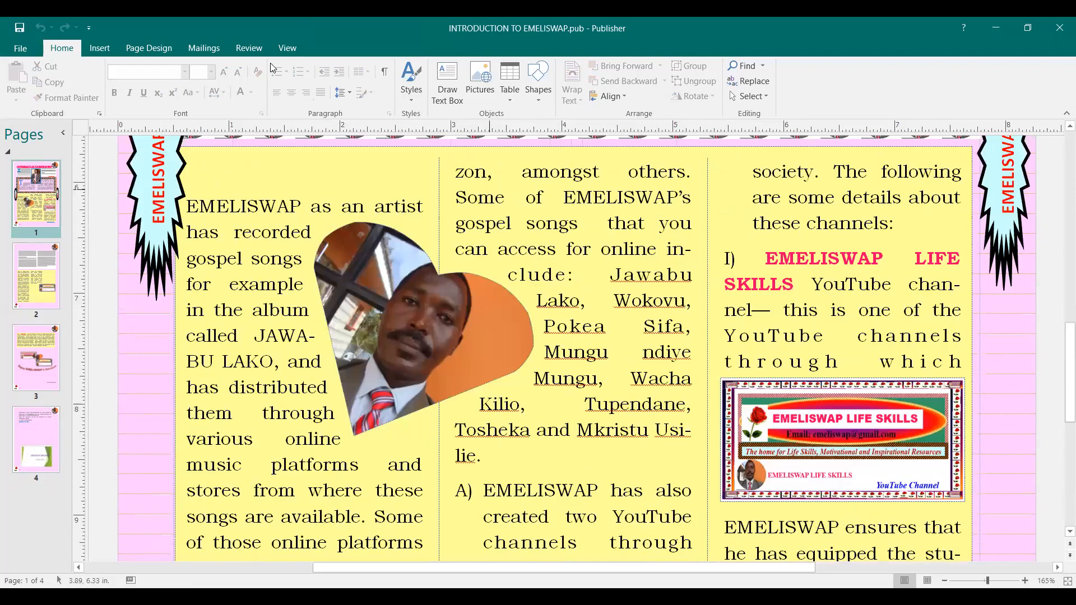
{"action": "left_click", "coordinate": [286, 48]}
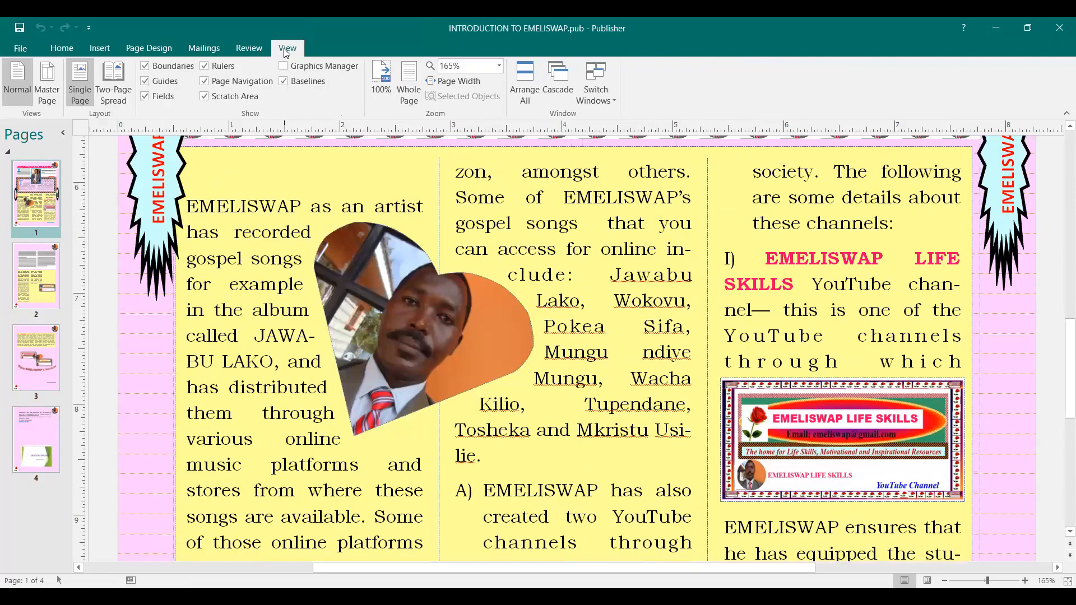
{"action": "left_click", "coordinate": [47, 90]}
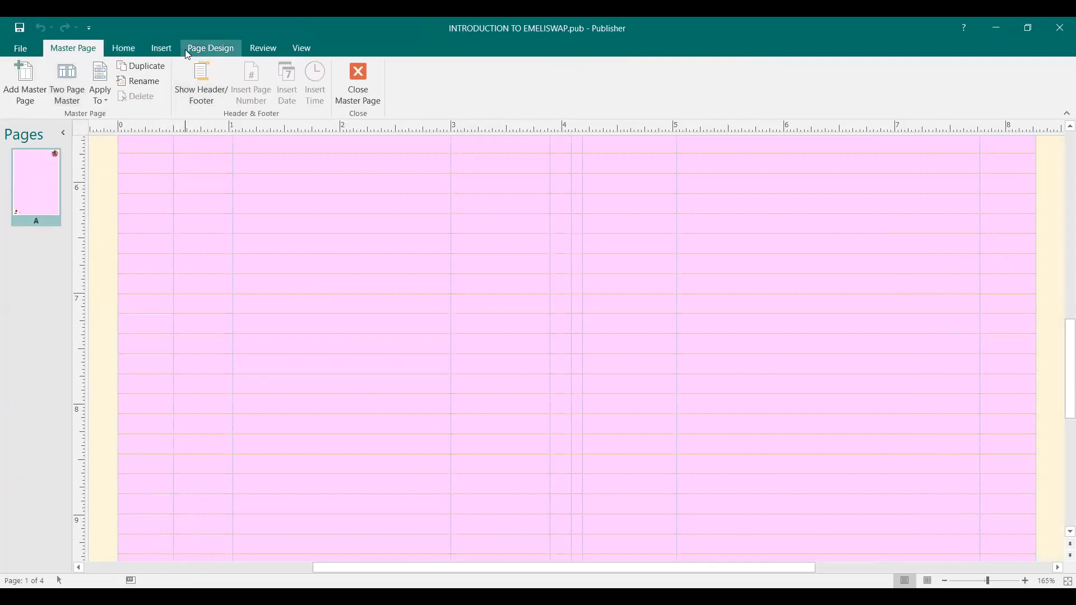
Step: Add a header to master page A reading "Designed by", the designer's name and "(EMELISWAP)"
{"action": "left_click", "coordinate": [162, 48]}
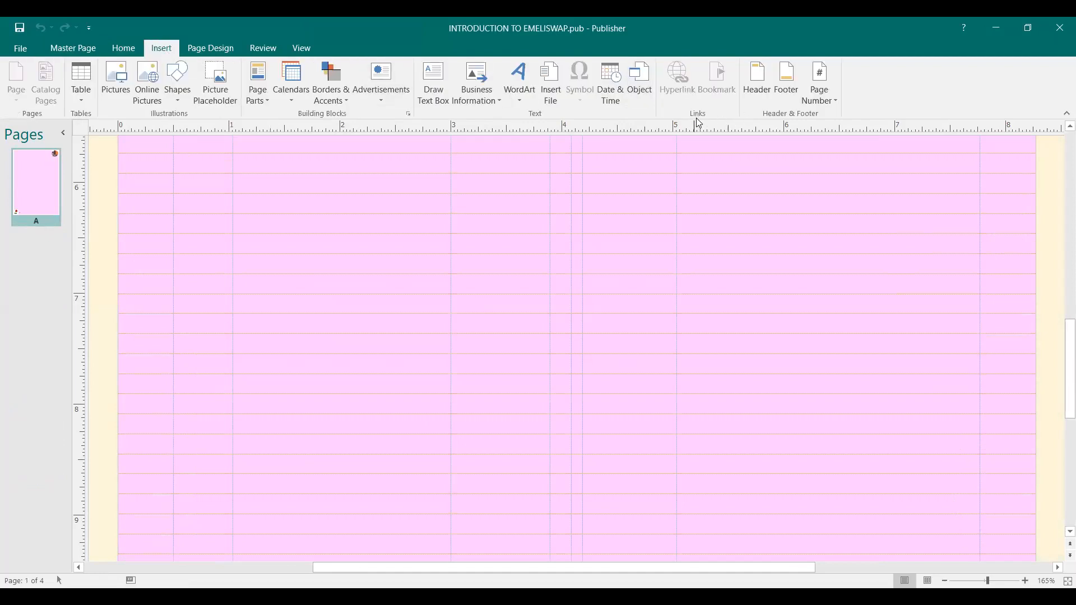
{"action": "left_click", "coordinate": [759, 94]}
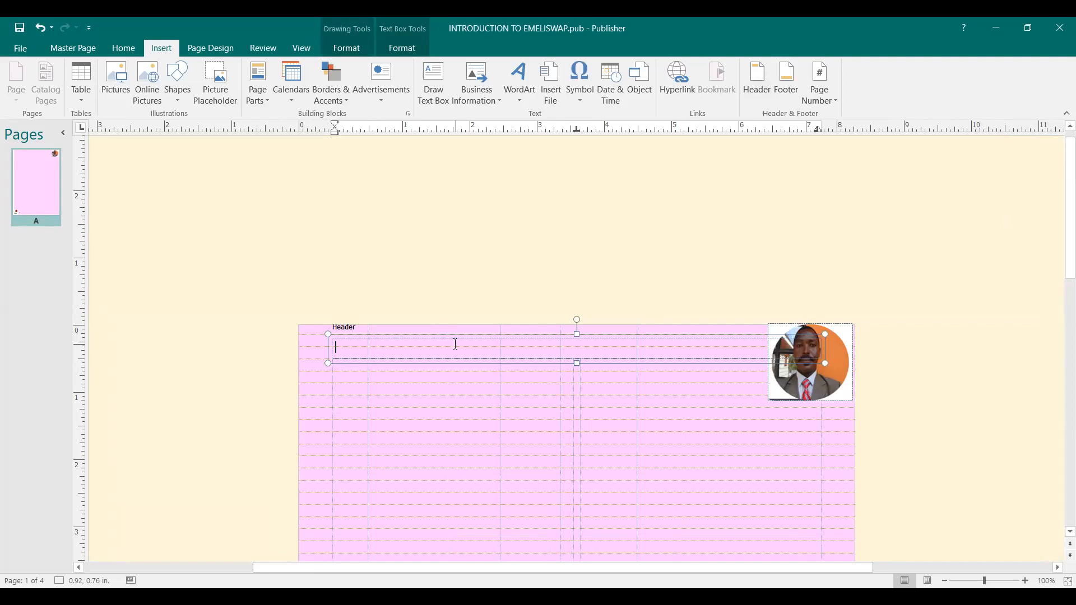
{"action": "type", "text": "Designed by Meeme"}
{"action": "key", "text": "Caps_Lock"}
{"action": "type", "text": "JM"}
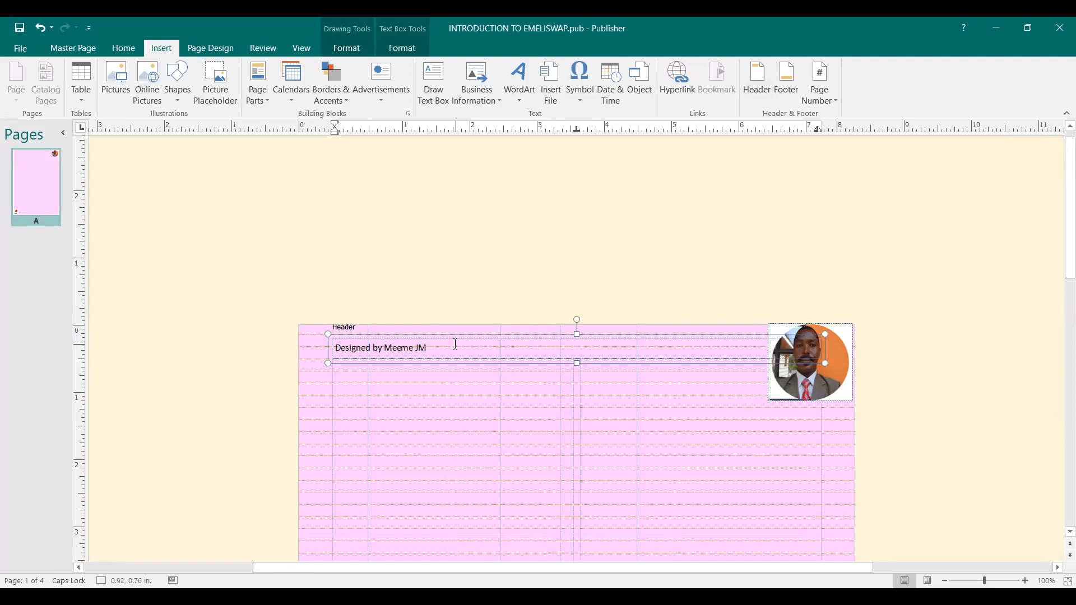
{"action": "type", "text": " (EMELISWAP)"}
Step: Format the whole header line as bold, 14 pt Times New Roman
{"action": "left_click_drag", "start_coordinate": [483, 349], "coordinate": [348, 350]}
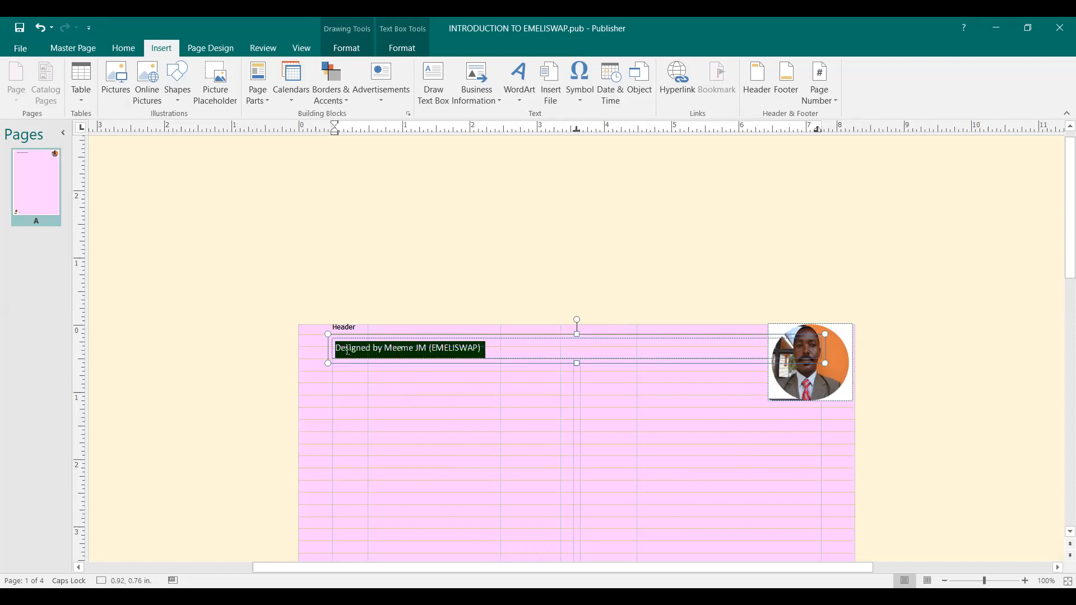
{"action": "left_click", "coordinate": [356, 332]}
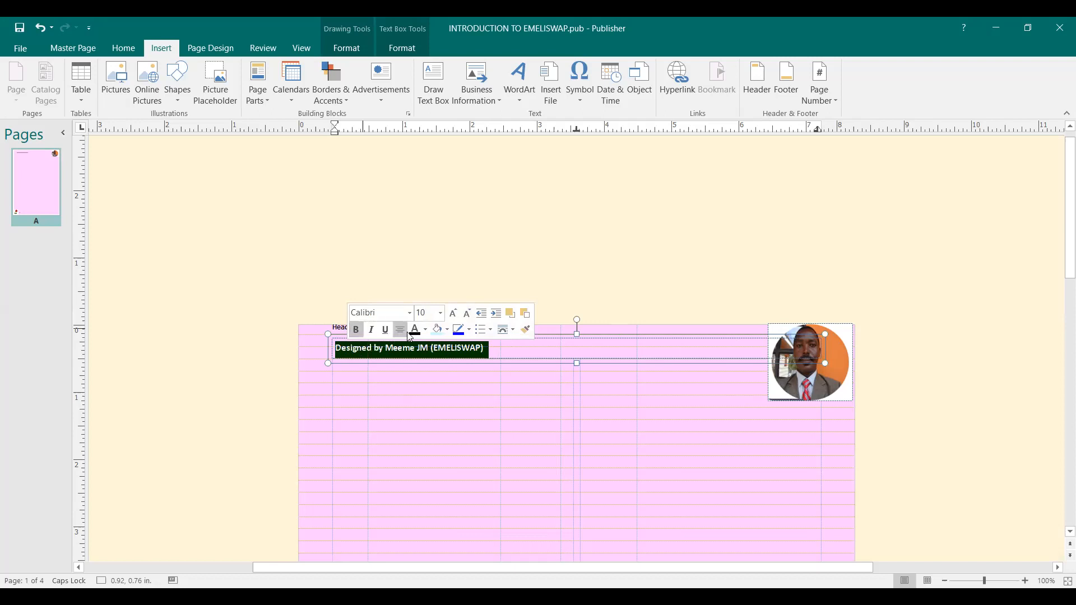
{"action": "left_click", "coordinate": [441, 317]}
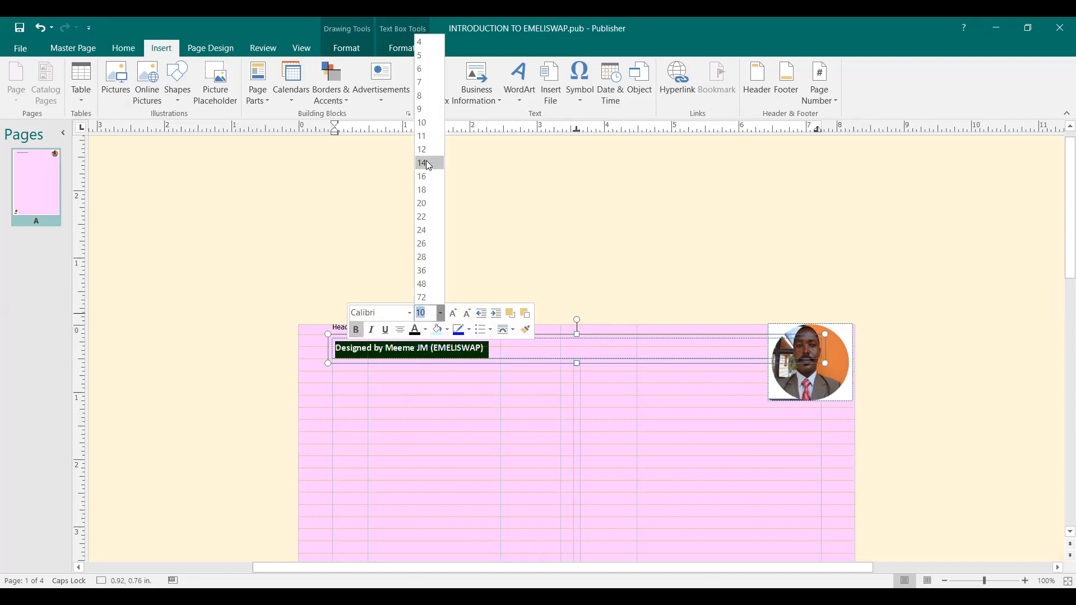
{"action": "left_click", "coordinate": [426, 160]}
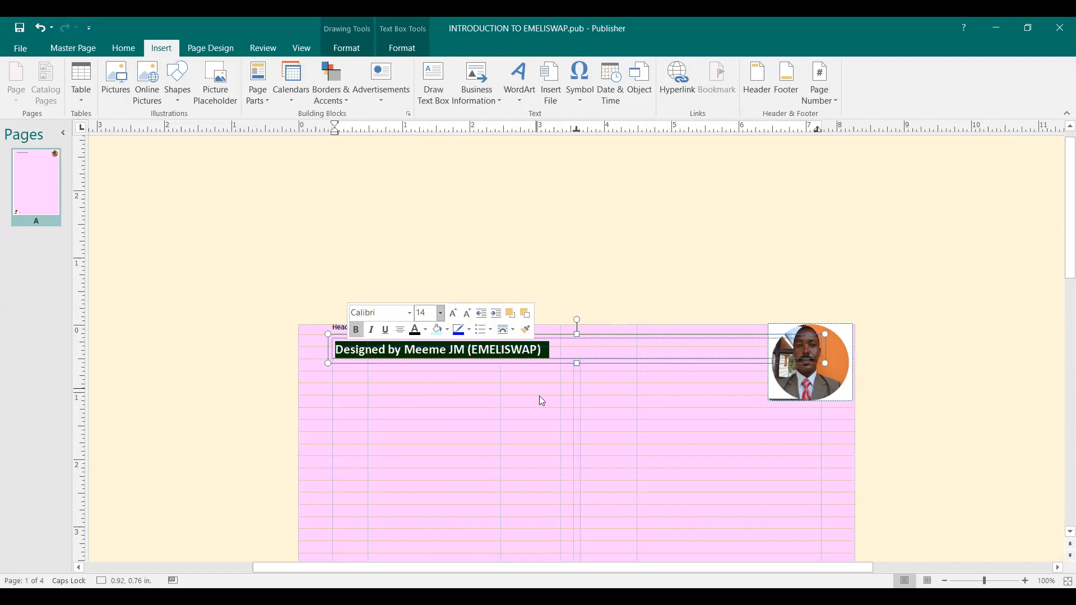
{"action": "left_click", "coordinate": [410, 313]}
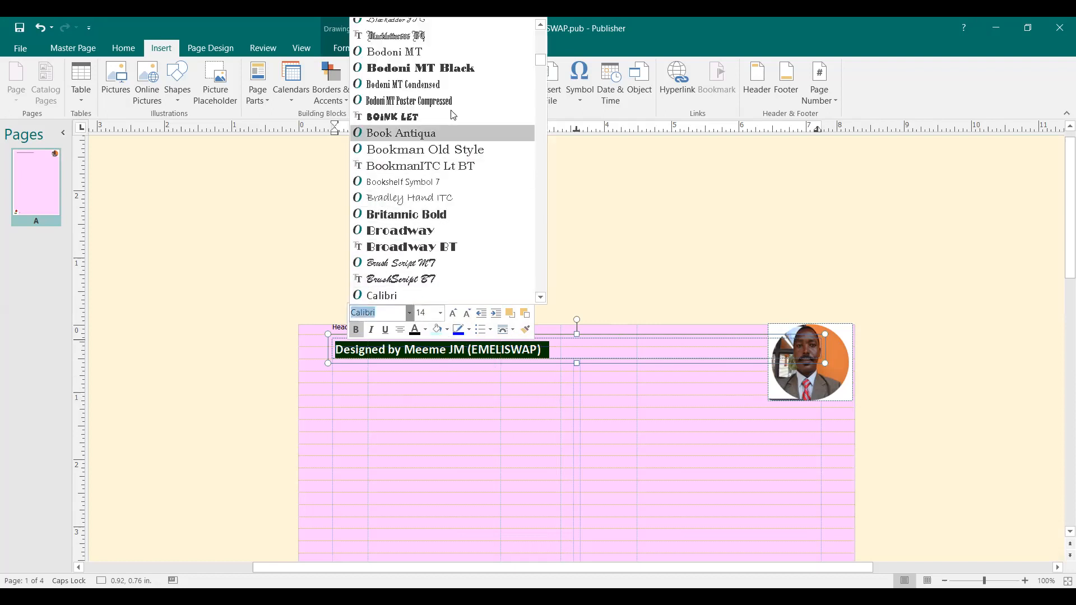
{"action": "type", "text": "Tim"}
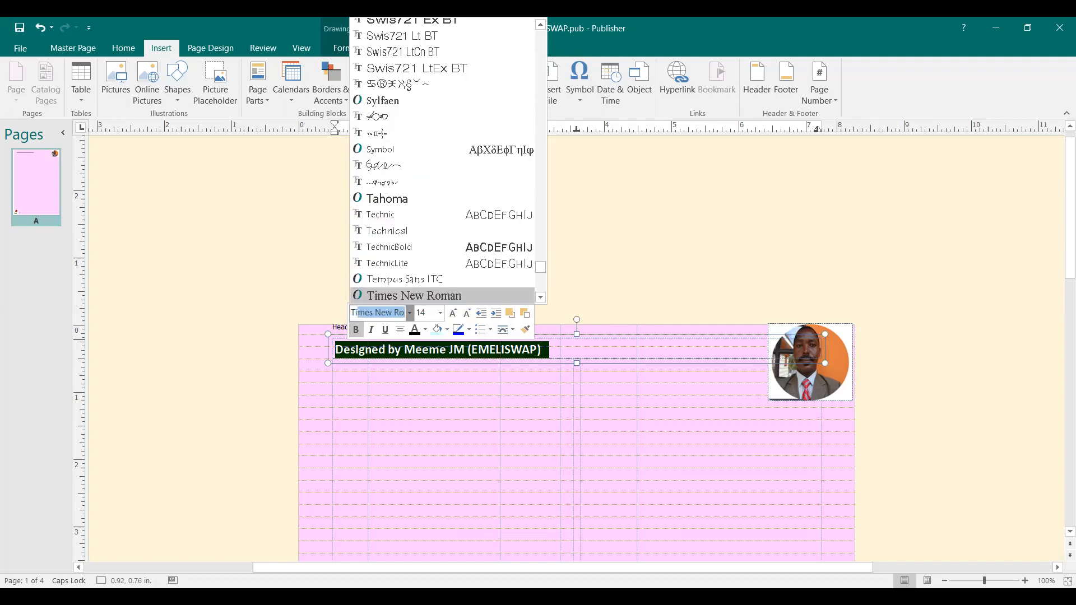
{"action": "type", "text": "e"}
{"action": "key", "text": "Return"}
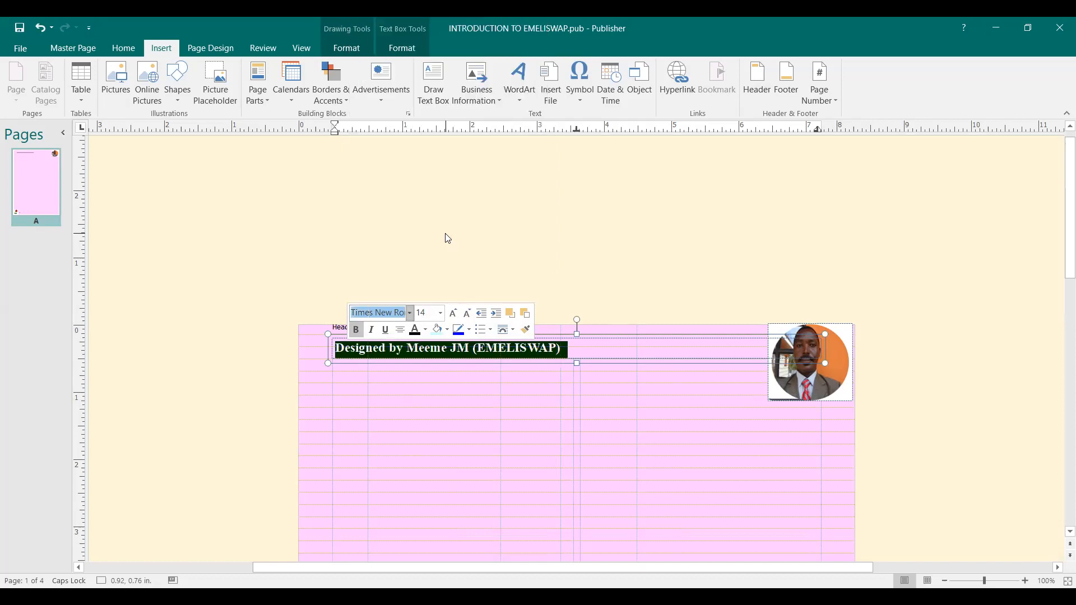
Step: Give the master page header box a blue outline and make its text right-aligned and italic
{"action": "left_click", "coordinate": [470, 332]}
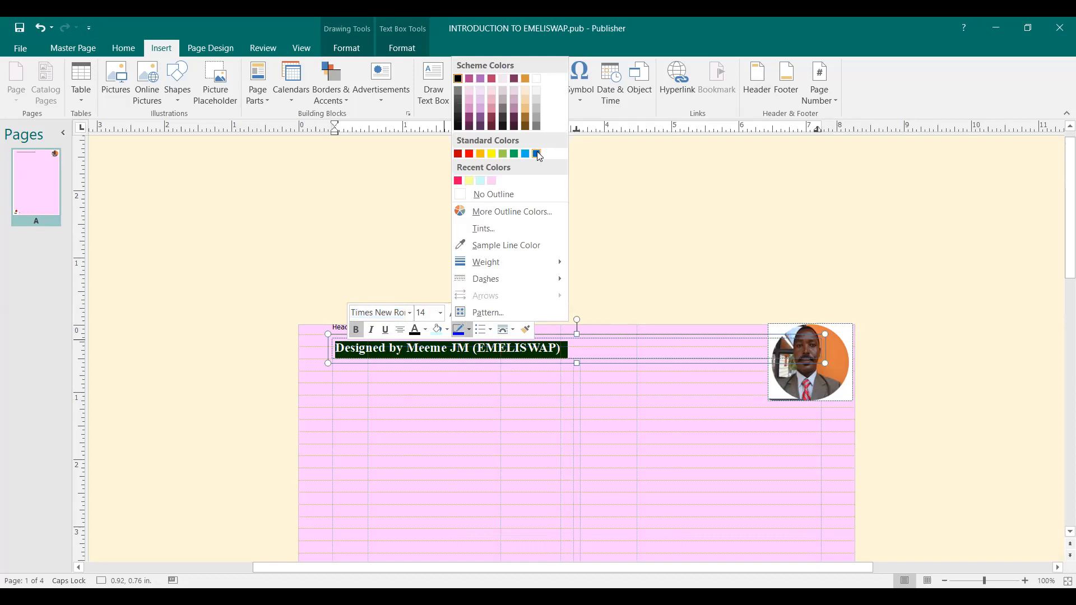
{"action": "left_click", "coordinate": [537, 154]}
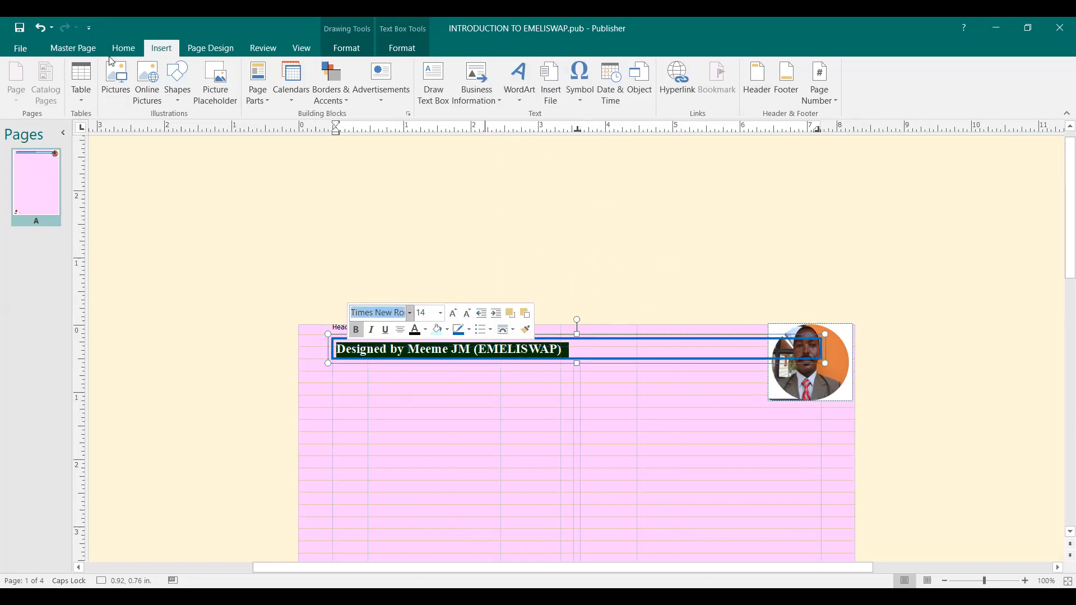
{"action": "left_click", "coordinate": [125, 49]}
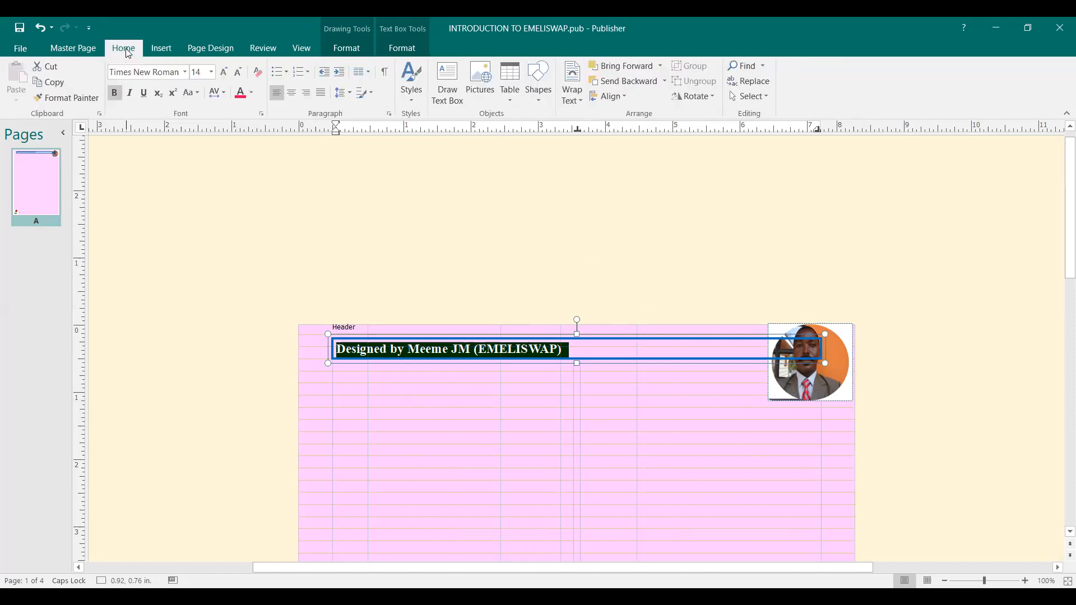
{"action": "left_click", "coordinate": [307, 93]}
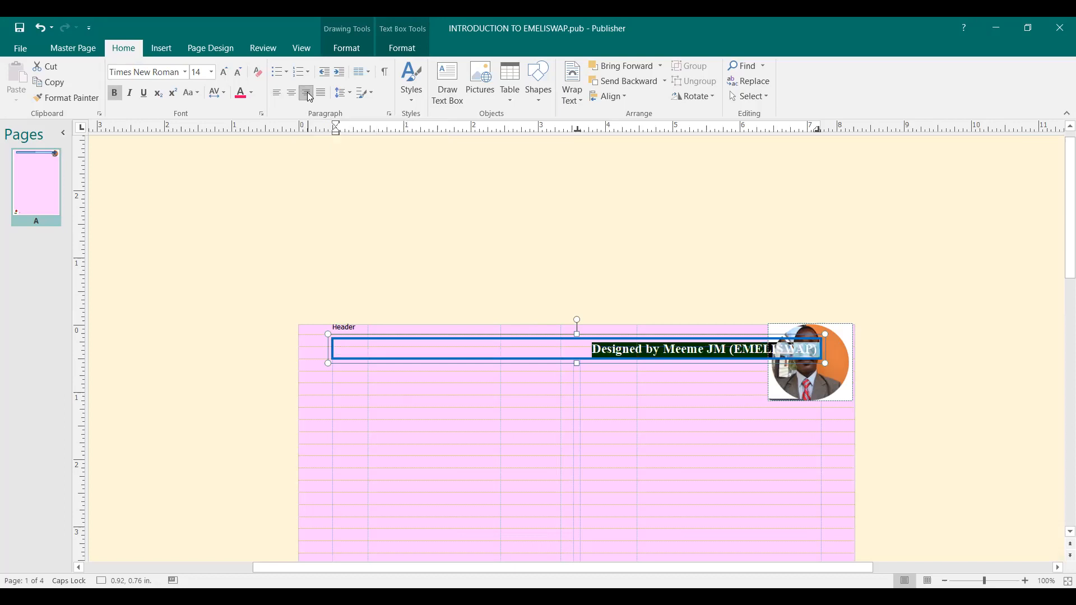
{"action": "left_click", "coordinate": [130, 95]}
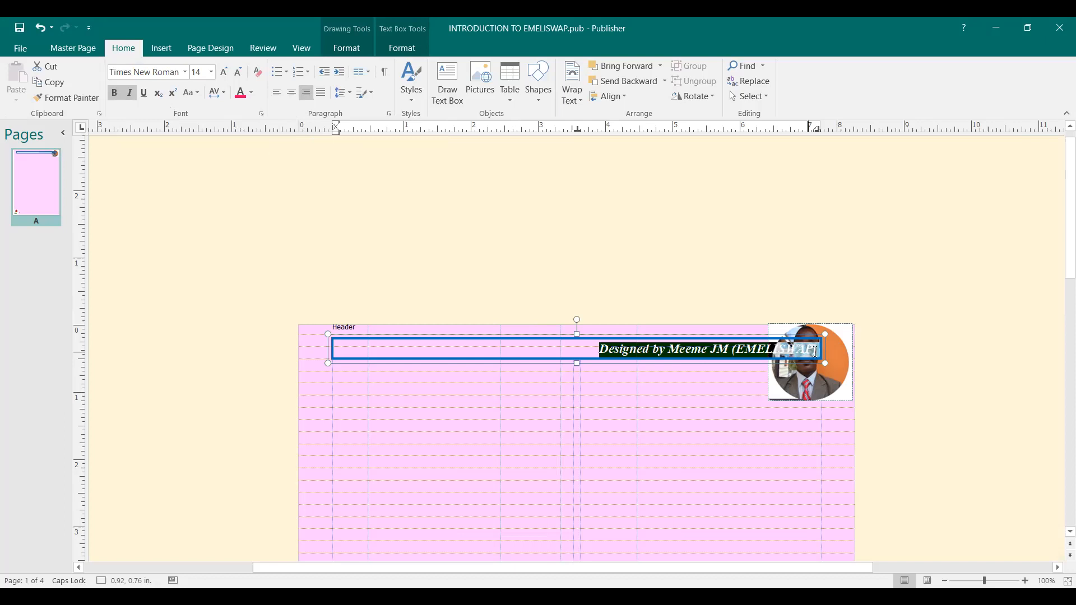
Step: Resize the header box to about 6.32 x 0.44 in so it clears the corner photo, and save the publication
{"action": "left_click", "coordinate": [822, 336]}
{"action": "left_click_drag", "start_coordinate": [823, 335], "coordinate": [764, 338]}
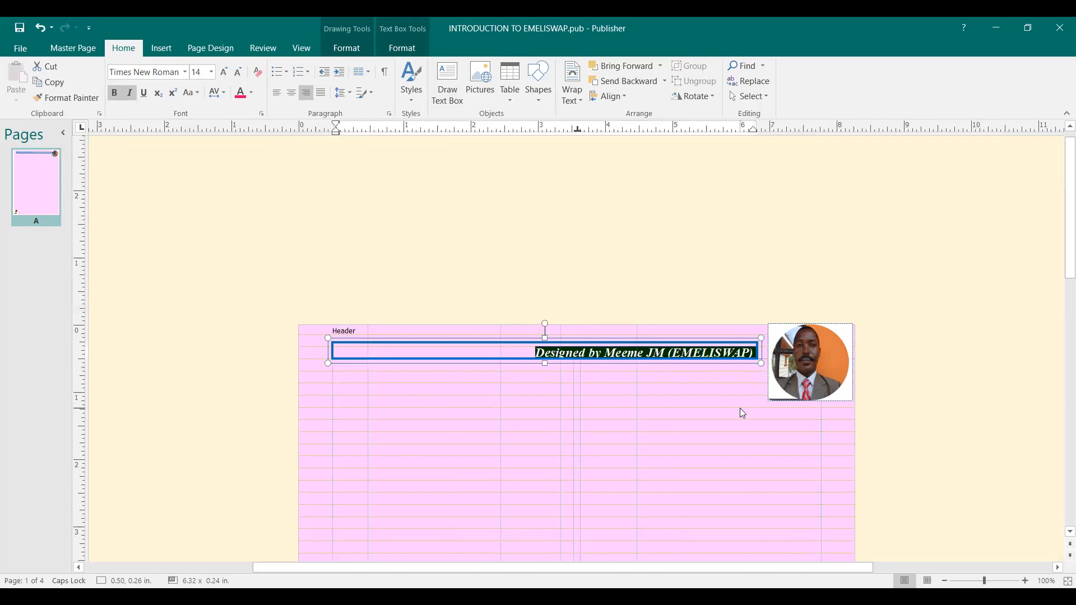
{"action": "left_click", "coordinate": [681, 352]}
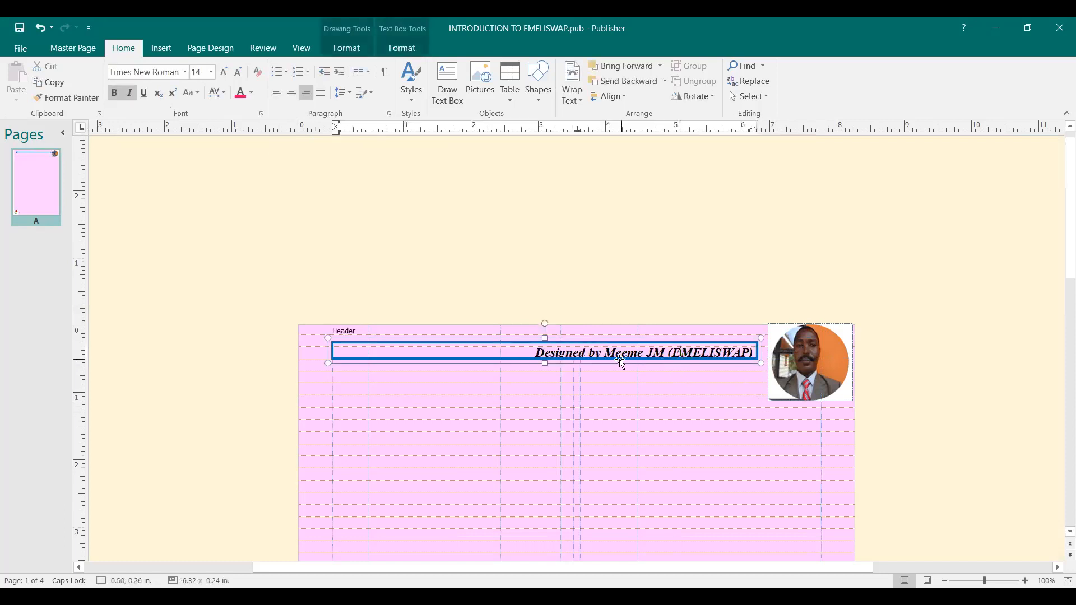
{"action": "left_click_drag", "start_coordinate": [545, 363], "coordinate": [547, 376]}
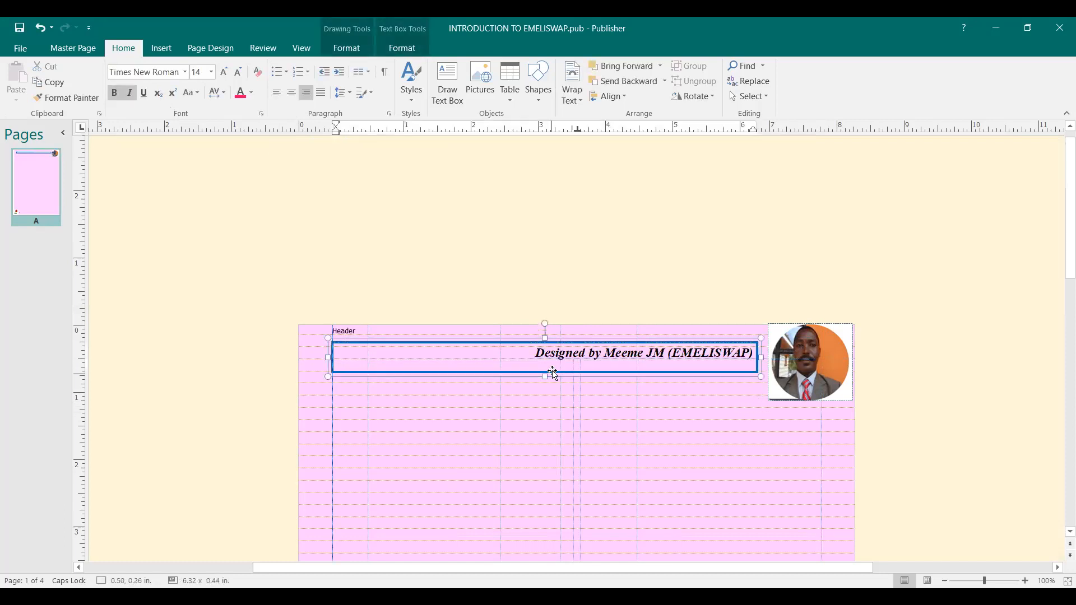
{"action": "left_click", "coordinate": [743, 428]}
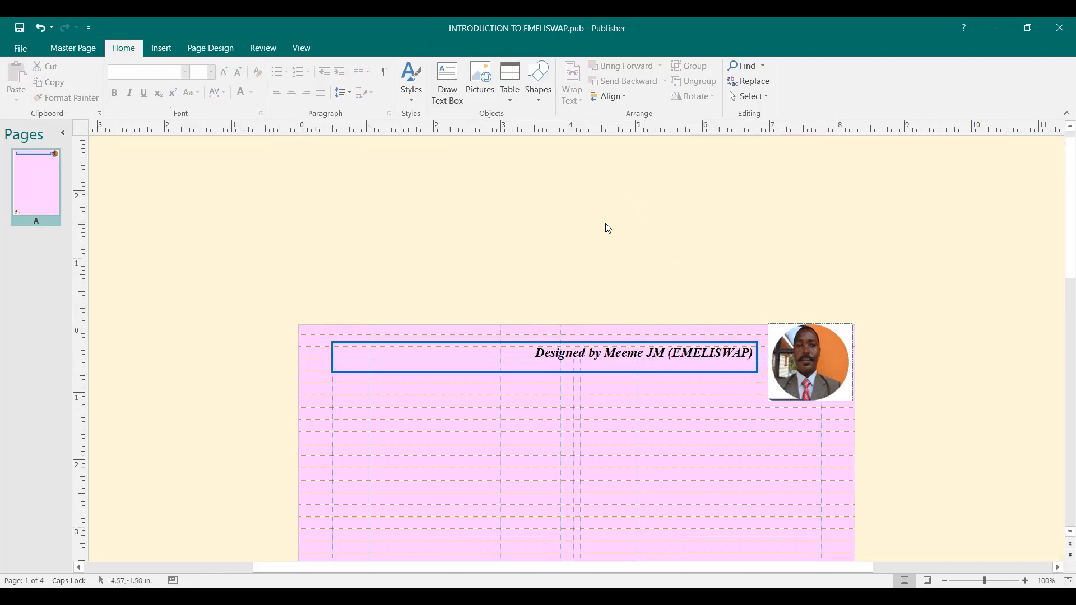
{"action": "left_click", "coordinate": [22, 32]}
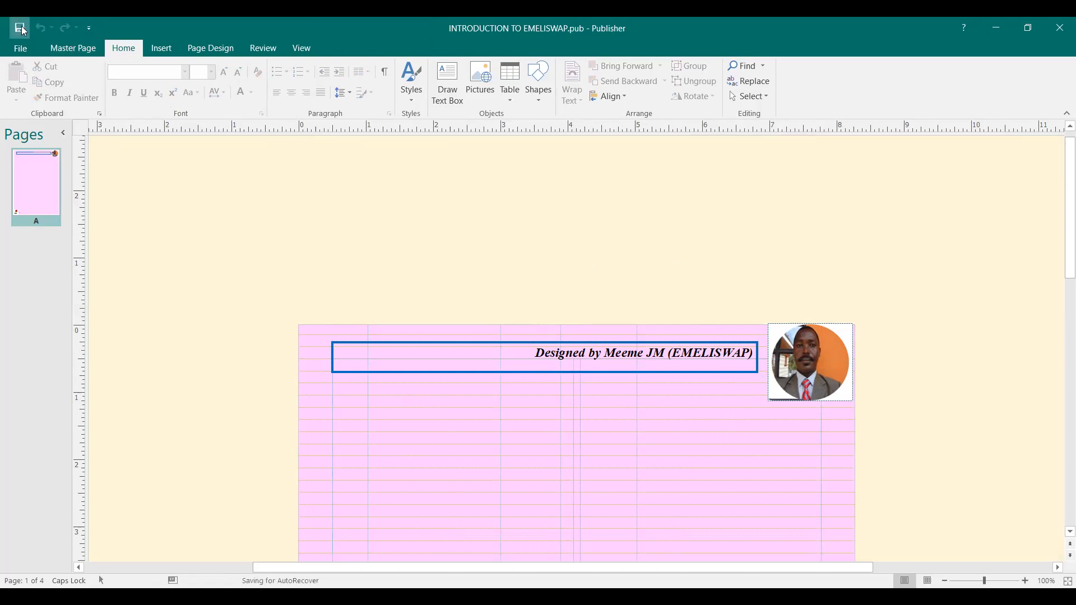
Step: Add the text "Thank you for being part of my Journey" after the page number in the master page footer
{"action": "left_click", "coordinate": [64, 51]}
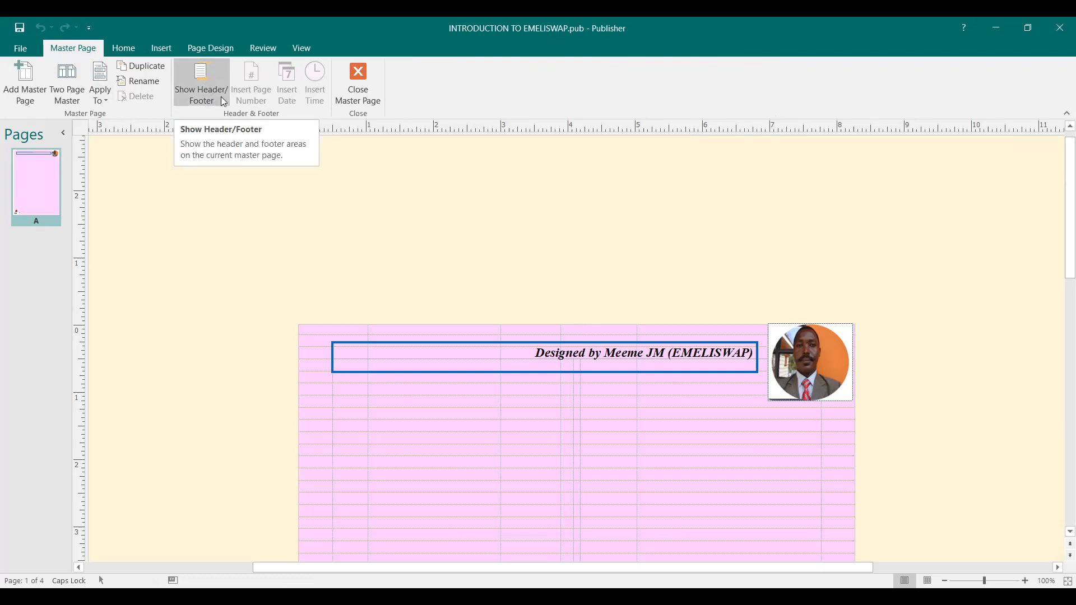
{"action": "left_click", "coordinate": [203, 91]}
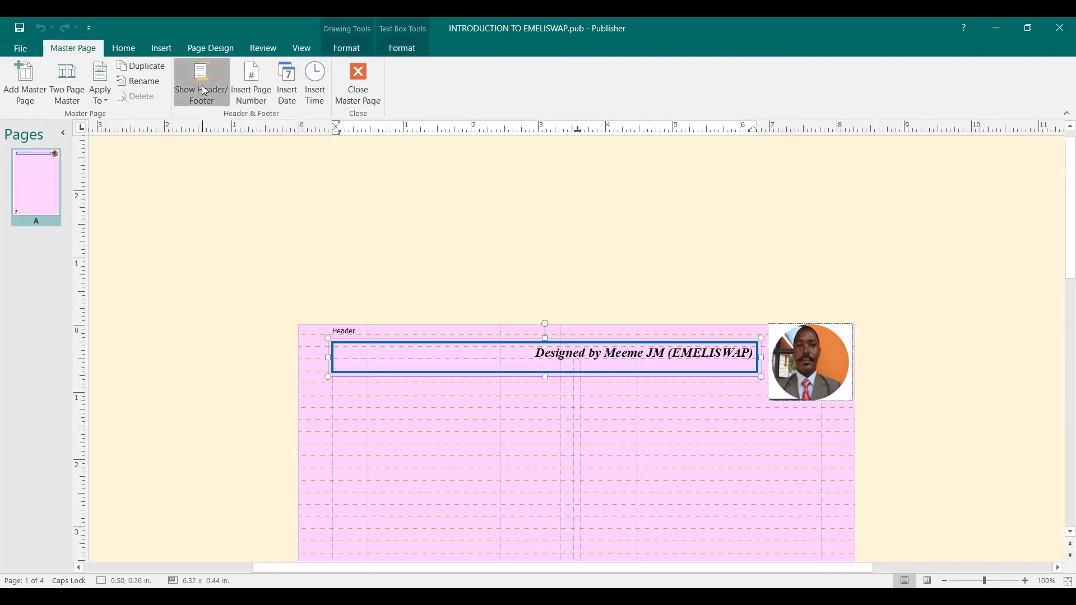
{"action": "left_click", "coordinate": [203, 86]}
{"action": "left_click", "coordinate": [394, 350]}
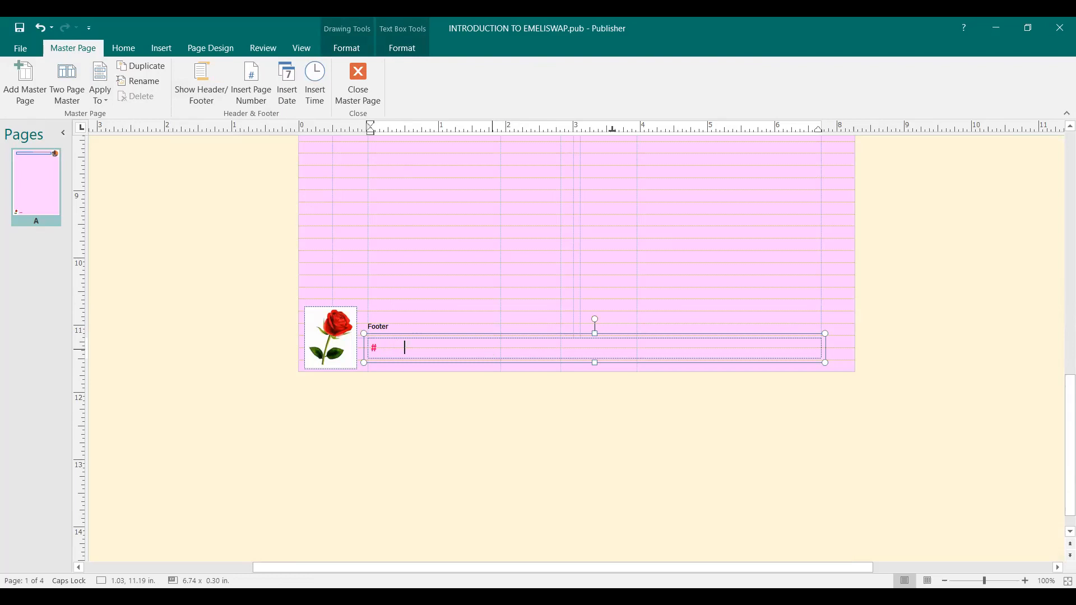
{"action": "type", "text": "T"}
{"action": "key", "text": "Caps_Lock"}
{"action": "type", "text": "hank you for"}
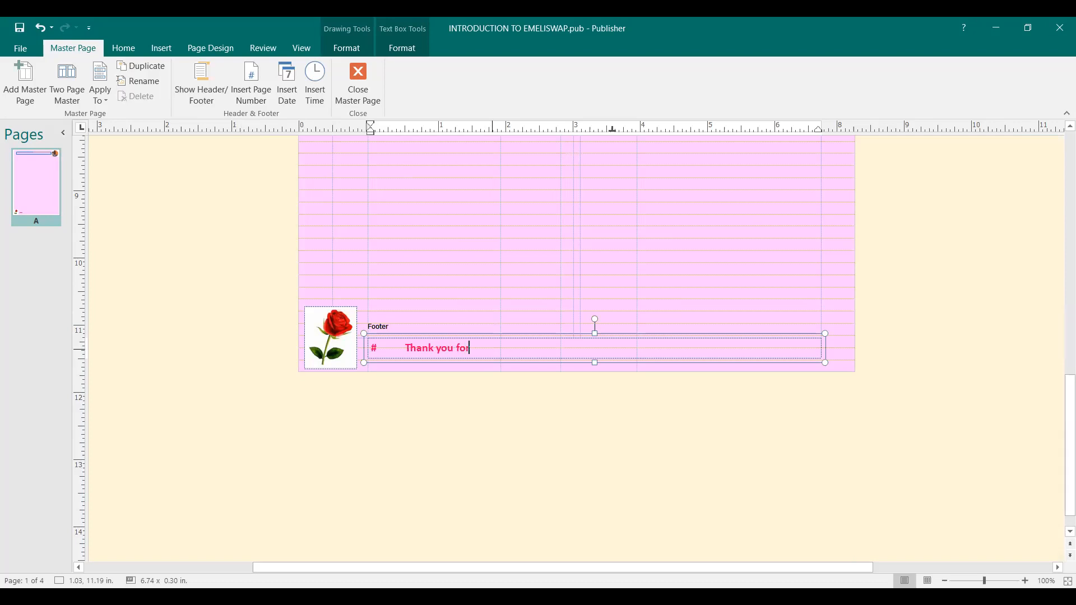
{"action": "type", "text": " being part of my Journey"}
Step: Adjust the spacing before the thank-you text to place it around the middle of the footer
{"action": "left_click", "coordinate": [407, 348]}
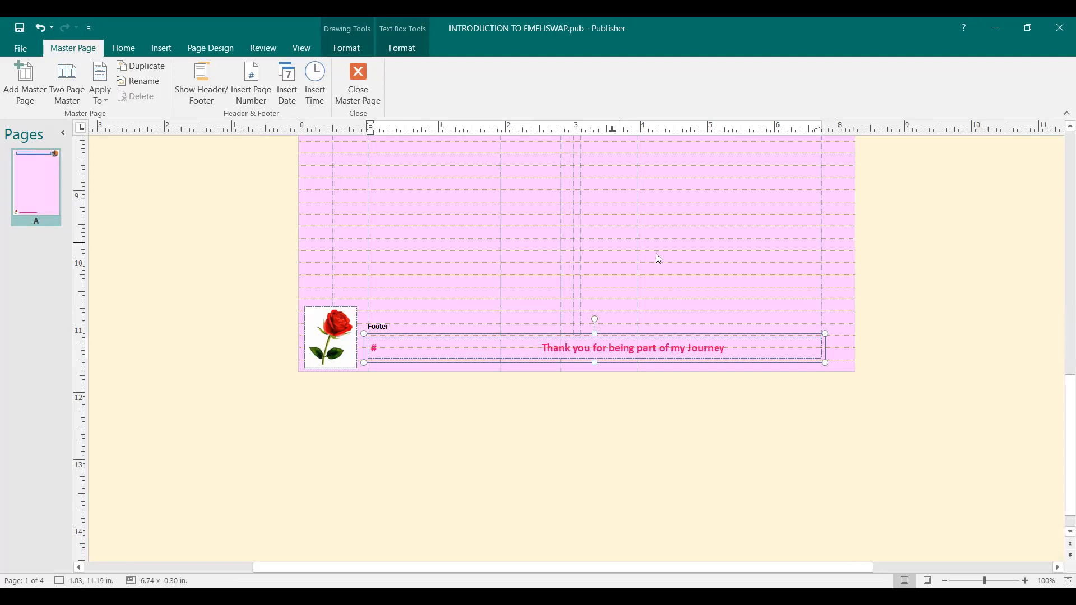
{"action": "key", "text": "BackSpace"}
{"action": "key", "text": "BackSpace"}
{"action": "key", "text": "BackSpace"}
{"action": "key", "text": "BackSpace"}
{"action": "key", "text": "BackSpace"}
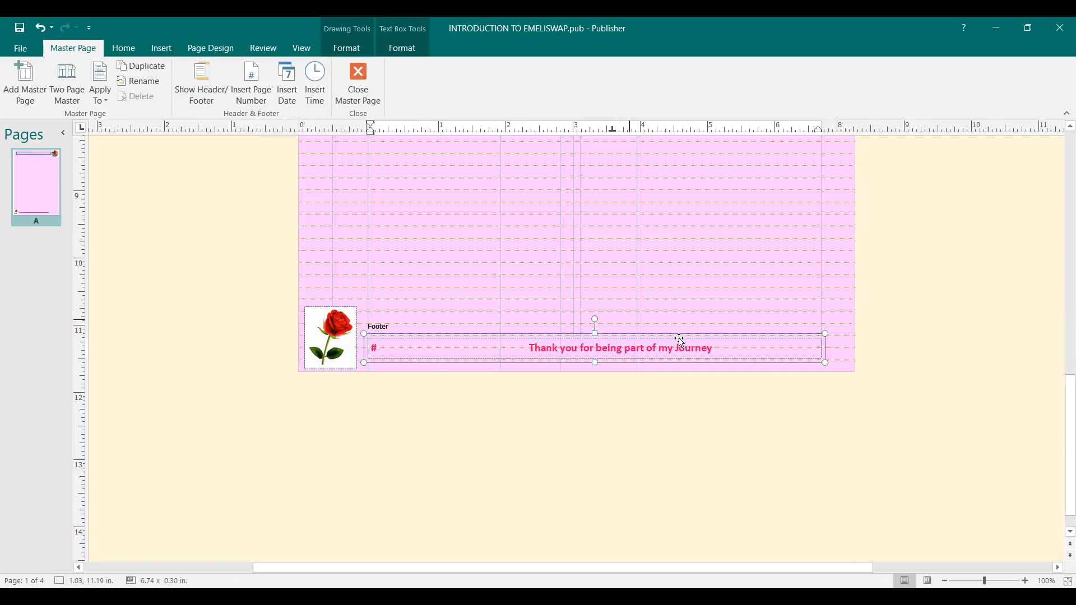
Step: Format the footer's thank-you text as italic at 14 pt and save the publication
{"action": "mouse_move", "coordinate": [728, 350]}
{"action": "left_mouse_down"}
{"action": "mouse_move", "coordinate": [526, 350]}
{"action": "mouse_move", "coordinate": [713, 350]}
{"action": "left_mouse_up"}
{"action": "left_click", "coordinate": [525, 349]}
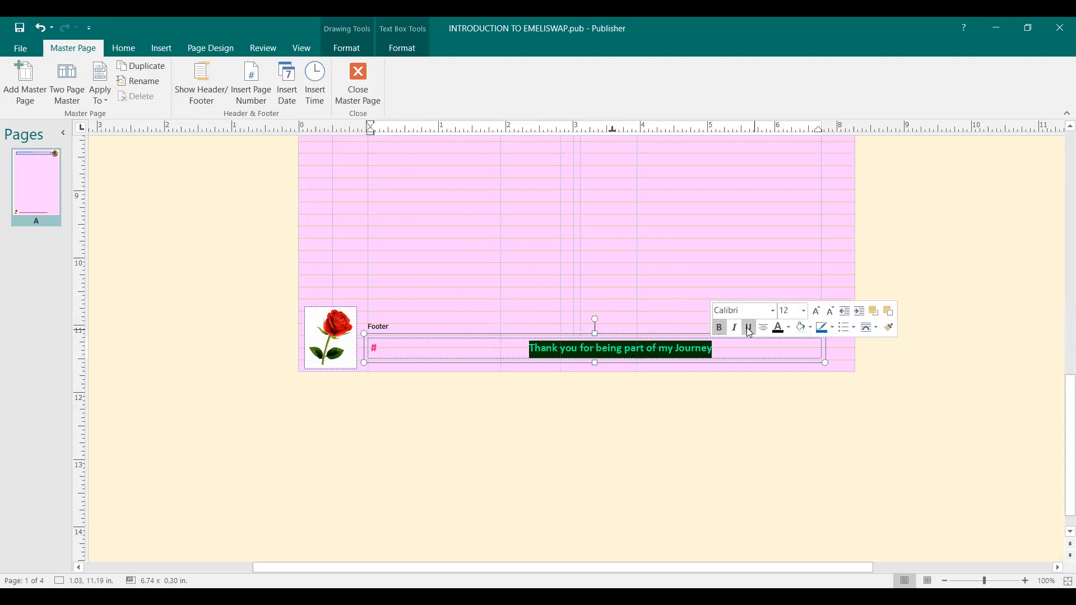
{"action": "left_click", "coordinate": [734, 328]}
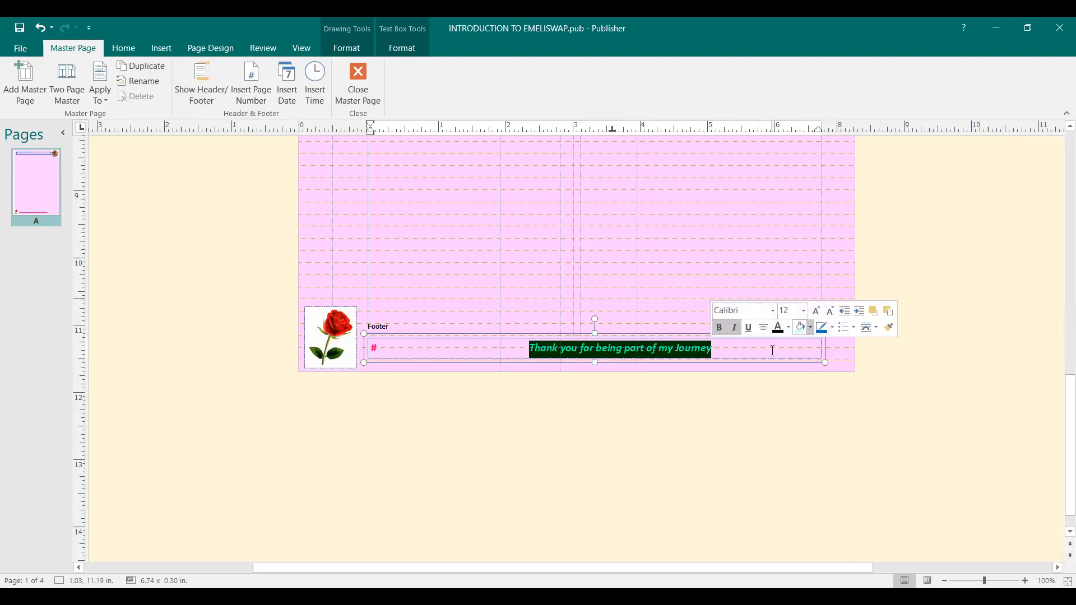
{"action": "left_click", "coordinate": [806, 315]}
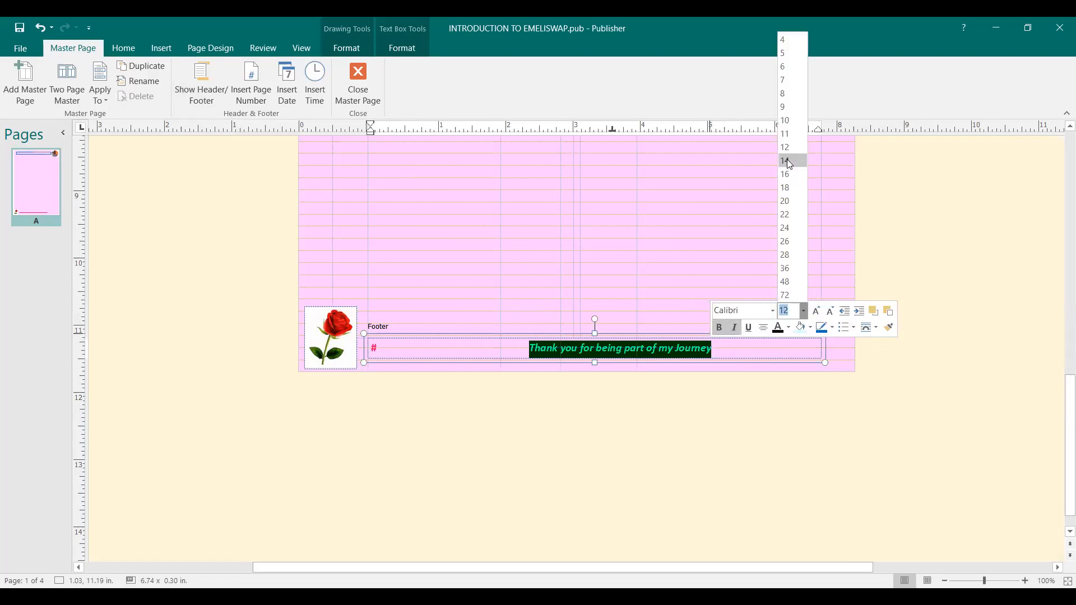
{"action": "left_click", "coordinate": [786, 159]}
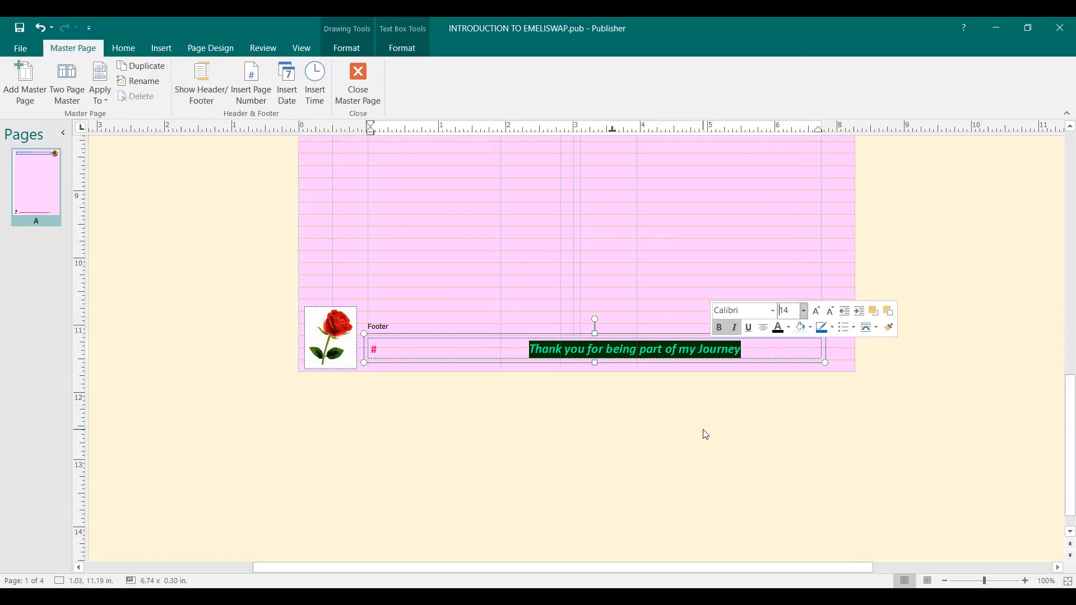
{"action": "left_click", "coordinate": [751, 425]}
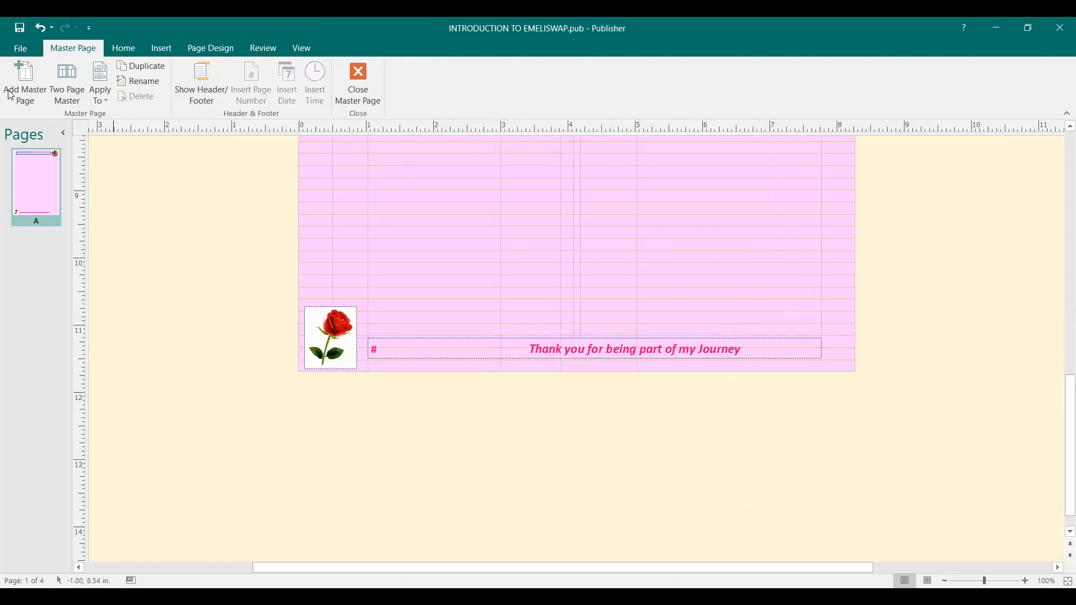
{"action": "left_click", "coordinate": [20, 27]}
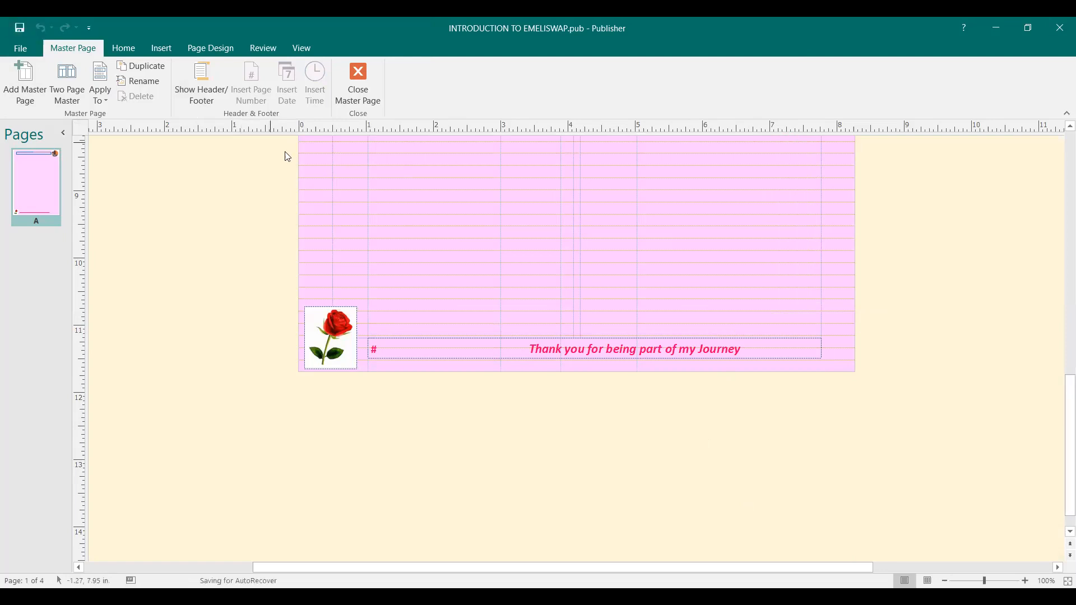
Step: Close the master page and check the header and footer on page 1
{"action": "left_click", "coordinate": [359, 98]}
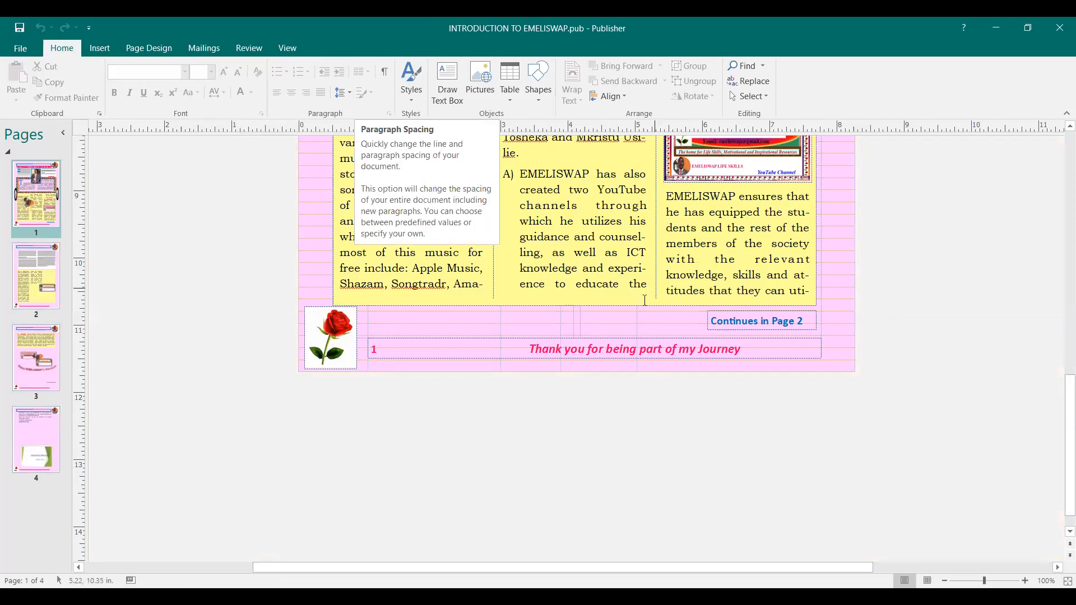
{"action": "scroll", "coordinate": [559, 290], "scroll_direction": "up", "scroll_amount": 8}
{"action": "scroll", "coordinate": [558, 291], "scroll_direction": "up", "scroll_amount": 8}
{"action": "left_click", "coordinate": [38, 204]}
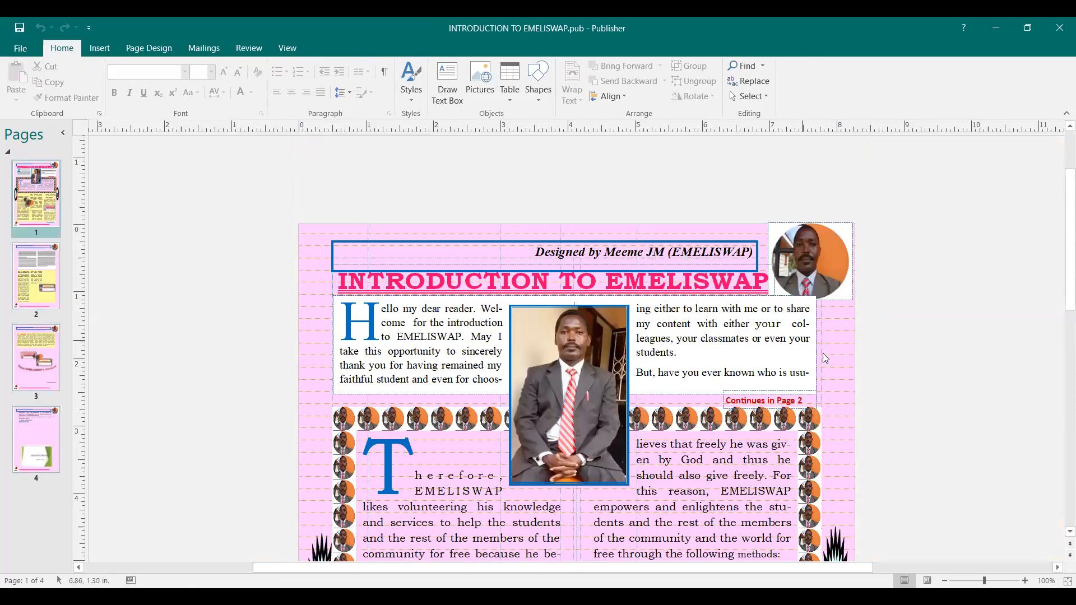
{"action": "scroll", "coordinate": [852, 376], "scroll_direction": "down", "scroll_amount": 10}
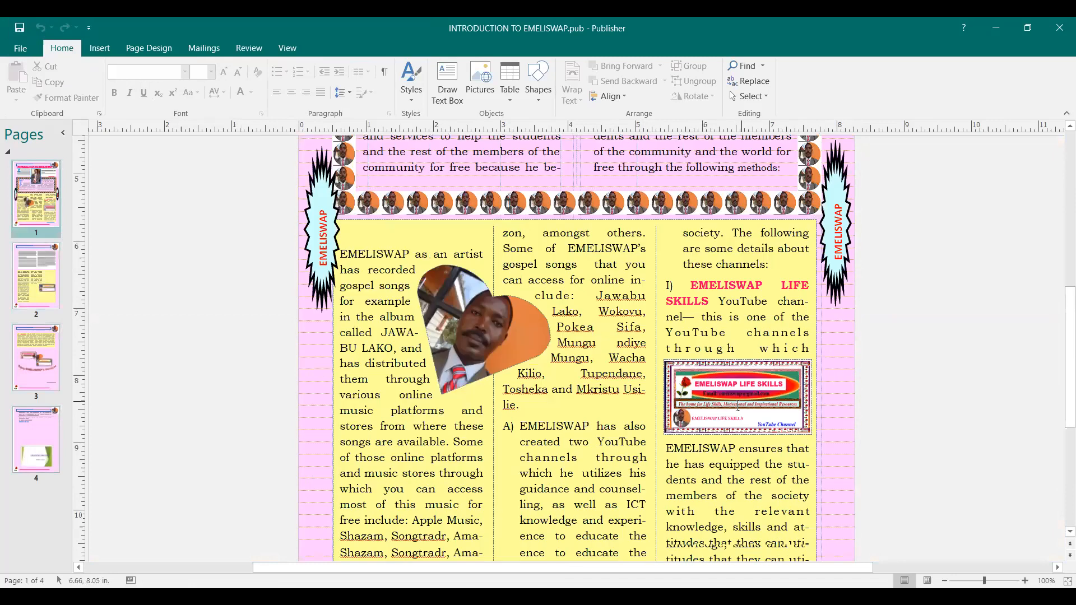
{"action": "scroll", "coordinate": [723, 409], "scroll_direction": "down", "scroll_amount": 4}
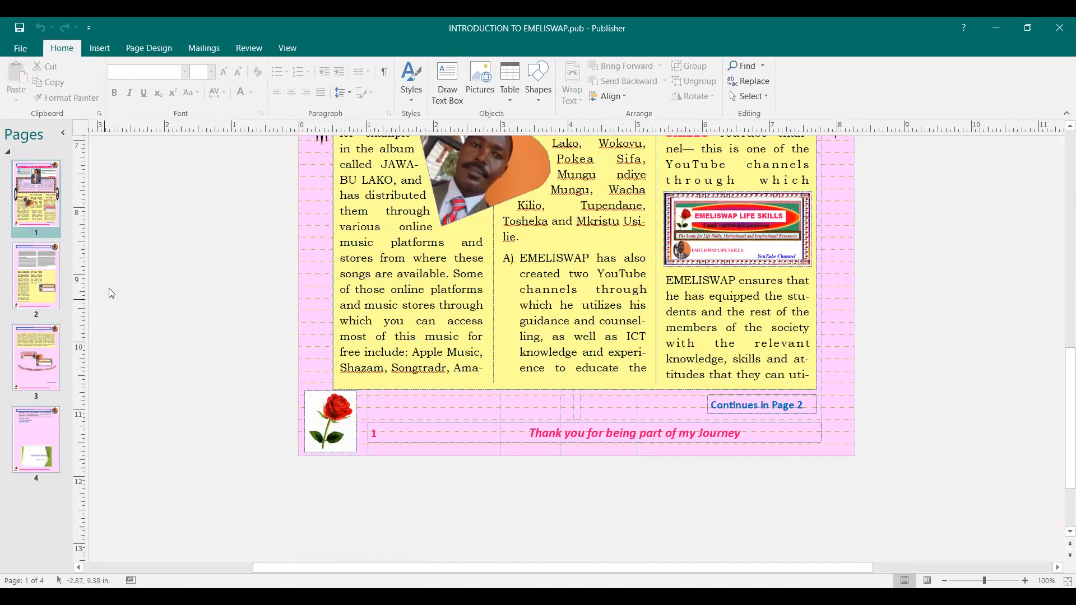
Step: Examine the header, footer text and page number on pages 2 and 4
{"action": "left_click", "coordinate": [41, 276]}
{"action": "scroll", "coordinate": [562, 362], "scroll_direction": "up", "scroll_amount": 9}
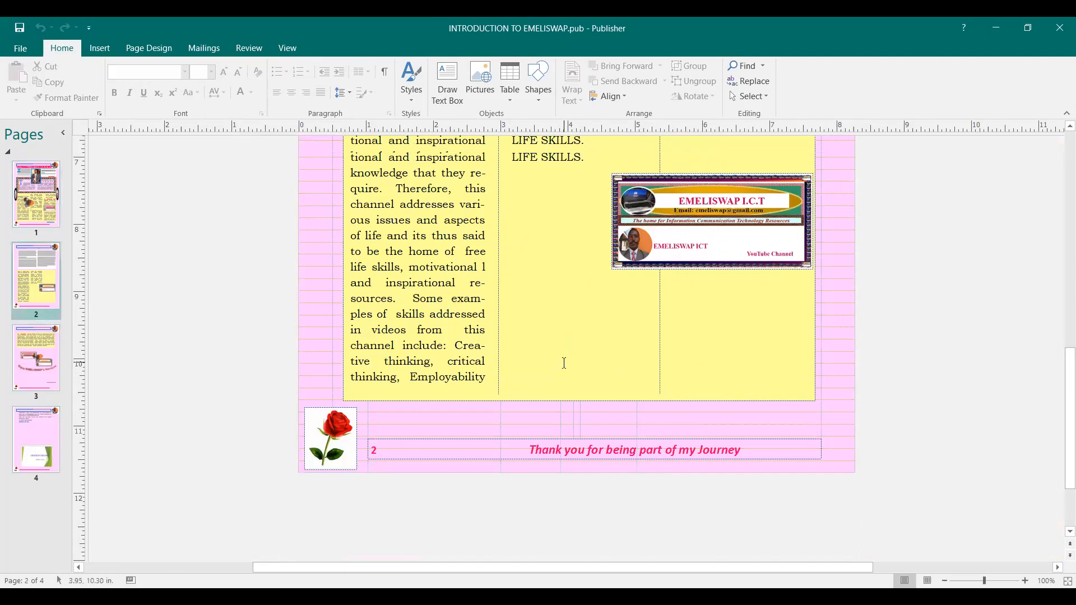
{"action": "scroll", "coordinate": [562, 363], "scroll_direction": "up", "scroll_amount": 3}
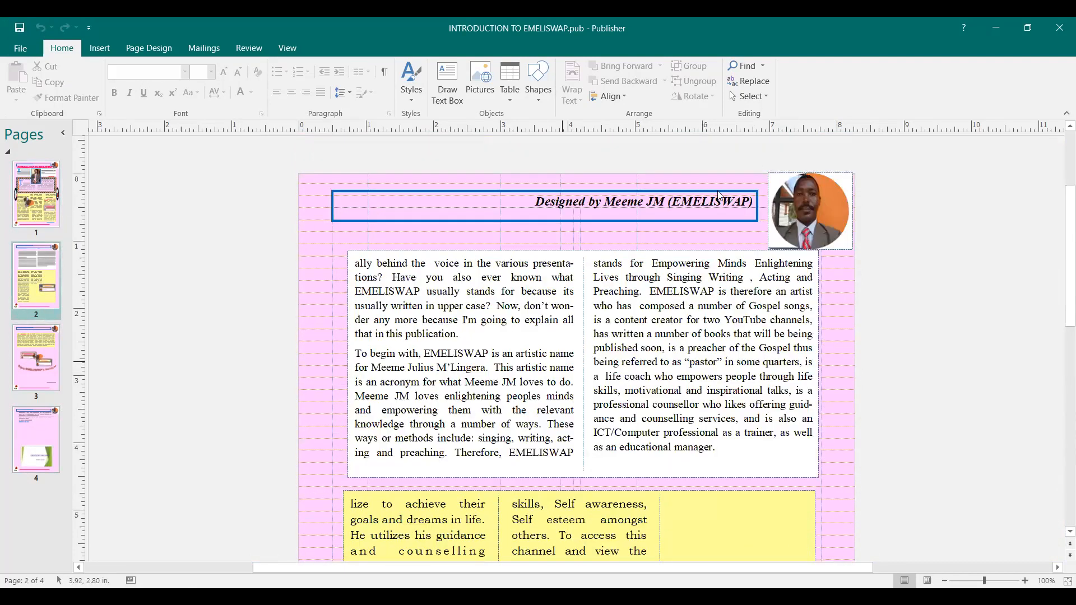
{"action": "scroll", "coordinate": [645, 371], "scroll_direction": "down", "scroll_amount": 6}
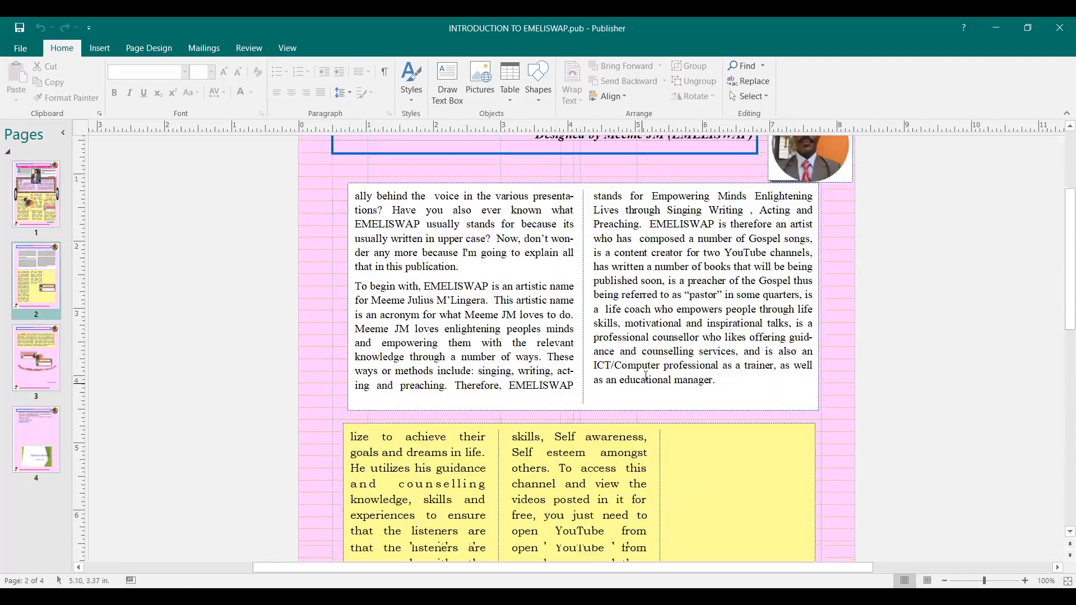
{"action": "scroll", "coordinate": [646, 372], "scroll_direction": "down", "scroll_amount": 7}
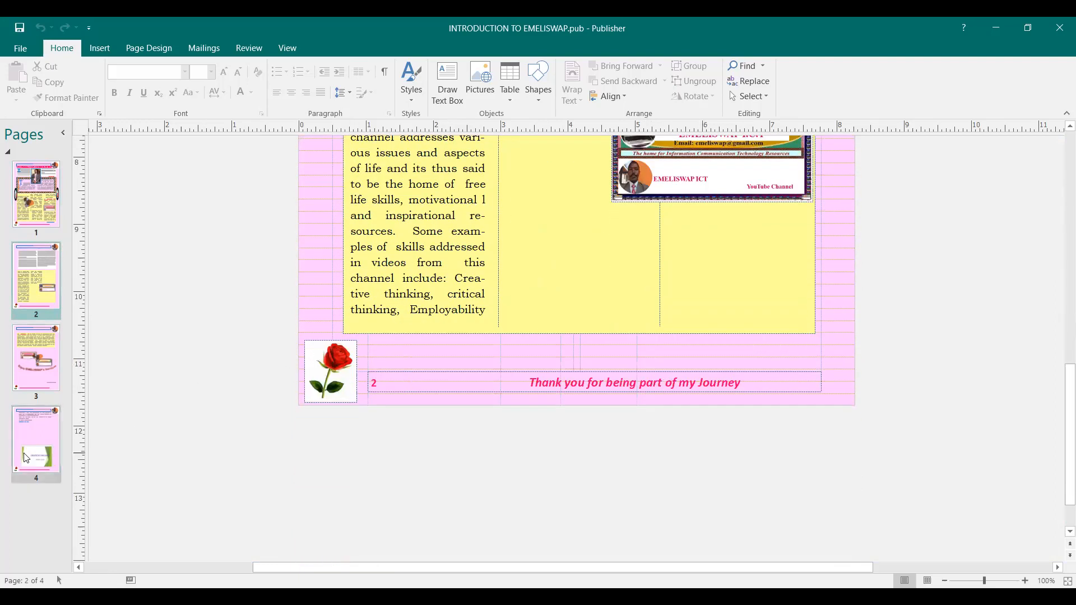
{"action": "left_click", "coordinate": [44, 460]}
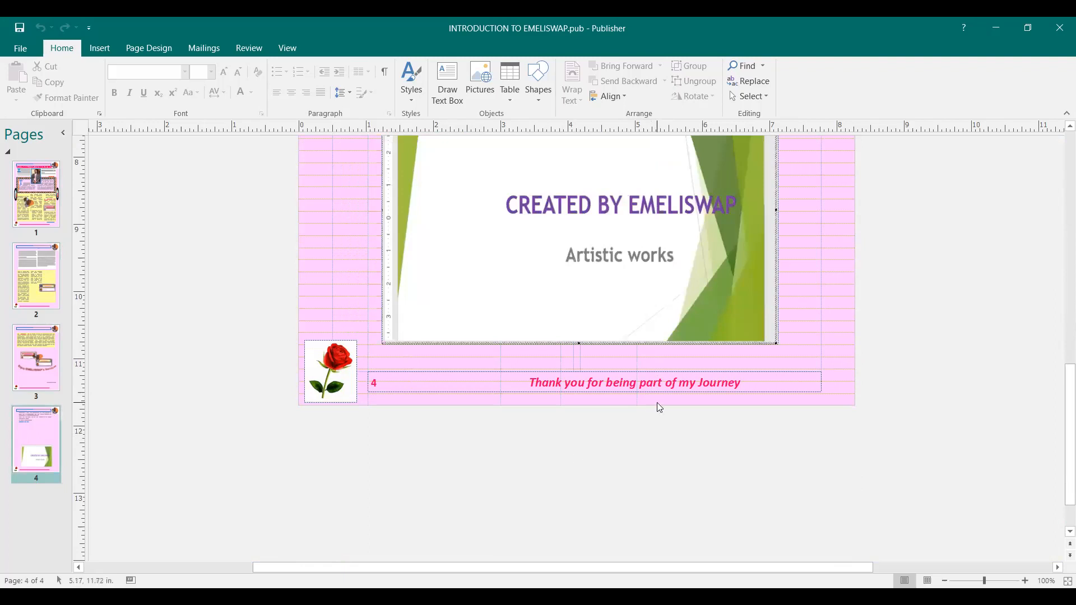
{"action": "scroll", "coordinate": [670, 401], "scroll_direction": "up", "scroll_amount": 2}
{"action": "scroll", "coordinate": [689, 377], "scroll_direction": "down", "scroll_amount": 3}
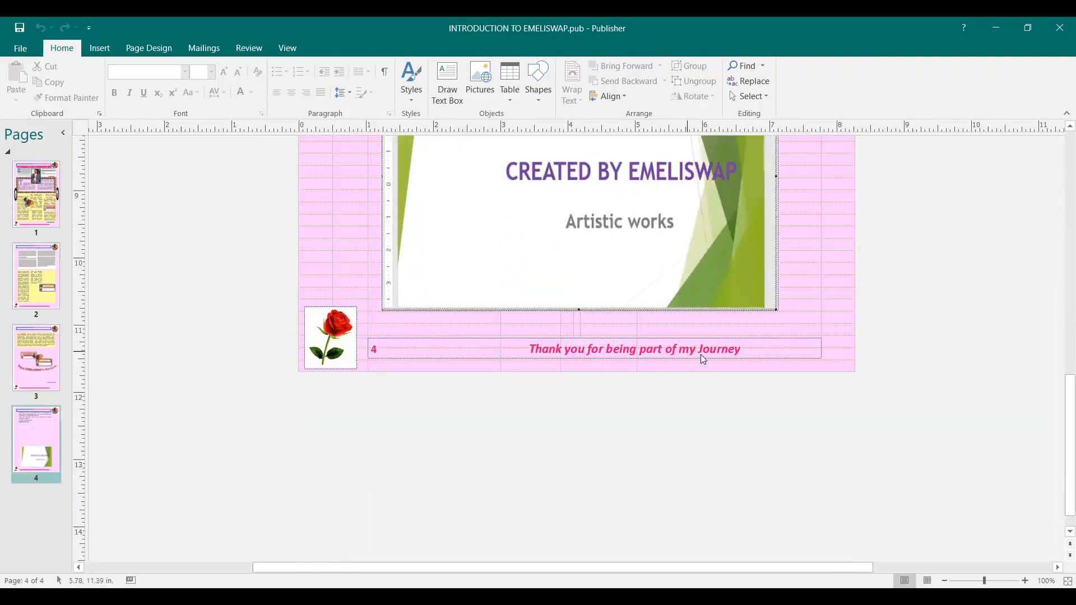
{"action": "scroll", "coordinate": [701, 354], "scroll_direction": "up", "scroll_amount": 9}
{"action": "scroll", "coordinate": [701, 360], "scroll_direction": "up", "scroll_amount": 7}
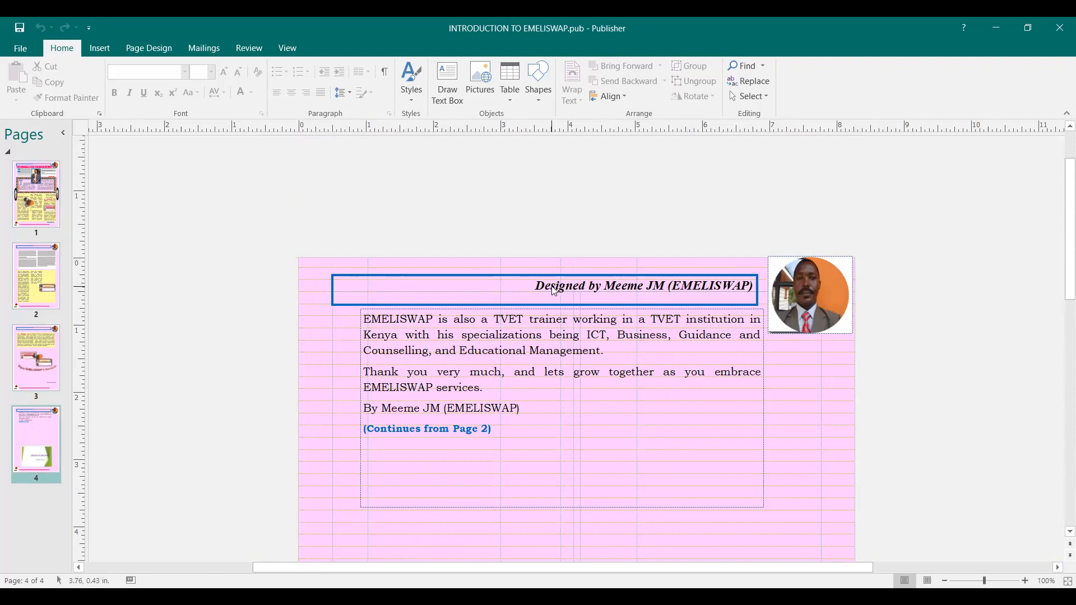
Step: Open the master page, recolour the "Designed by" header text blue, and save the publication
{"action": "left_click", "coordinate": [288, 49]}
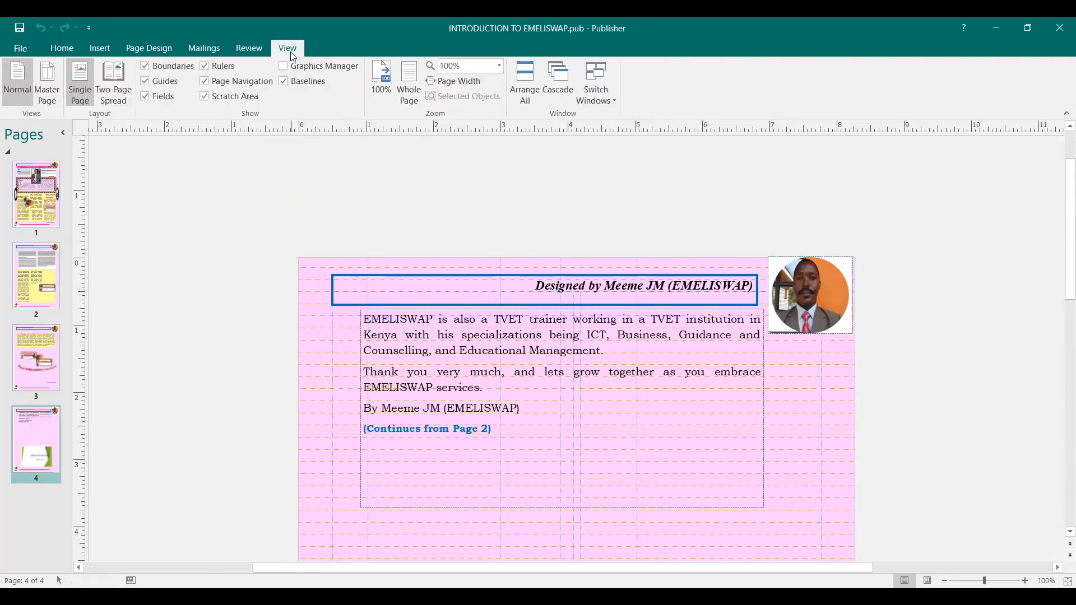
{"action": "left_click", "coordinate": [48, 89]}
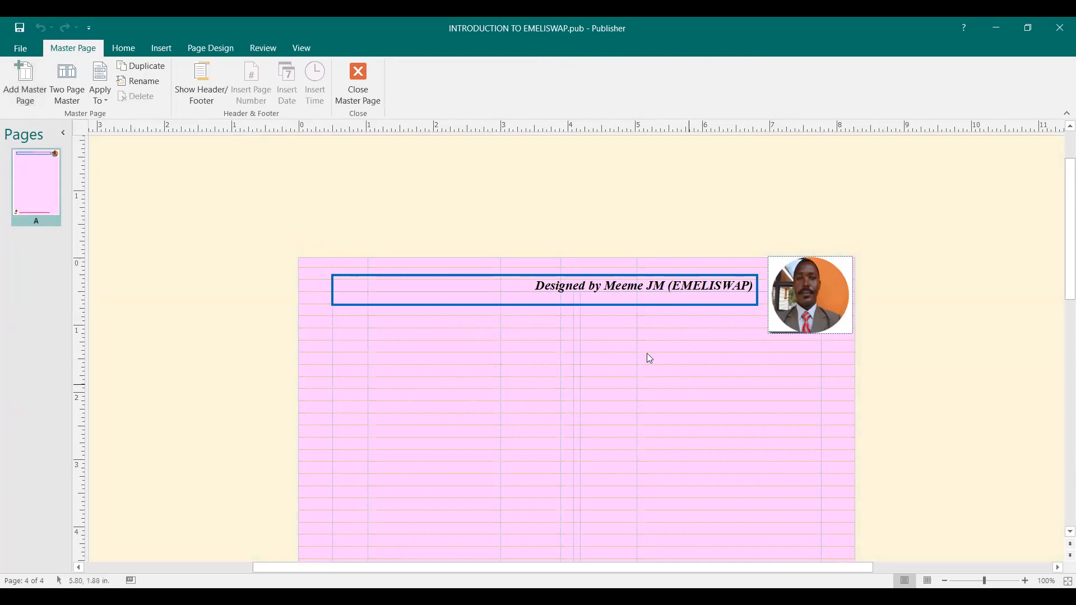
{"action": "left_click_drag", "start_coordinate": [535, 288], "coordinate": [727, 291]}
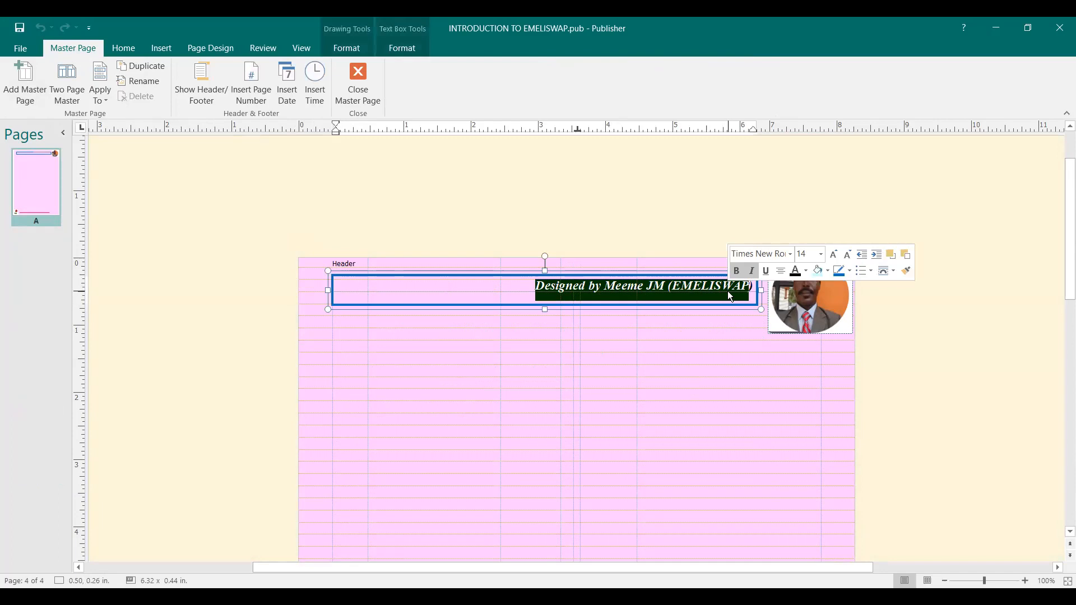
{"action": "left_click", "coordinate": [807, 269]}
{"action": "left_click", "coordinate": [874, 377]}
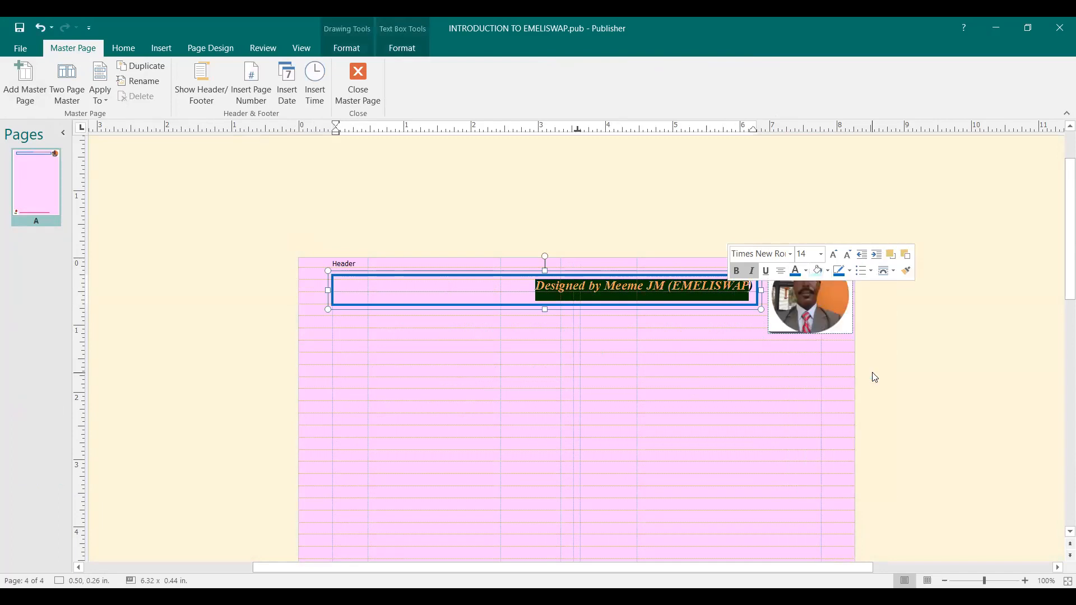
{"action": "left_click", "coordinate": [684, 356]}
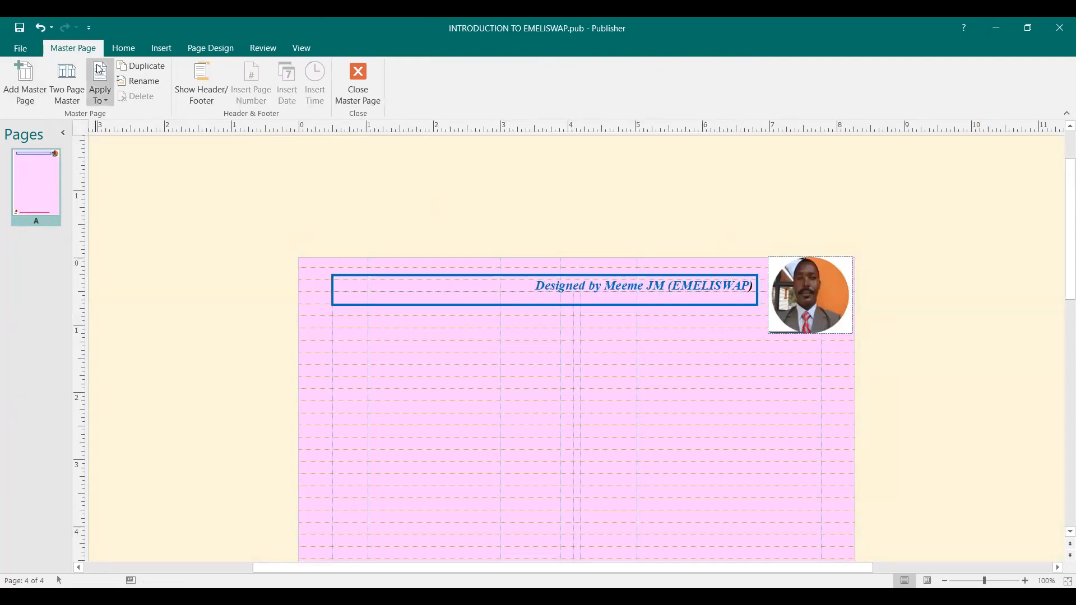
{"action": "left_click", "coordinate": [15, 30]}
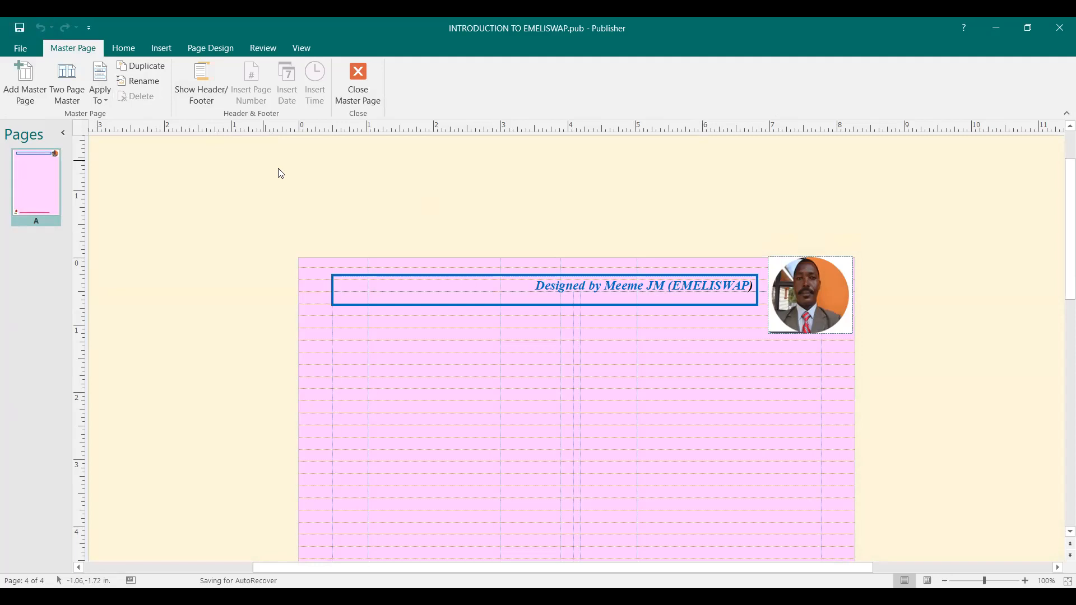
Step: Close the master page and check the recoloured header and the footer on page 1
{"action": "left_click", "coordinate": [359, 98]}
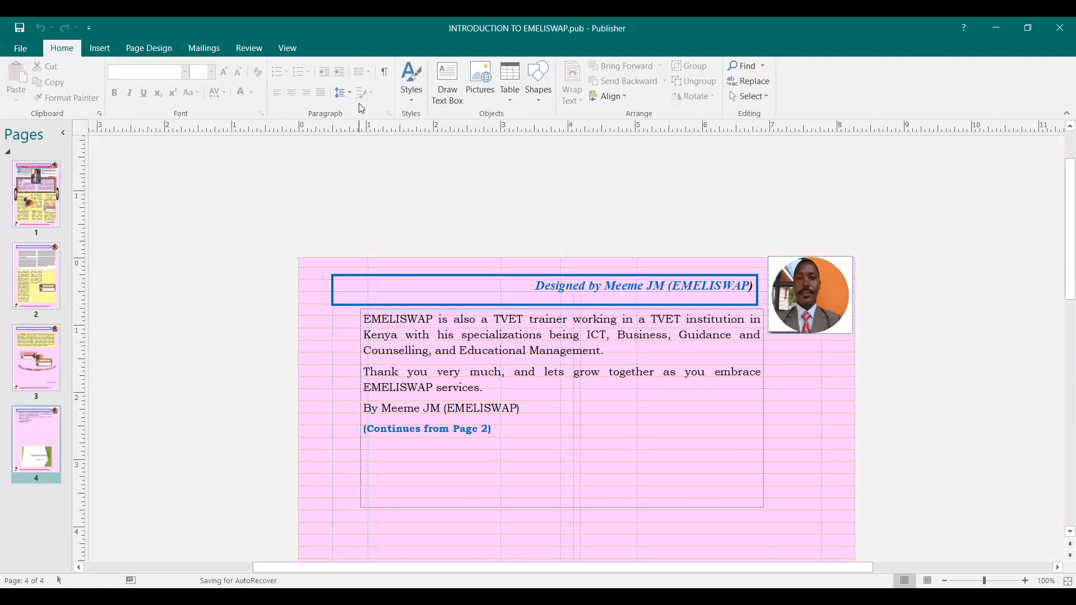
{"action": "left_click", "coordinate": [44, 180]}
{"action": "scroll", "coordinate": [679, 338], "scroll_direction": "down", "scroll_amount": 3}
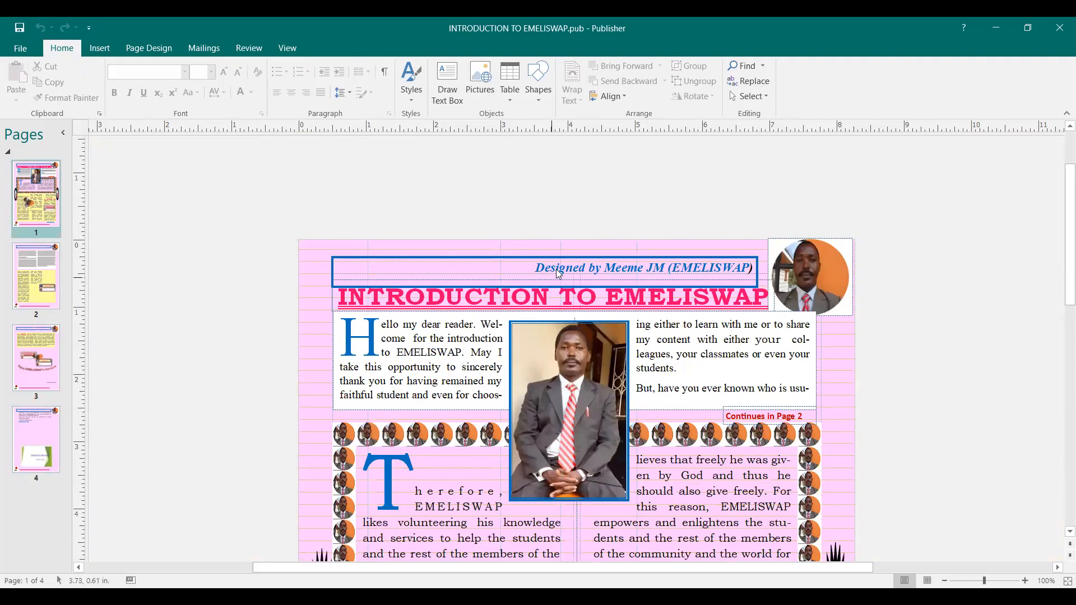
{"action": "scroll", "coordinate": [822, 396], "scroll_direction": "down", "scroll_amount": 1}
{"action": "scroll", "coordinate": [823, 395], "scroll_direction": "up", "scroll_amount": 2}
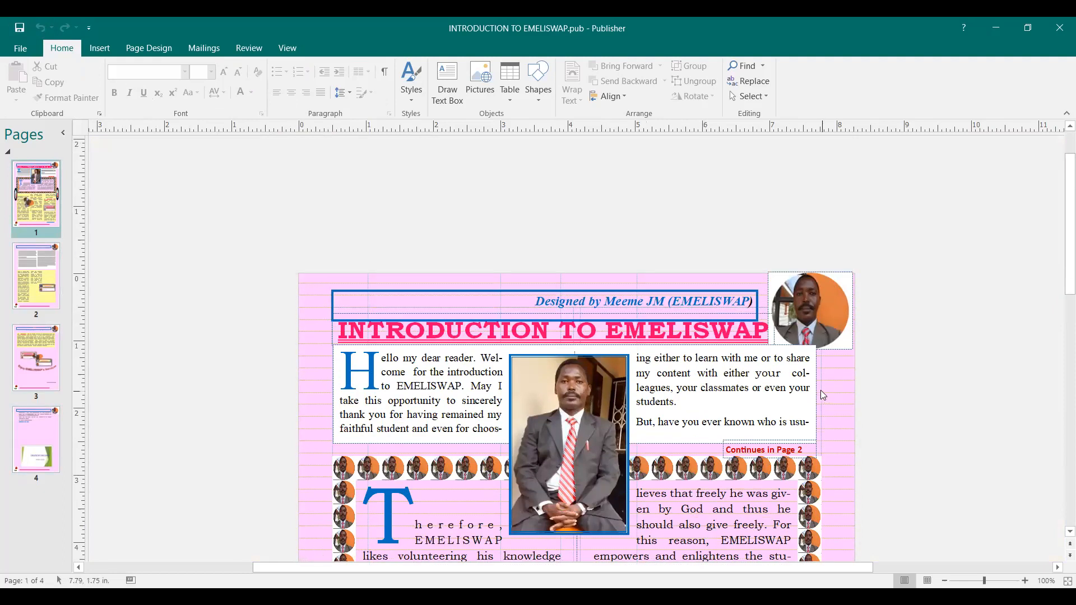
{"action": "left_click", "coordinate": [526, 320]}
{"action": "scroll", "coordinate": [646, 339], "scroll_direction": "down", "scroll_amount": 1}
{"action": "scroll", "coordinate": [646, 339], "scroll_direction": "down", "scroll_amount": 19}
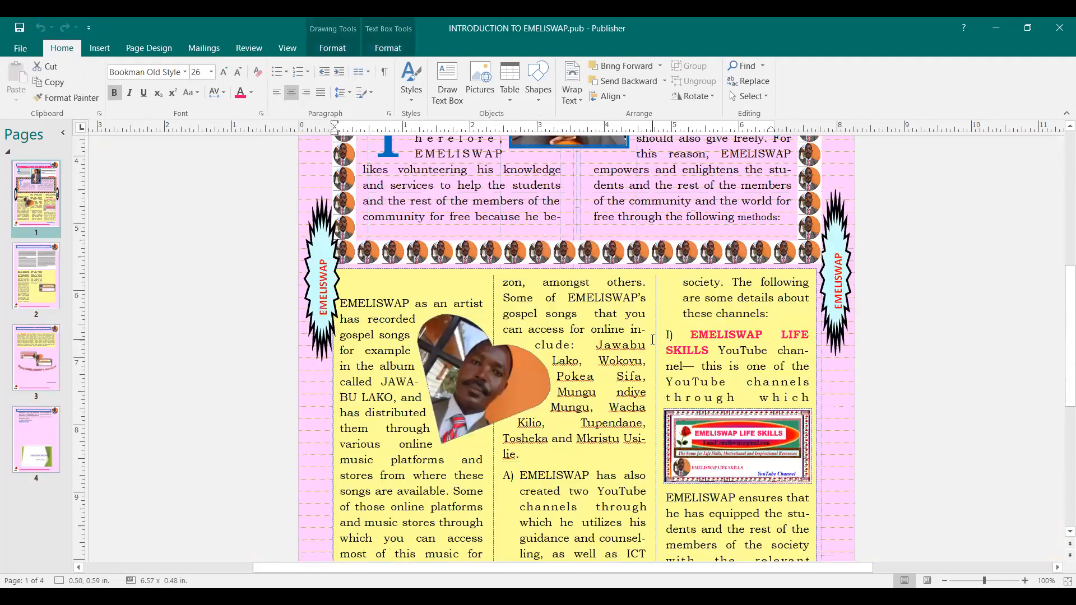
{"action": "scroll", "coordinate": [672, 413], "scroll_direction": "down", "scroll_amount": 2}
Step: Check the footer and the recoloured header on page 2
{"action": "left_click", "coordinate": [45, 252]}
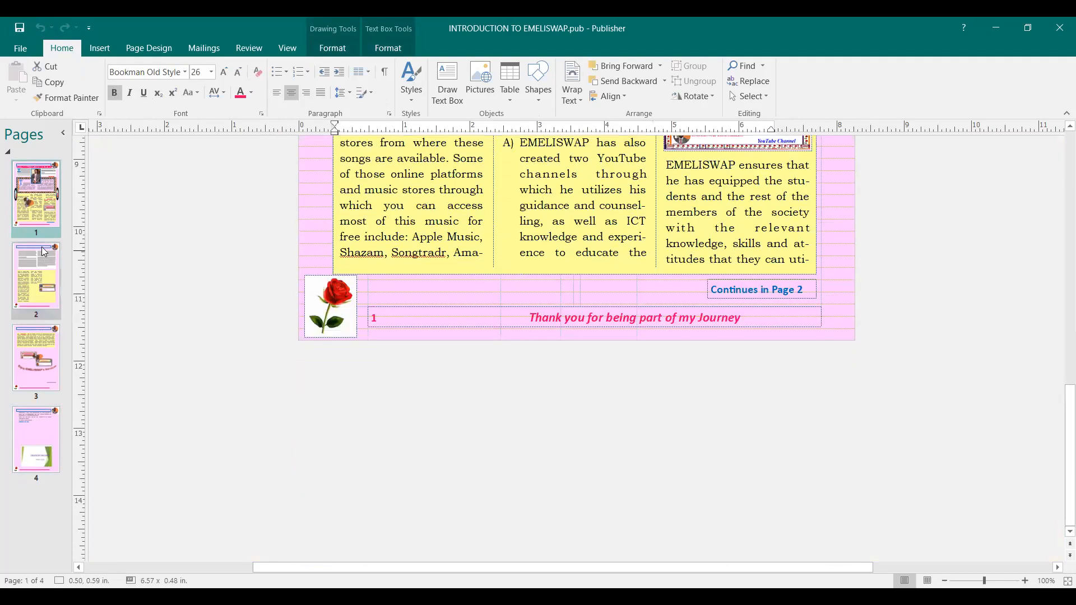
{"action": "scroll", "coordinate": [673, 300], "scroll_direction": "up", "scroll_amount": 20}
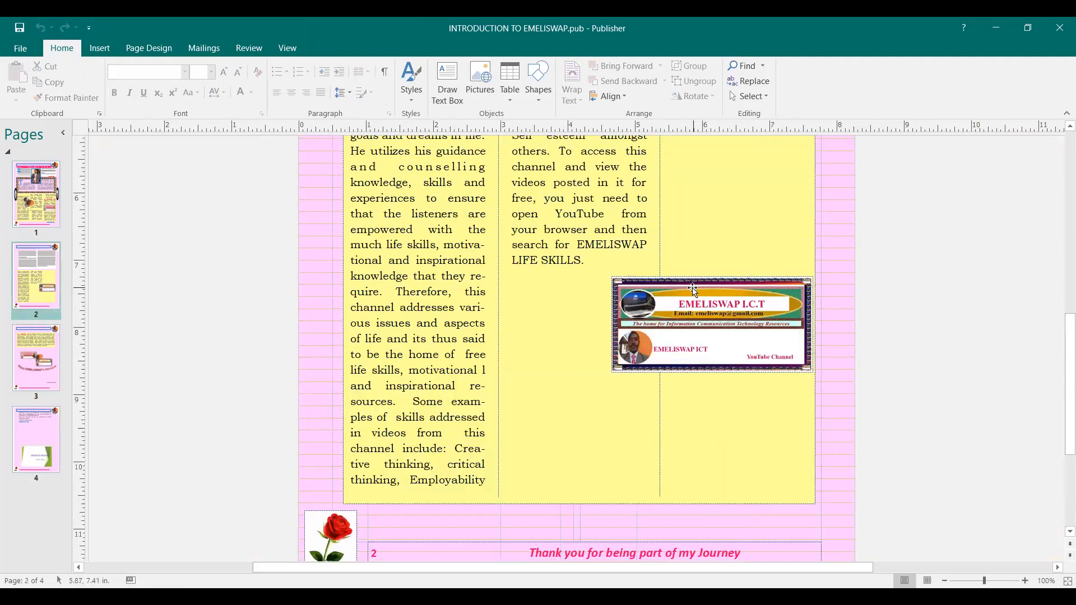
{"action": "scroll", "coordinate": [687, 290], "scroll_direction": "up", "scroll_amount": 10}
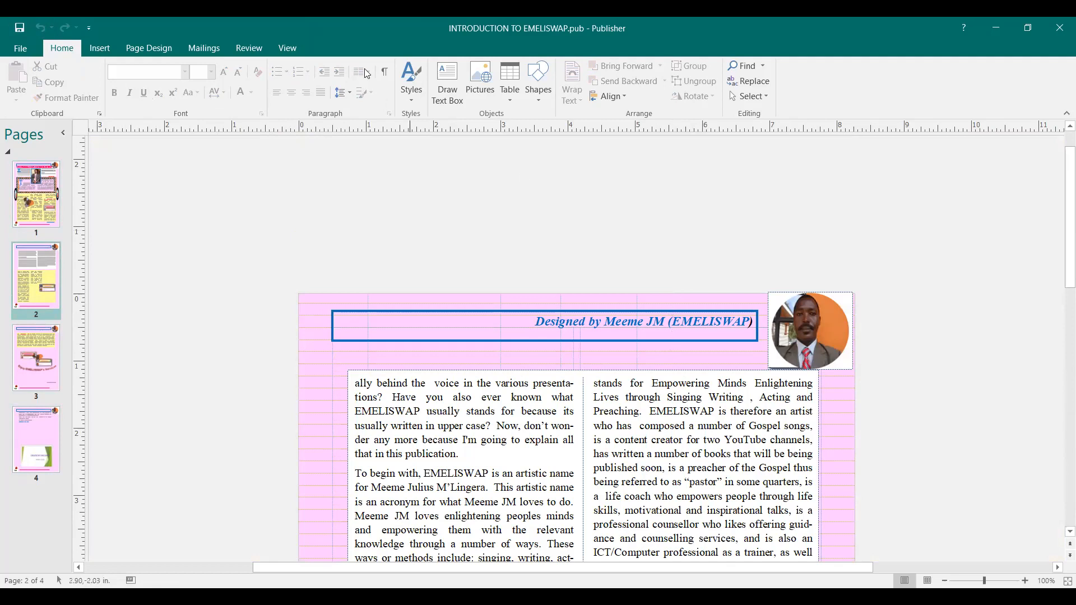
Step: Reopen the master page for editing and show its header and footer
{"action": "left_click", "coordinate": [288, 49]}
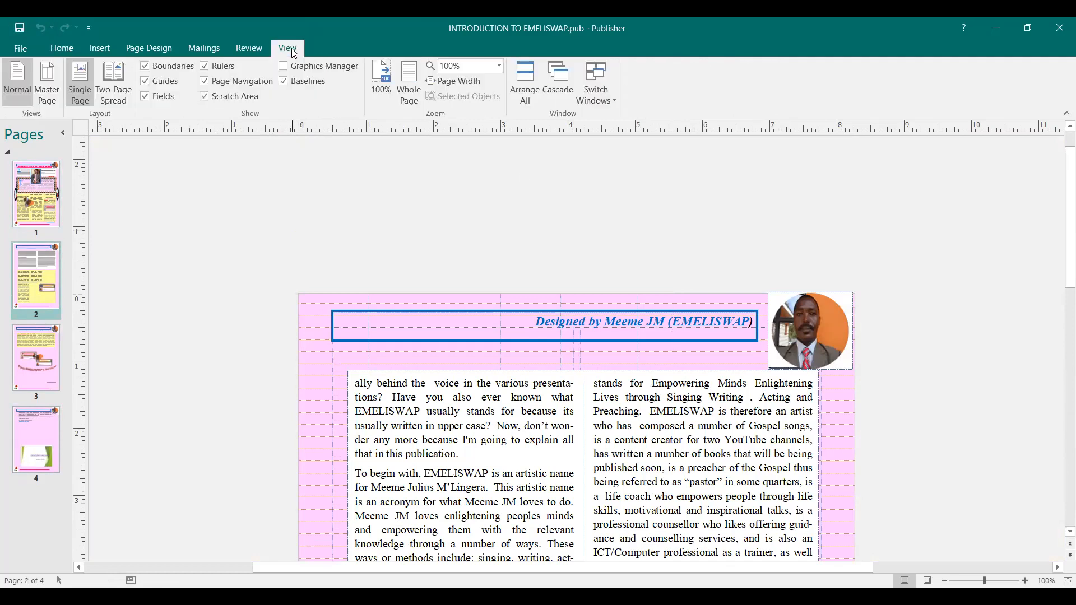
{"action": "left_click", "coordinate": [47, 83]}
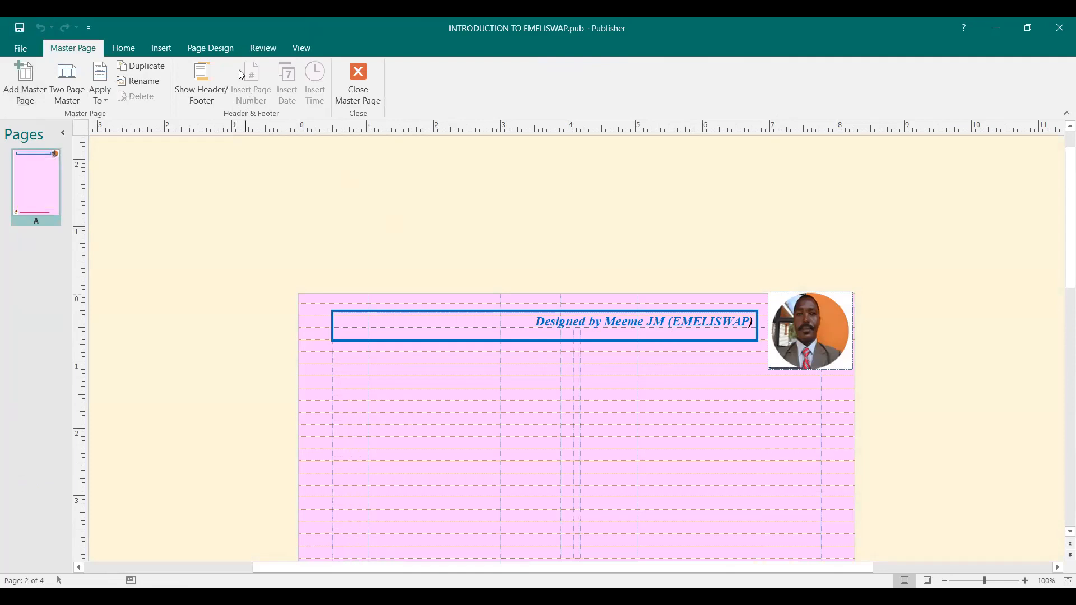
{"action": "left_click", "coordinate": [197, 84]}
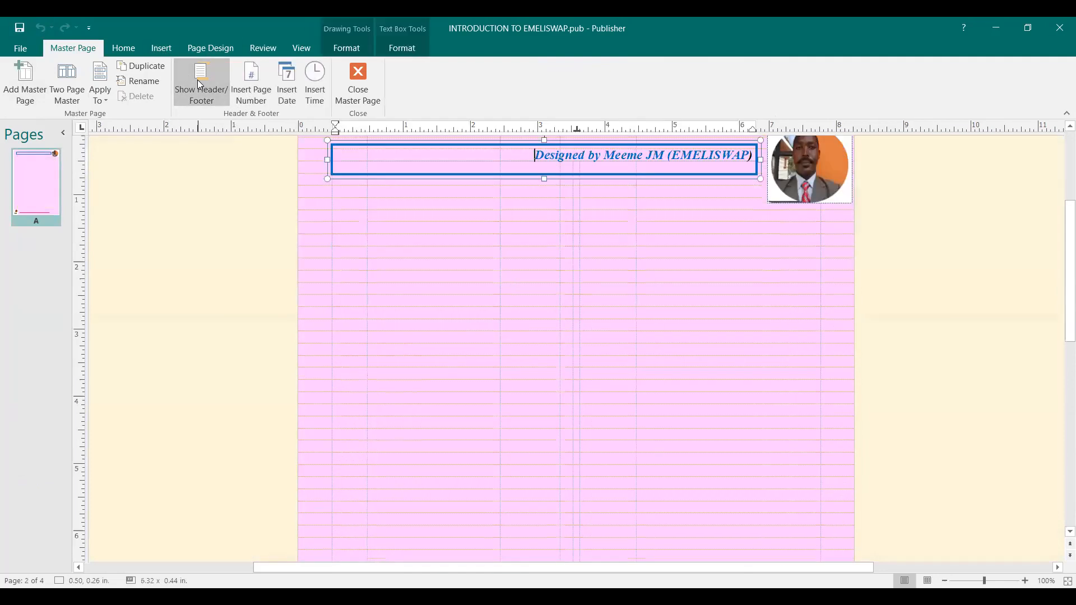
Step: Try to remove the header's border by applying No Outline as the text outline of the "Designed by" text
{"action": "left_click", "coordinate": [611, 162]}
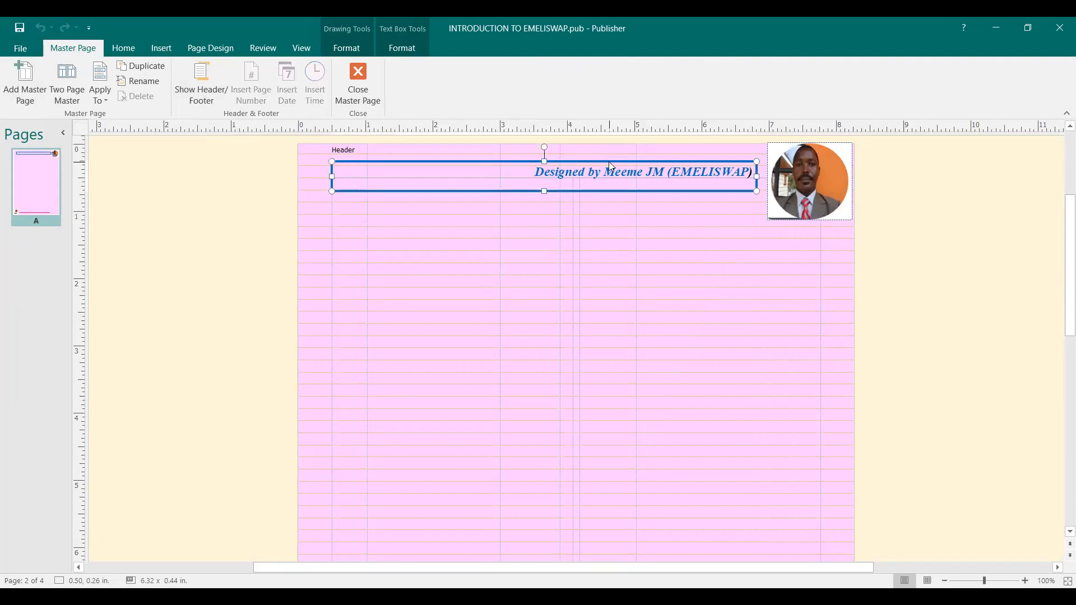
{"action": "right_click", "coordinate": [610, 162]}
{"action": "left_click", "coordinate": [589, 160]}
{"action": "left_click", "coordinate": [122, 50]}
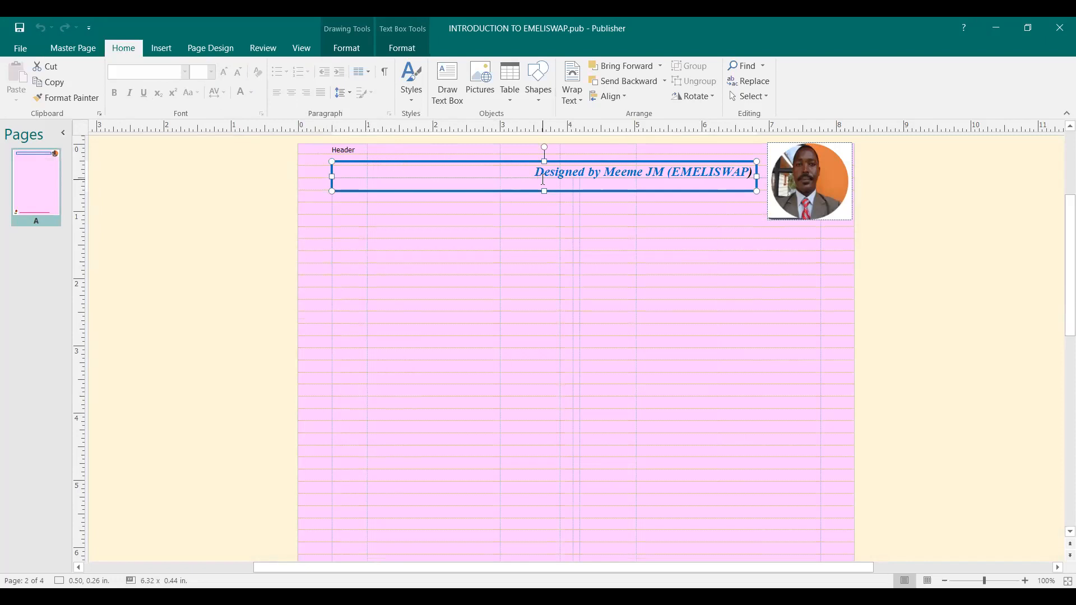
{"action": "left_click", "coordinate": [533, 175]}
{"action": "left_click_drag", "start_coordinate": [575, 178], "coordinate": [745, 182]}
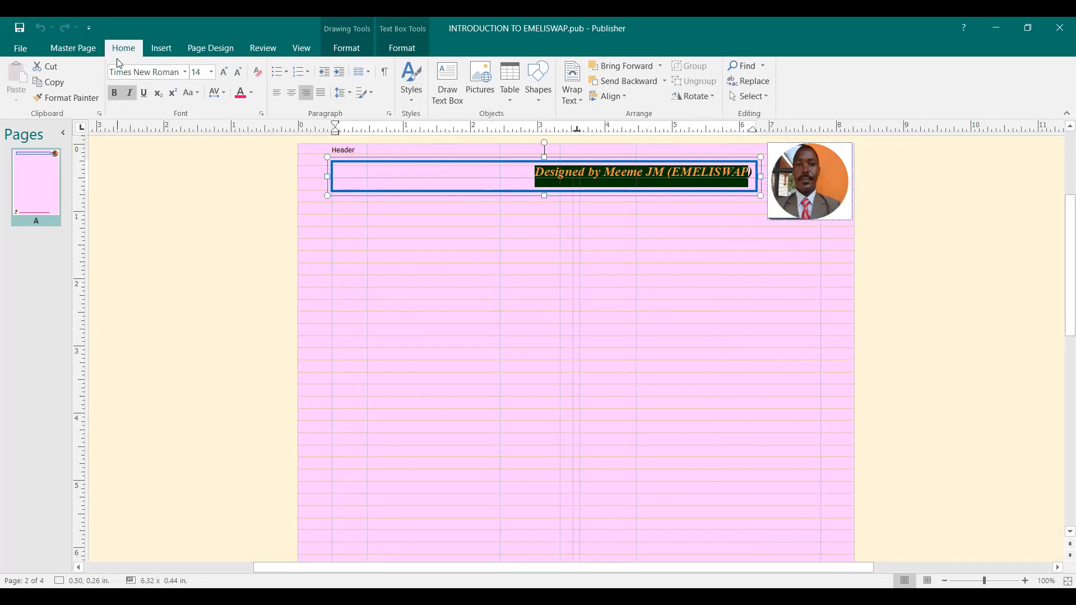
{"action": "left_click", "coordinate": [406, 49]}
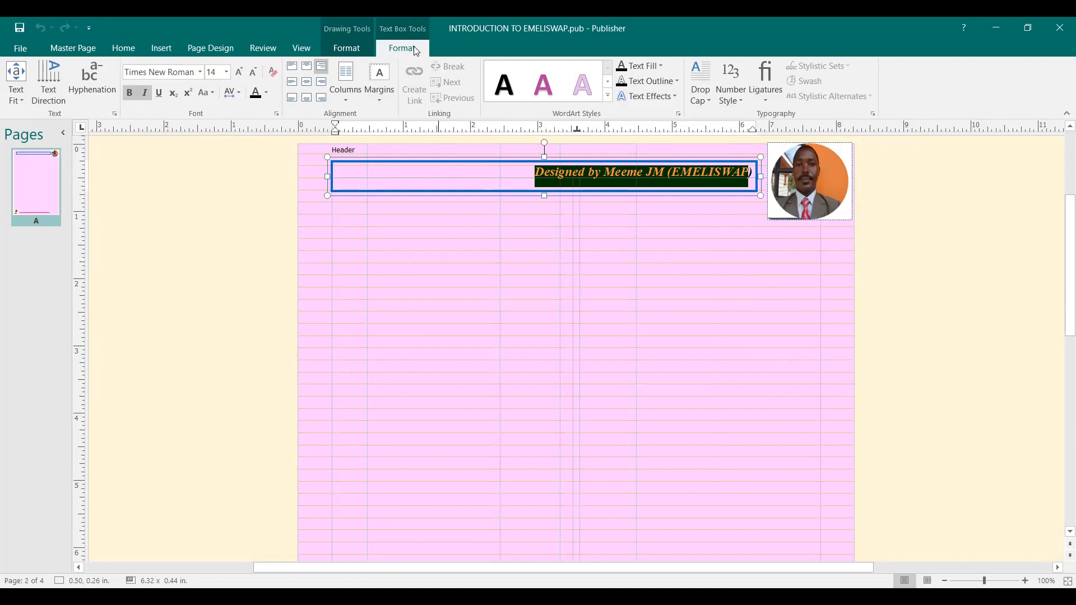
{"action": "scroll", "coordinate": [414, 46], "scroll_direction": "right", "scroll_amount": 4}
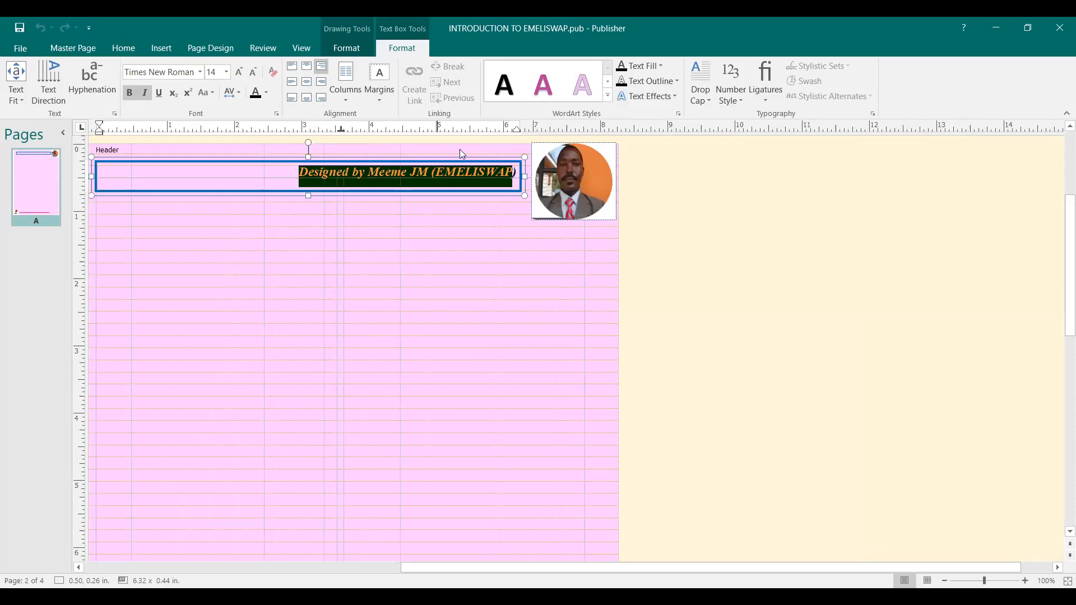
{"action": "key", "text": "alt+Tab"}
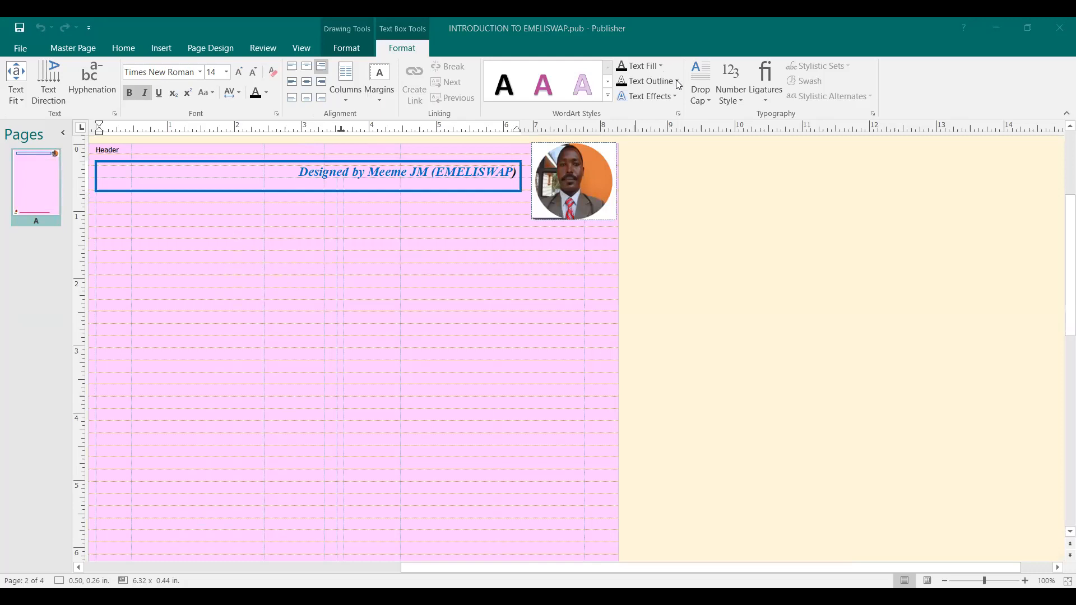
{"action": "left_click", "coordinate": [676, 83]}
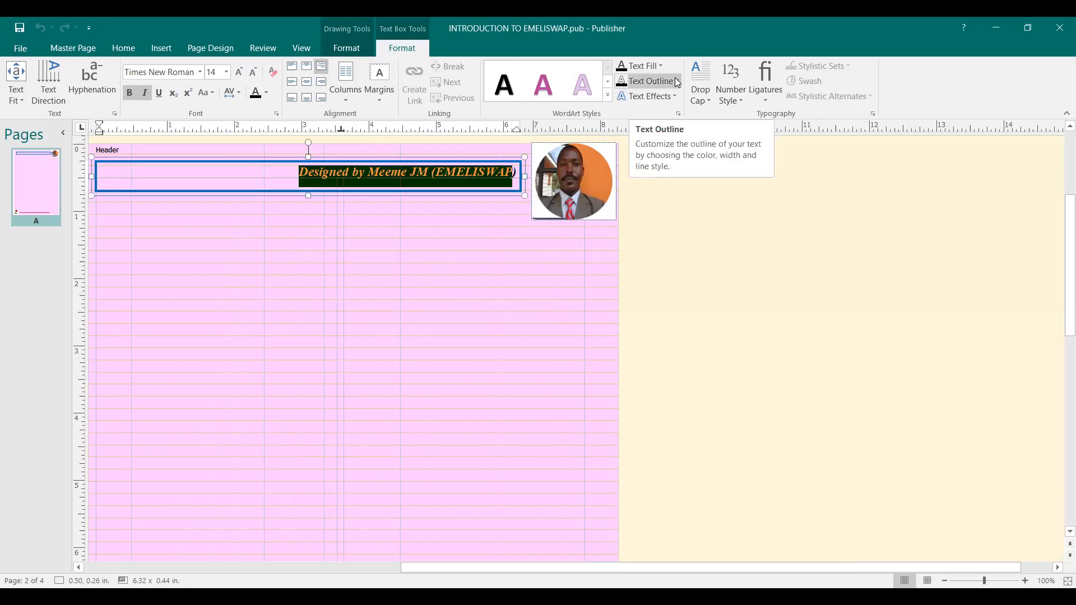
{"action": "left_click", "coordinate": [675, 80]}
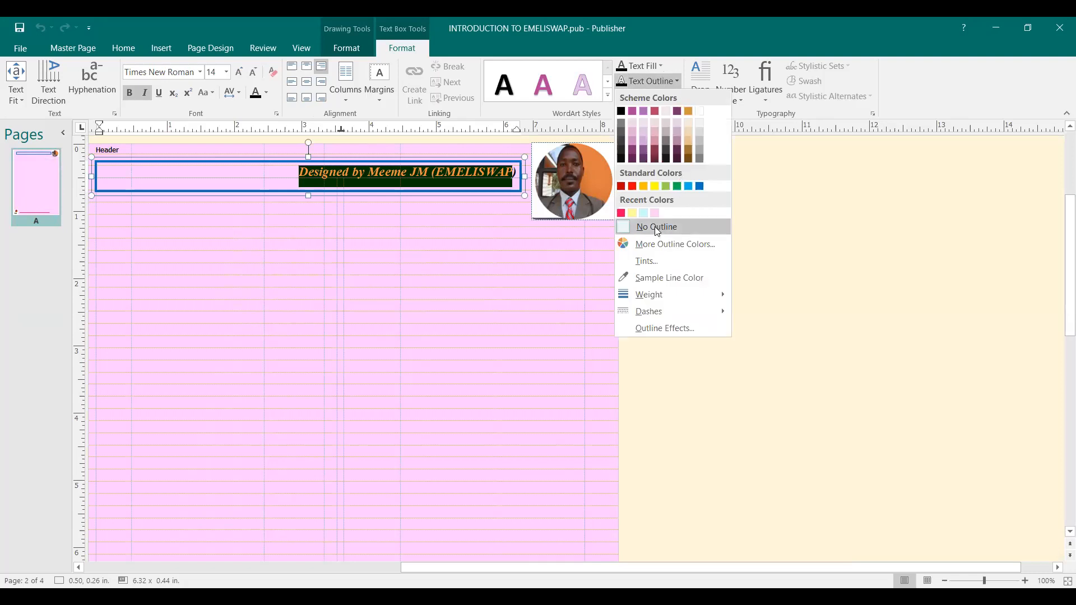
{"action": "left_click", "coordinate": [655, 226]}
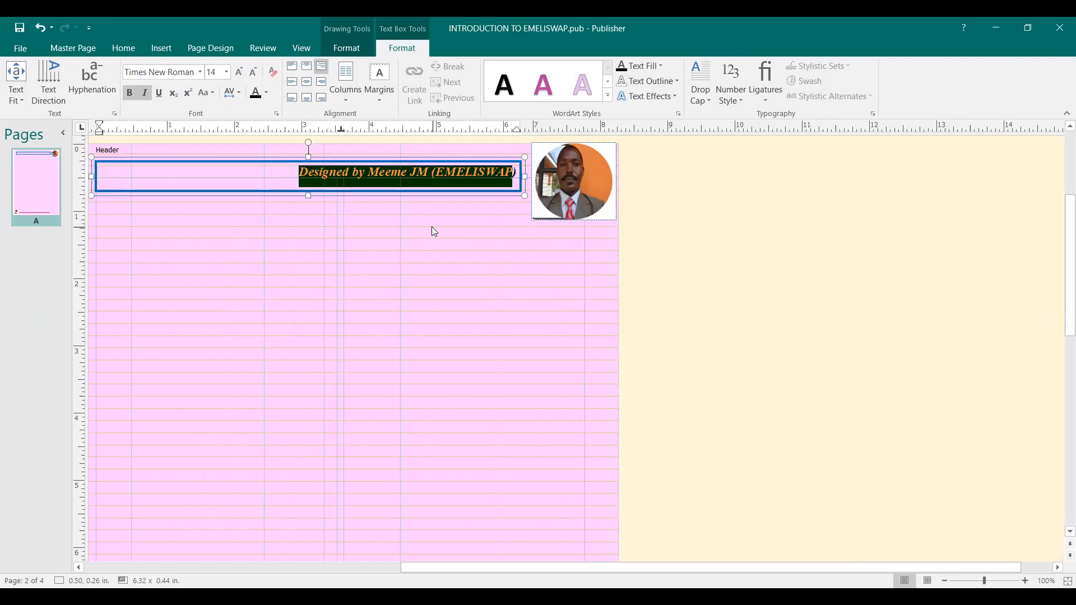
Step: Reselect the "Designed by" header text and try the No Outline text option once more
{"action": "left_click", "coordinate": [468, 192]}
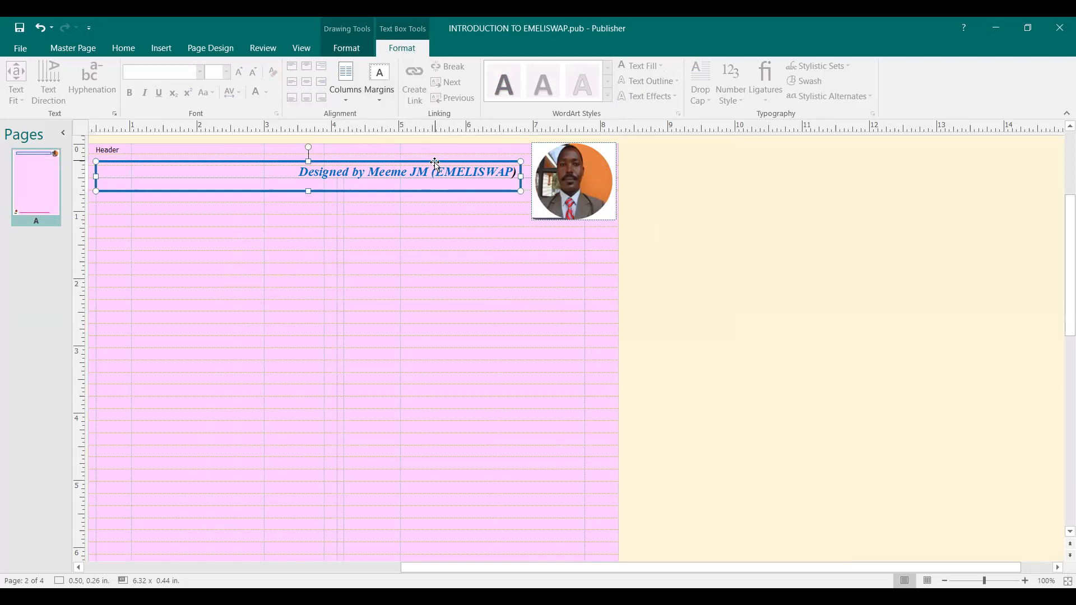
{"action": "left_click_drag", "start_coordinate": [301, 174], "coordinate": [512, 175]}
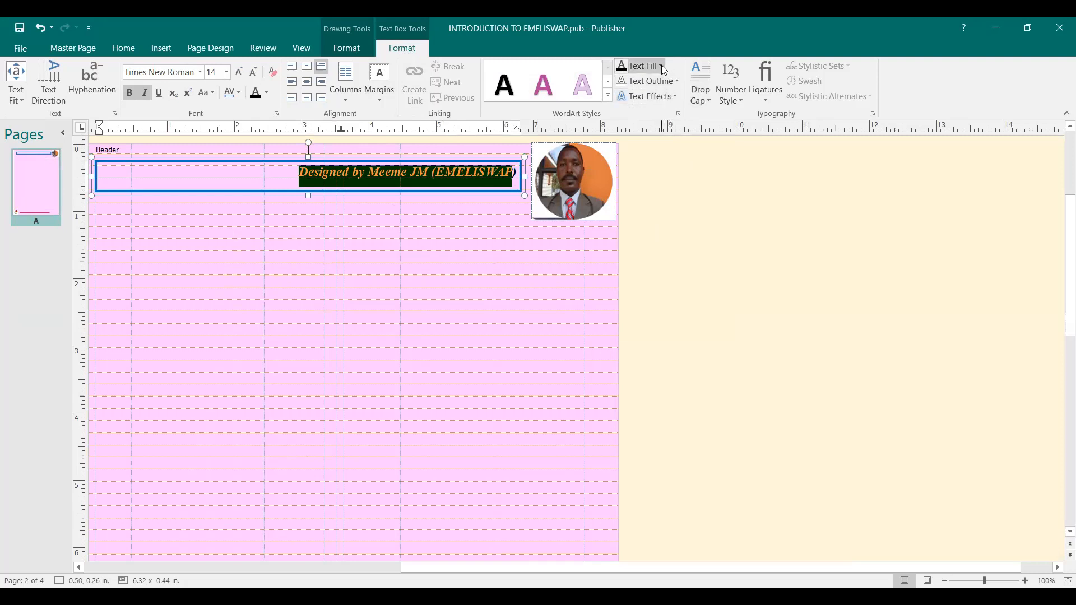
{"action": "left_click", "coordinate": [675, 84]}
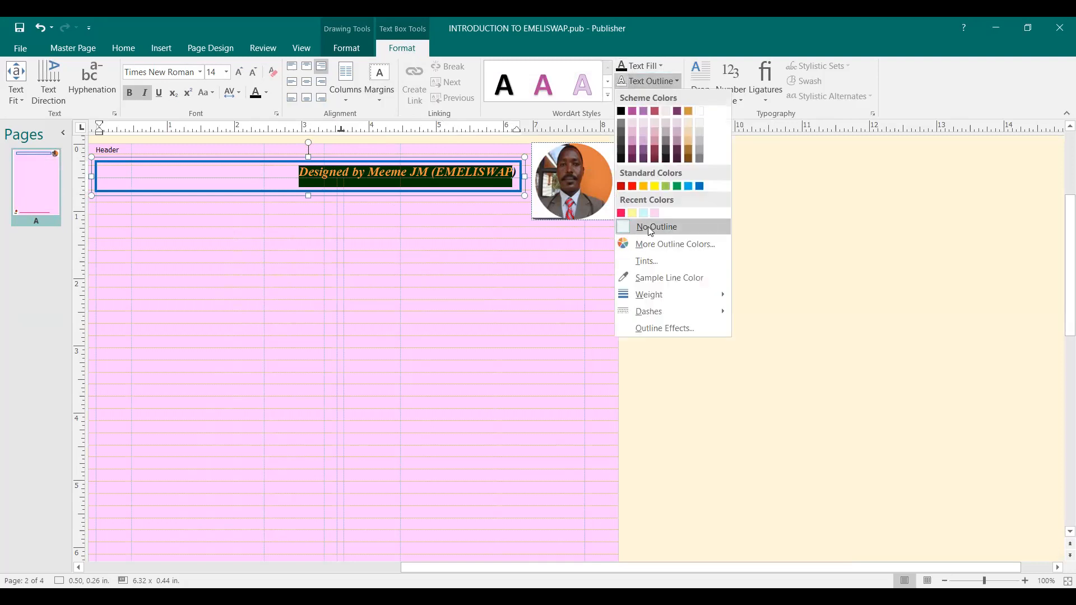
{"action": "left_click", "coordinate": [650, 228]}
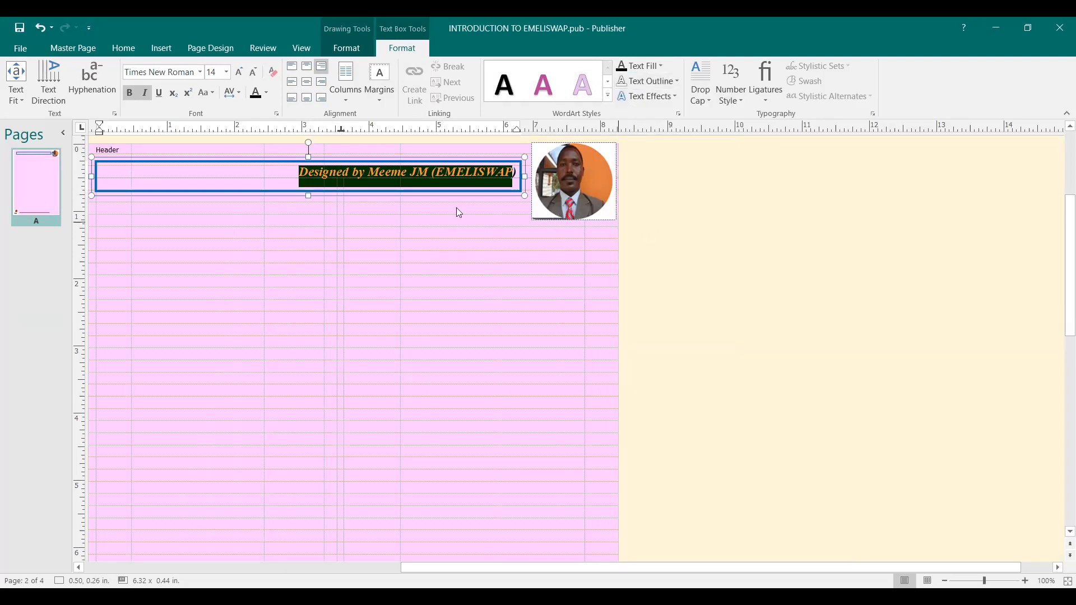
{"action": "left_click", "coordinate": [401, 225]}
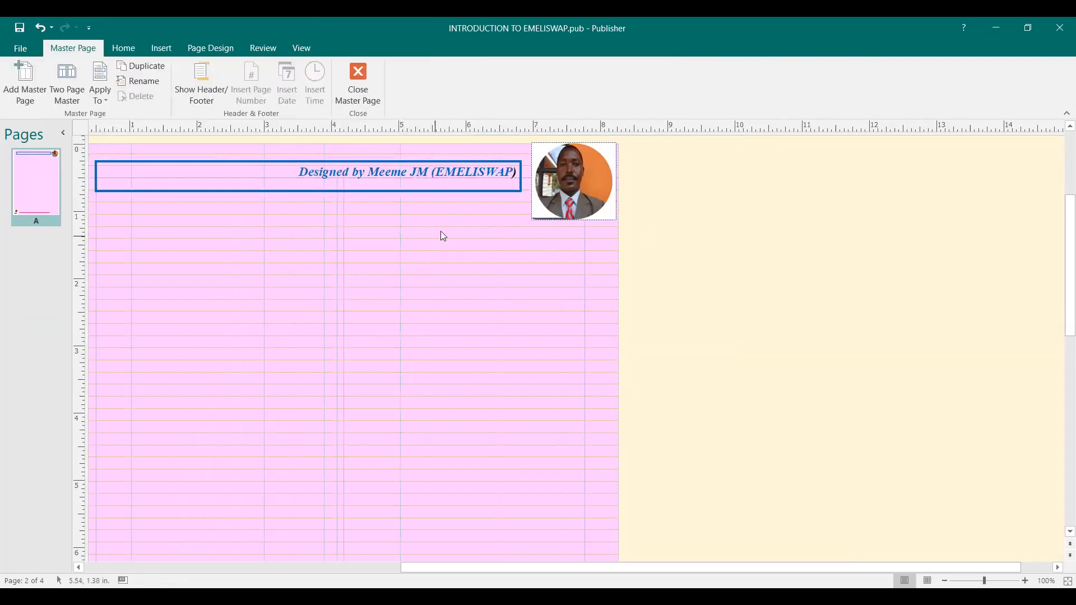
Step: Remove the blue border around the master page's header text box by setting its shape outline to No Outline
{"action": "left_click", "coordinate": [400, 192]}
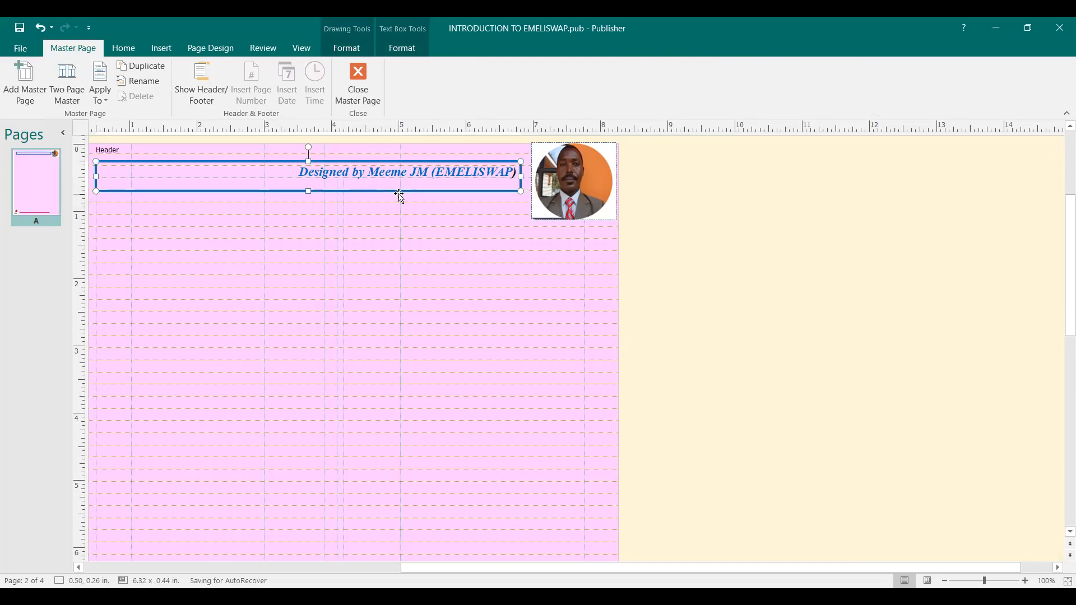
{"action": "left_click", "coordinate": [344, 50]}
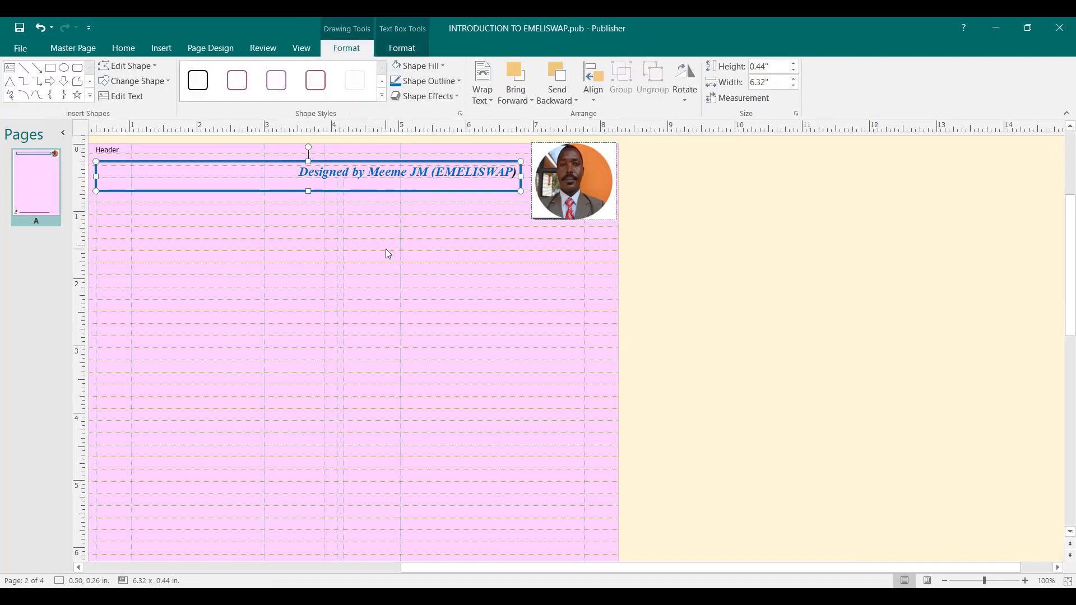
{"action": "left_click", "coordinate": [459, 85]}
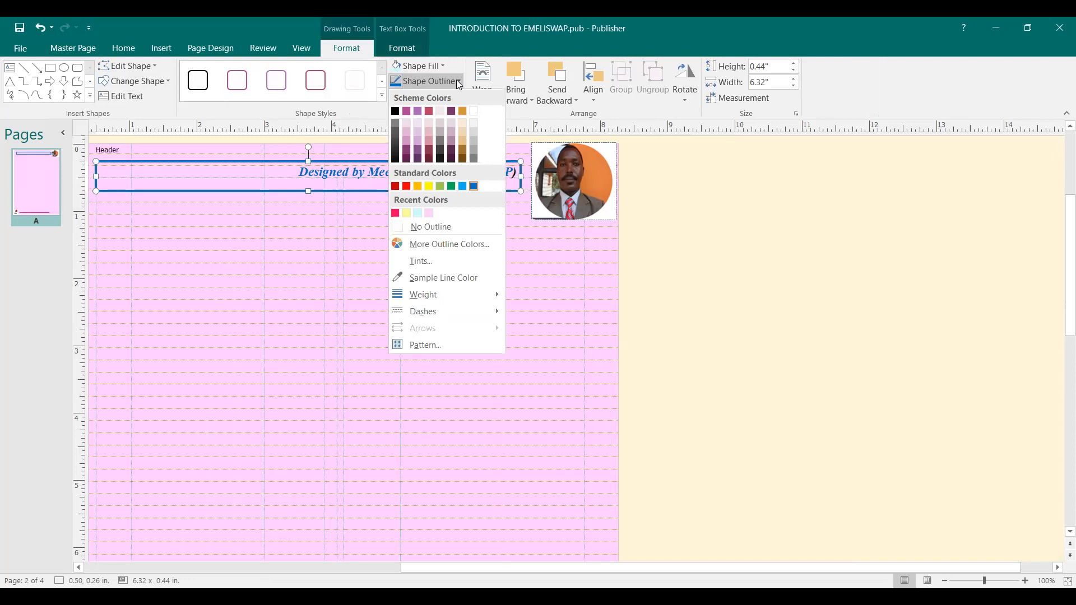
{"action": "left_click", "coordinate": [431, 228]}
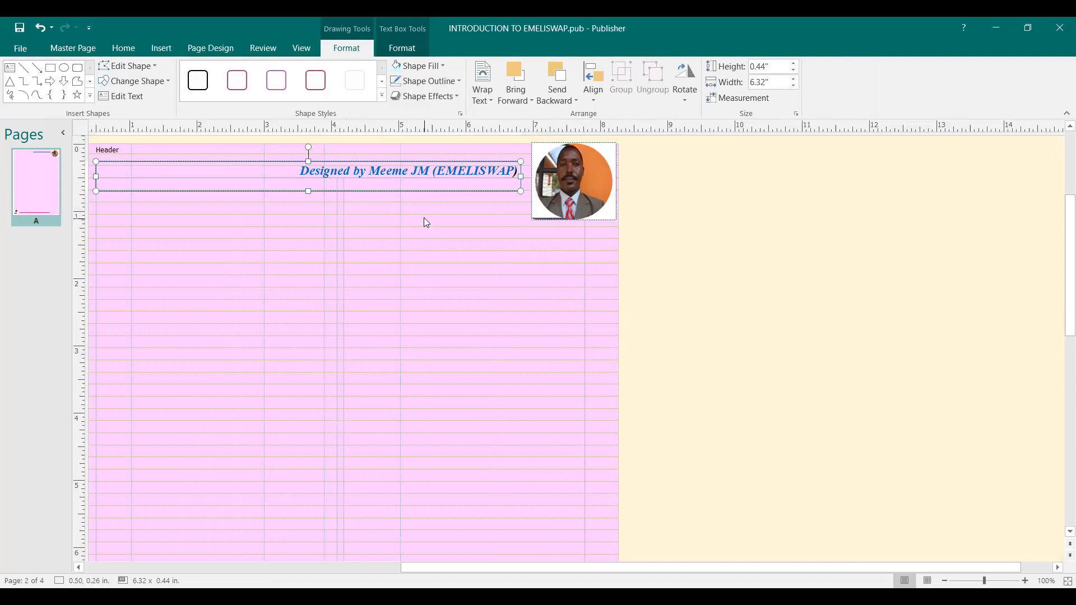
{"action": "left_click", "coordinate": [396, 50]}
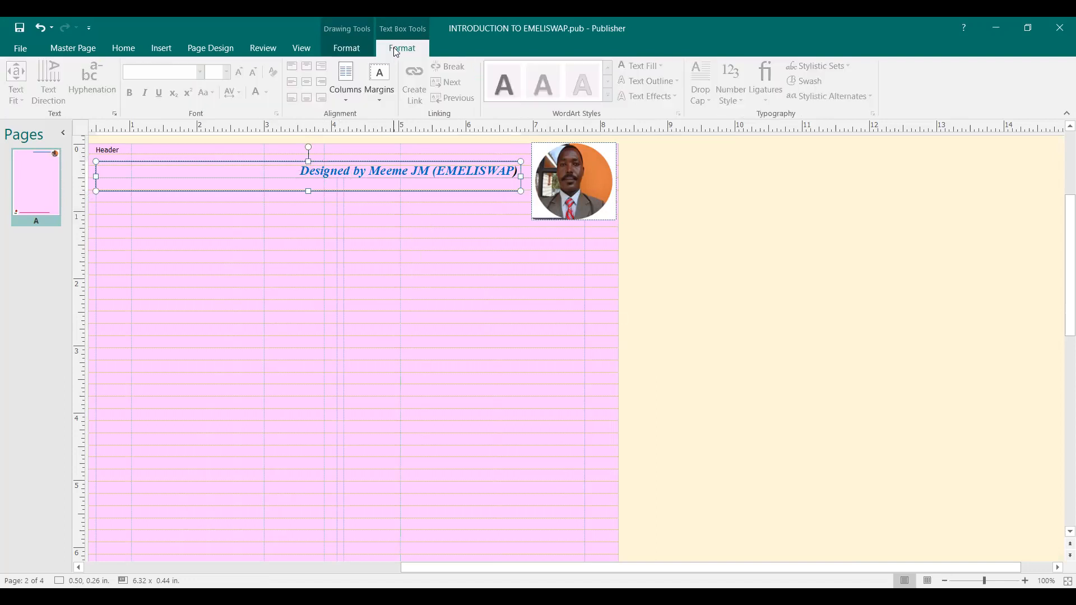
Step: Deselect the header text box and close the master page to return to the publication pages
{"action": "left_click", "coordinate": [347, 48]}
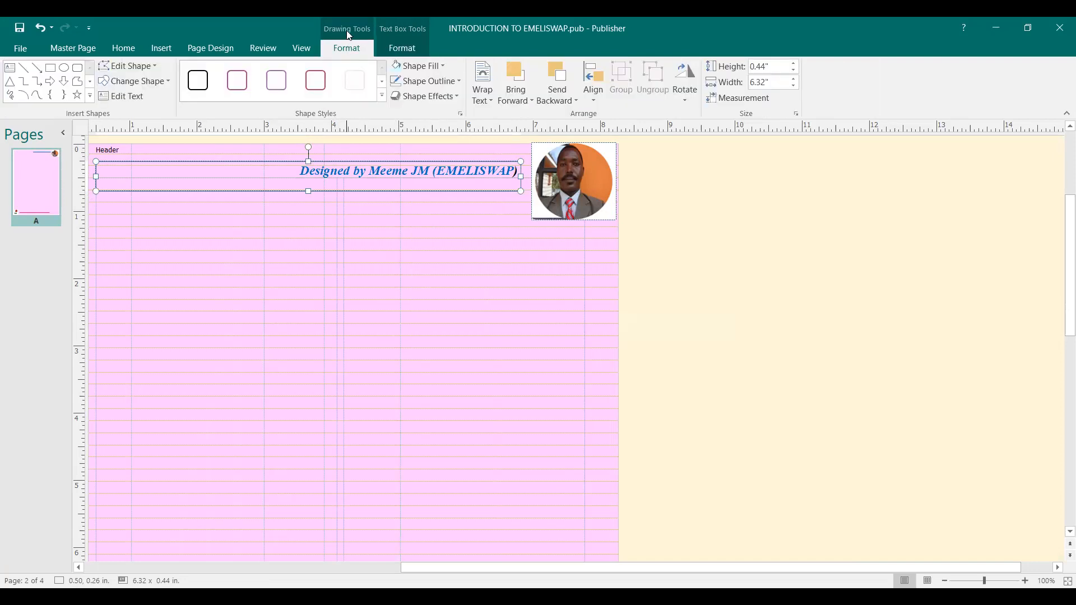
{"action": "left_click", "coordinate": [336, 225]}
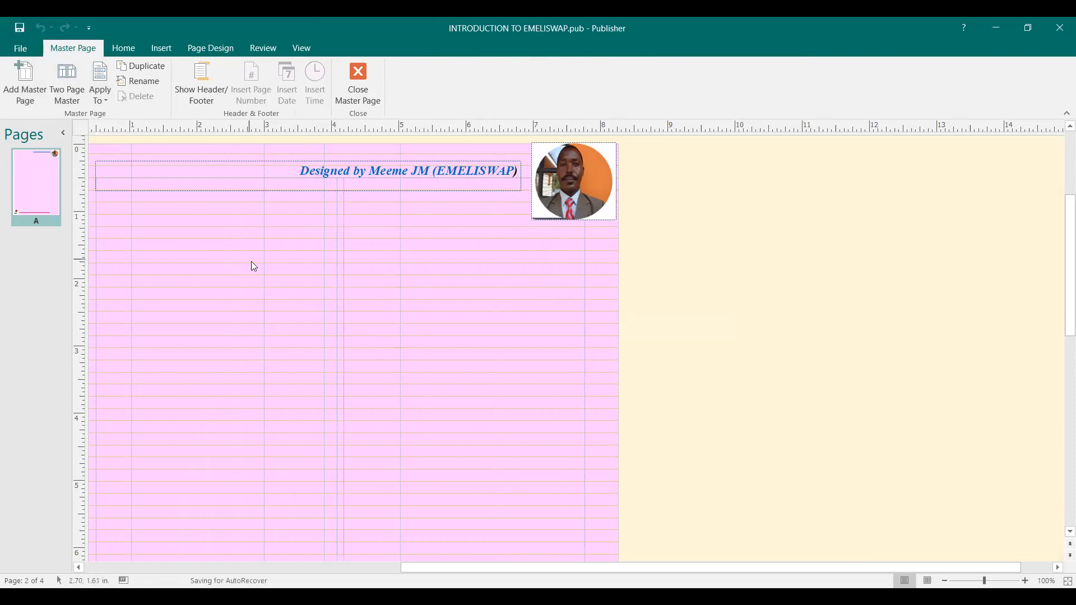
{"action": "left_click", "coordinate": [363, 100]}
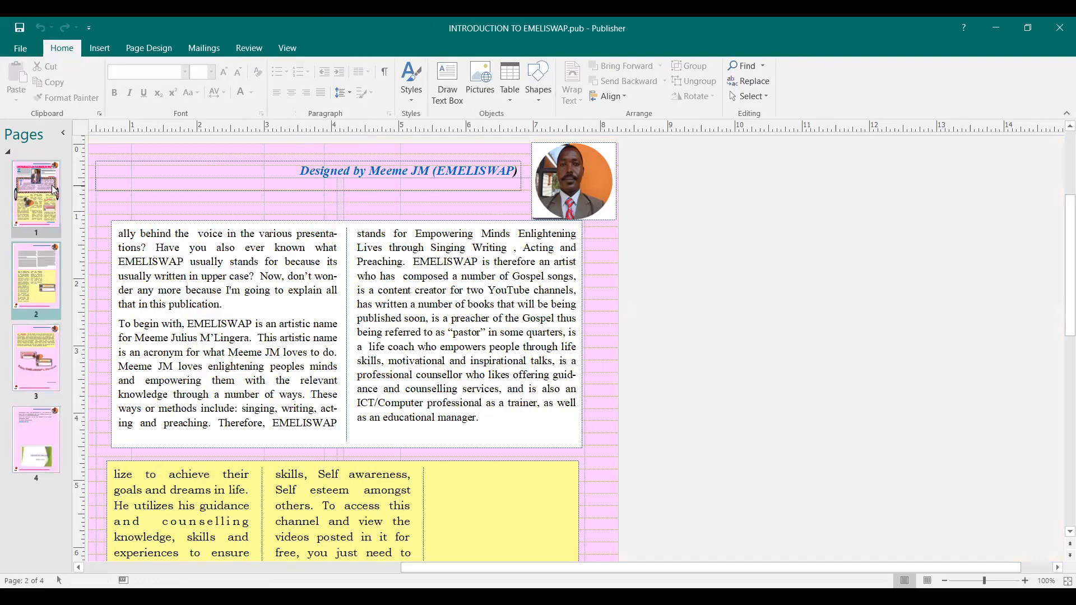
Step: Examine page 1 from its "Designed by" header down to its numbered thank-you footer
{"action": "left_click", "coordinate": [51, 206]}
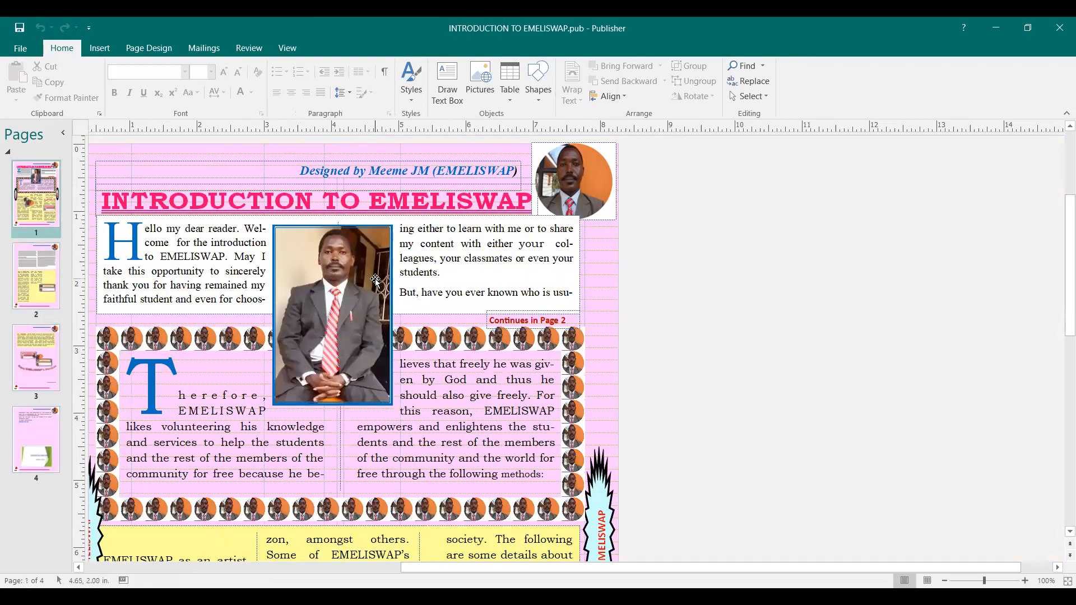
{"action": "scroll", "coordinate": [367, 295], "scroll_direction": "down", "scroll_amount": 6}
{"action": "scroll", "coordinate": [362, 302], "scroll_direction": "down", "scroll_amount": 8}
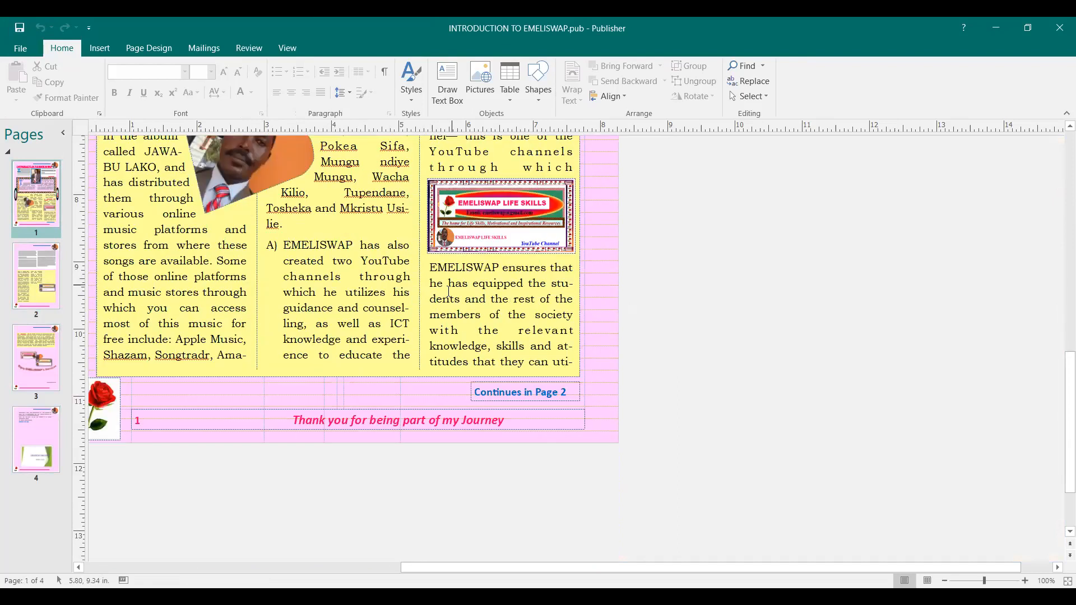
{"action": "scroll", "coordinate": [391, 373], "scroll_direction": "up", "scroll_amount": 1}
{"action": "left_click_drag", "start_coordinate": [619, 568], "coordinate": [451, 561]}
{"action": "scroll", "coordinate": [519, 335], "scroll_direction": "up", "scroll_amount": 7}
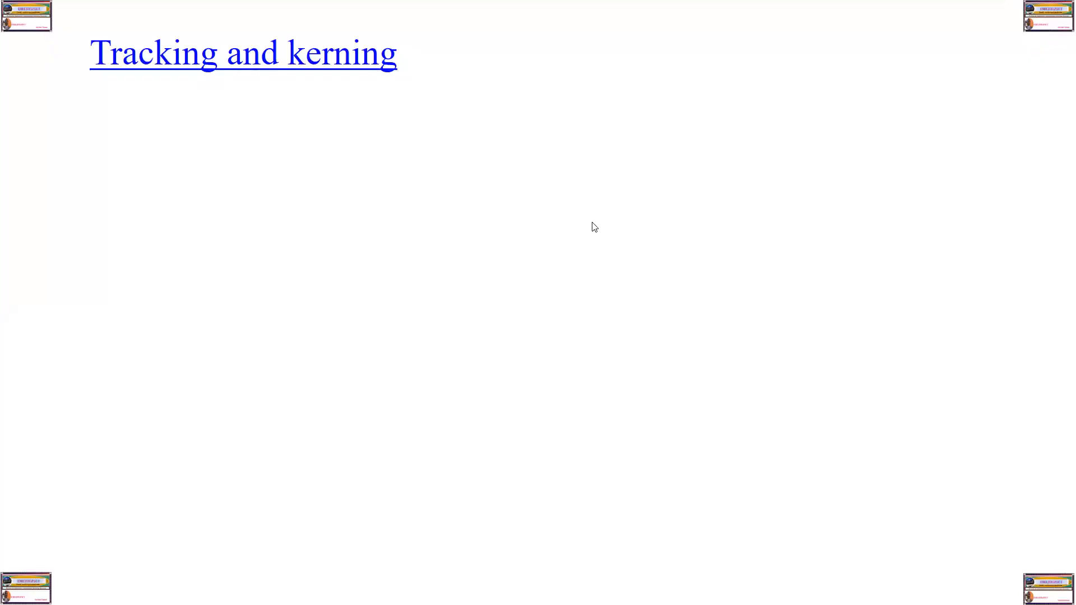
{"action": "left_click", "coordinate": [583, 168]}
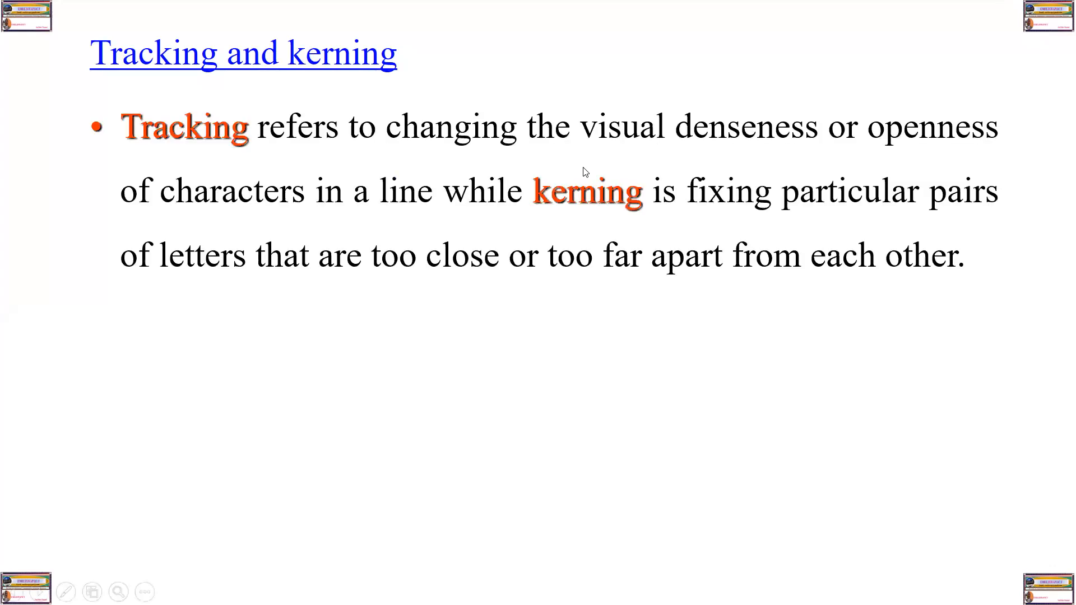
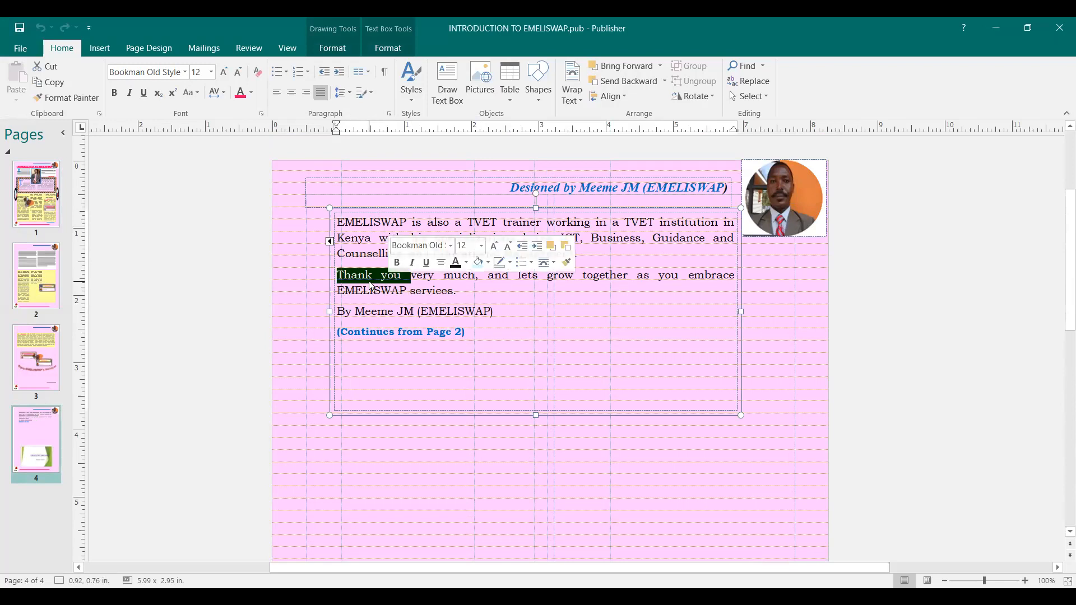
Step: Apply Loose tracking of 112.5% to the "Thank you very much" paragraph on page 4 and move the Character Spacing dialog clear of the text
{"action": "left_click_drag", "start_coordinate": [337, 275], "coordinate": [469, 293]}
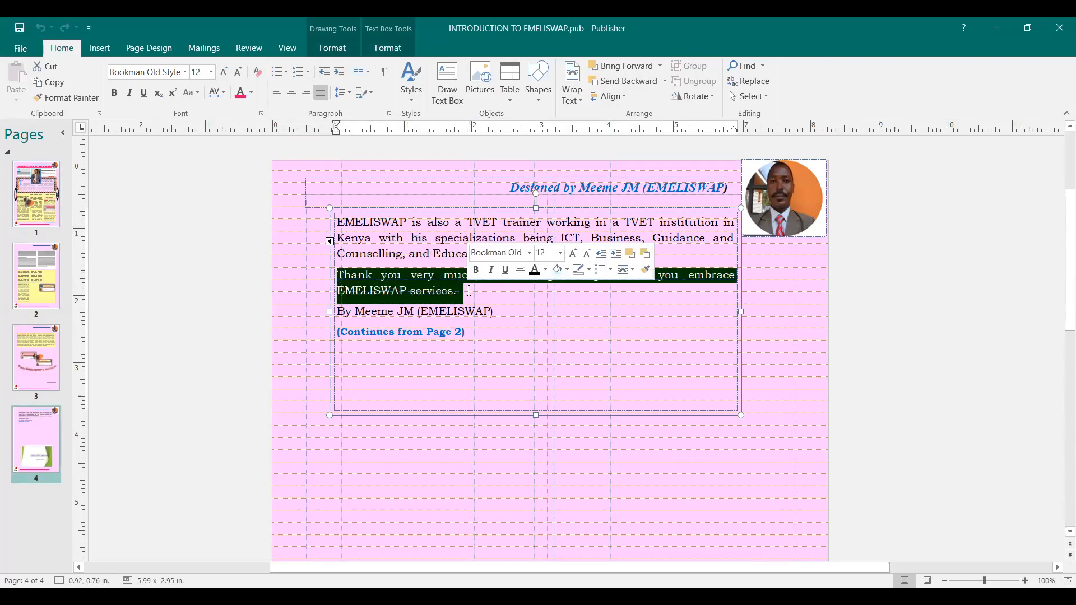
{"action": "right_click", "coordinate": [428, 285]}
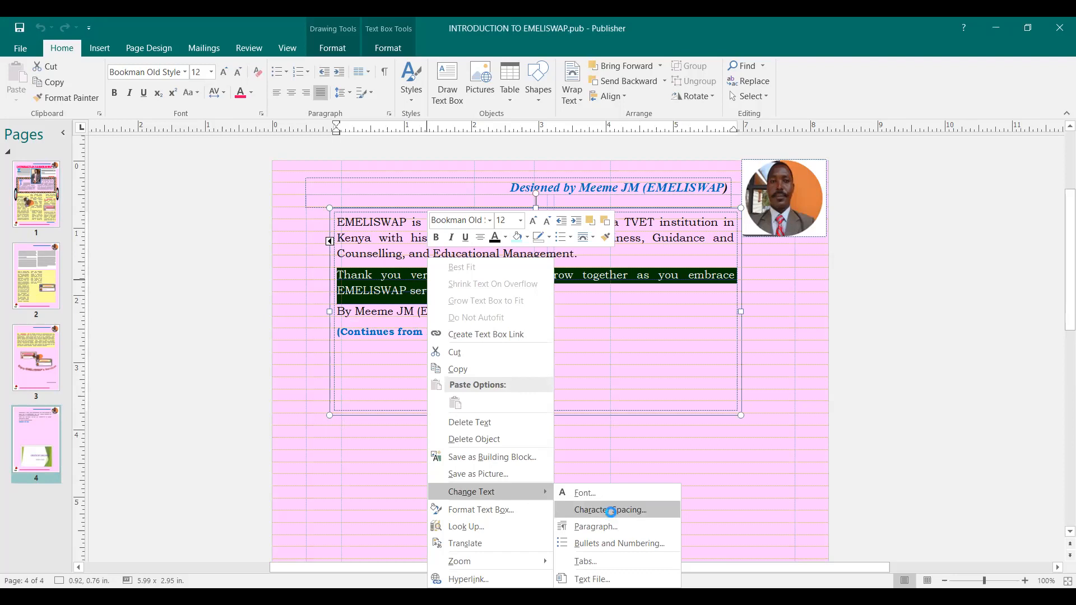
{"action": "left_click", "coordinate": [612, 514]}
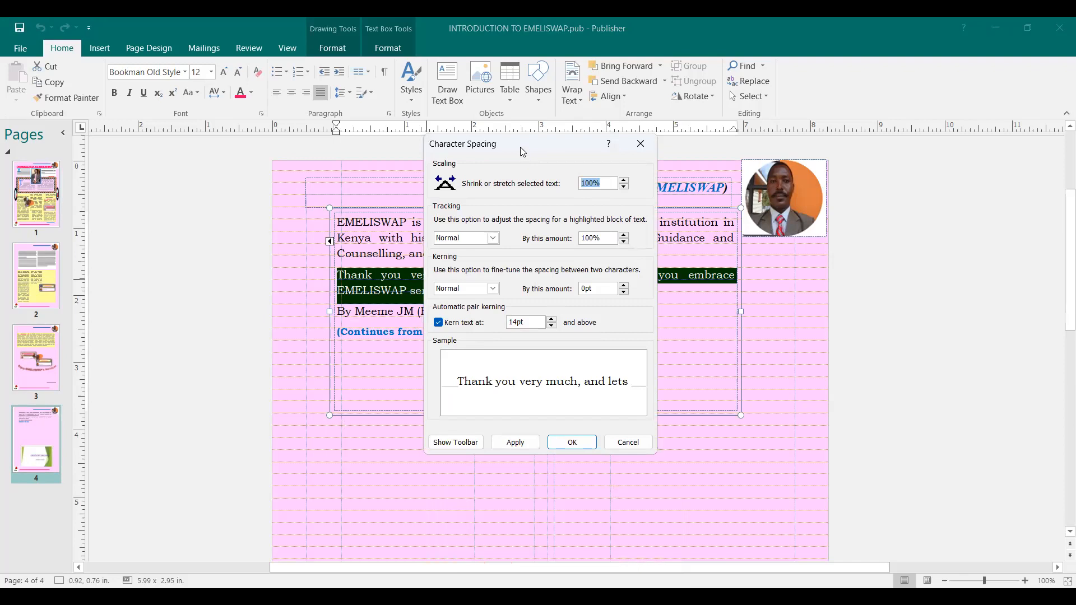
{"action": "left_click_drag", "start_coordinate": [520, 147], "coordinate": [534, 147]}
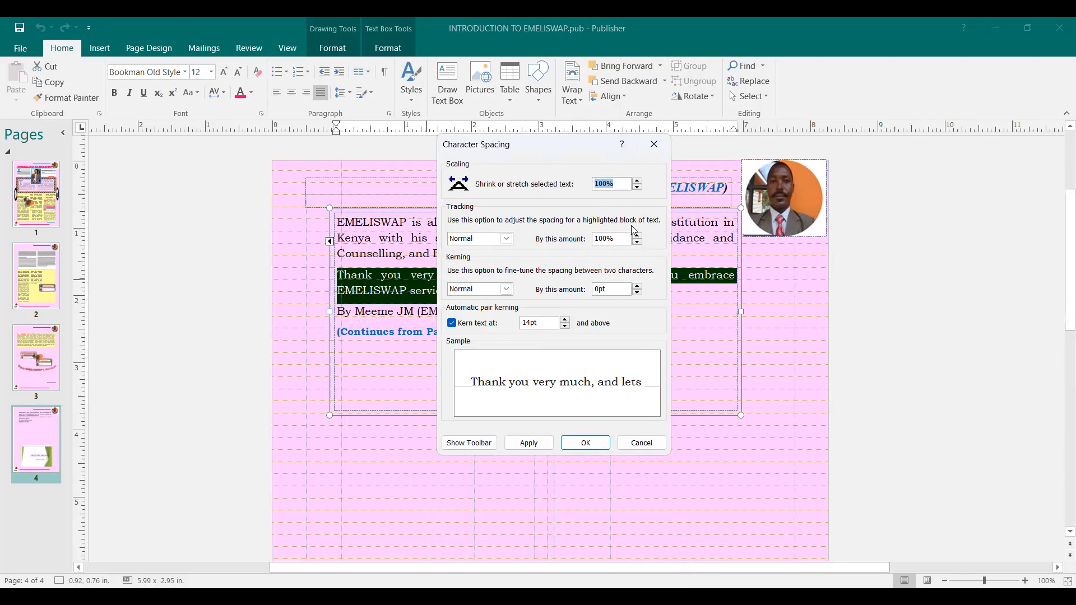
{"action": "left_click", "coordinate": [506, 239]}
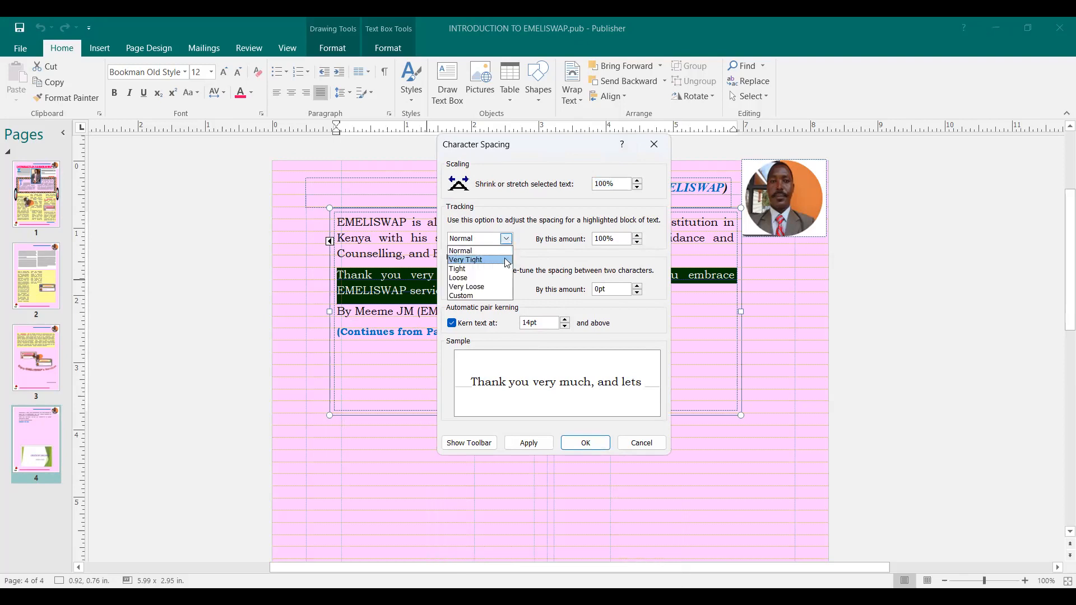
{"action": "left_click", "coordinate": [481, 278]}
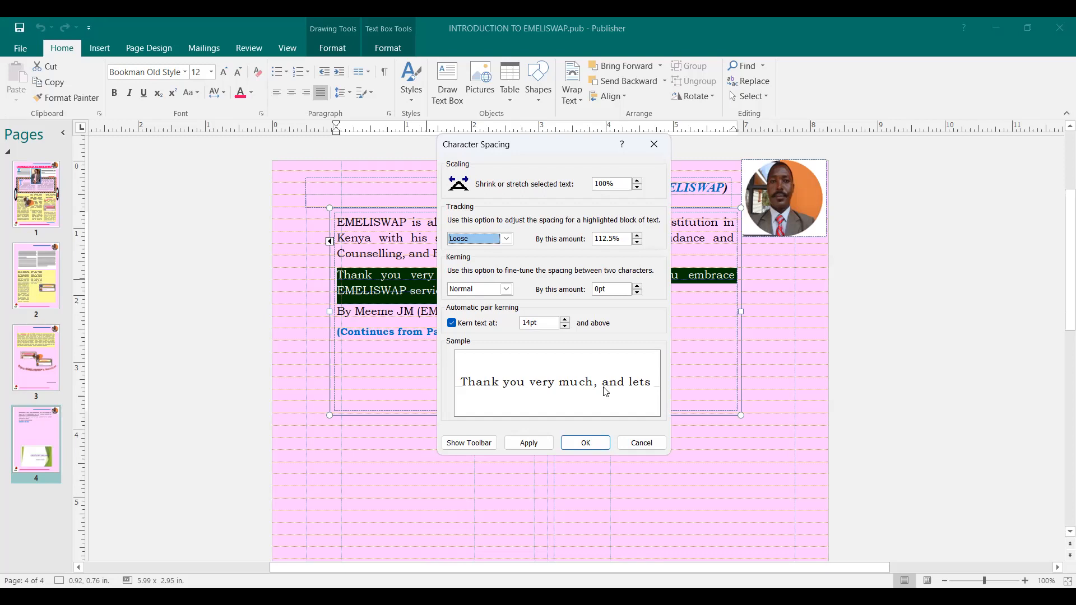
{"action": "left_click", "coordinate": [533, 445]}
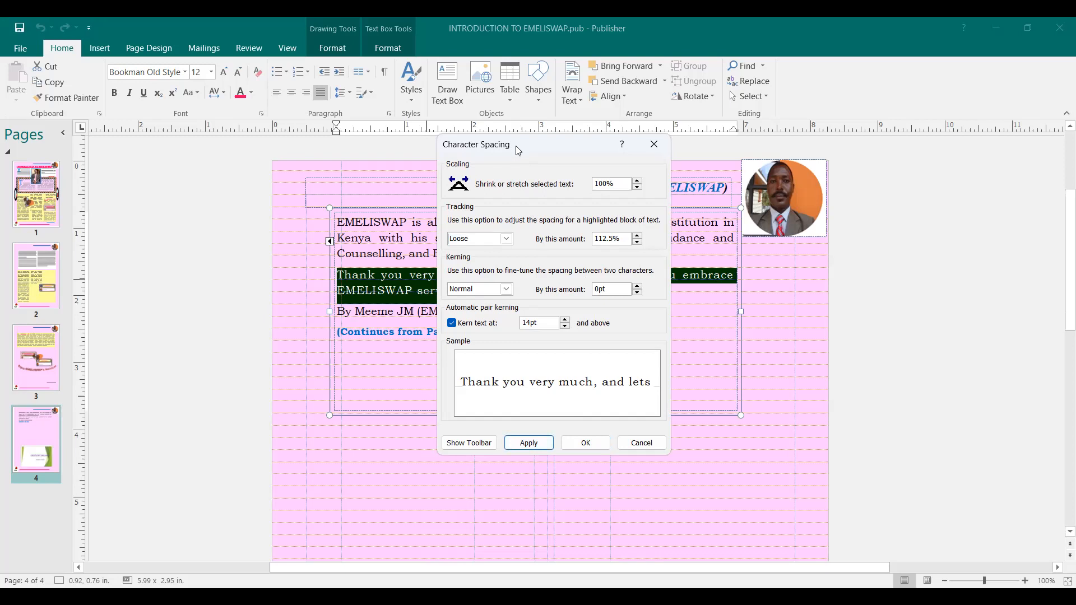
{"action": "left_click_drag", "start_coordinate": [519, 151], "coordinate": [850, 177]}
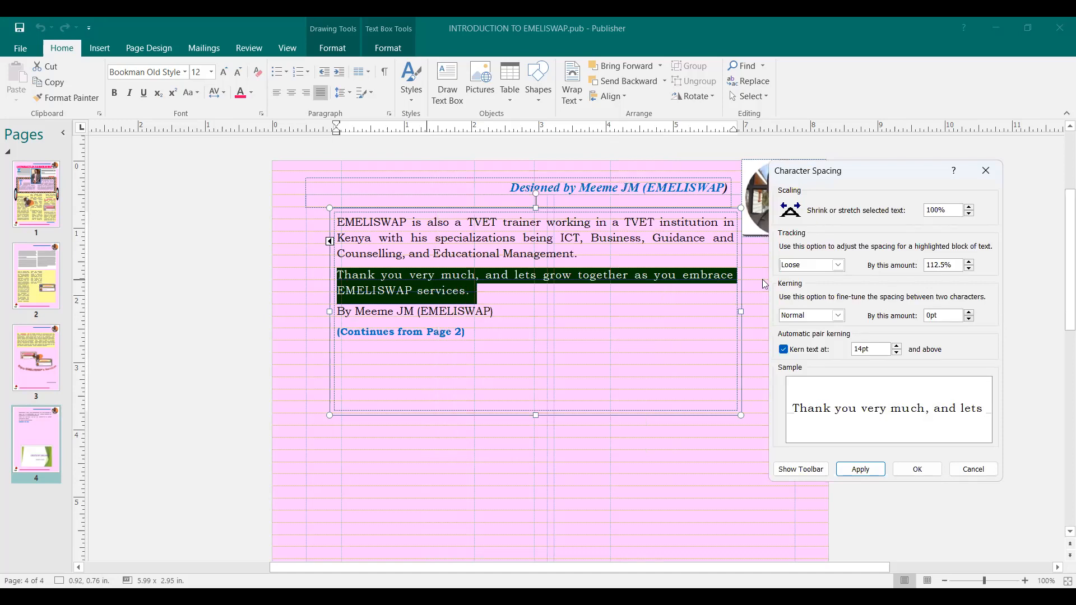
Step: Apply Very Loose tracking of 125% and Expand kerning of 3 pt to the selected thank-you paragraph
{"action": "left_click", "coordinate": [838, 265]}
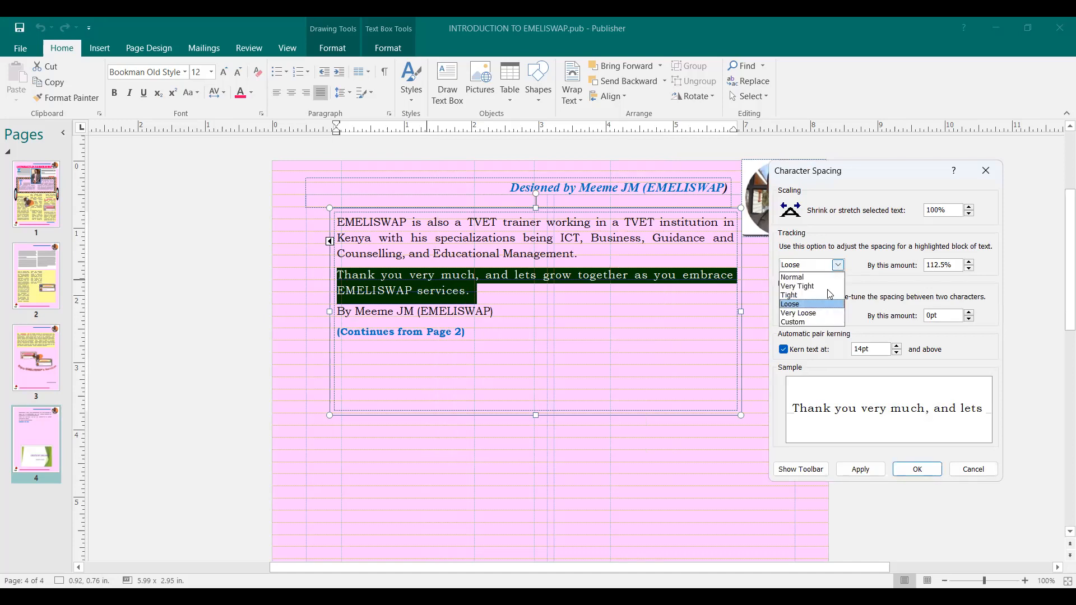
{"action": "left_click", "coordinate": [817, 313]}
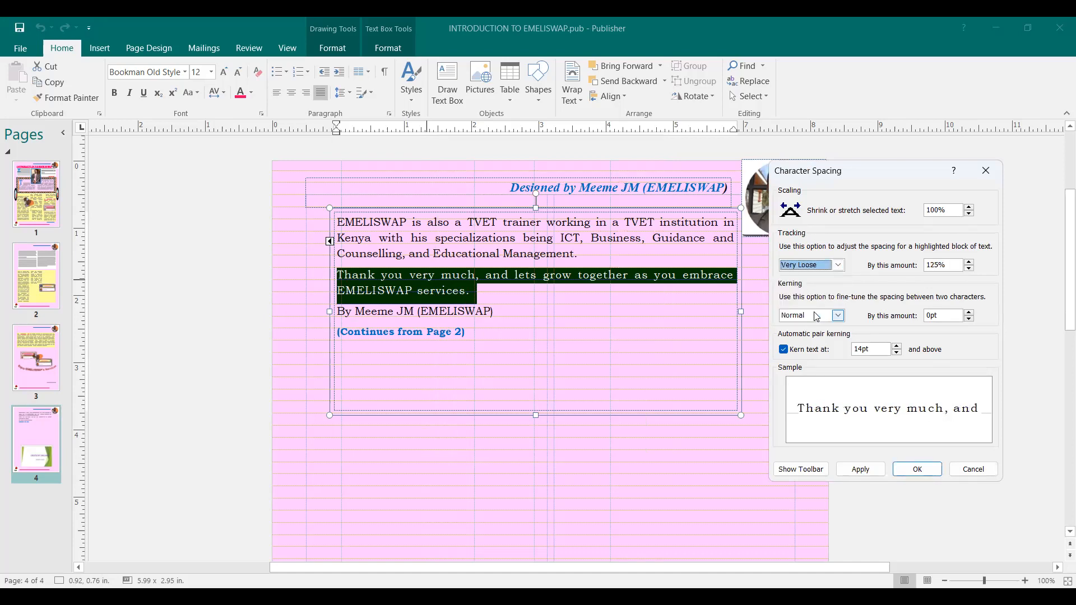
{"action": "left_click", "coordinate": [863, 470]}
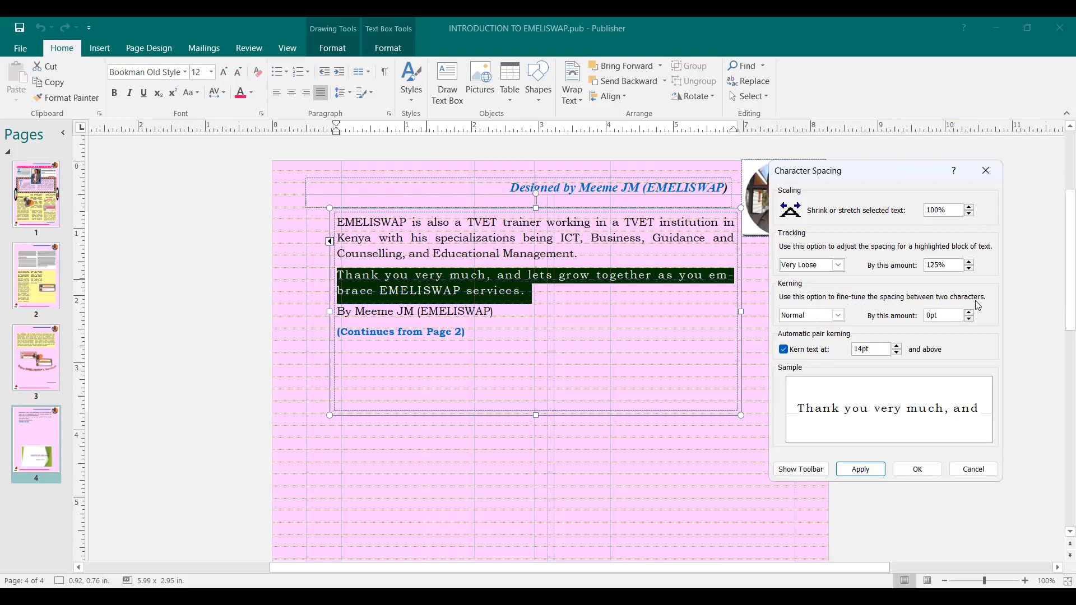
{"action": "left_click", "coordinate": [839, 316]}
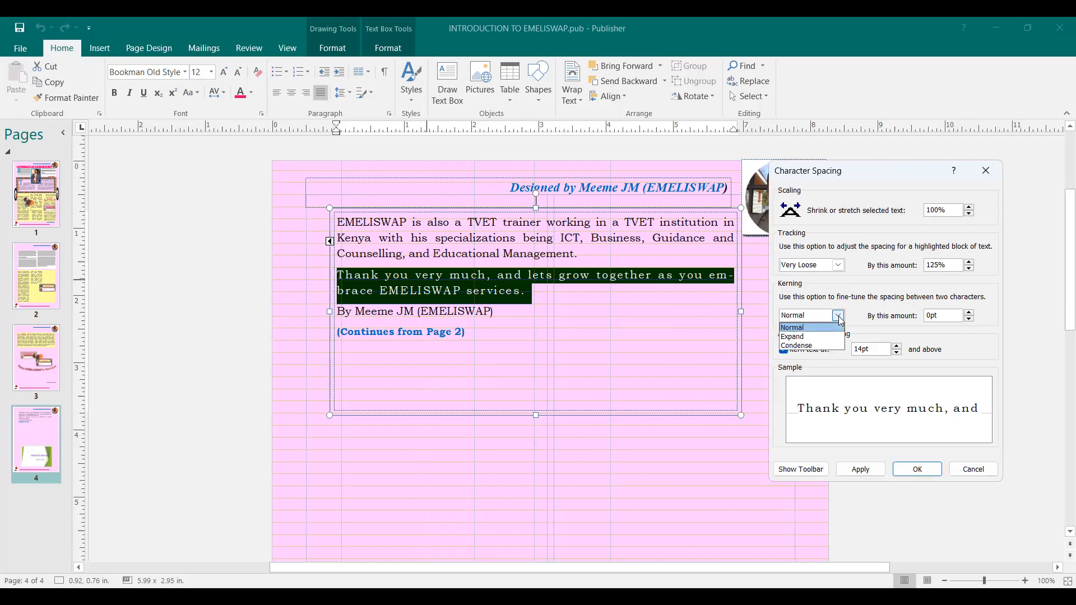
{"action": "left_click", "coordinate": [804, 338]}
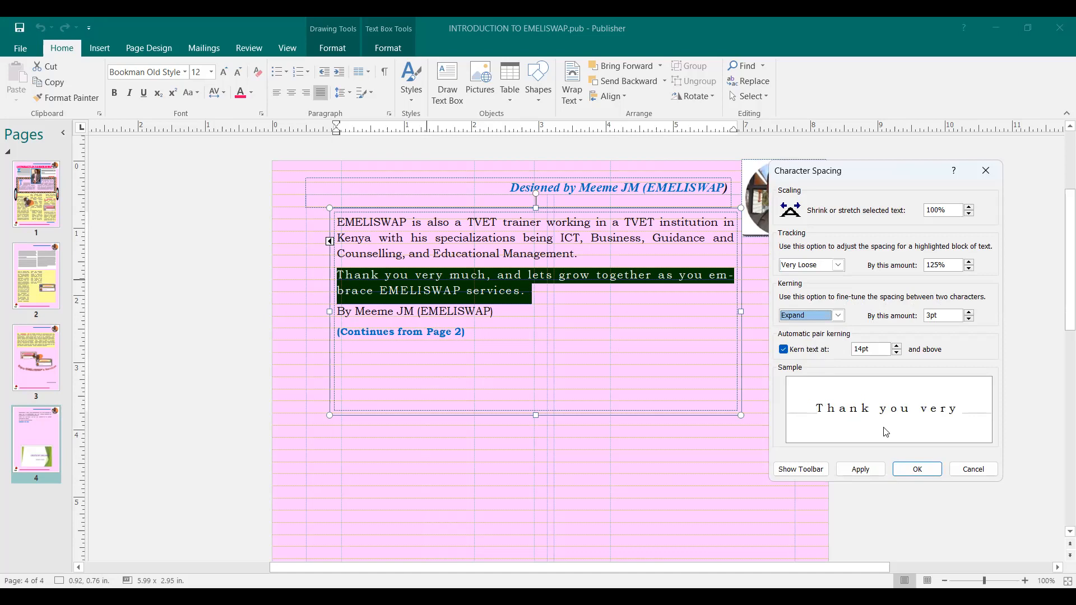
{"action": "left_click", "coordinate": [860, 470]}
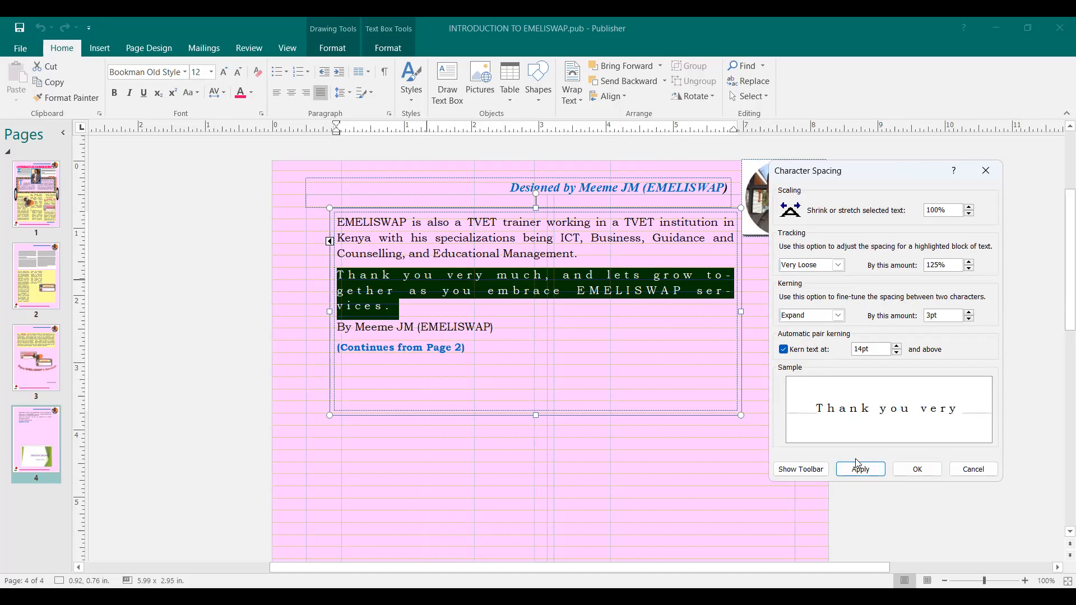
Step: Apply Condense kerning of 1.5 pt and Loose tracking of 112.5% to the thank-you paragraph
{"action": "left_click", "coordinate": [839, 316]}
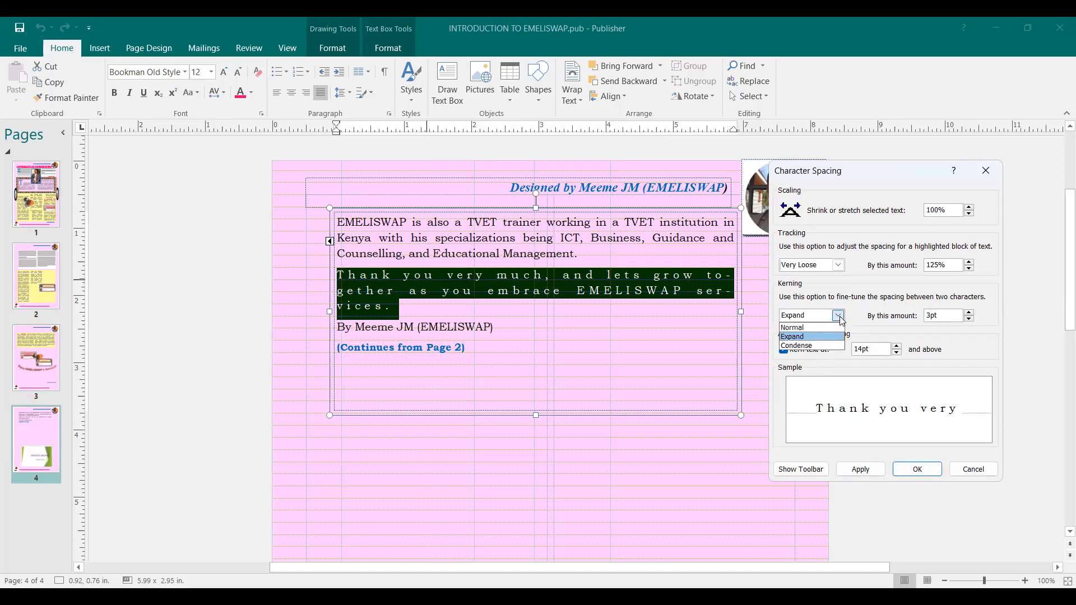
{"action": "left_click", "coordinate": [811, 346]}
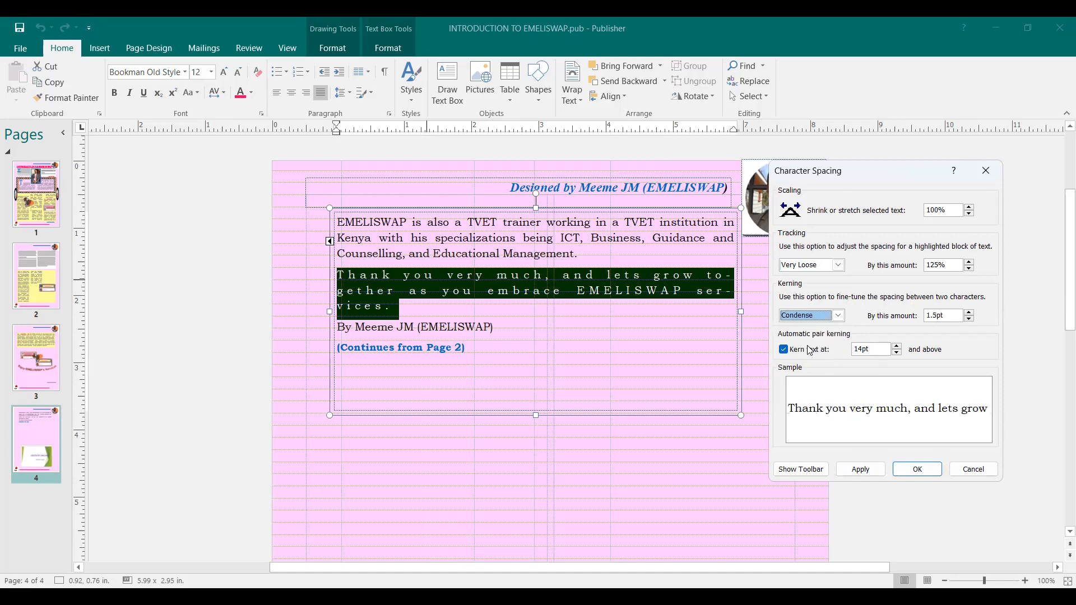
{"action": "left_click", "coordinate": [867, 473]}
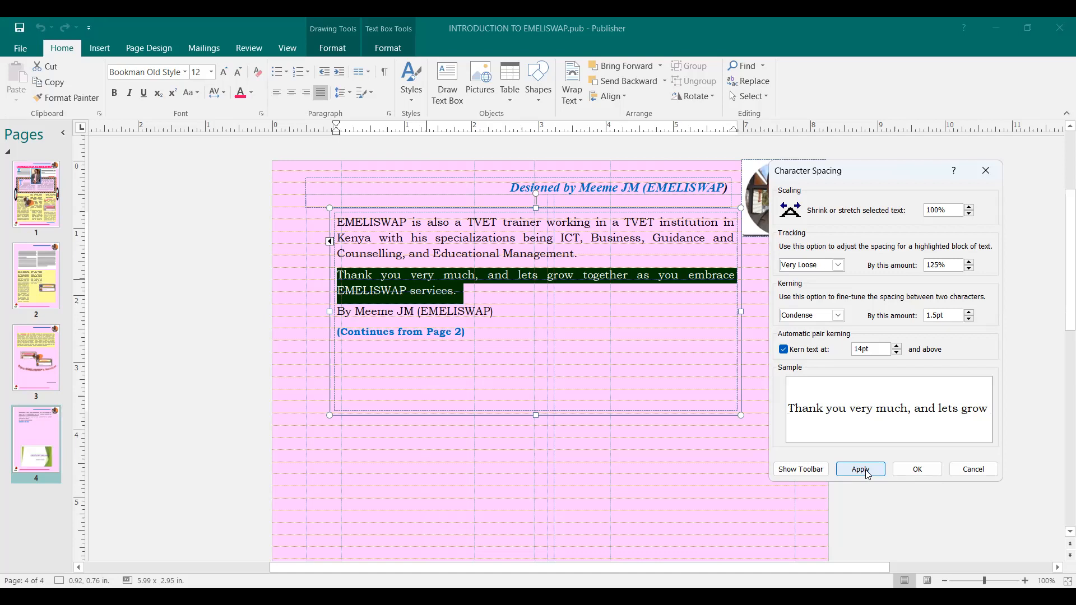
{"action": "left_click", "coordinate": [838, 265]}
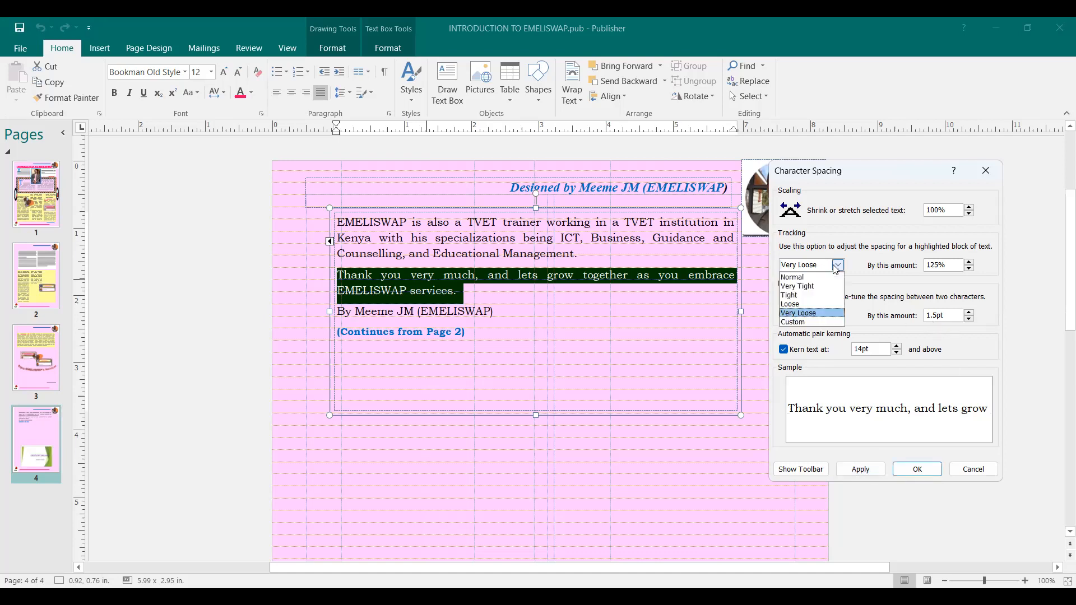
{"action": "left_click", "coordinate": [800, 305]}
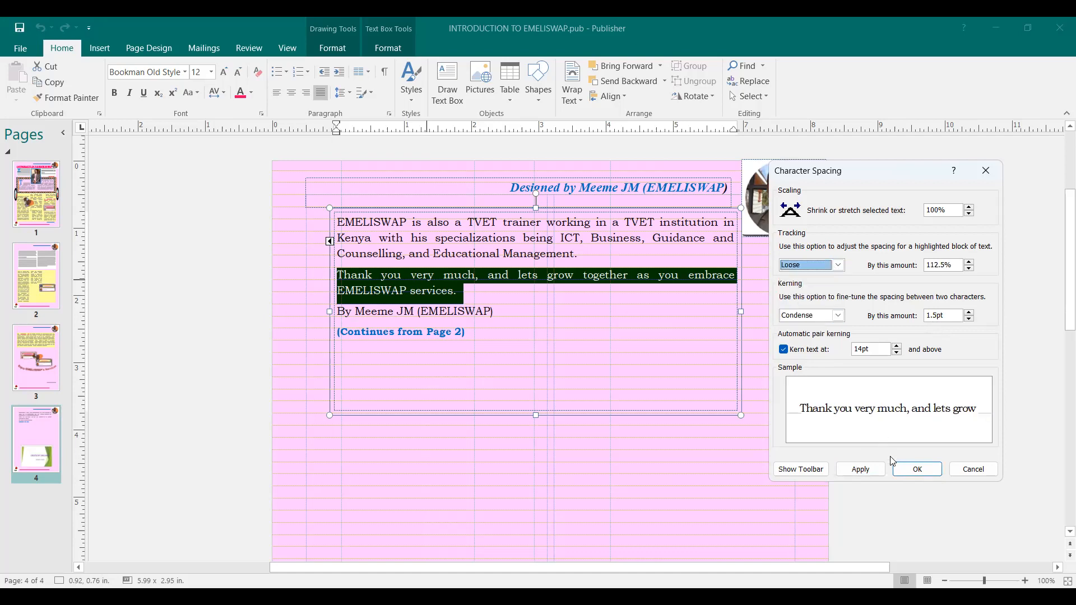
{"action": "left_click", "coordinate": [869, 469]}
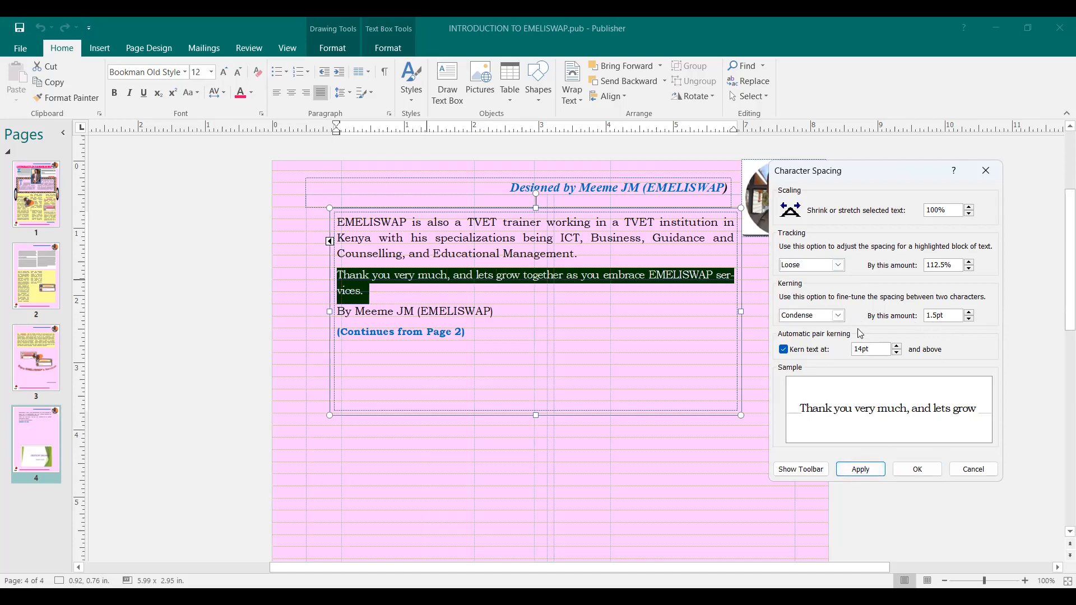
Step: Compare kerning on the thank-you paragraph by applying Expand at 3 pt and then Condense at 1.5 pt
{"action": "left_click", "coordinate": [839, 315]}
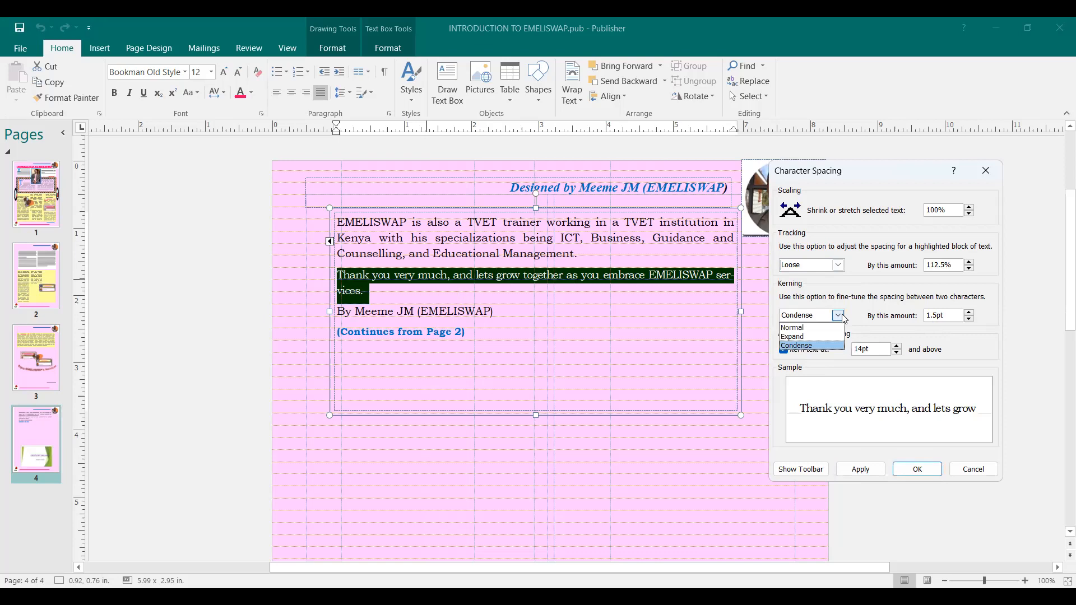
{"action": "left_click", "coordinate": [811, 337]}
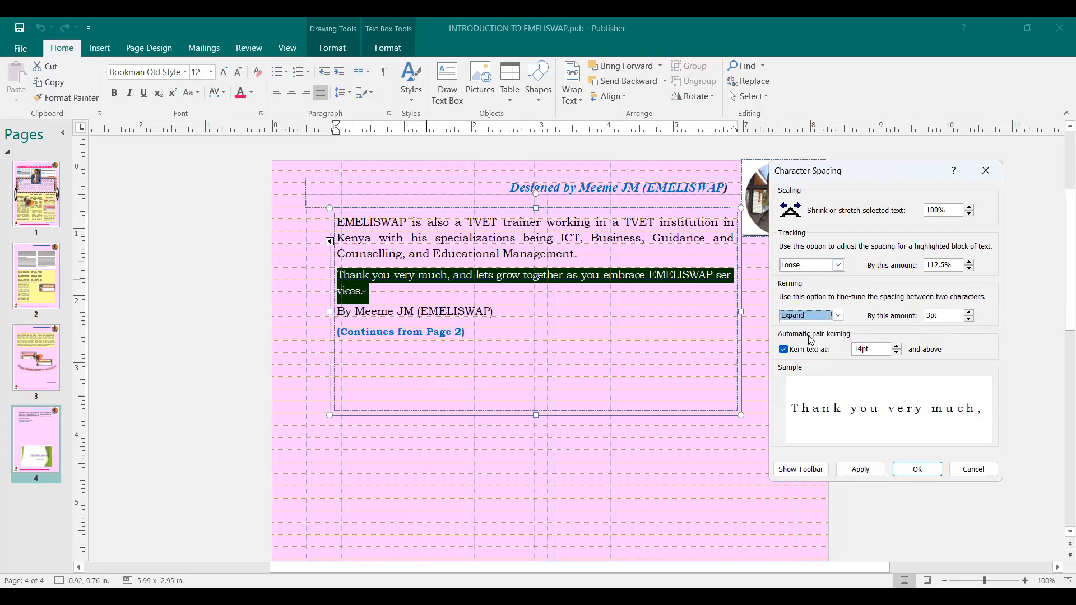
{"action": "left_click", "coordinate": [868, 469]}
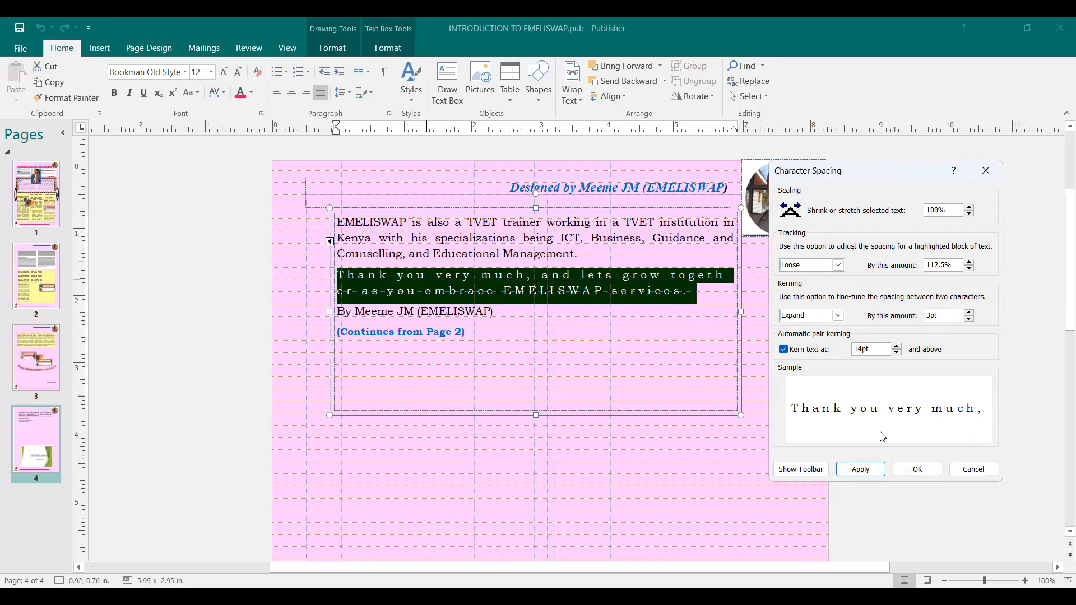
{"action": "left_click", "coordinate": [837, 317]}
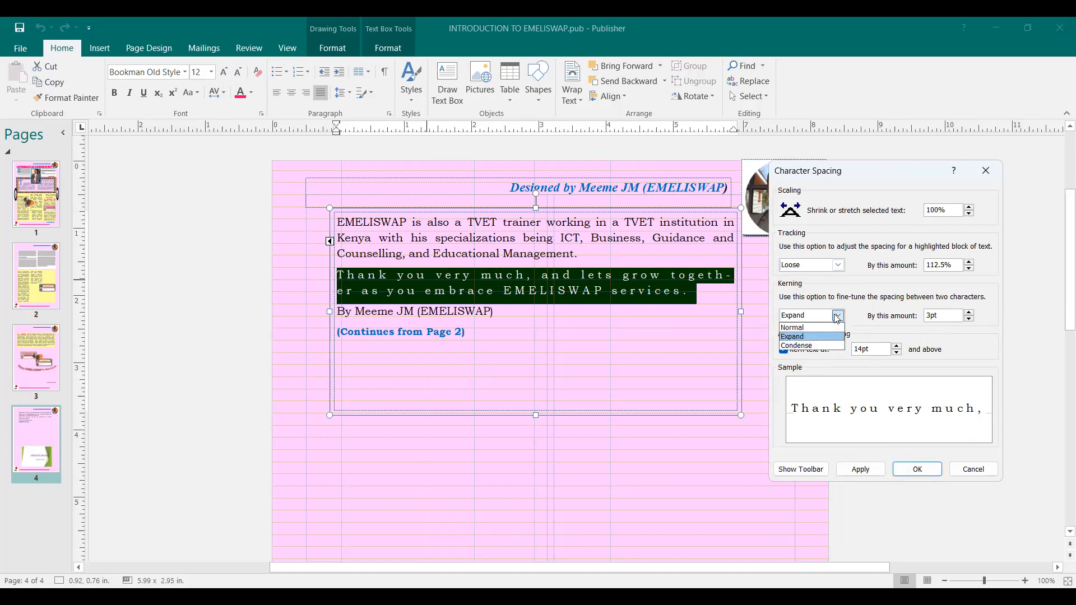
{"action": "left_click", "coordinate": [807, 346]}
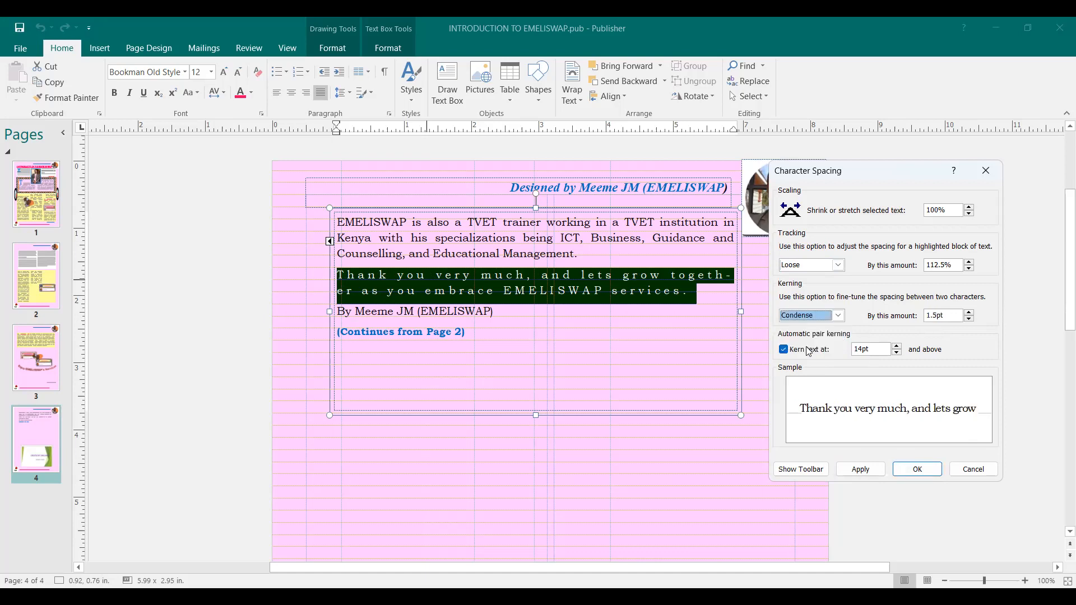
{"action": "left_click", "coordinate": [868, 468]}
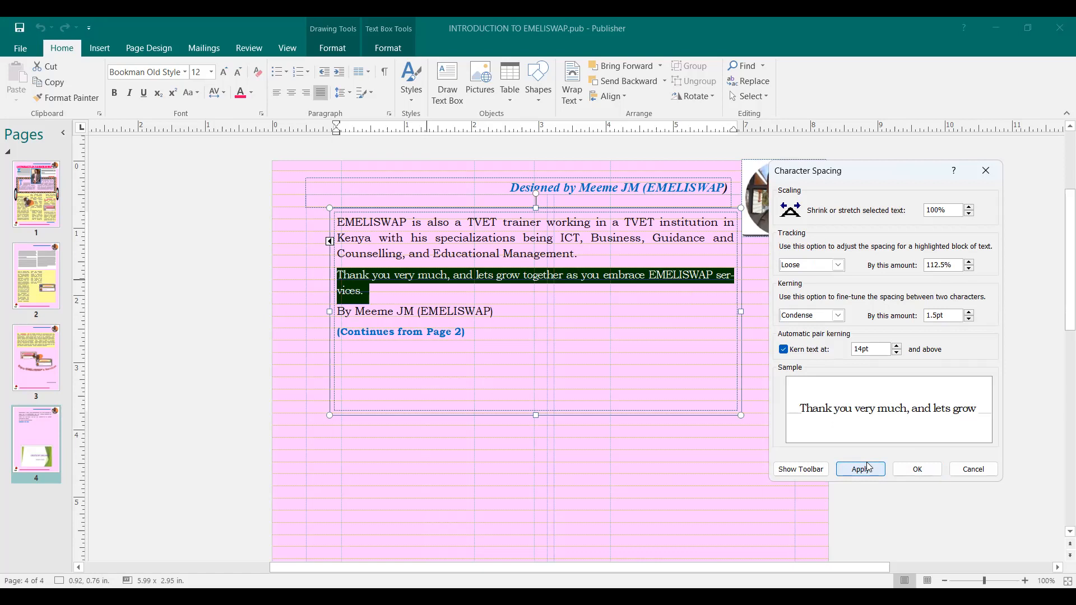
Step: Apply Normal kerning to the selected "Thank you very much" paragraph on page 4
{"action": "left_click", "coordinate": [838, 316]}
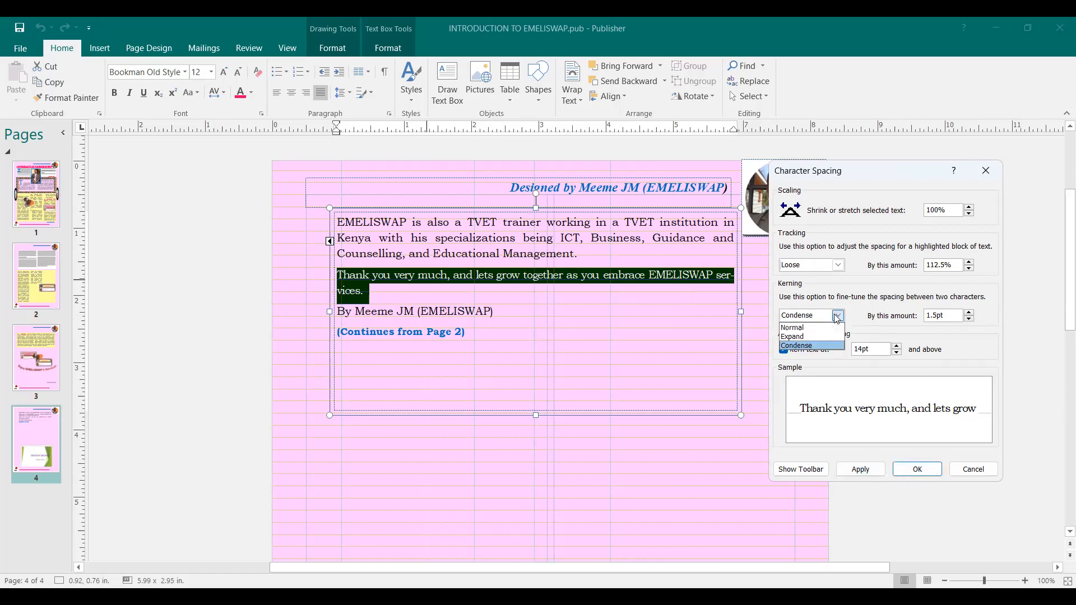
{"action": "left_click", "coordinate": [811, 329]}
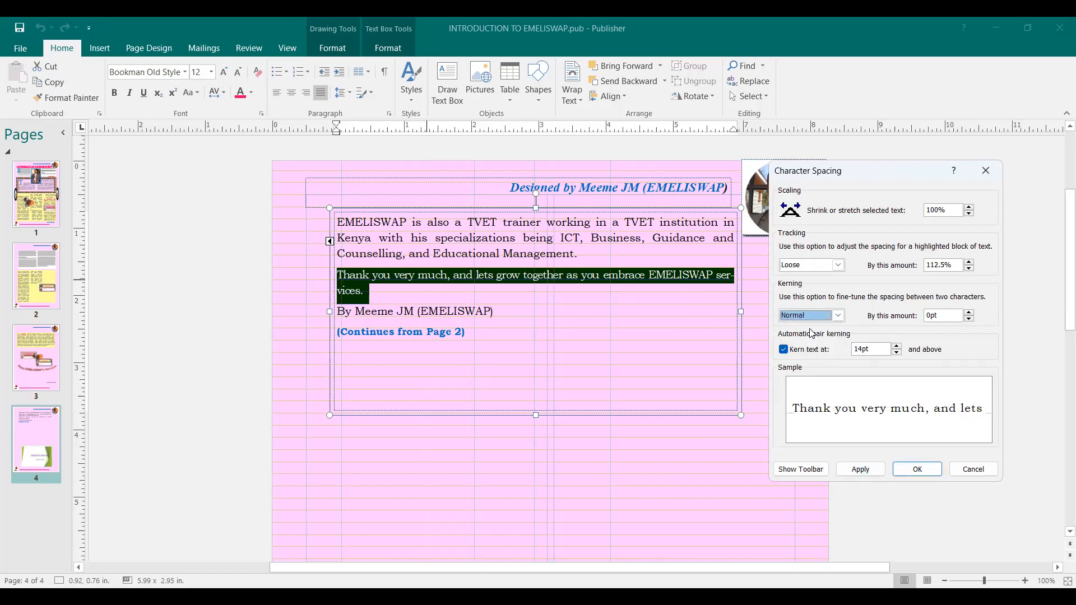
{"action": "left_click", "coordinate": [870, 470]}
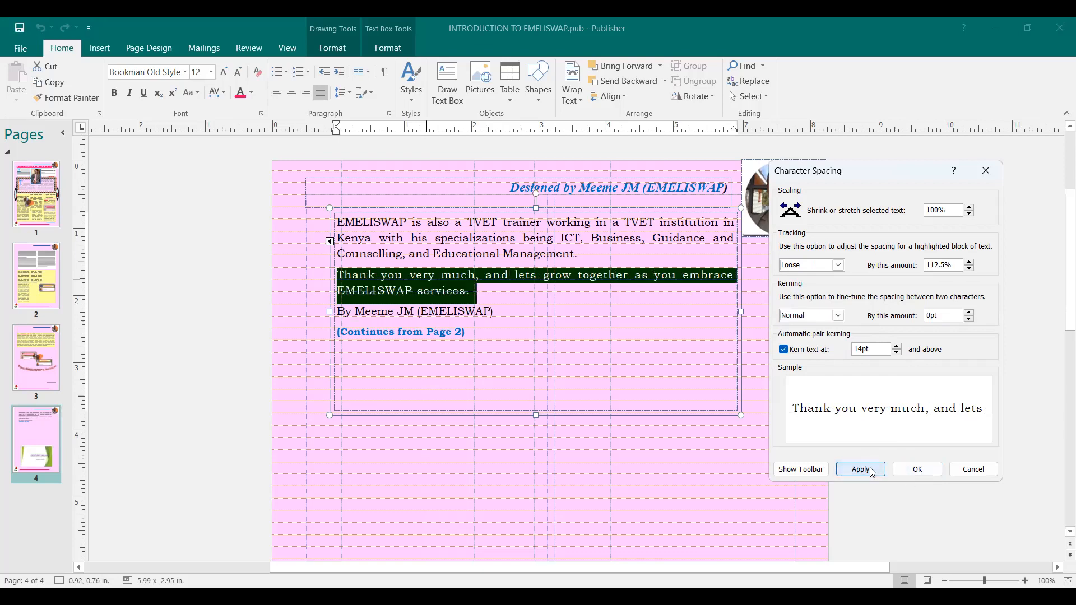
Step: Apply Very Loose tracking of 125% to the thank-you paragraph, accept the character spacing and deselect the text
{"action": "left_click", "coordinate": [839, 266]}
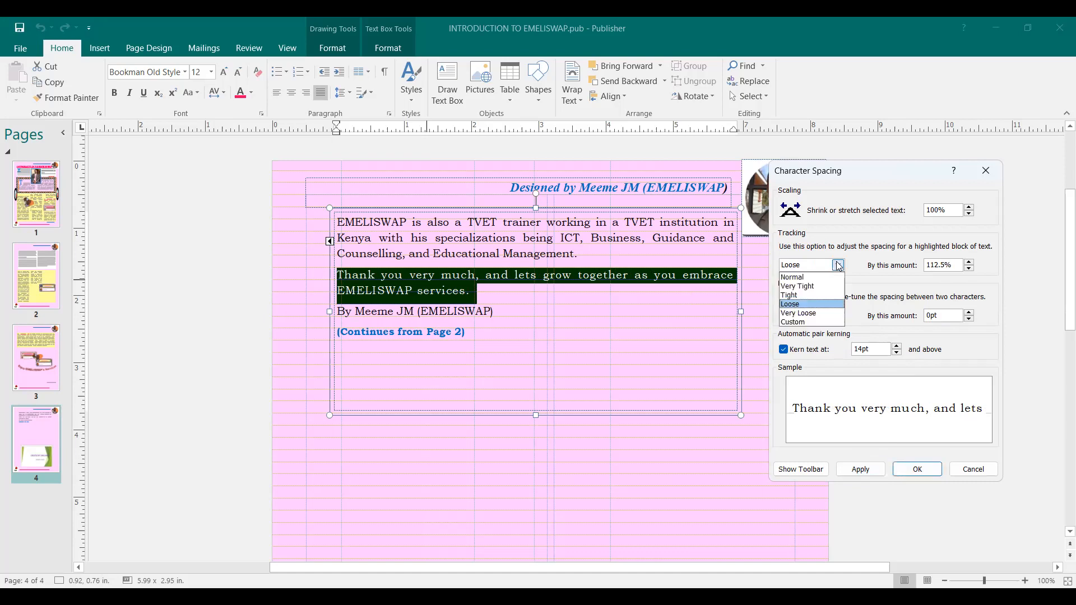
{"action": "left_click", "coordinate": [804, 313]}
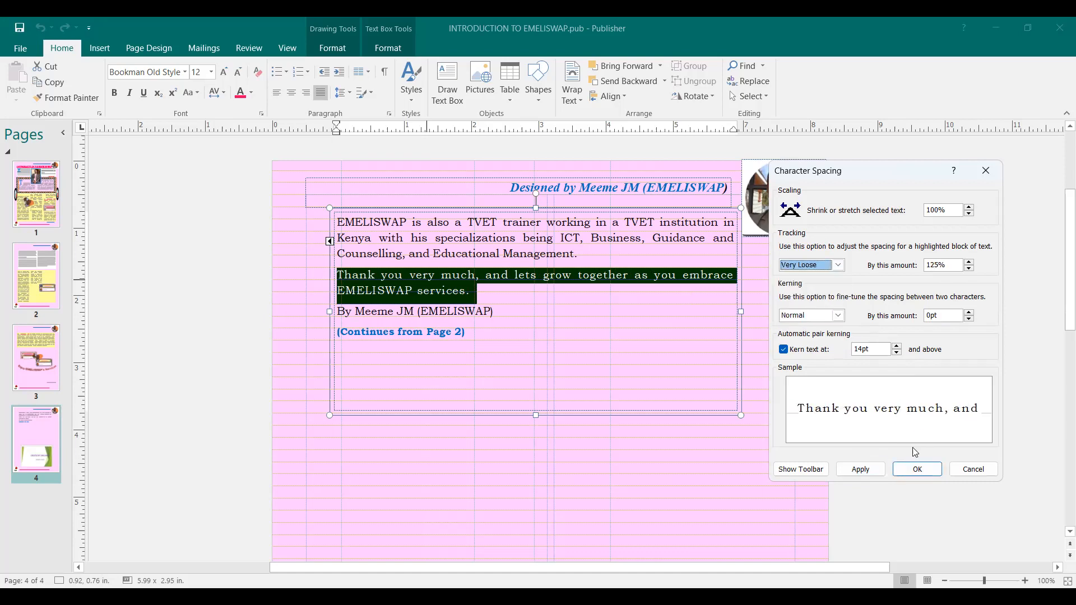
{"action": "left_click", "coordinate": [863, 469]}
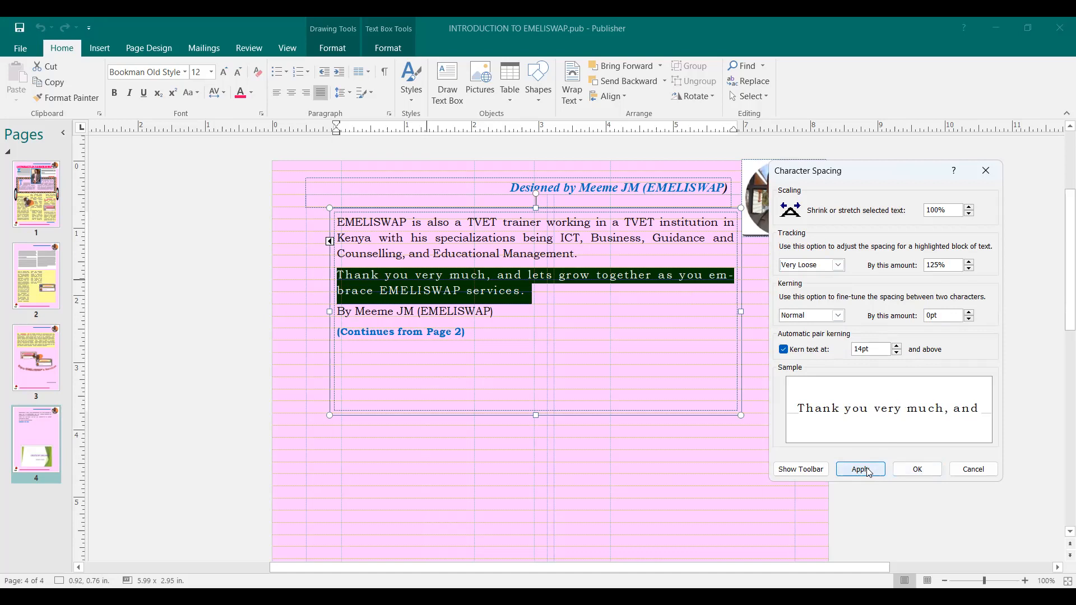
{"action": "left_click", "coordinate": [921, 473]}
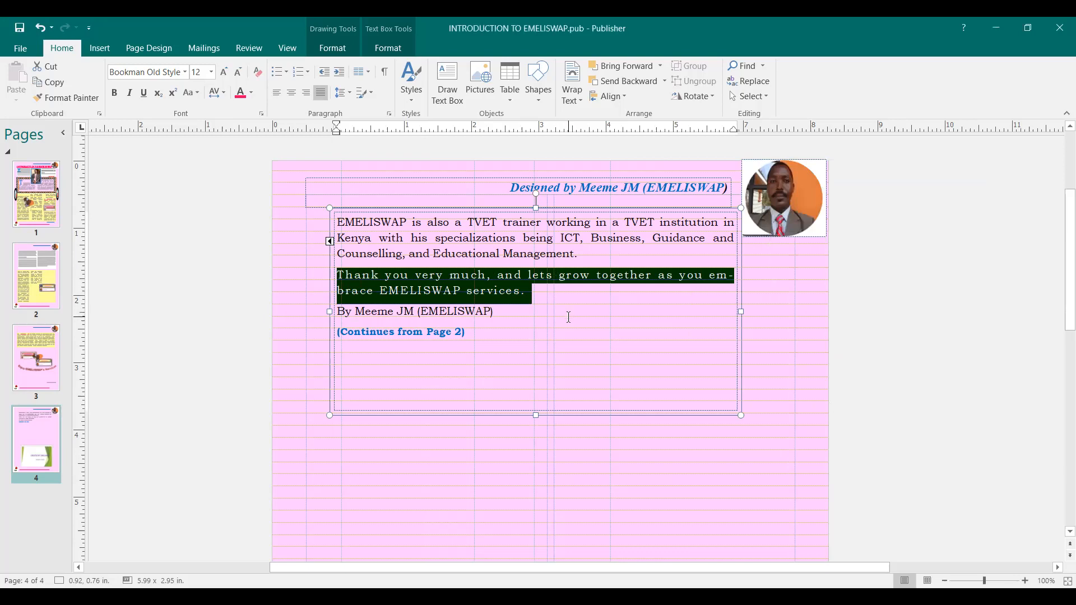
{"action": "left_click", "coordinate": [732, 340]}
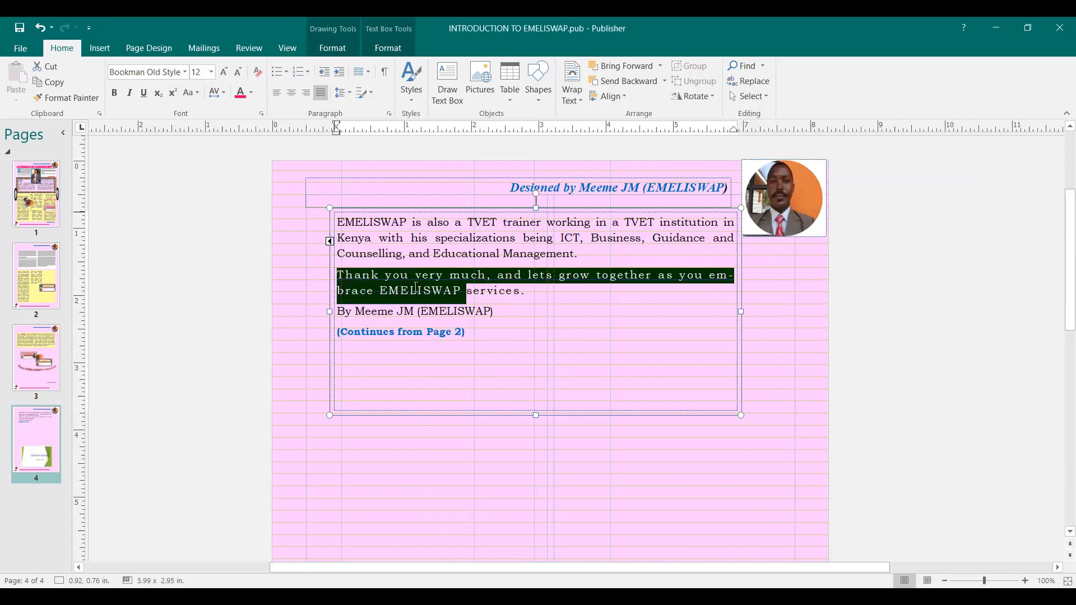
{"action": "left_click_drag", "start_coordinate": [338, 273], "coordinate": [525, 293]}
{"action": "left_click", "coordinate": [617, 344]}
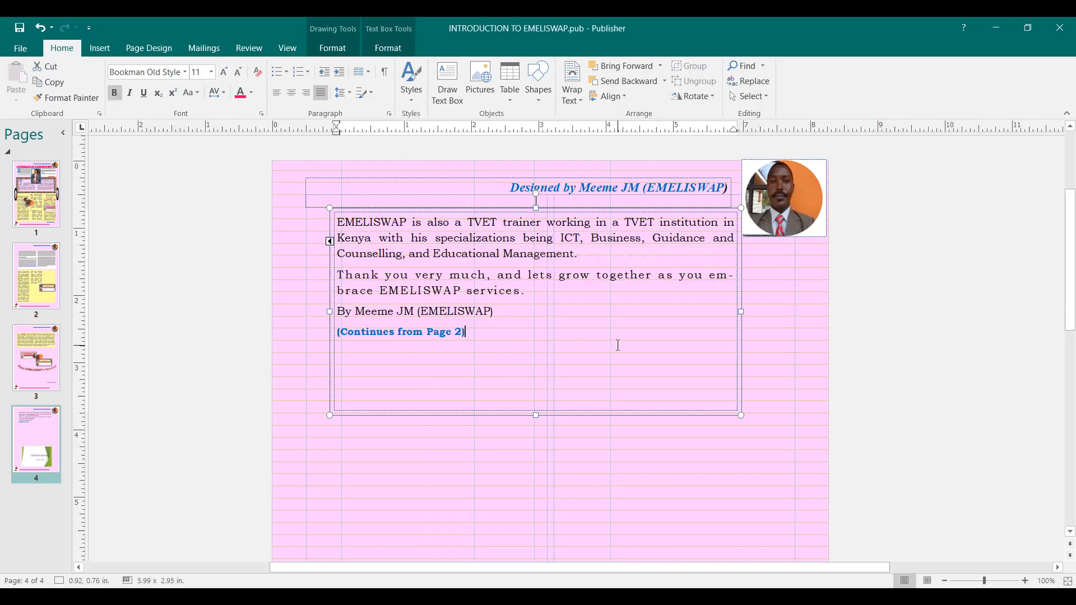
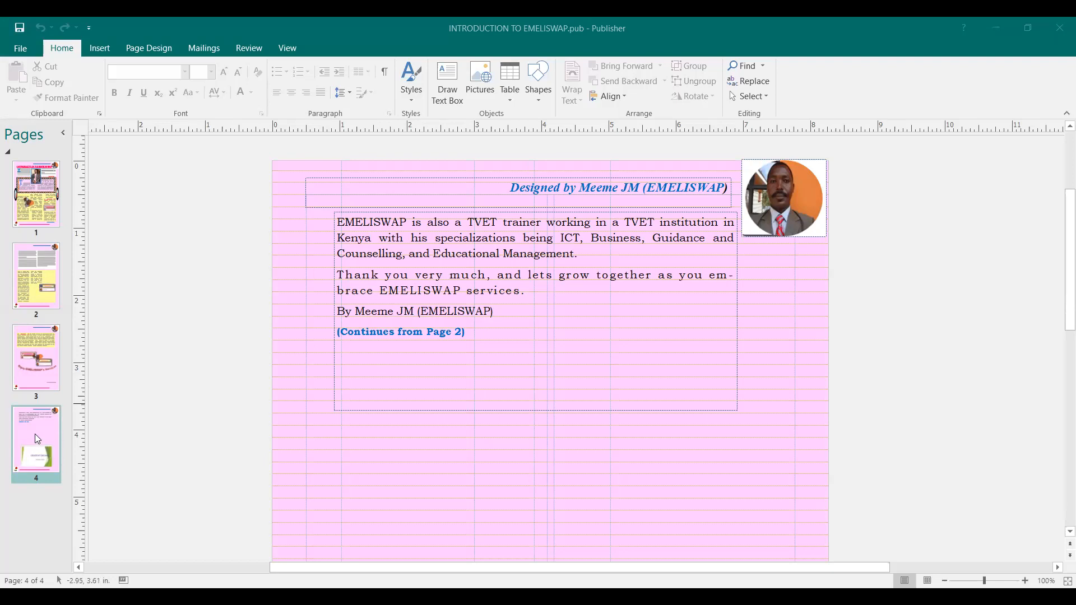
Step: Move the "CREATED BY EMELISWAP" picture on page 4 higher, to about 6.07 in. down the page
{"action": "left_click", "coordinate": [35, 433]}
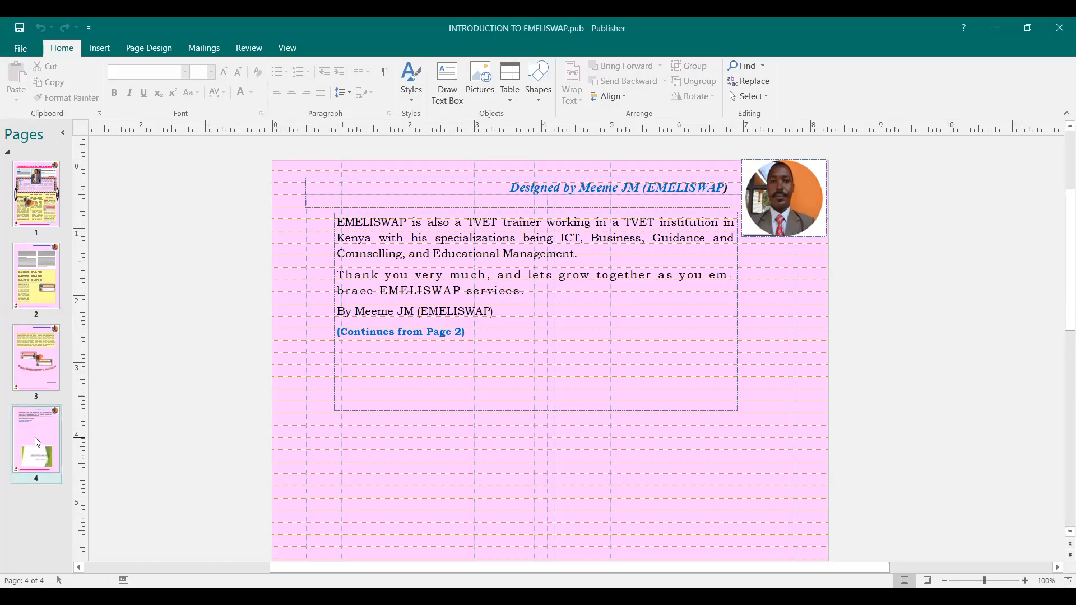
{"action": "scroll", "coordinate": [502, 391], "scroll_direction": "down", "scroll_amount": 5}
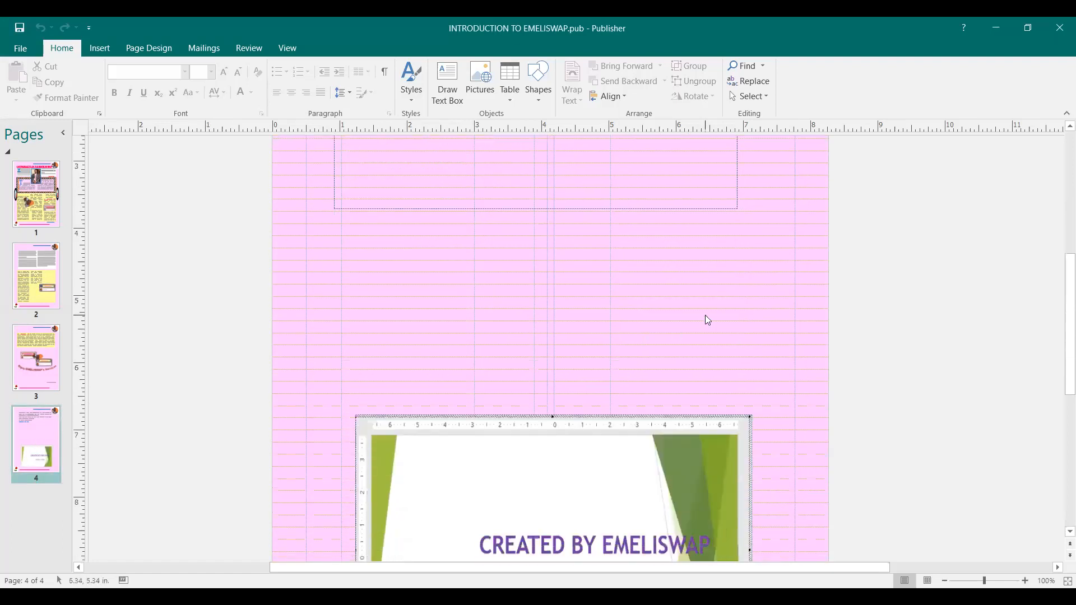
{"action": "scroll", "coordinate": [707, 317], "scroll_direction": "down", "scroll_amount": 2}
{"action": "left_click", "coordinate": [614, 237]}
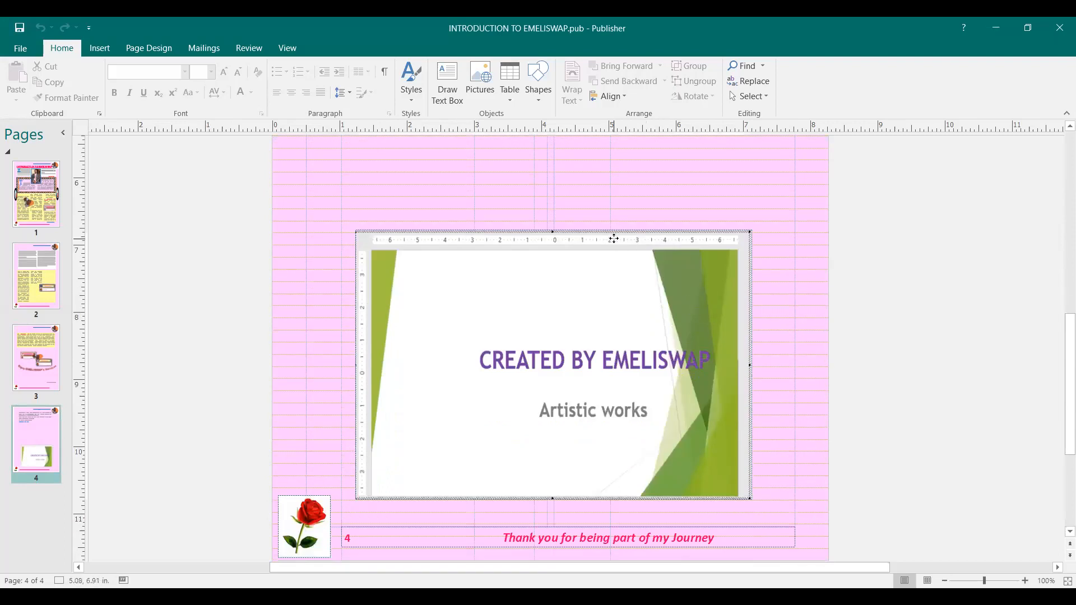
{"action": "left_click_drag", "start_coordinate": [615, 192], "coordinate": [619, 192]}
{"action": "scroll", "coordinate": [759, 305], "scroll_direction": "up", "scroll_amount": 3}
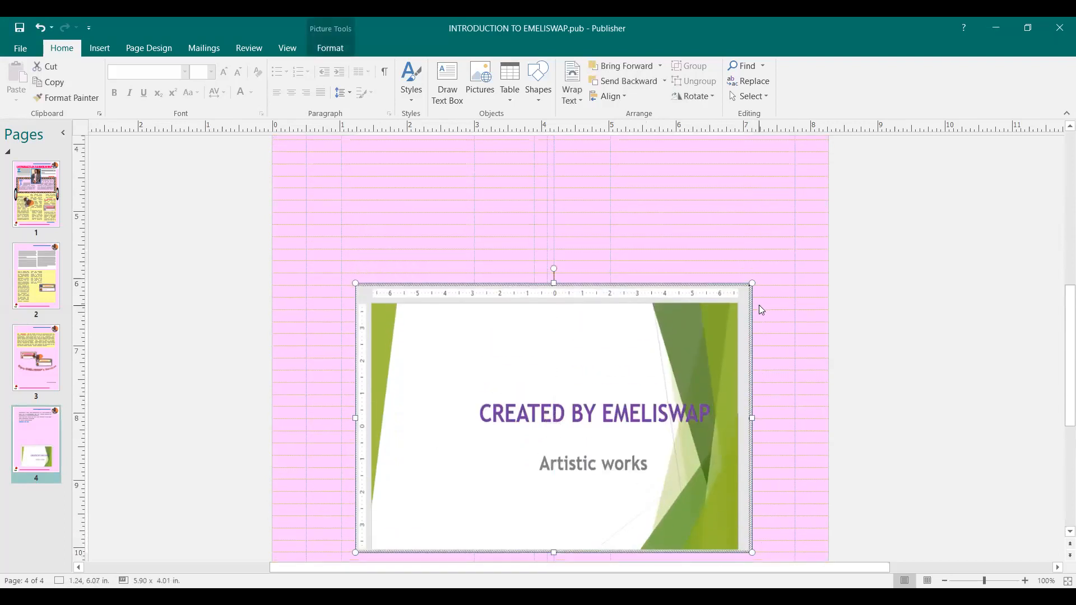
{"action": "scroll", "coordinate": [755, 308], "scroll_direction": "up", "scroll_amount": 2}
{"action": "scroll", "coordinate": [753, 308], "scroll_direction": "up", "scroll_amount": 1}
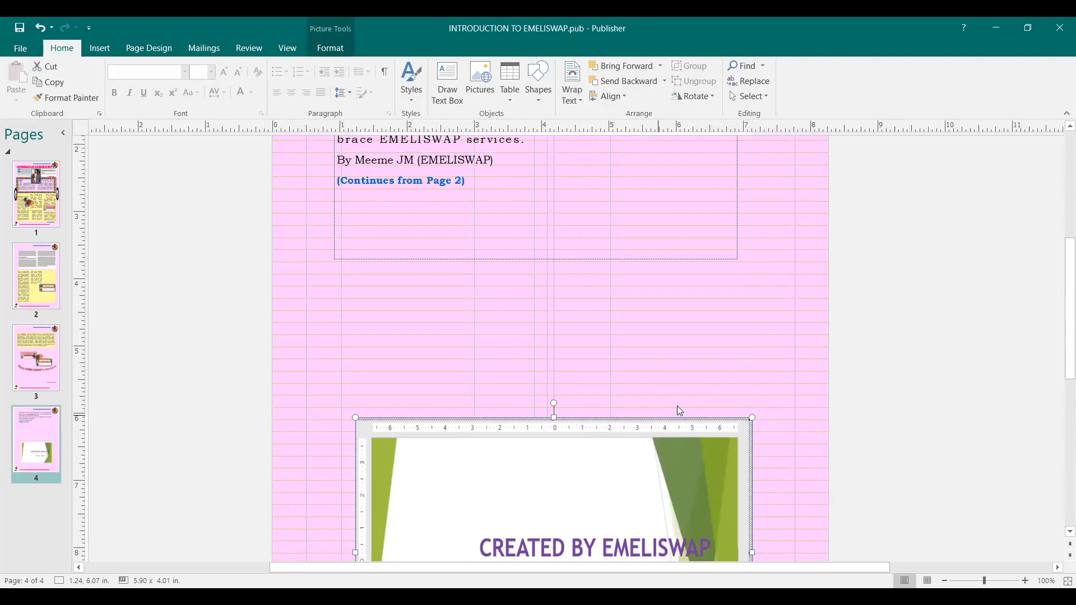
{"action": "scroll", "coordinate": [727, 379], "scroll_direction": "down", "scroll_amount": 1}
{"action": "scroll", "coordinate": [728, 379], "scroll_direction": "down", "scroll_amount": 3}
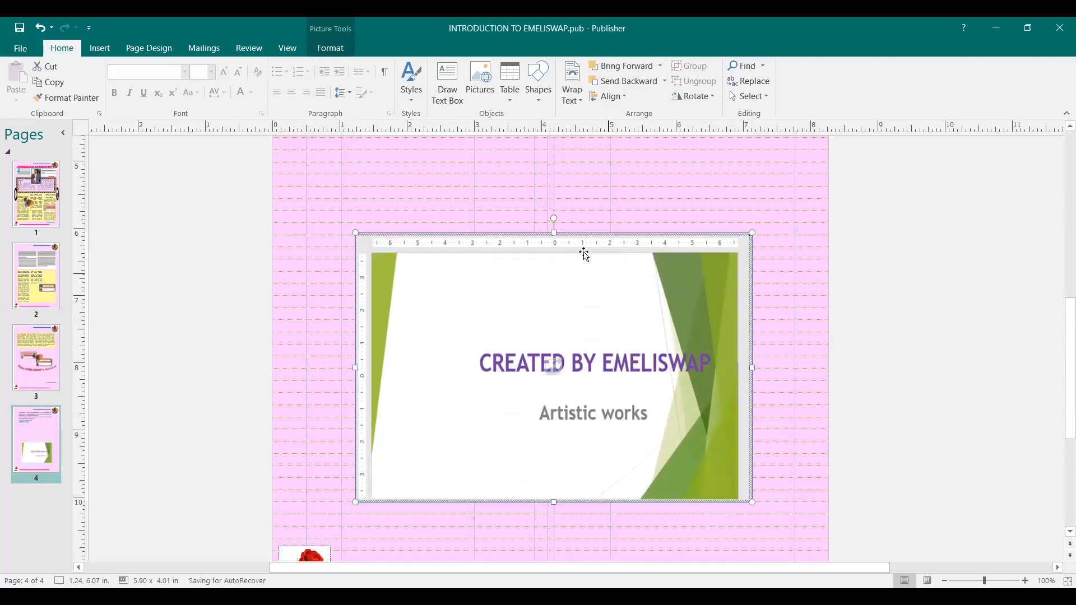
Step: Move the "CREATED BY EMELISWAP" picture off page 4 onto the blank scratch area beside it and deselect it
{"action": "left_click_drag", "start_coordinate": [584, 250], "coordinate": [585, 327]}
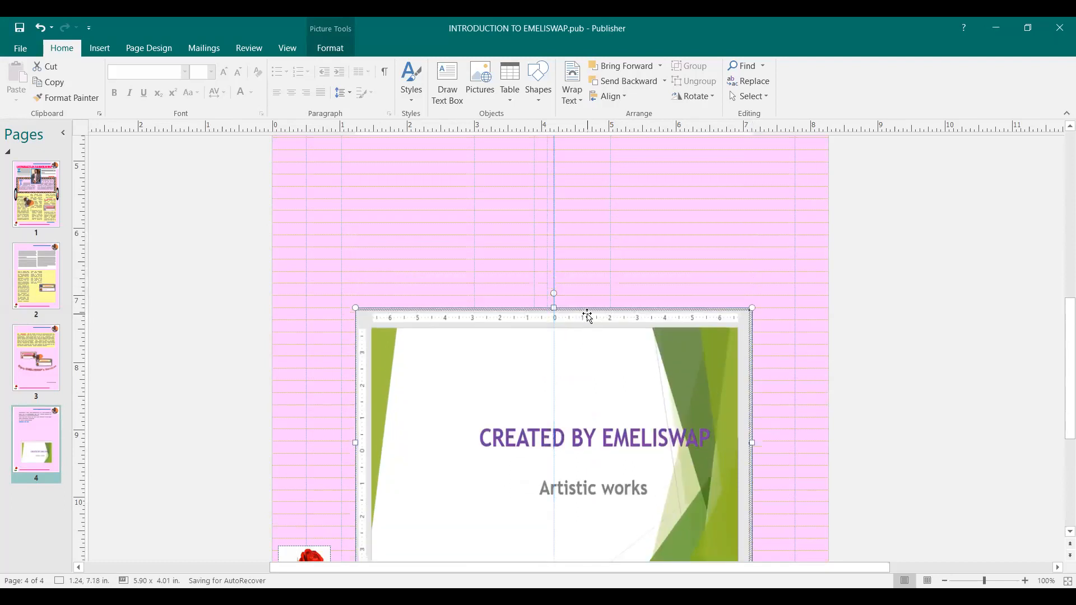
{"action": "left_click_drag", "start_coordinate": [843, 283], "coordinate": [850, 295]}
{"action": "left_click_drag", "start_coordinate": [745, 339], "coordinate": [901, 316]}
{"action": "left_click_drag", "start_coordinate": [817, 350], "coordinate": [892, 325]}
{"action": "left_click", "coordinate": [402, 223]}
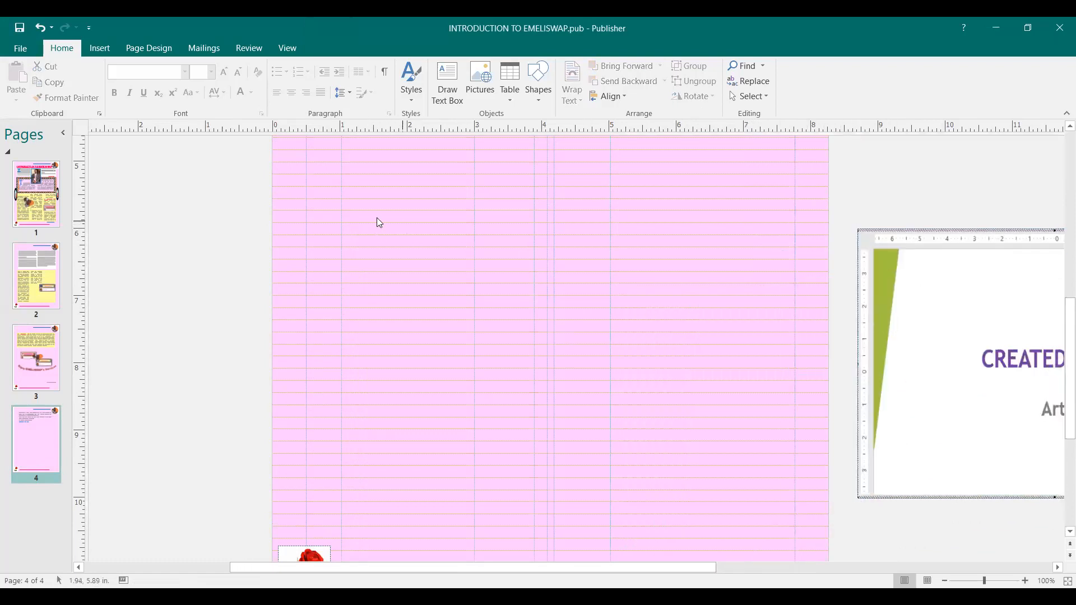
Step: Set the publication's measurement units to Centimeters in the advanced program options
{"action": "left_click", "coordinate": [12, 49]}
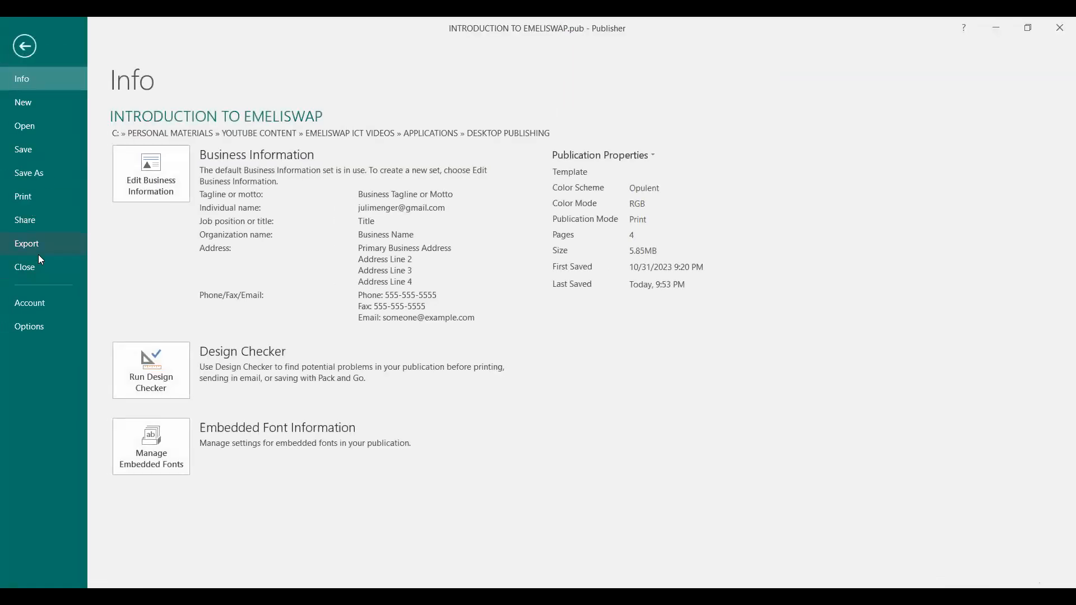
{"action": "left_click", "coordinate": [29, 327]}
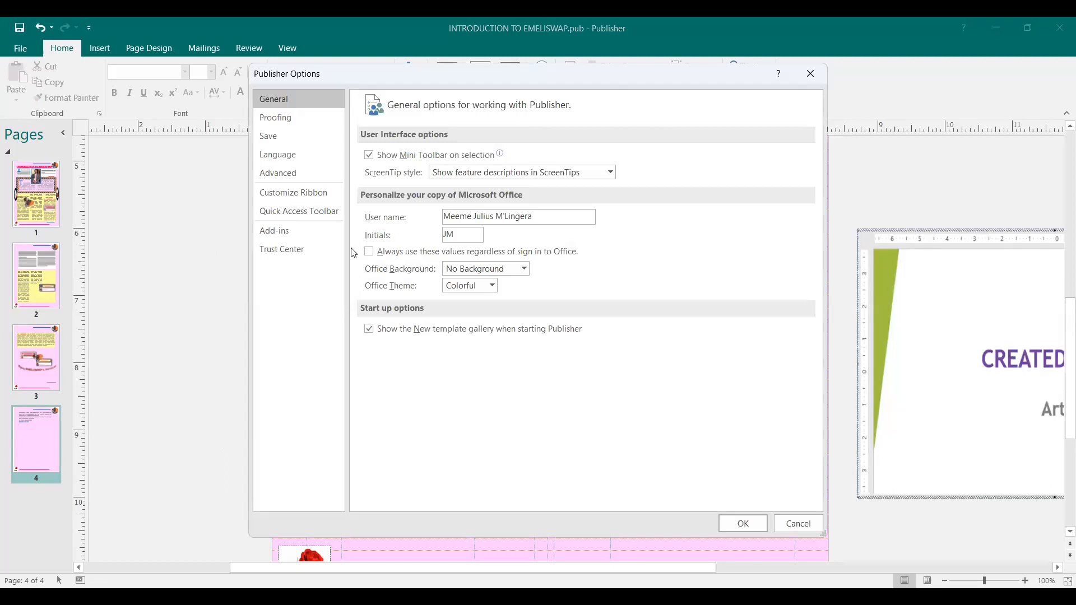
{"action": "left_click", "coordinate": [294, 172]}
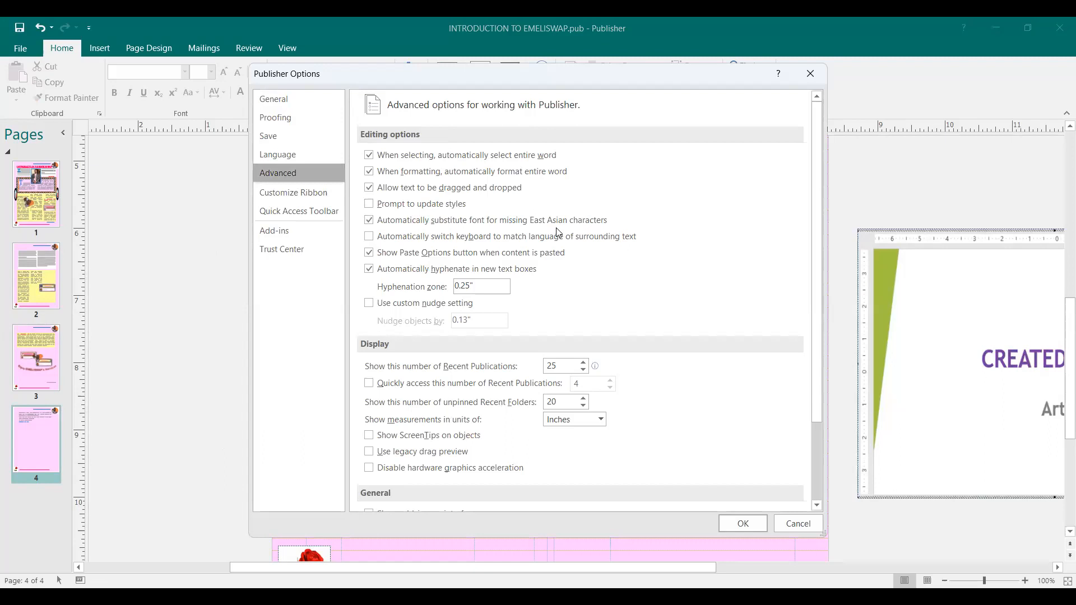
{"action": "scroll", "coordinate": [557, 232], "scroll_direction": "down", "scroll_amount": 2}
{"action": "scroll", "coordinate": [559, 232], "scroll_direction": "down", "scroll_amount": 1}
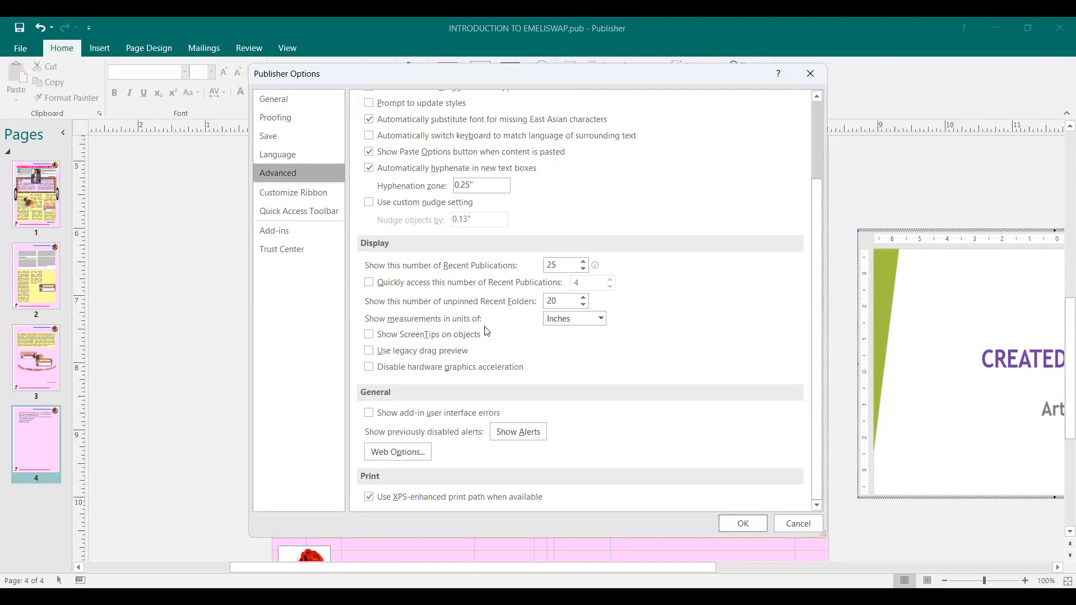
{"action": "left_click", "coordinate": [601, 320]}
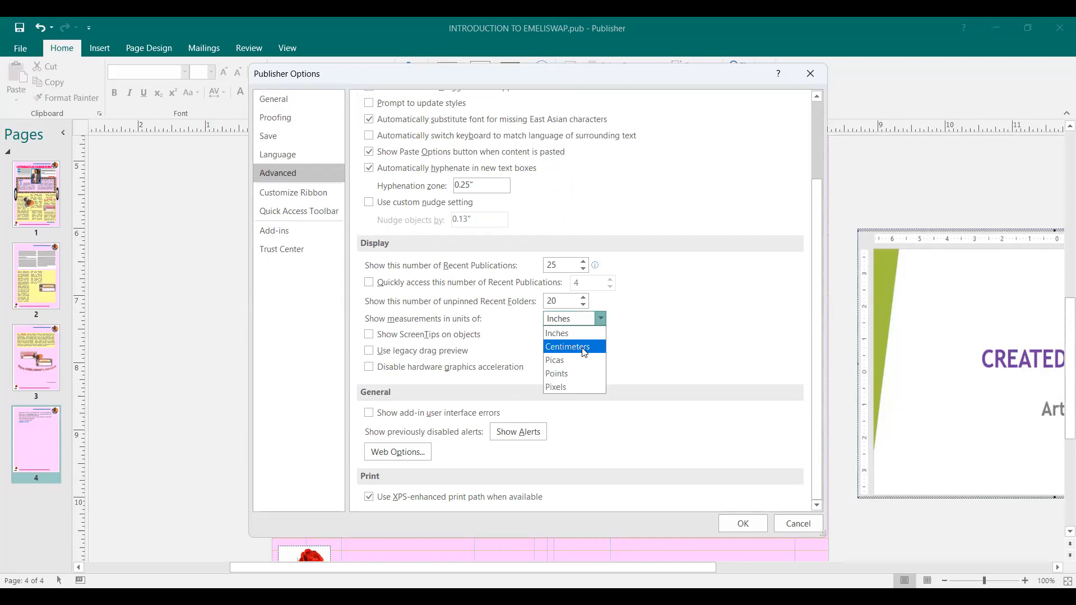
{"action": "left_click", "coordinate": [583, 348]}
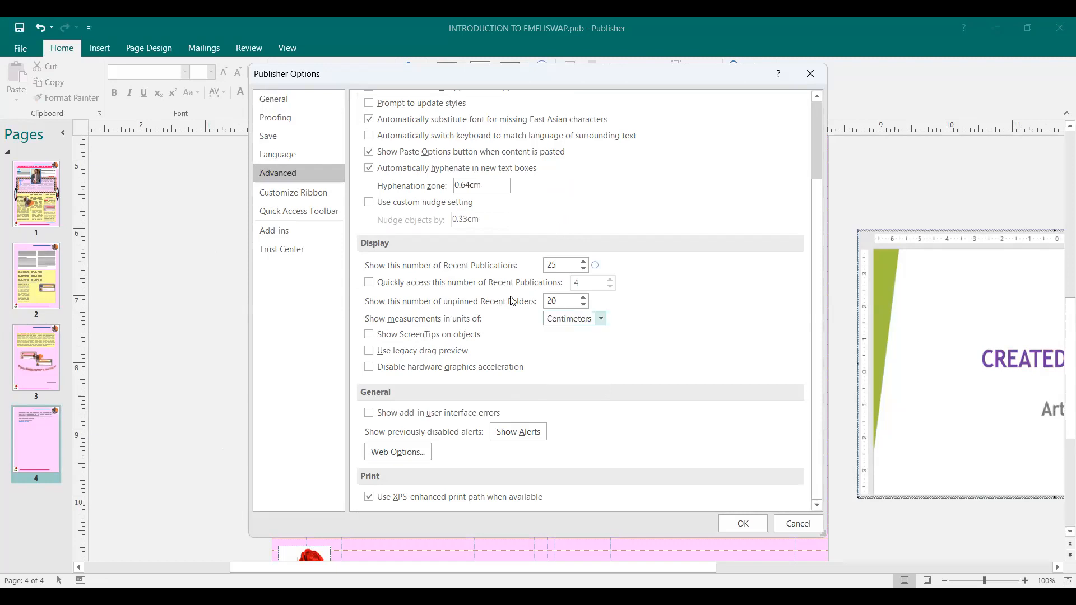
{"action": "left_click", "coordinate": [741, 525]}
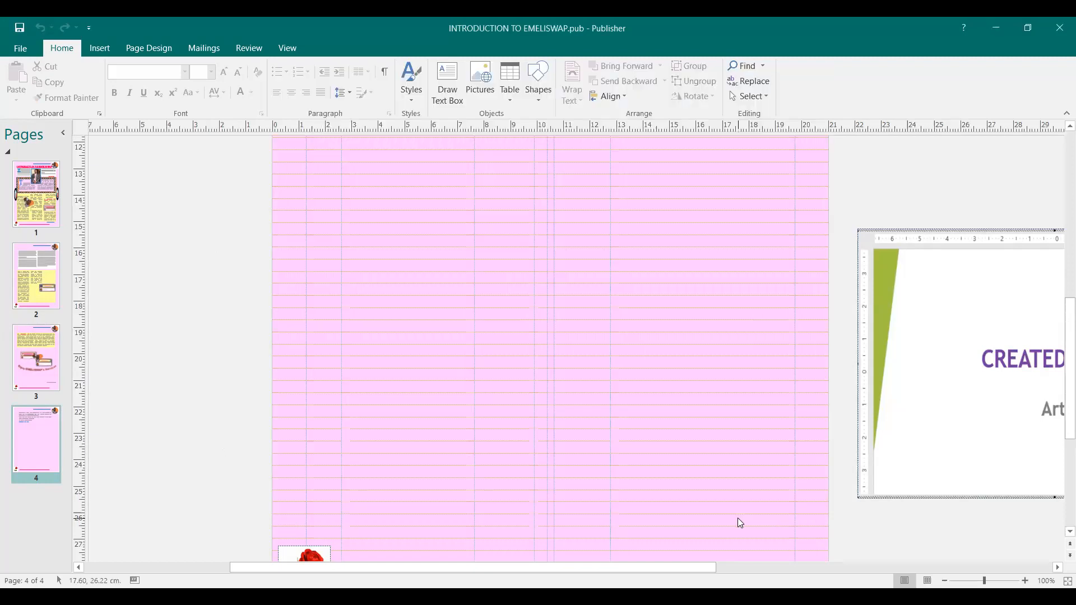
Step: Look over page 4's text, empty area and the picture beside the page against the centimetre rulers
{"action": "scroll", "coordinate": [683, 414], "scroll_direction": "up", "scroll_amount": 4}
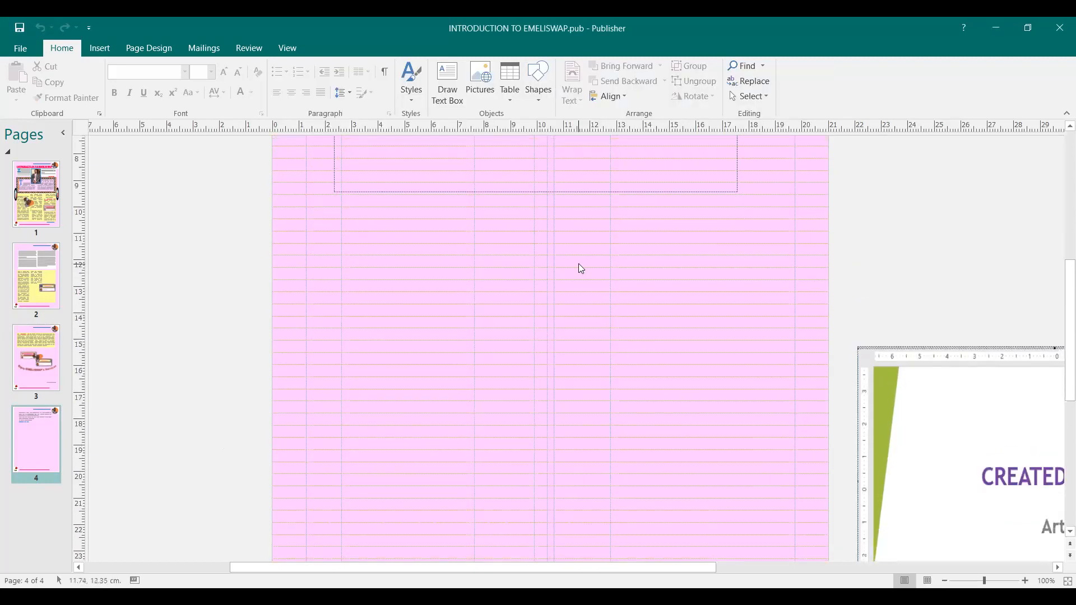
{"action": "scroll", "coordinate": [651, 295], "scroll_direction": "up", "scroll_amount": 1}
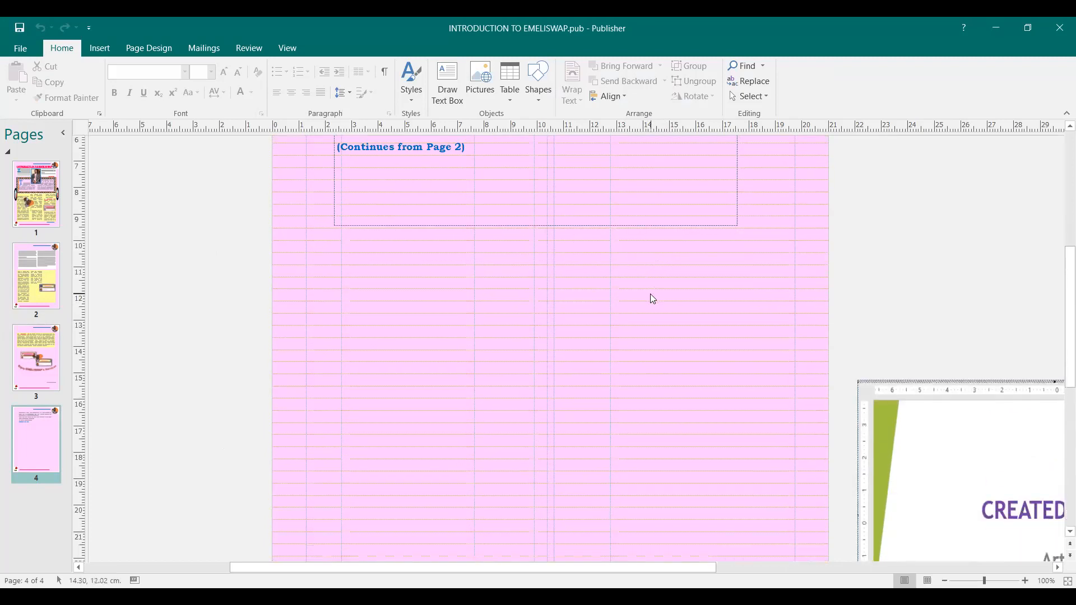
{"action": "scroll", "coordinate": [650, 294], "scroll_direction": "down", "scroll_amount": 1}
{"action": "scroll", "coordinate": [650, 293], "scroll_direction": "up", "scroll_amount": 2}
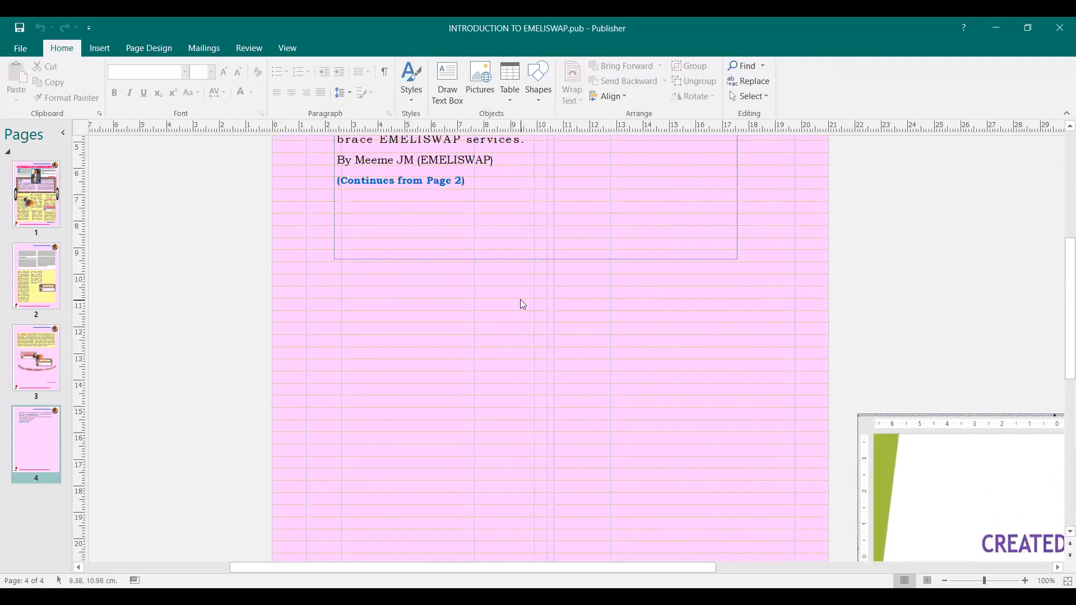
{"action": "scroll", "coordinate": [521, 302], "scroll_direction": "down", "scroll_amount": 2}
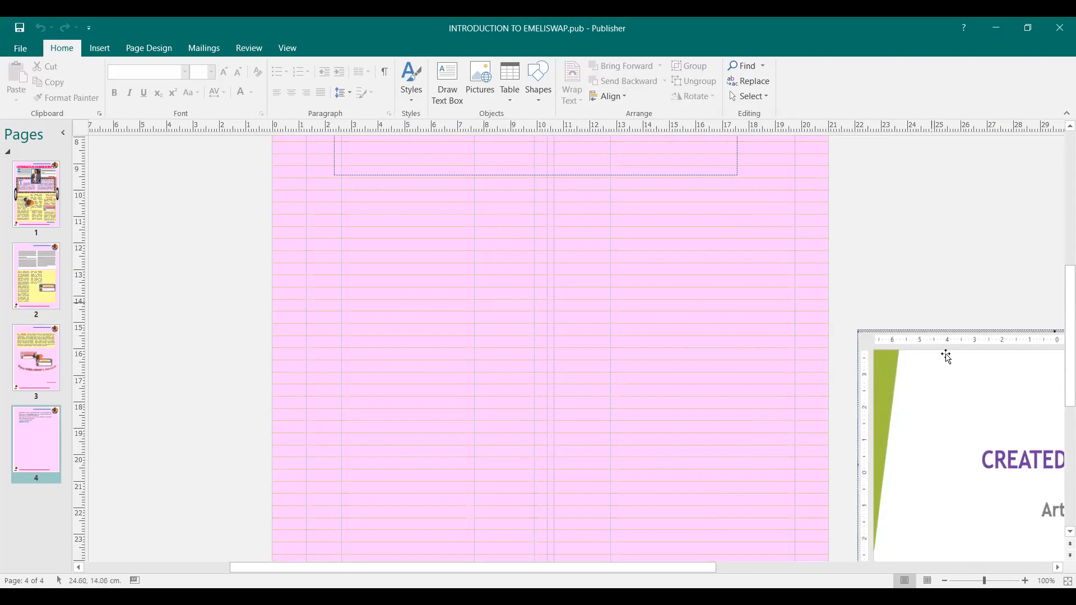
{"action": "left_click", "coordinate": [954, 381]}
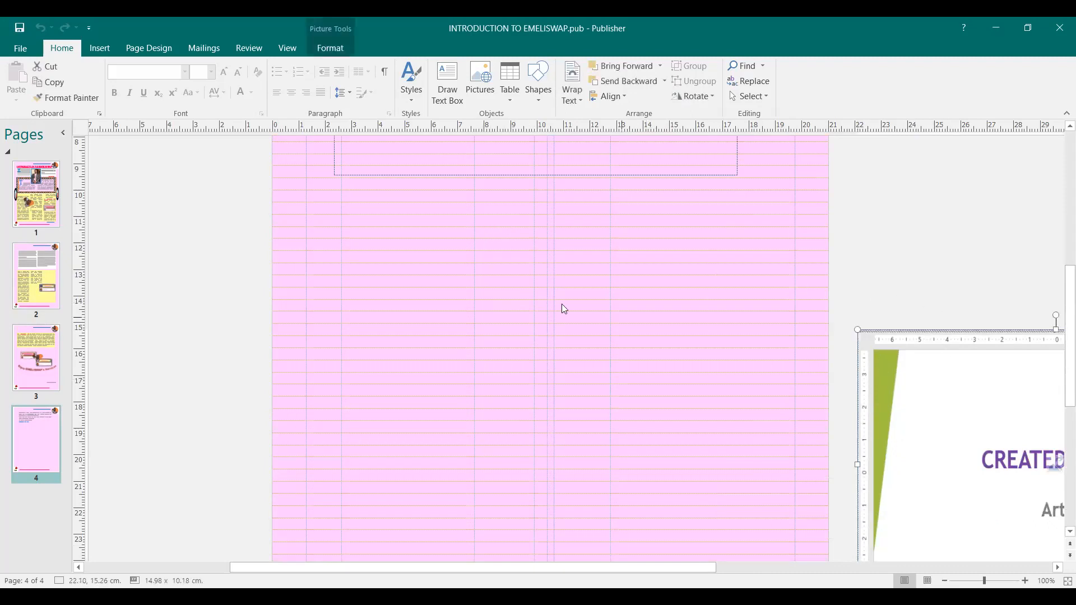
{"action": "scroll", "coordinate": [520, 287], "scroll_direction": "up", "scroll_amount": 3}
{"action": "scroll", "coordinate": [520, 286], "scroll_direction": "up", "scroll_amount": 3}
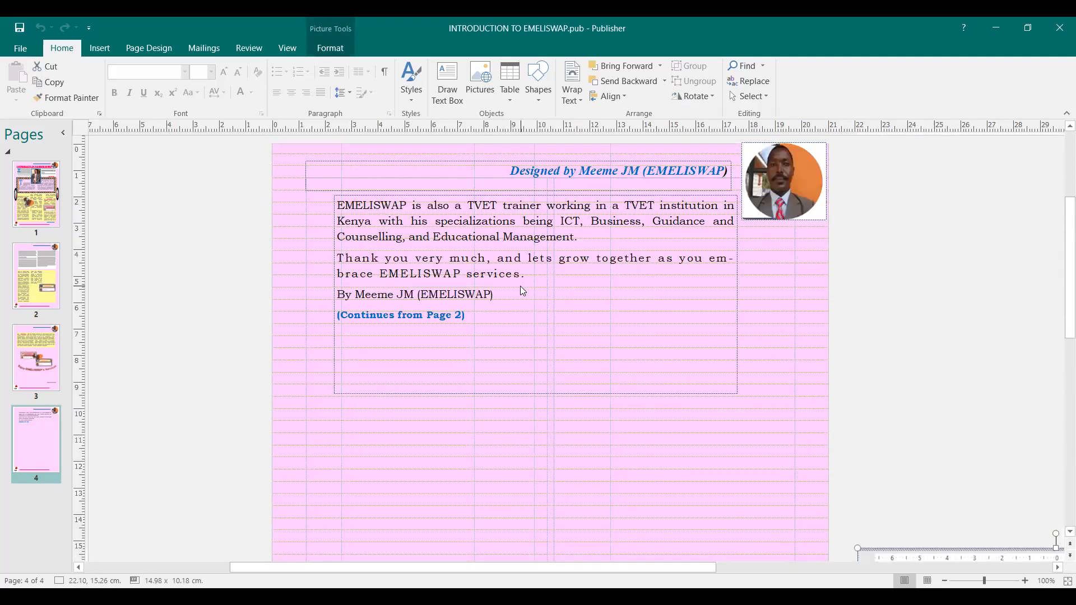
{"action": "scroll", "coordinate": [502, 287], "scroll_direction": "down", "scroll_amount": 5}
{"action": "left_click", "coordinate": [539, 301]}
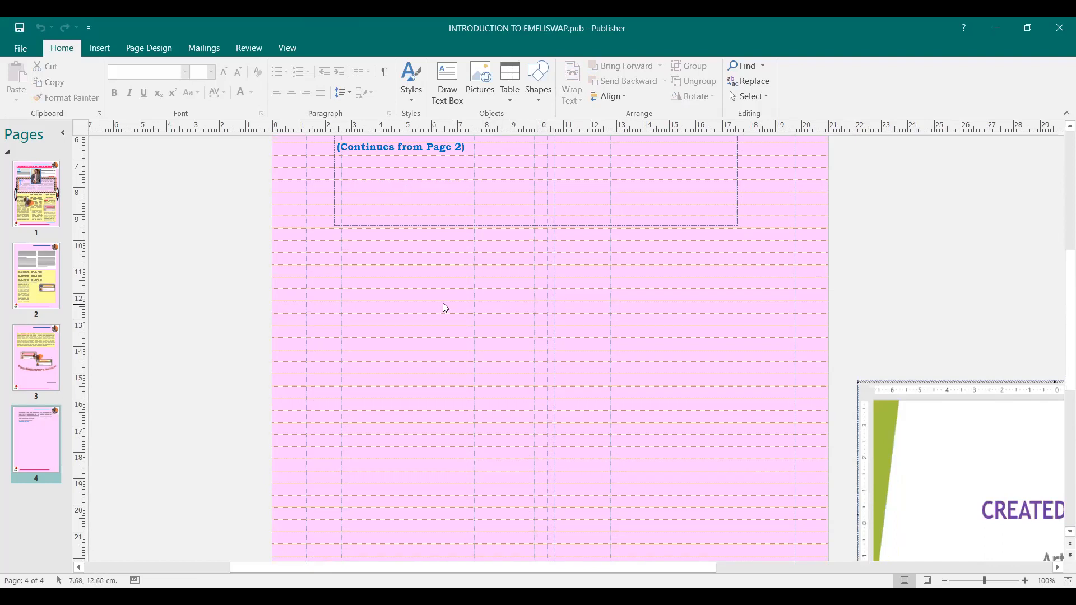
{"action": "scroll", "coordinate": [488, 279], "scroll_direction": "down", "scroll_amount": 1}
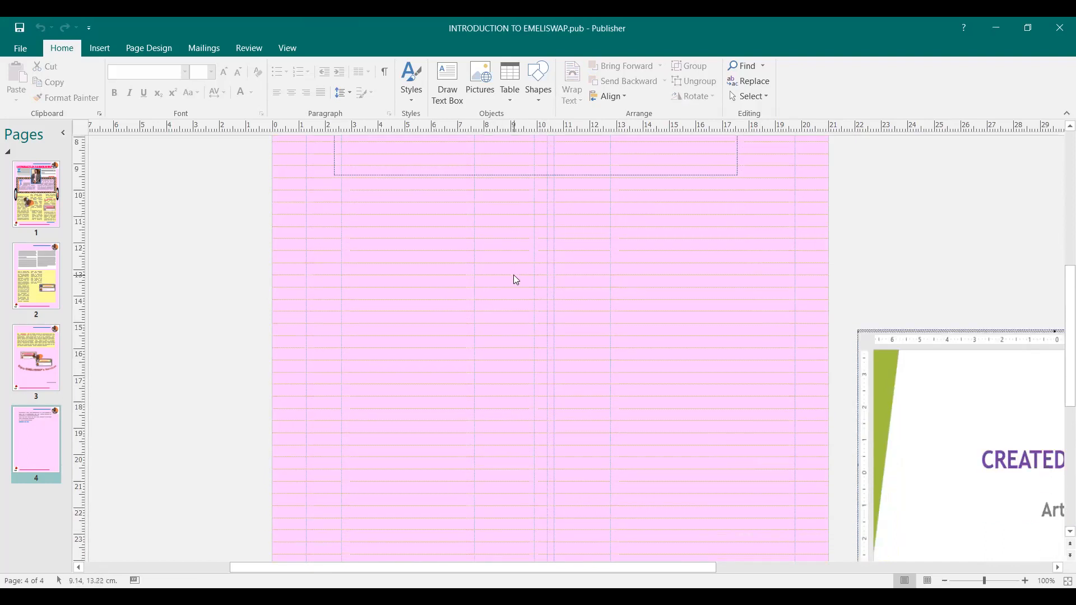
{"action": "scroll", "coordinate": [516, 280], "scroll_direction": "up", "scroll_amount": 3}
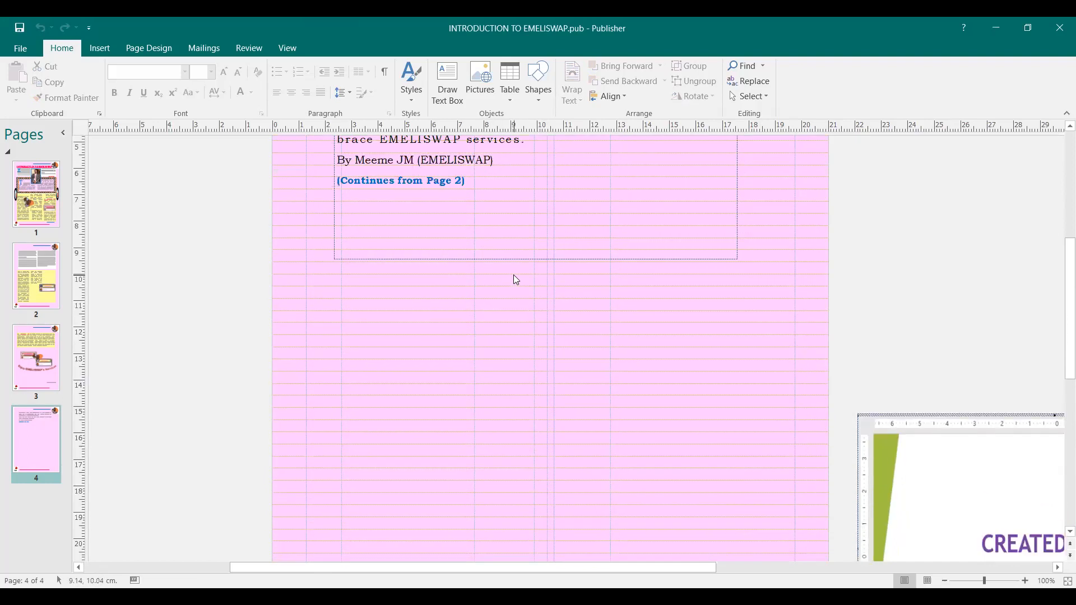
{"action": "scroll", "coordinate": [511, 280], "scroll_direction": "up", "scroll_amount": 1}
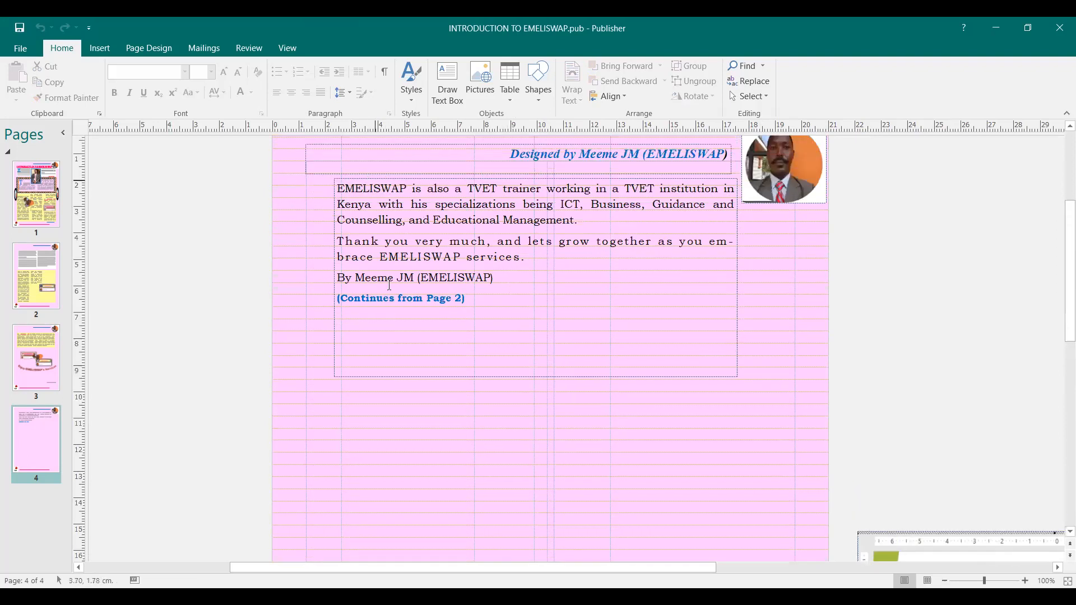
Step: Hide the ruler guides and baselines in the publication view
{"action": "left_click", "coordinate": [285, 50]}
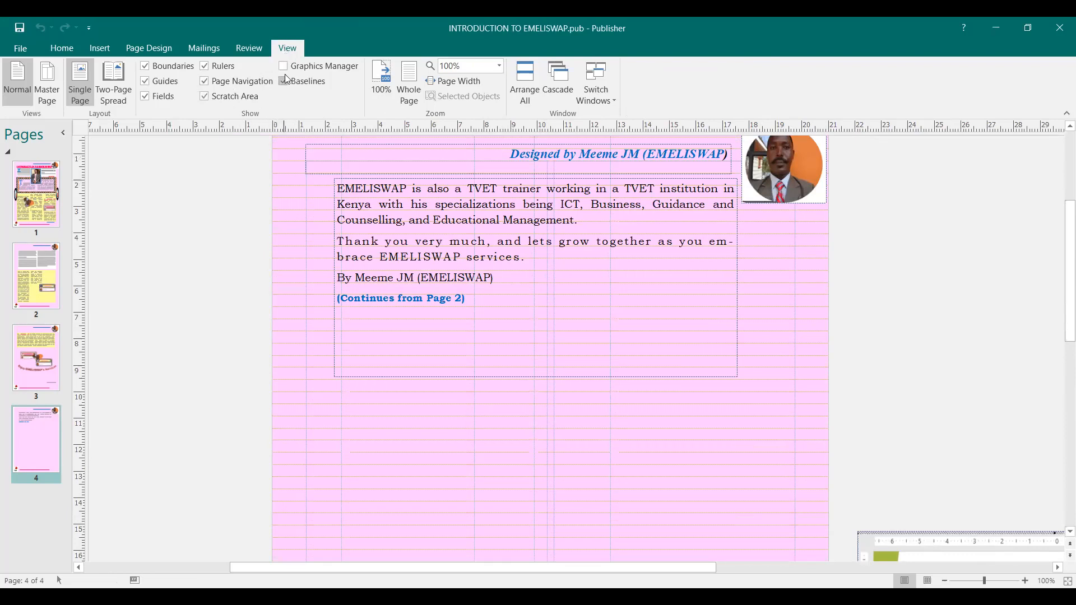
{"action": "left_click", "coordinate": [147, 83]}
{"action": "left_click", "coordinate": [284, 82]}
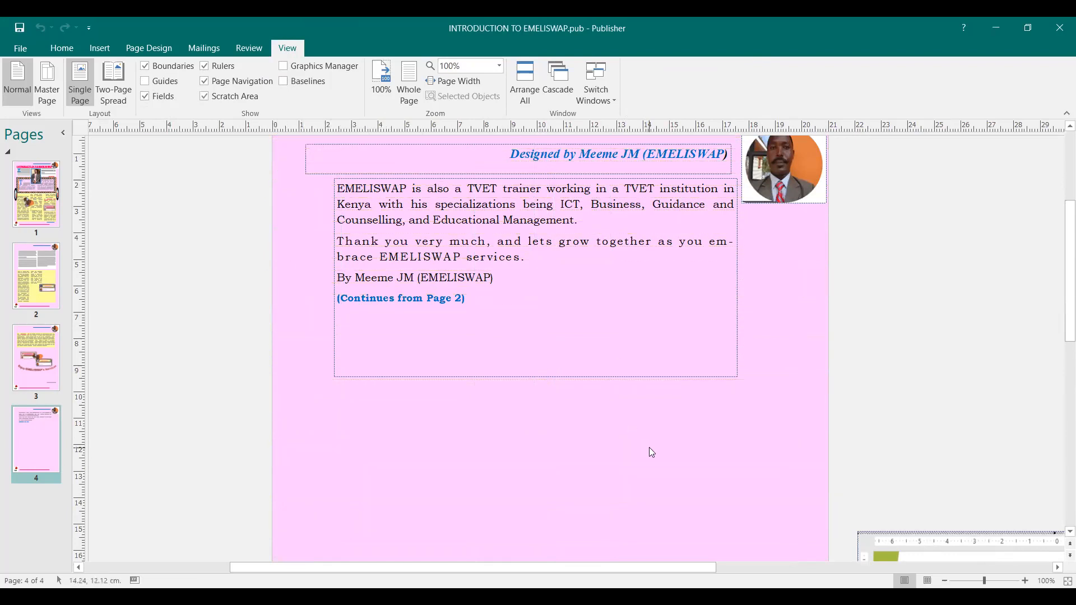
Step: Add horizontal ruler guides about 8.8, 10 and 15 cm down page 4, and vertical guides at about 15 and 10 cm
{"action": "scroll", "coordinate": [648, 445], "scroll_direction": "down", "scroll_amount": 5}
{"action": "scroll", "coordinate": [625, 378], "scroll_direction": "down", "scroll_amount": 3}
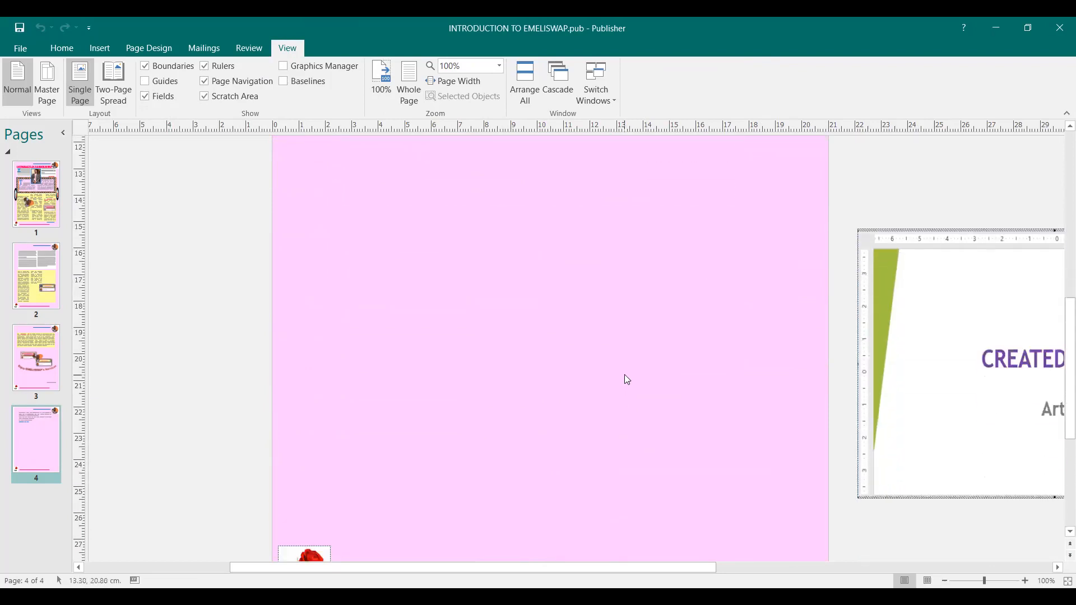
{"action": "scroll", "coordinate": [634, 375], "scroll_direction": "up", "scroll_amount": 10}
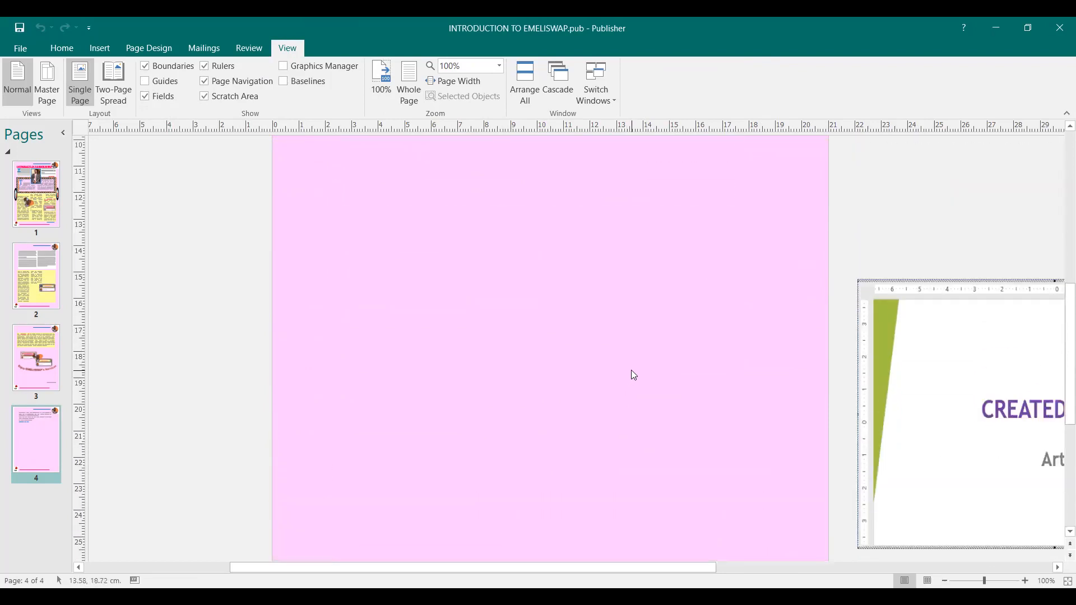
{"action": "scroll", "coordinate": [634, 375], "scroll_direction": "down", "scroll_amount": 6}
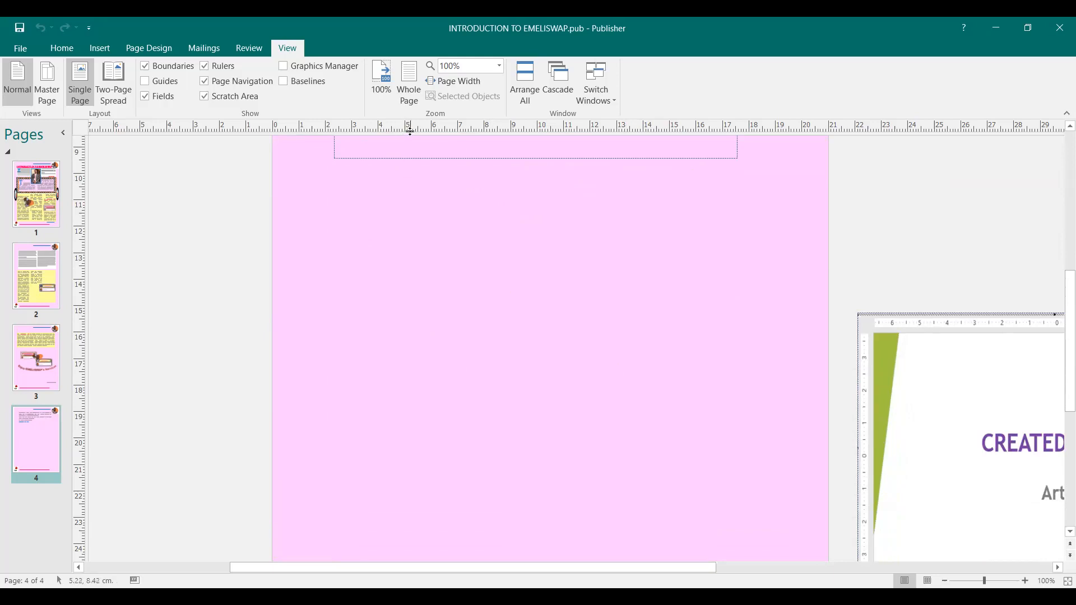
{"action": "left_click_drag", "start_coordinate": [435, 130], "coordinate": [441, 143]}
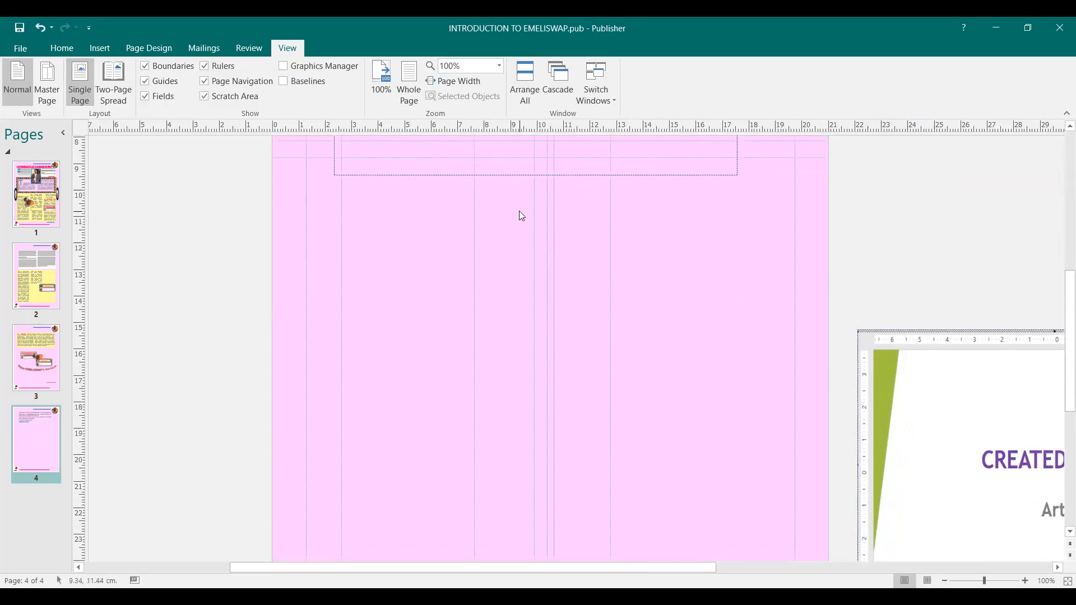
{"action": "scroll", "coordinate": [519, 210], "scroll_direction": "up", "scroll_amount": 1}
{"action": "scroll", "coordinate": [522, 210], "scroll_direction": "down", "scroll_amount": 1}
{"action": "left_click", "coordinate": [505, 132]}
{"action": "left_click_drag", "start_coordinate": [505, 133], "coordinate": [512, 188]}
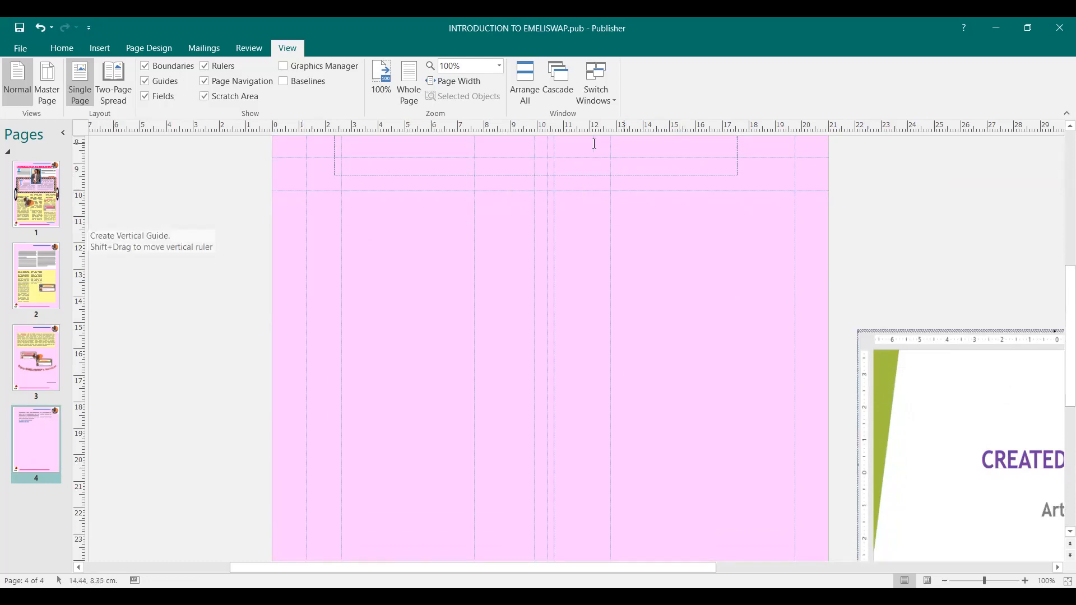
{"action": "left_click_drag", "start_coordinate": [559, 133], "coordinate": [581, 323]}
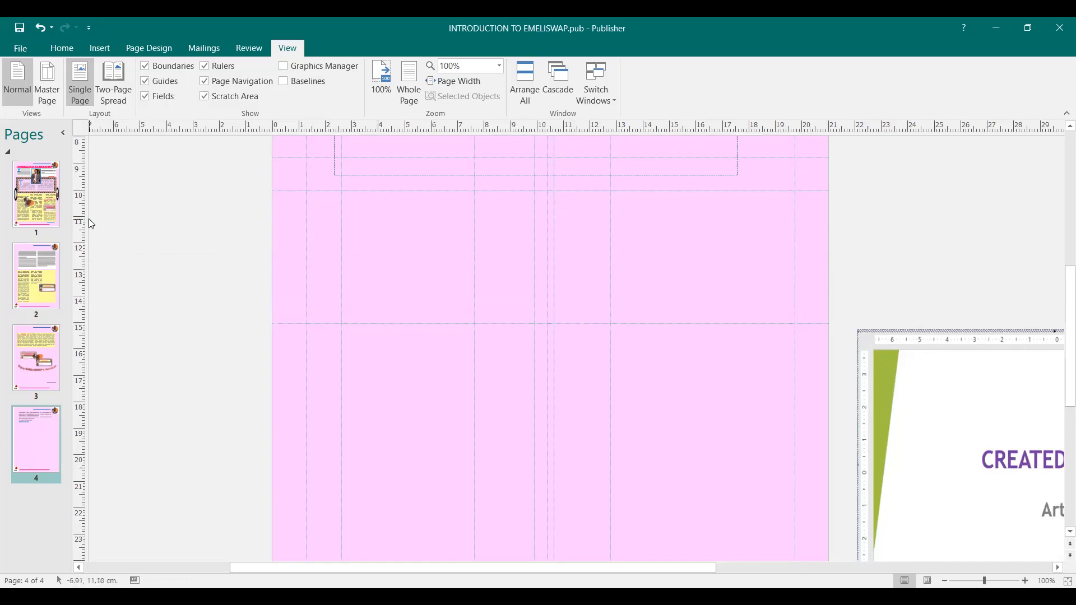
{"action": "left_click_drag", "start_coordinate": [79, 217], "coordinate": [669, 270]}
{"action": "left_click_drag", "start_coordinate": [87, 230], "coordinate": [535, 291]}
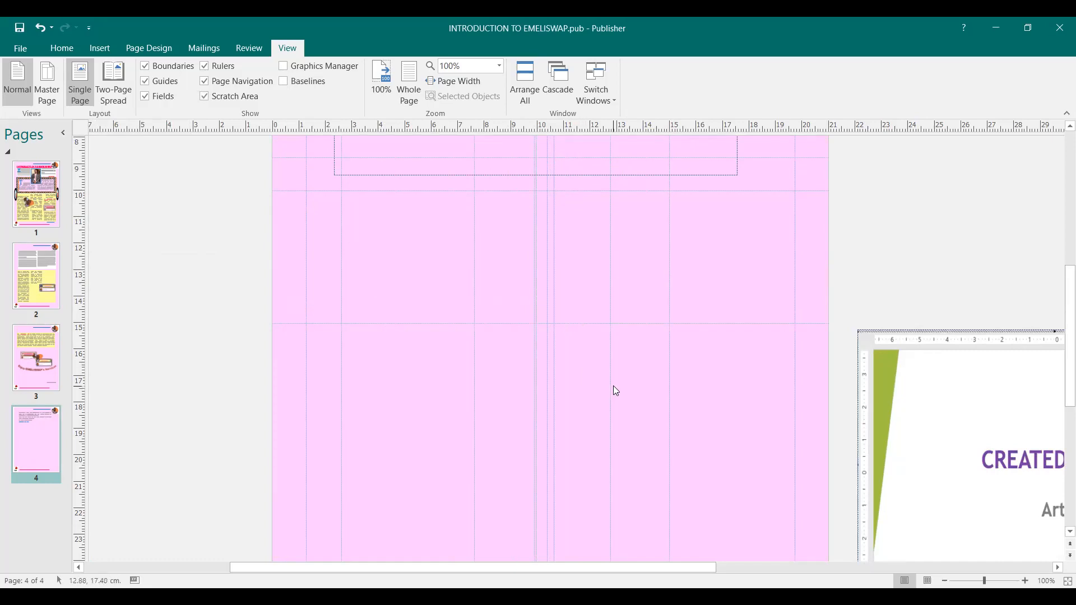
Step: Bring the "CREATED BY EMELISWAP" picture back onto page 4 below the 10 cm guide, sized about 8.16 x 5.55 cm
{"action": "left_click", "coordinate": [924, 338]}
{"action": "left_click_drag", "start_coordinate": [854, 333], "coordinate": [533, 201]}
{"action": "left_click_drag", "start_coordinate": [932, 466], "coordinate": [730, 335]}
{"action": "left_click_drag", "start_coordinate": [704, 203], "coordinate": [640, 202]}
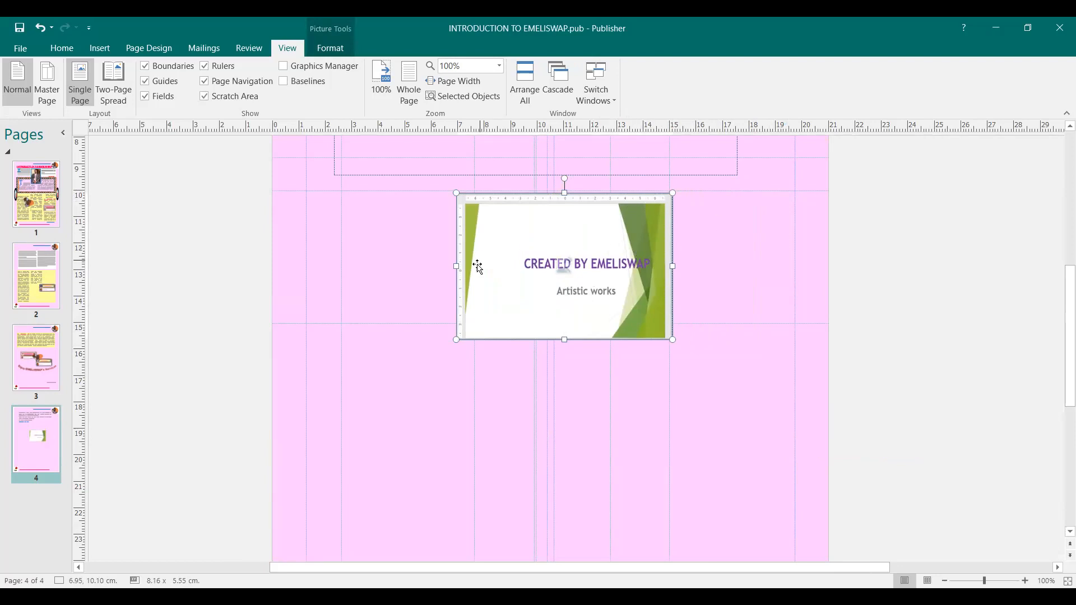
Step: Fit the picture inside the square formed by the 10 and 15 cm guides, about 5.15 x 4.94 cm, and deselect it
{"action": "left_click_drag", "start_coordinate": [457, 266], "coordinate": [536, 284]}
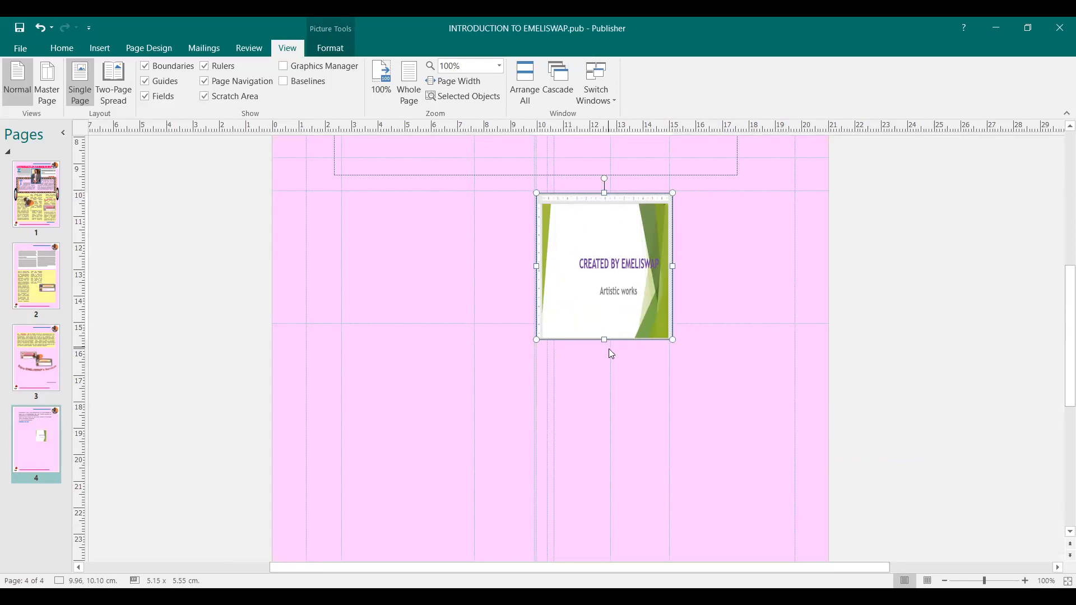
{"action": "left_click_drag", "start_coordinate": [603, 338], "coordinate": [604, 321]}
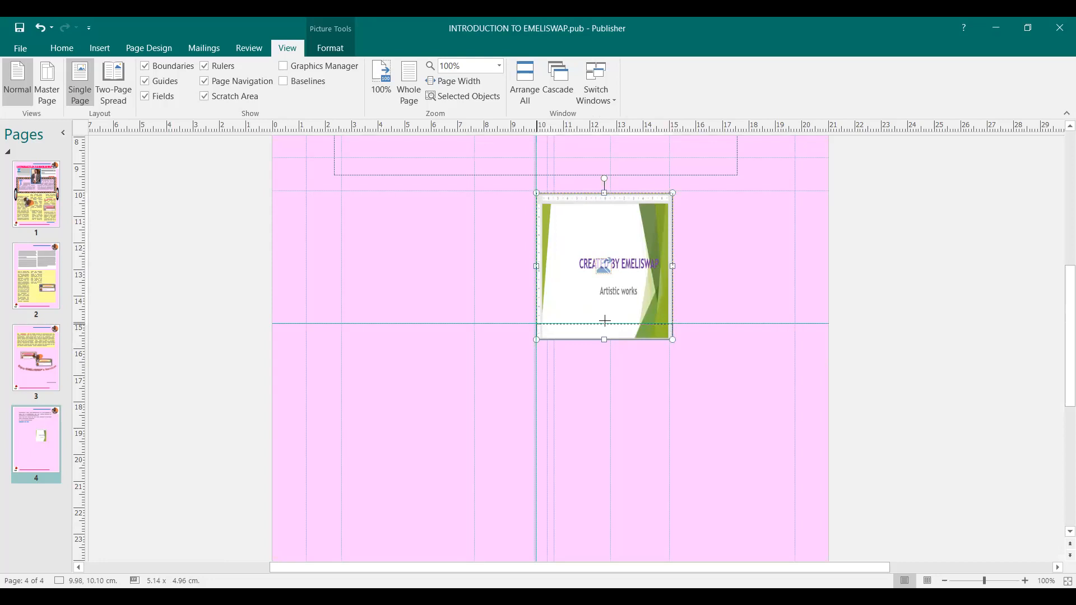
{"action": "left_click_drag", "start_coordinate": [605, 321], "coordinate": [604, 322]}
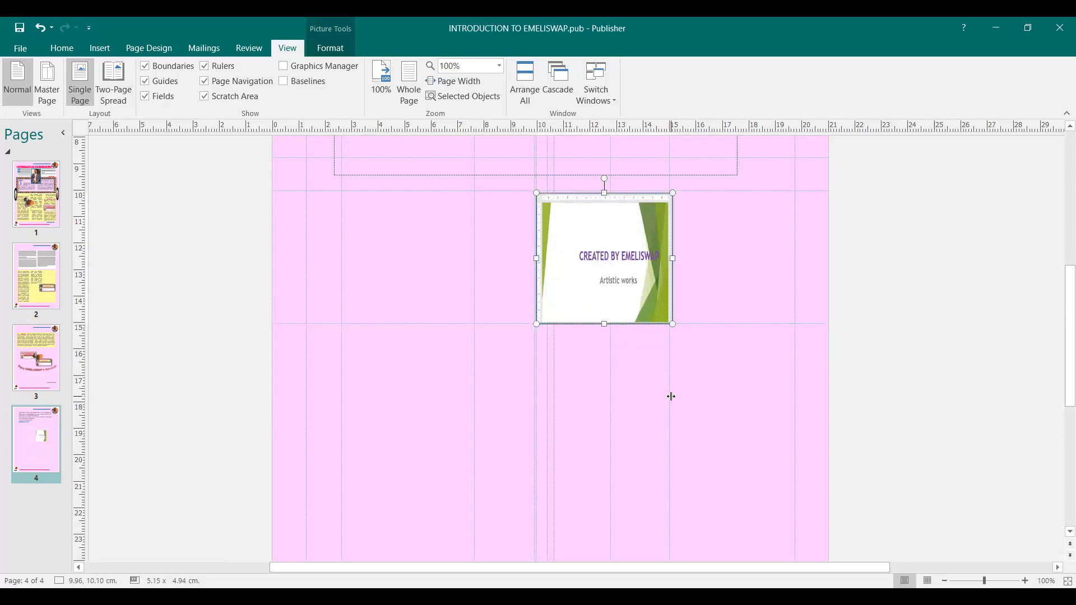
{"action": "left_click_drag", "start_coordinate": [736, 322], "coordinate": [736, 323]}
{"action": "left_click", "coordinate": [732, 191]}
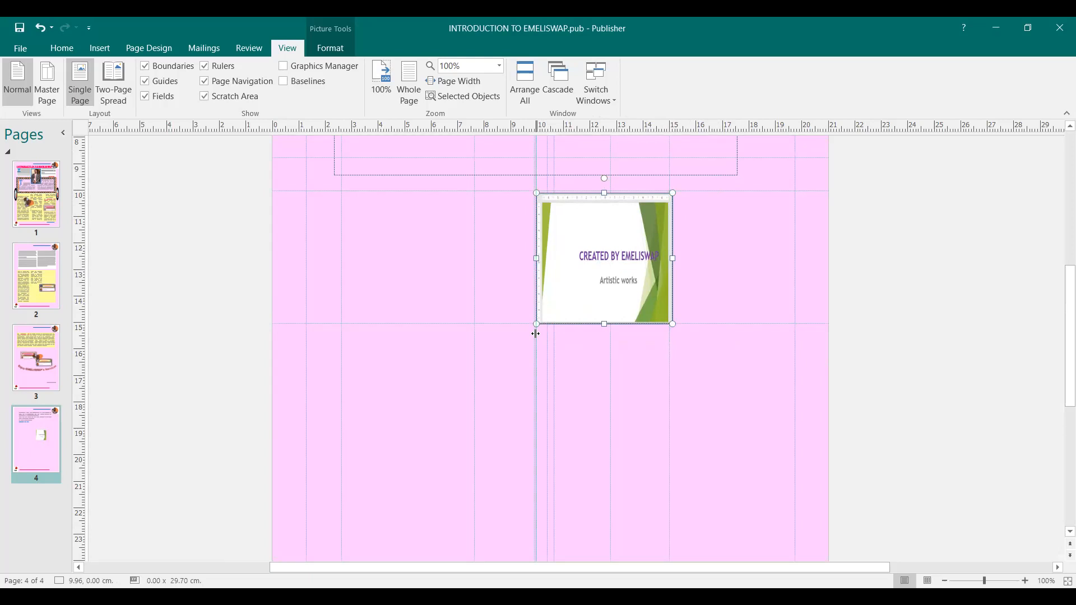
{"action": "left_click", "coordinate": [622, 343]}
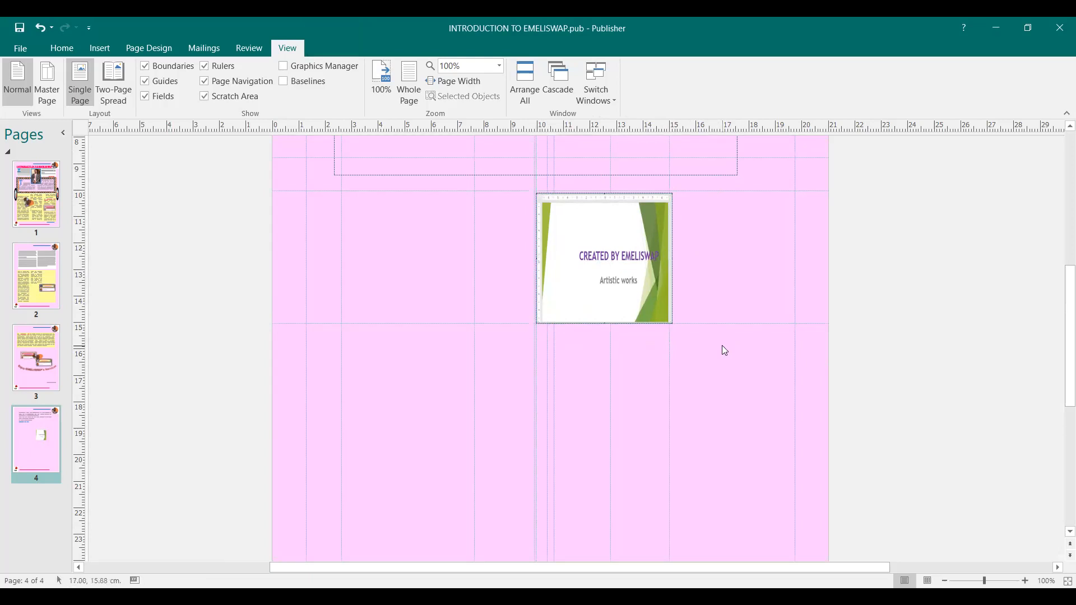
Step: Move the 10 cm vertical guide to about 5 cm and stretch the picture's left edge to it, about 10.06 cm wide
{"action": "left_click", "coordinate": [619, 270]}
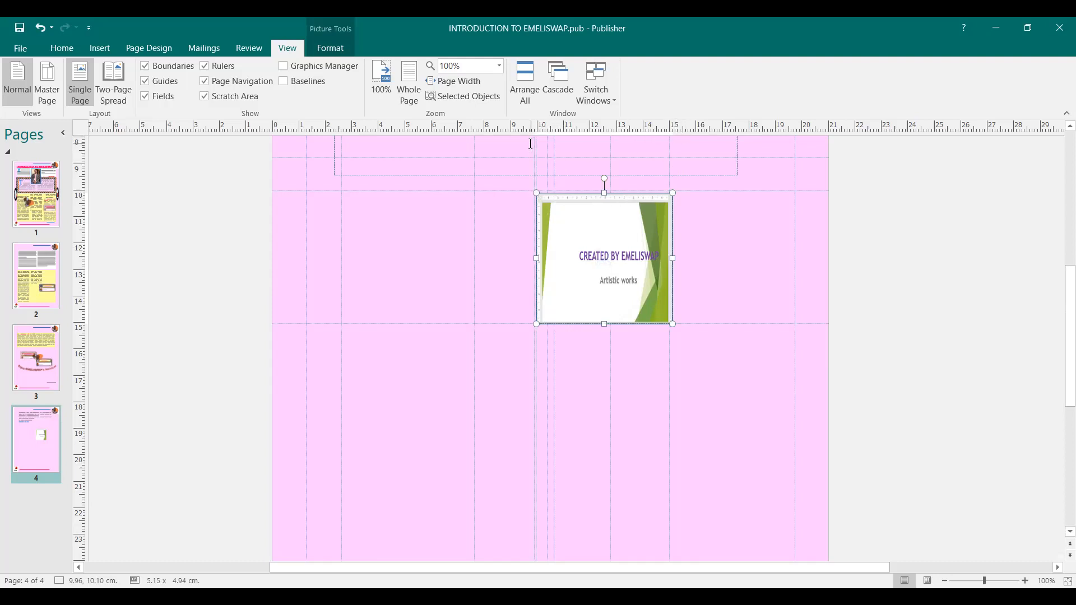
{"action": "left_click_drag", "start_coordinate": [535, 353], "coordinate": [405, 342]}
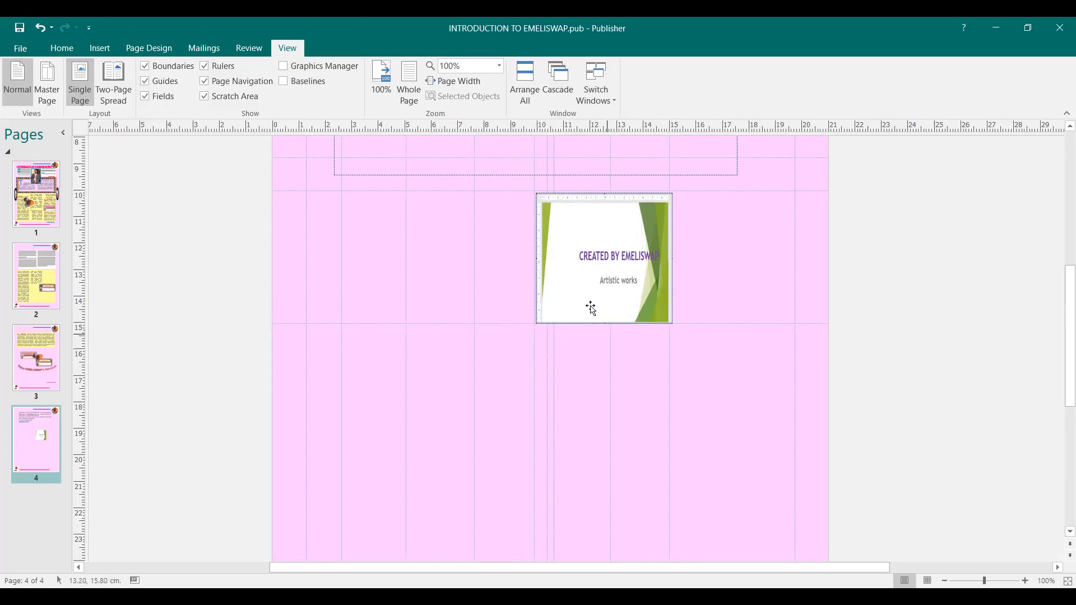
{"action": "left_click", "coordinate": [553, 258]}
{"action": "left_click_drag", "start_coordinate": [537, 258], "coordinate": [406, 256]}
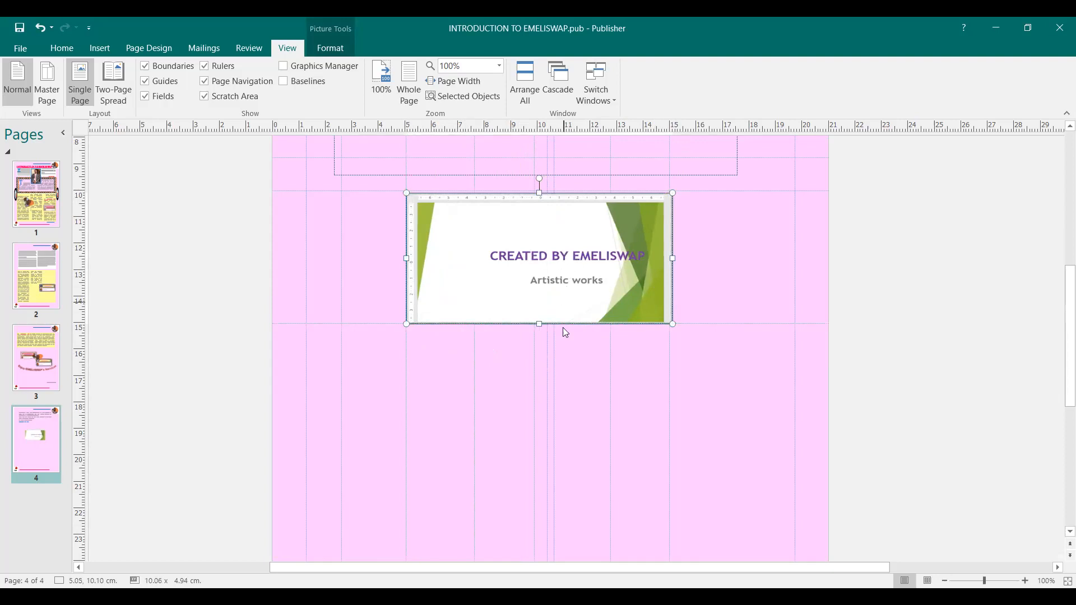
Step: Move the 15 cm horizontal guide down to about 20 cm and extend the picture's bottom edge to it, about 9.83 cm high
{"action": "left_click", "coordinate": [367, 323]}
{"action": "left_click_drag", "start_coordinate": [366, 328], "coordinate": [385, 454]}
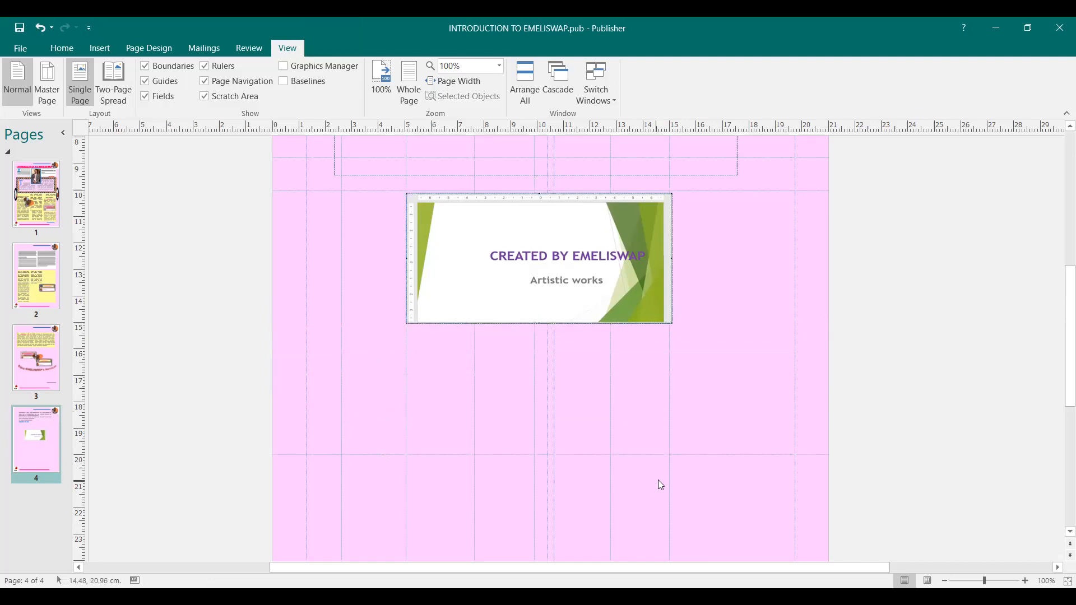
{"action": "left_click", "coordinate": [614, 324]}
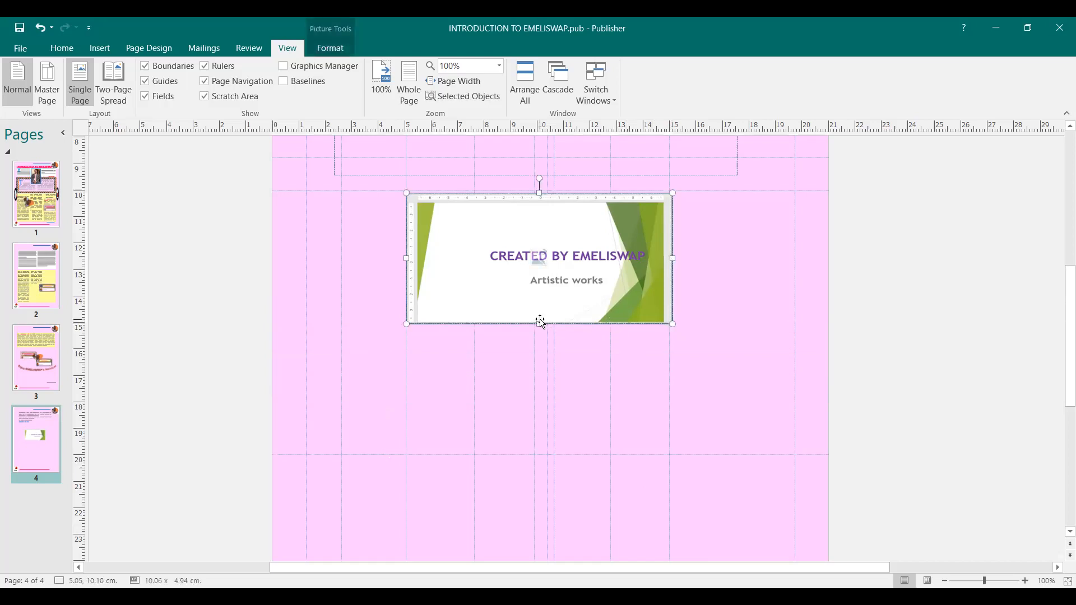
{"action": "left_click_drag", "start_coordinate": [545, 389], "coordinate": [552, 454]}
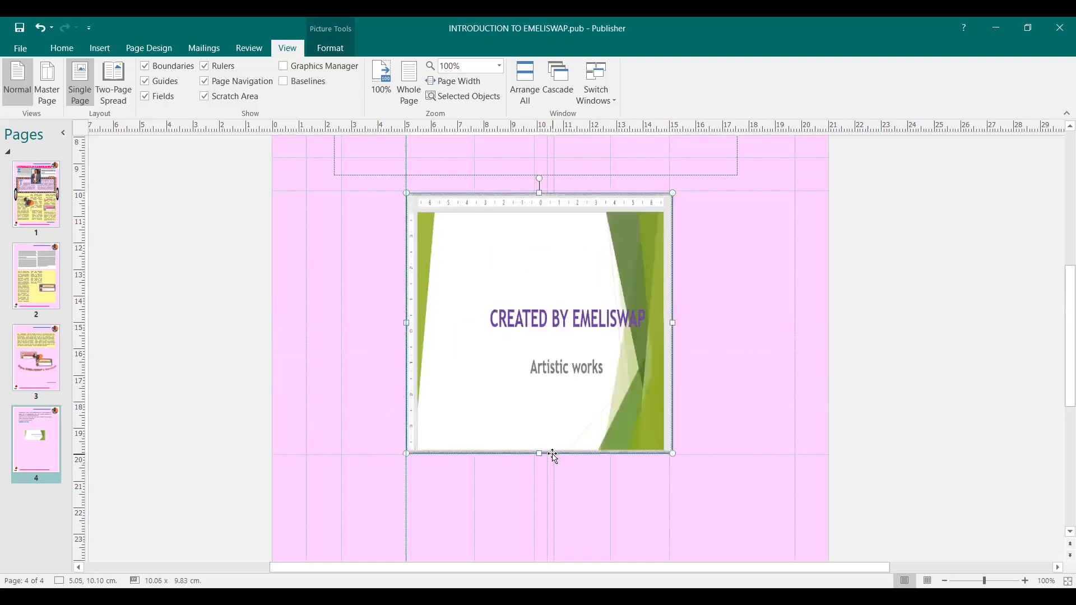
{"action": "left_click", "coordinate": [761, 347]}
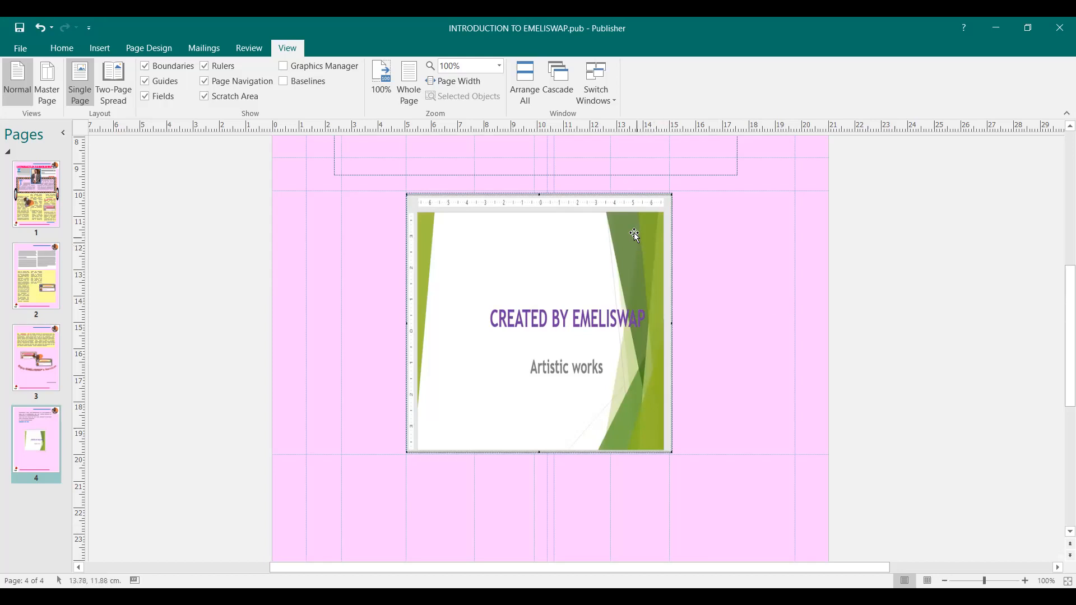
{"action": "left_click", "coordinate": [613, 214]}
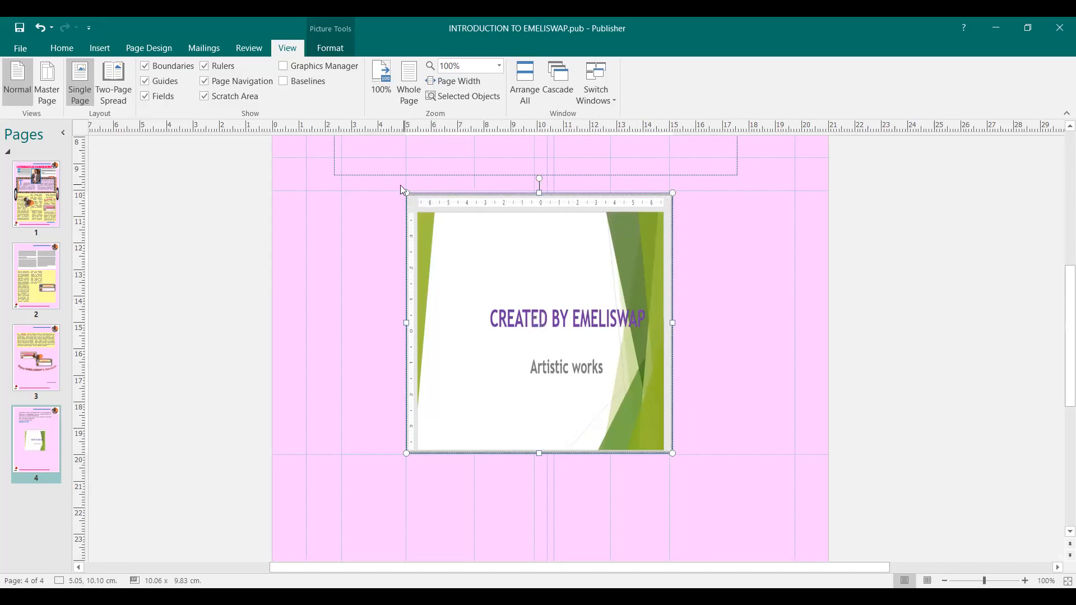
{"action": "left_click", "coordinate": [385, 191]}
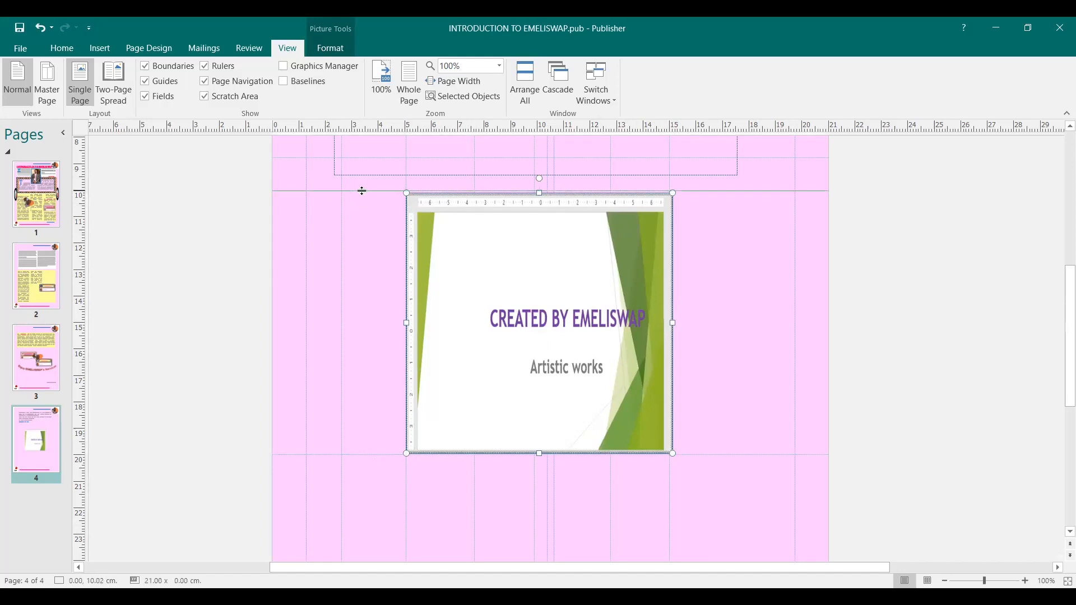
{"action": "left_click", "coordinate": [417, 185]}
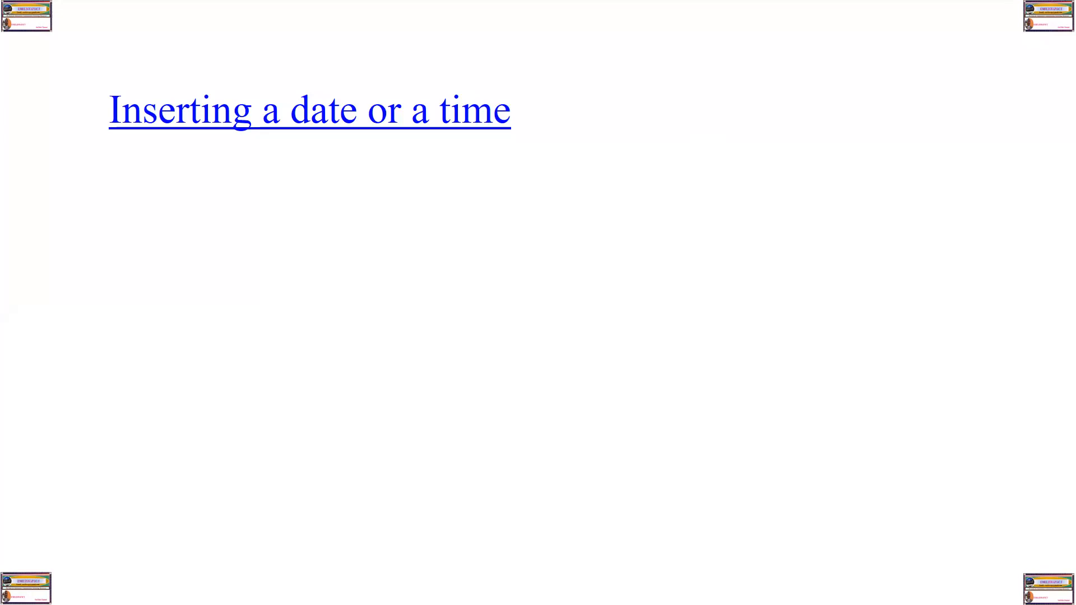
{"action": "left_click", "coordinate": [668, 174]}
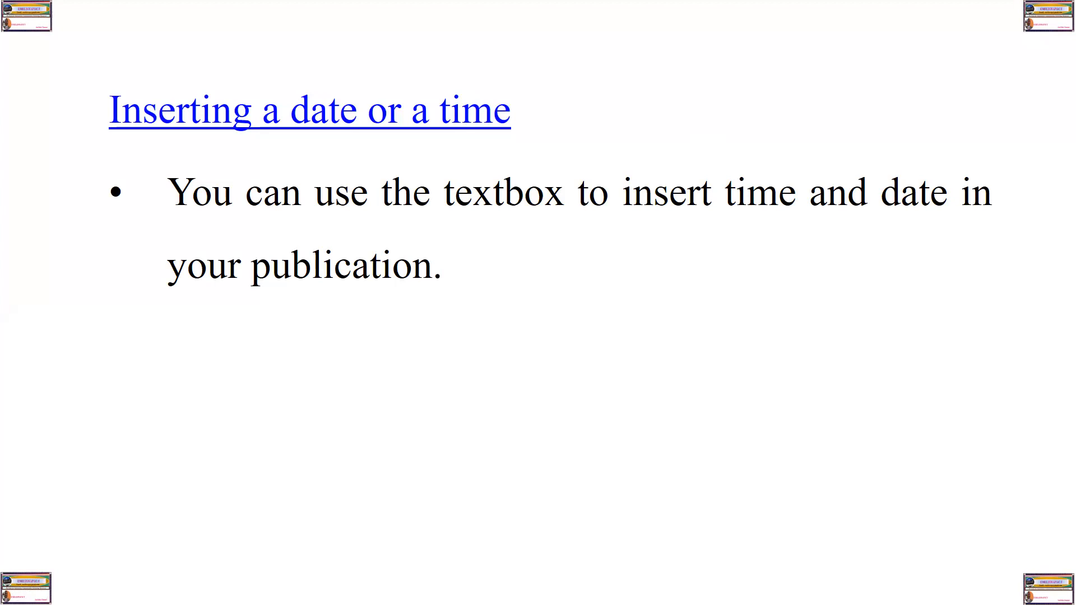
{"action": "key", "text": "Right"}
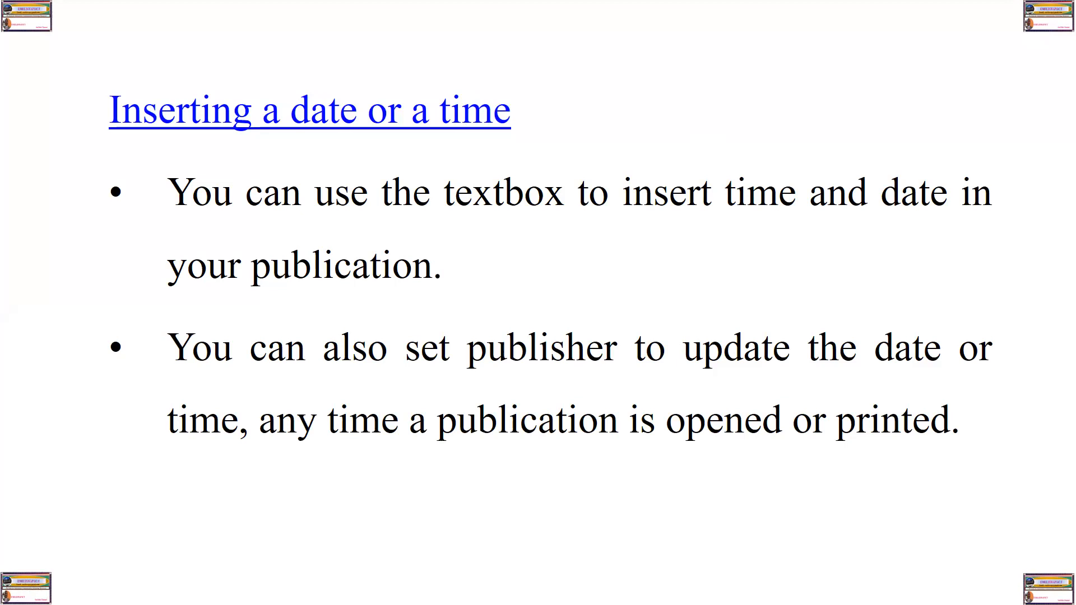
{"action": "key", "text": "Right"}
{"action": "key", "text": "Right"}
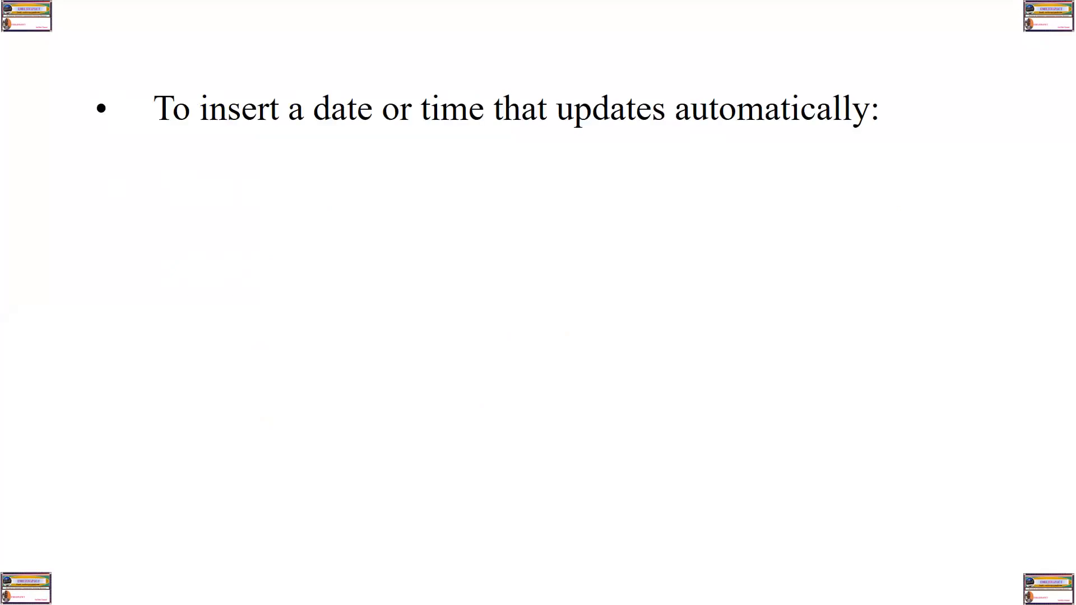
{"action": "key", "text": "Right"}
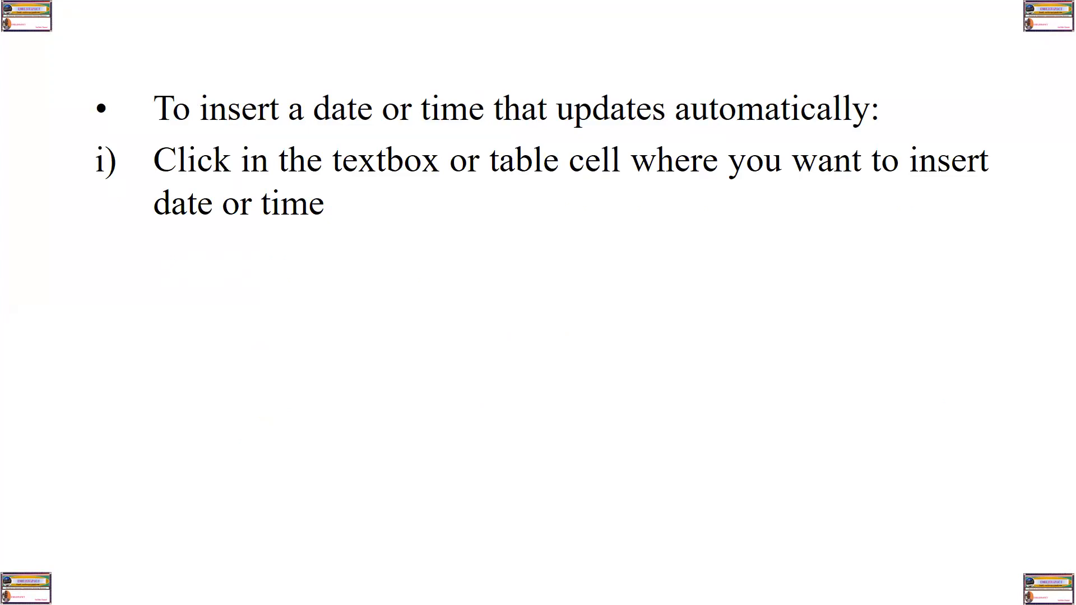
{"action": "key", "text": "Right"}
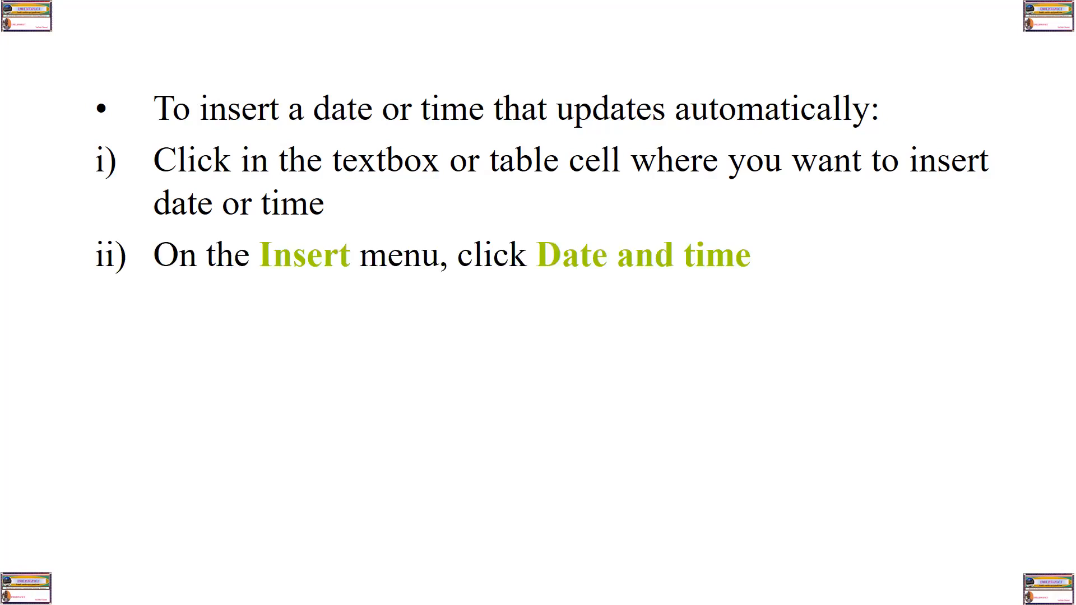
{"action": "key", "text": "Right"}
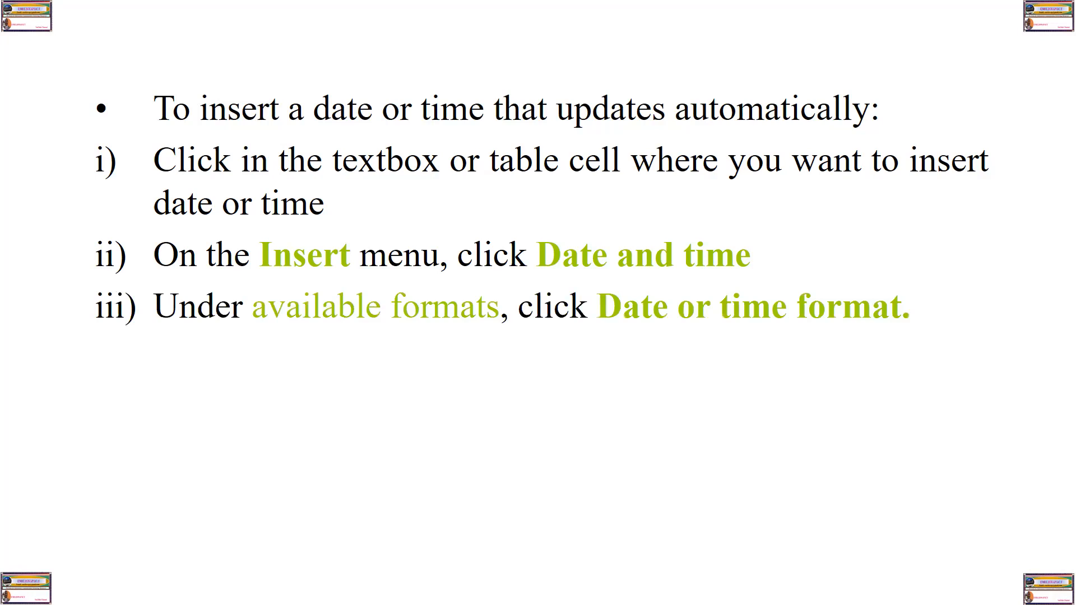
{"action": "key", "text": "Right"}
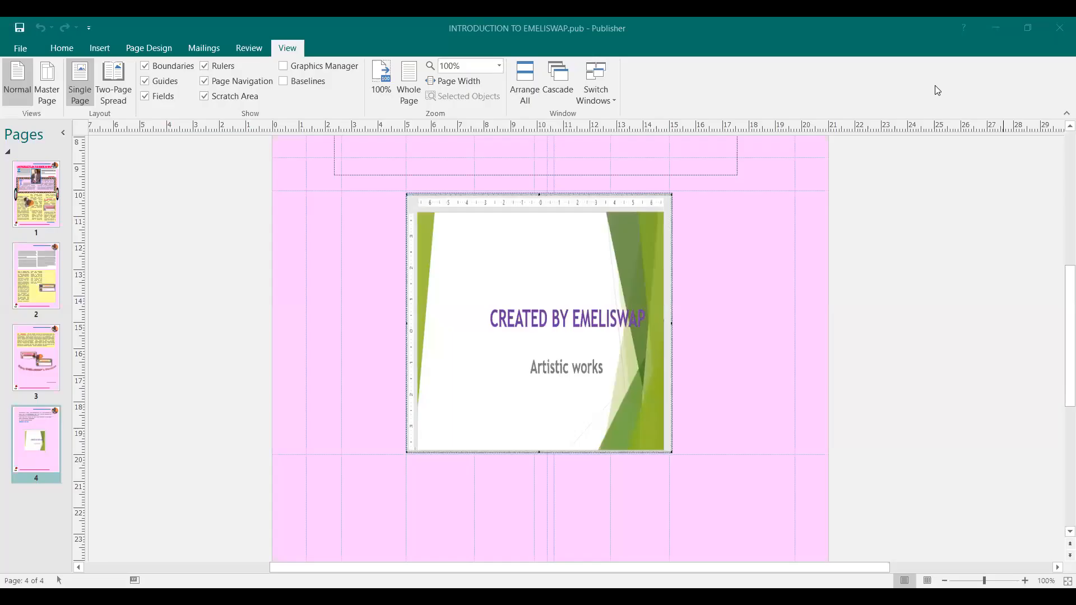
Step: Look over page 4 from footer to header and page 1 down to its footer
{"action": "left_click", "coordinate": [770, 269]}
{"action": "scroll", "coordinate": [769, 267], "scroll_direction": "down", "scroll_amount": 10}
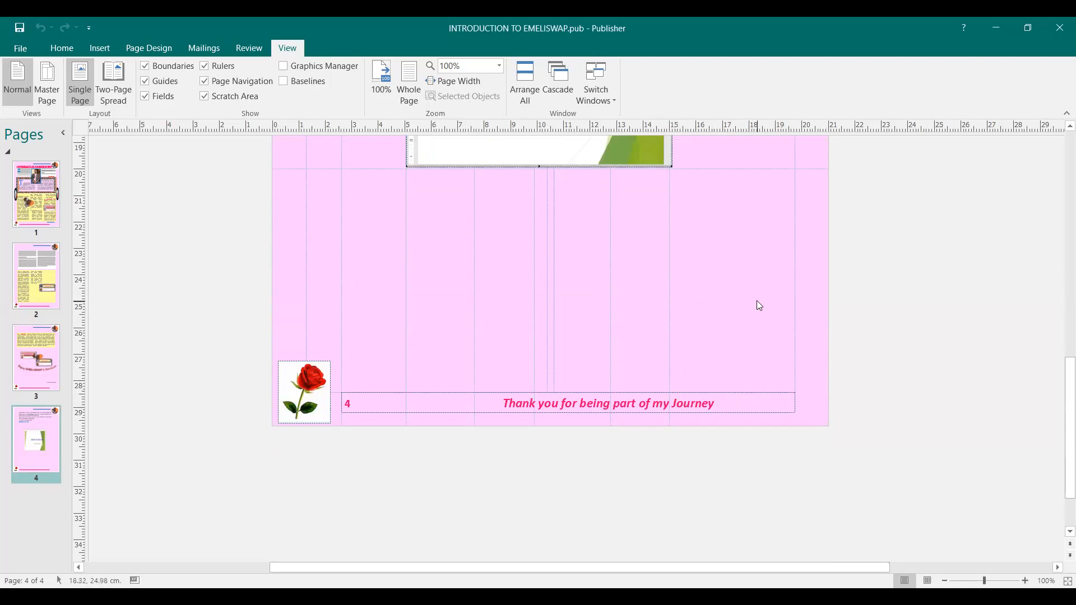
{"action": "scroll", "coordinate": [758, 303], "scroll_direction": "up", "scroll_amount": 5}
{"action": "scroll", "coordinate": [759, 306], "scroll_direction": "up", "scroll_amount": 8}
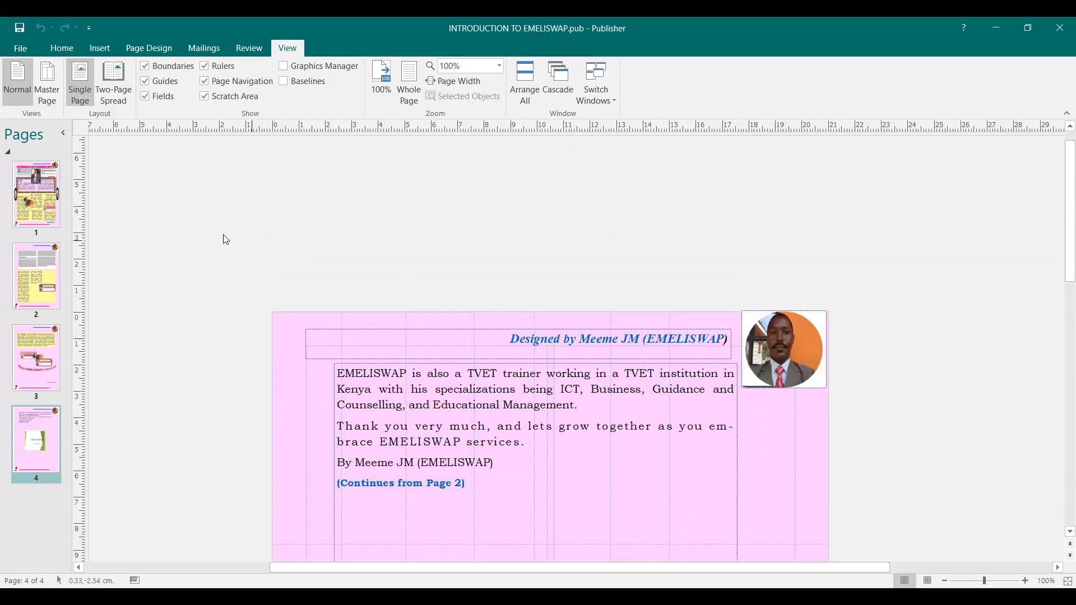
{"action": "left_click", "coordinate": [54, 213]}
{"action": "scroll", "coordinate": [781, 346], "scroll_direction": "down", "scroll_amount": 4}
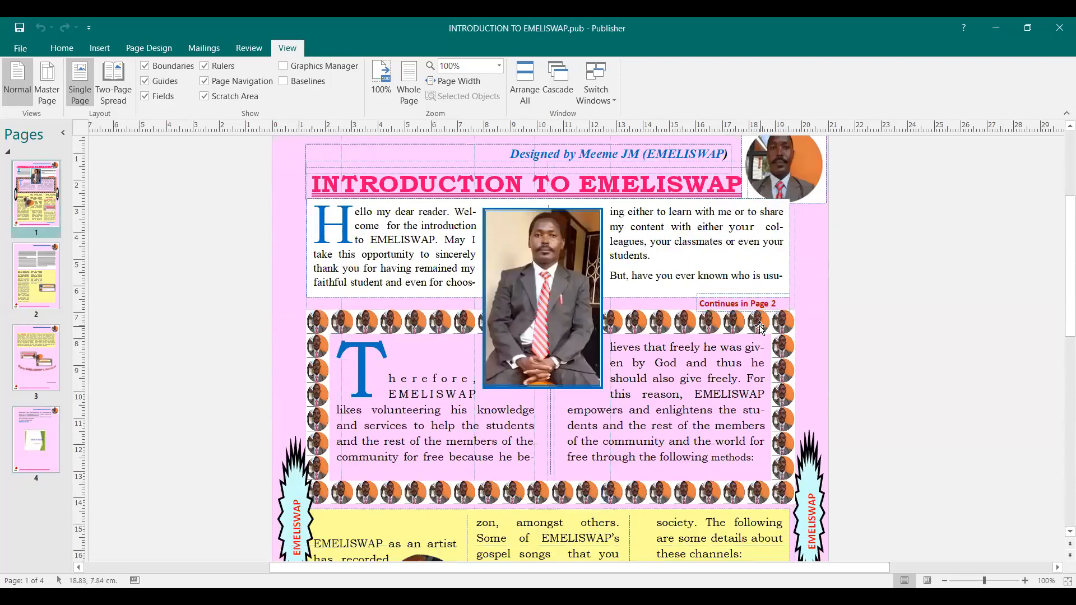
{"action": "scroll", "coordinate": [742, 323], "scroll_direction": "down", "scroll_amount": 5}
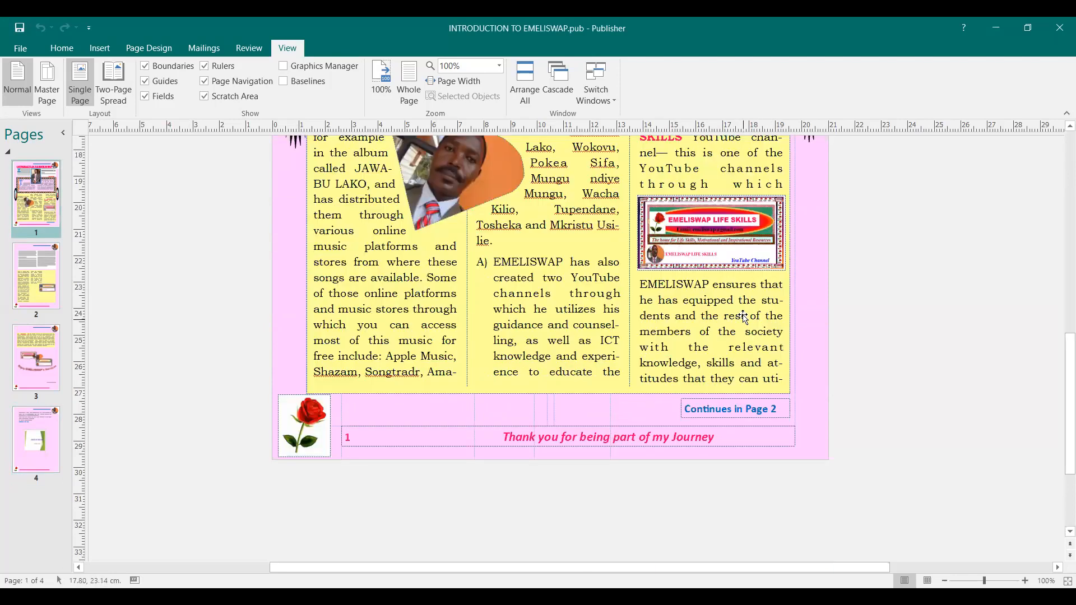
{"action": "scroll", "coordinate": [729, 320], "scroll_direction": "down", "scroll_amount": 3}
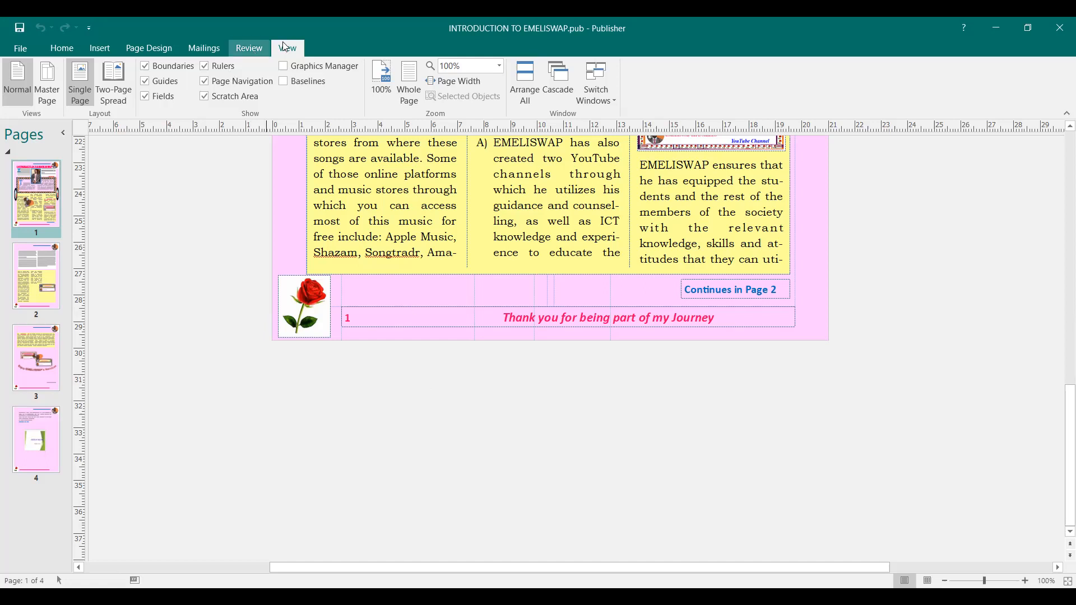
Step: Open the publication's master page and activate its footer text box for editing
{"action": "left_click", "coordinate": [50, 98]}
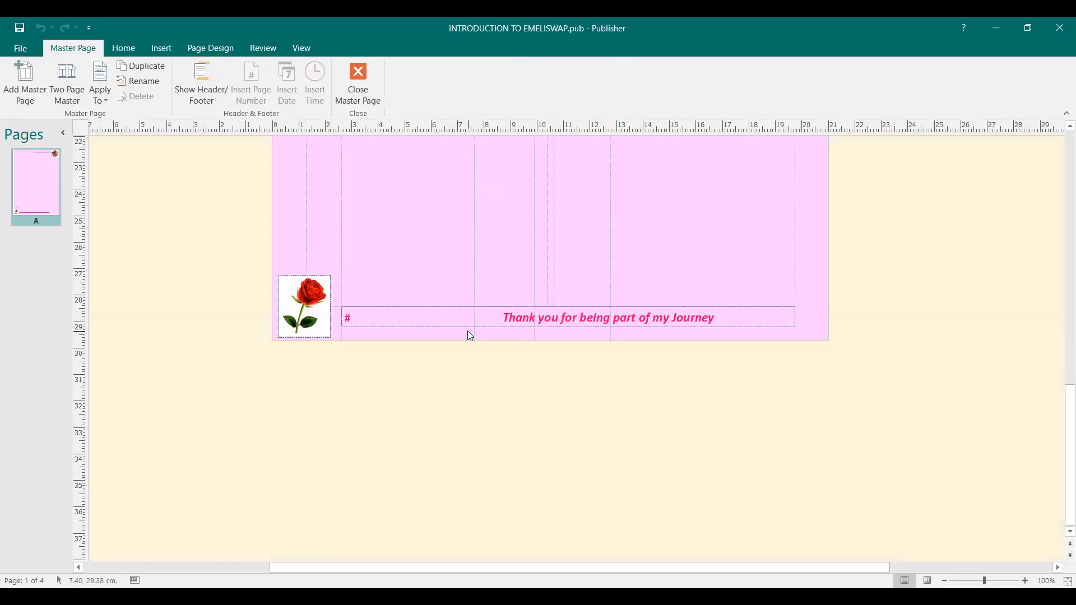
{"action": "scroll", "coordinate": [615, 250], "scroll_direction": "up", "scroll_amount": 2}
{"action": "scroll", "coordinate": [616, 250], "scroll_direction": "up", "scroll_amount": 2}
{"action": "scroll", "coordinate": [591, 318], "scroll_direction": "down", "scroll_amount": 4}
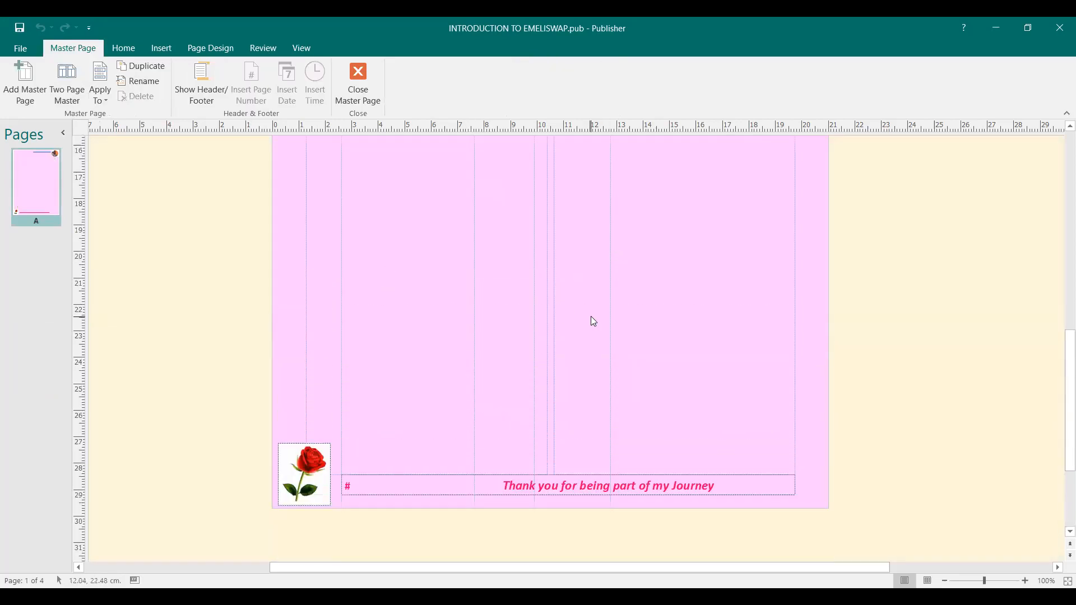
{"action": "left_click", "coordinate": [717, 317]}
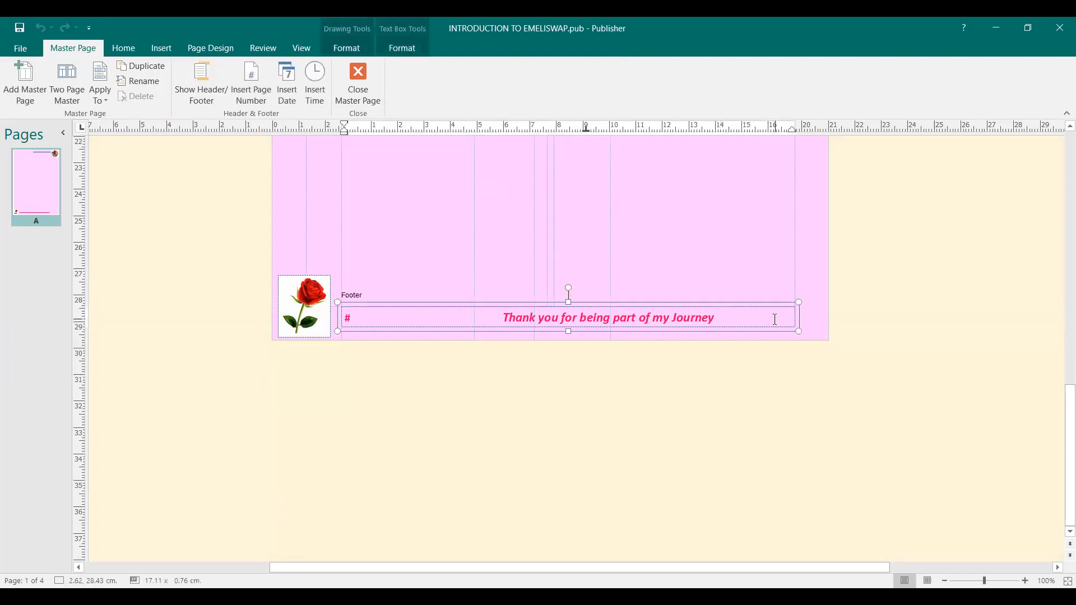
Step: Remove extra spaces before "Thank you for being part of my Journey" in the master page footer, freeing room after the sentence
{"action": "left_click", "coordinate": [500, 319]}
{"action": "key", "text": "BackSpace"}
{"action": "key", "text": "BackSpace"}
{"action": "key", "text": "BackSpace"}
{"action": "key", "text": "BackSpace"}
{"action": "key", "text": "BackSpace"}
{"action": "key", "text": "BackSpace"}
{"action": "key", "text": "BackSpace"}
{"action": "key", "text": "BackSpace"}
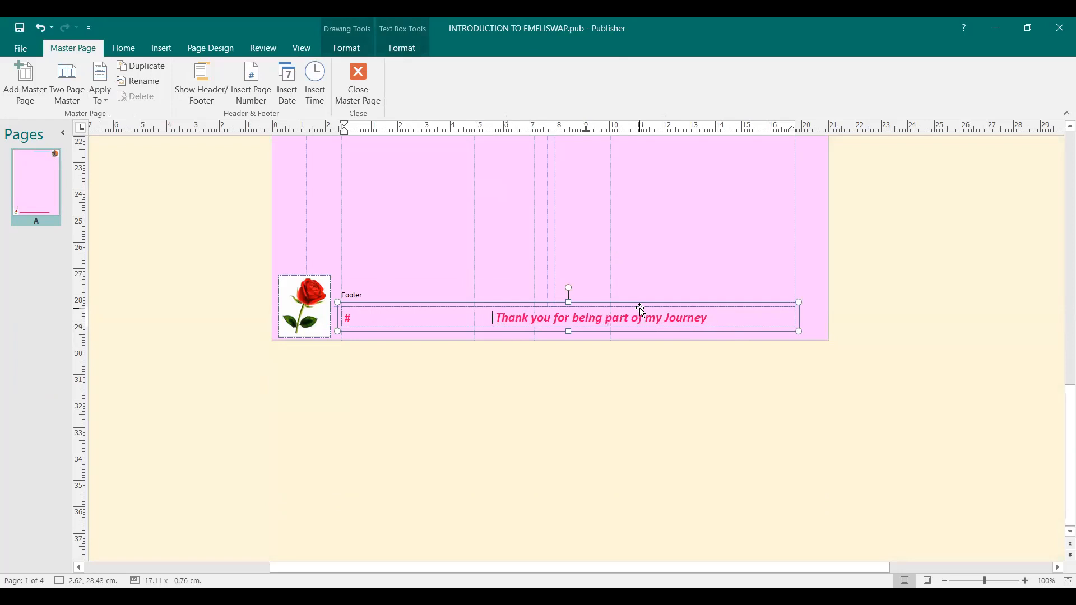
{"action": "key", "text": "BackSpace"}
{"action": "key", "text": "BackSpace"}
{"action": "key", "text": "BackSpace"}
{"action": "key", "text": "BackSpace"}
{"action": "key", "text": "BackSpace"}
{"action": "key", "text": "BackSpace"}
{"action": "key", "text": "BackSpace"}
{"action": "key", "text": "BackSpace"}
{"action": "key", "text": "BackSpace"}
{"action": "key", "text": "BackSpace"}
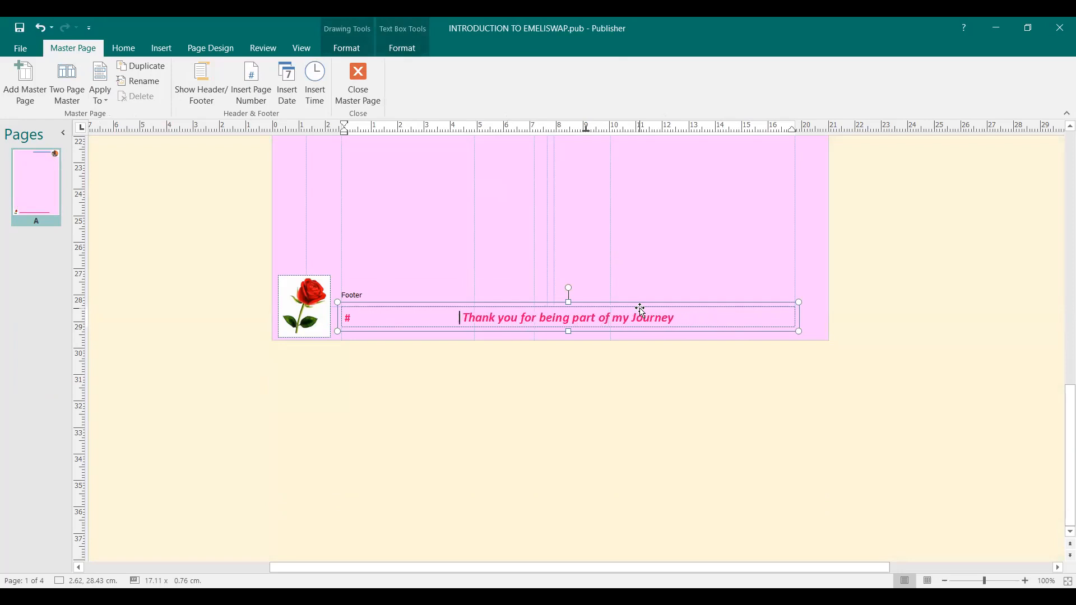
{"action": "key", "text": "BackSpace"}
{"action": "key", "text": "BackSpace"}
{"action": "key", "text": "BackSpace"}
{"action": "key", "text": "BackSpace"}
{"action": "key", "text": "BackSpace"}
{"action": "key", "text": "BackSpace"}
{"action": "key", "text": "BackSpace"}
{"action": "key", "text": "BackSpace"}
{"action": "key", "text": "BackSpace"}
{"action": "key", "text": "BackSpace"}
{"action": "key", "text": "BackSpace"}
{"action": "key", "text": "BackSpace"}
{"action": "key", "text": "BackSpace"}
{"action": "key", "text": "BackSpace"}
{"action": "key", "text": "BackSpace"}
{"action": "key", "text": "BackSpace"}
{"action": "key", "text": "BackSpace"}
{"action": "key", "text": "BackSpace"}
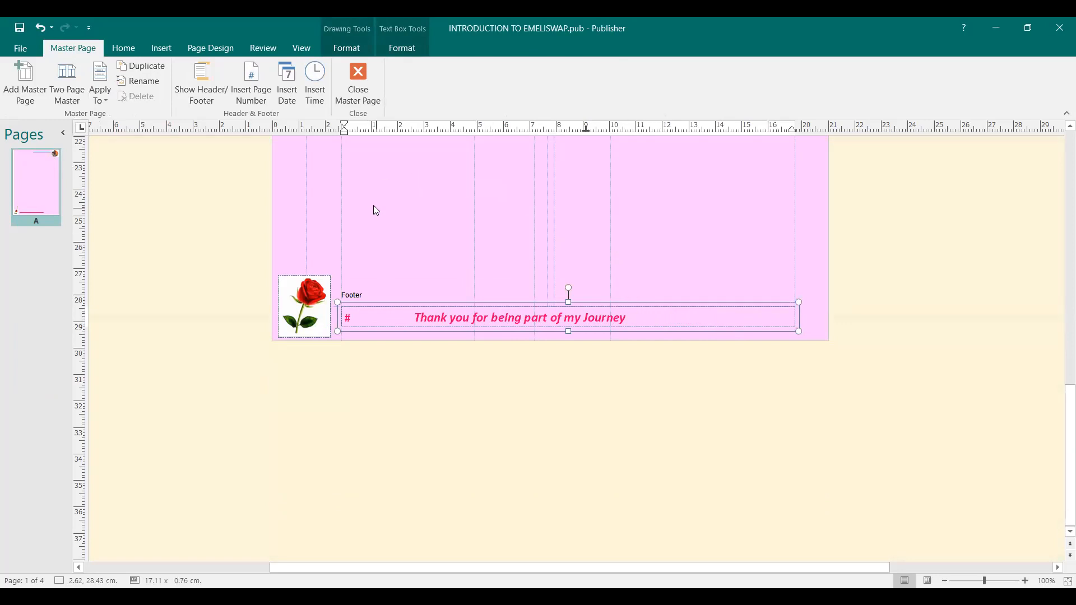
Step: Insert an automatically updating date and time after "my Journey" in the footer, using the format "11/4/2023 10:05 PM"
{"action": "left_click", "coordinate": [164, 48]}
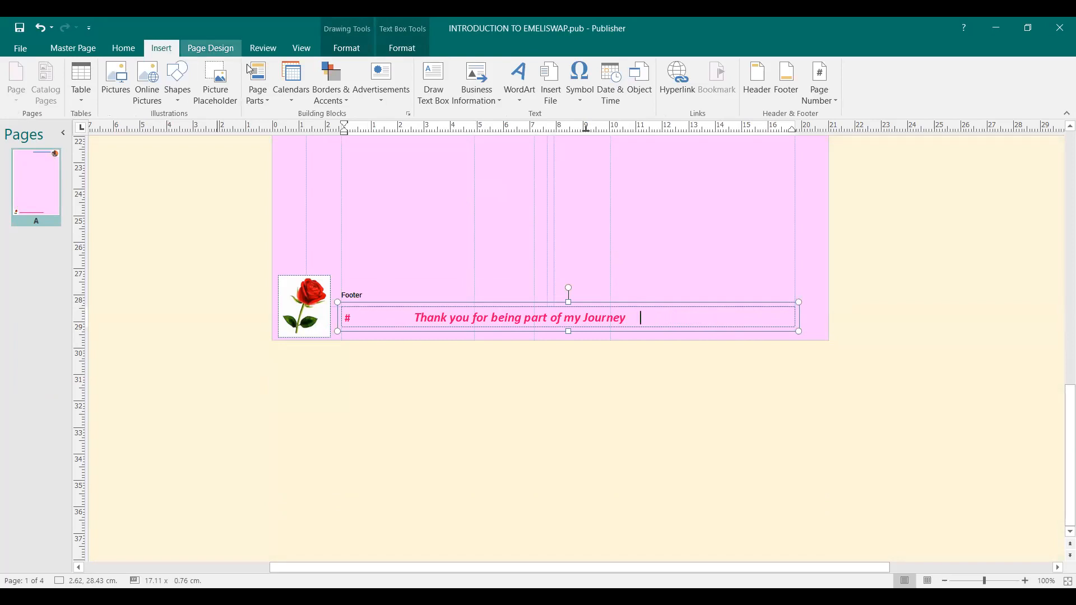
{"action": "left_click", "coordinate": [612, 95]}
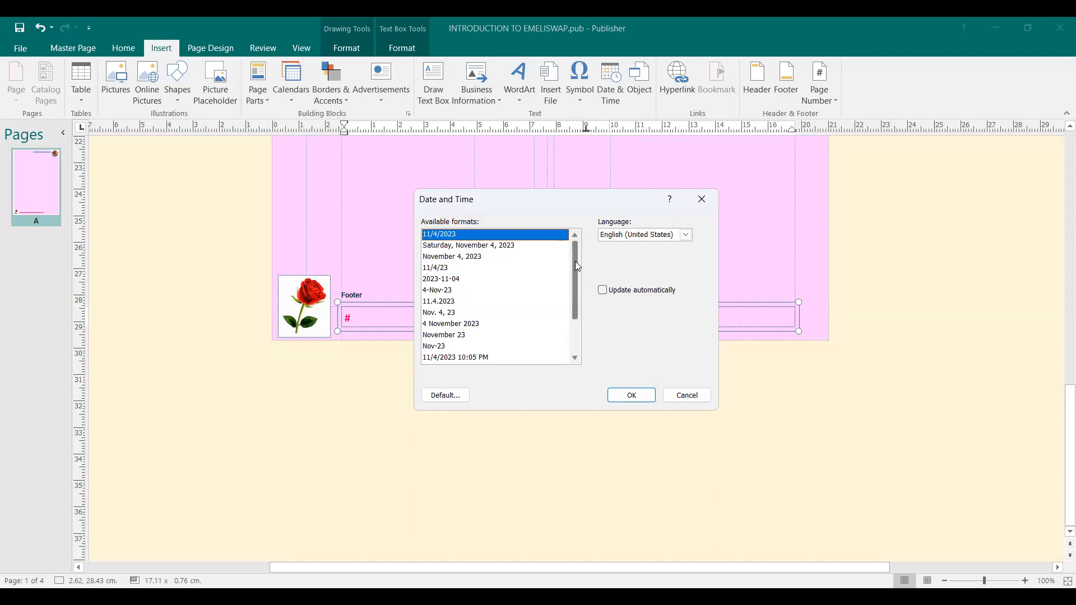
{"action": "left_click_drag", "start_coordinate": [574, 267], "coordinate": [575, 297]}
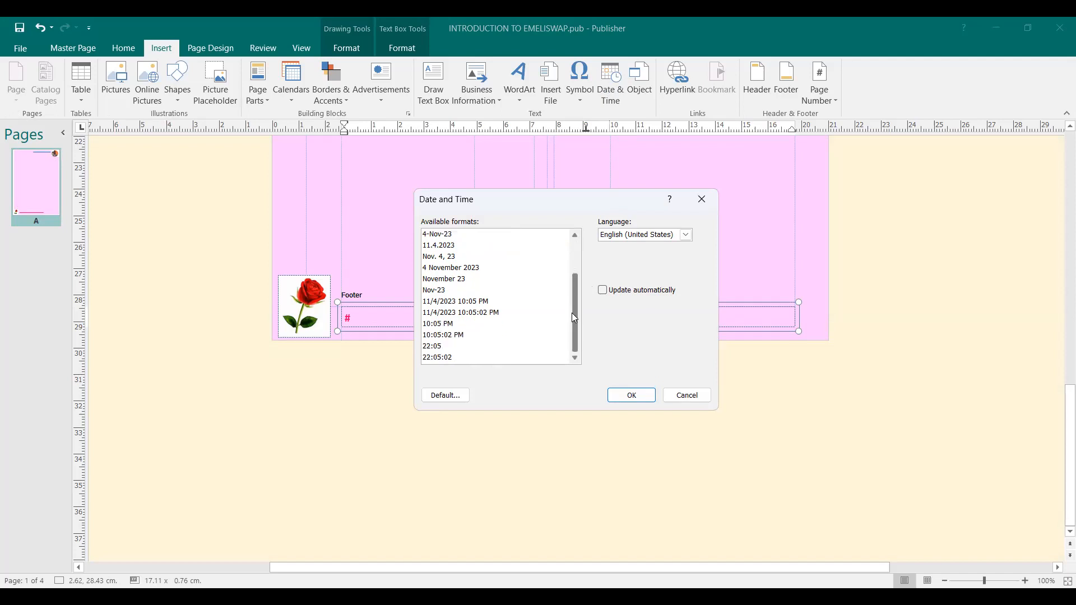
{"action": "left_click", "coordinate": [491, 313]}
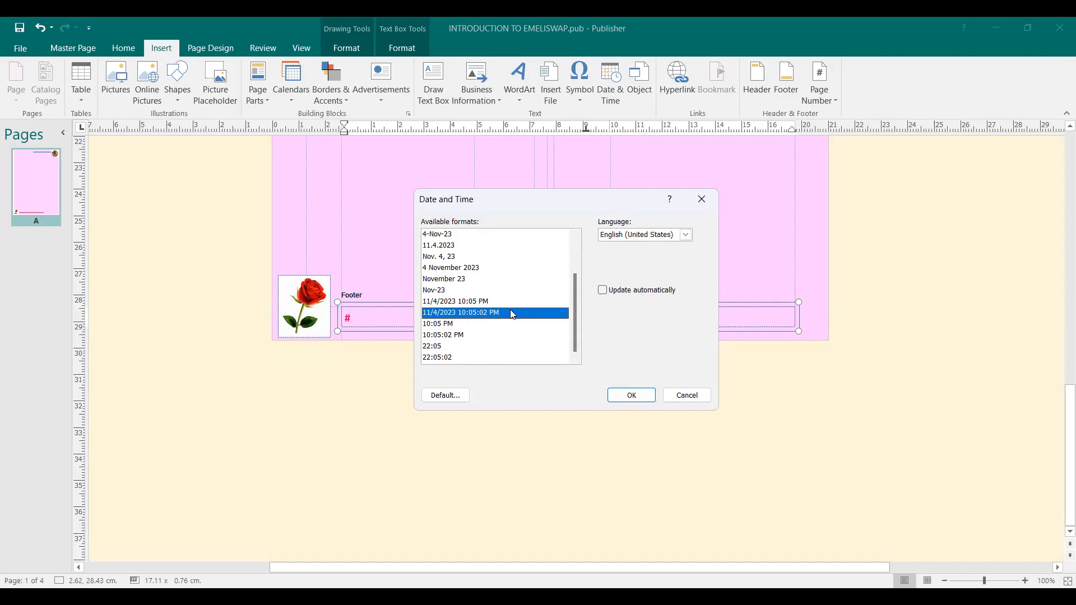
{"action": "left_click", "coordinate": [477, 303]}
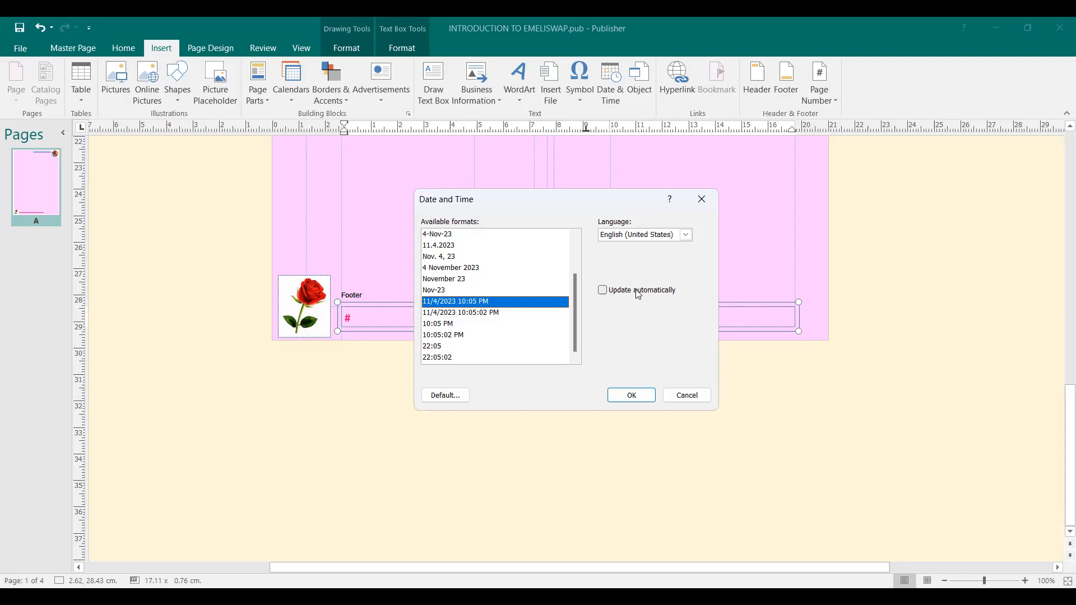
{"action": "left_click", "coordinate": [603, 291]}
{"action": "left_click", "coordinate": [633, 395]}
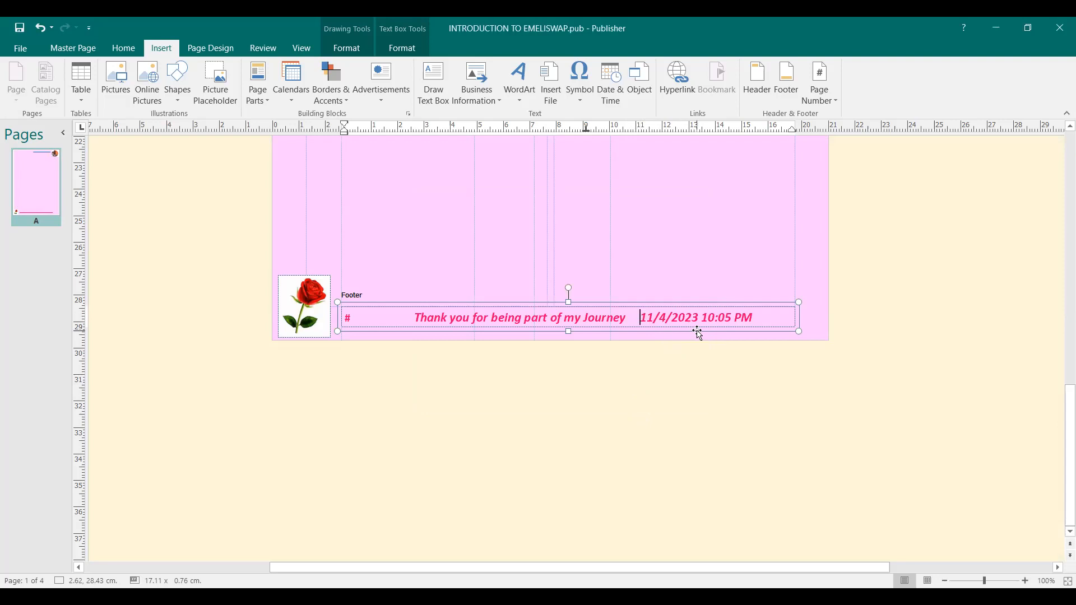
Step: Change the font colour of the footer's date and time to the standard blue and deselect the text box
{"action": "left_click", "coordinate": [642, 317]}
{"action": "double_click", "coordinate": [644, 317]}
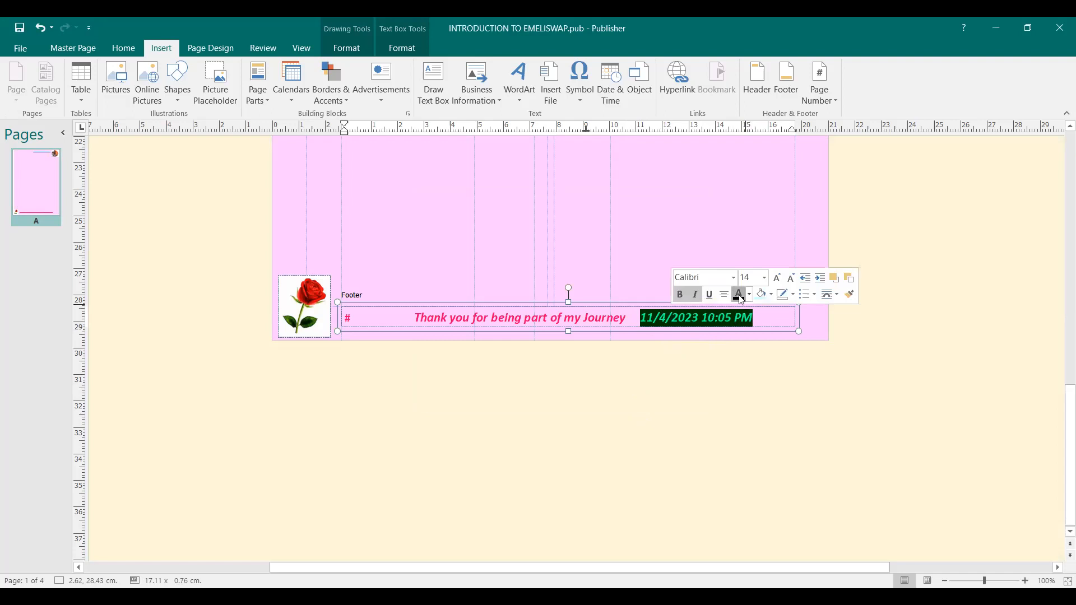
{"action": "left_click", "coordinate": [744, 294]}
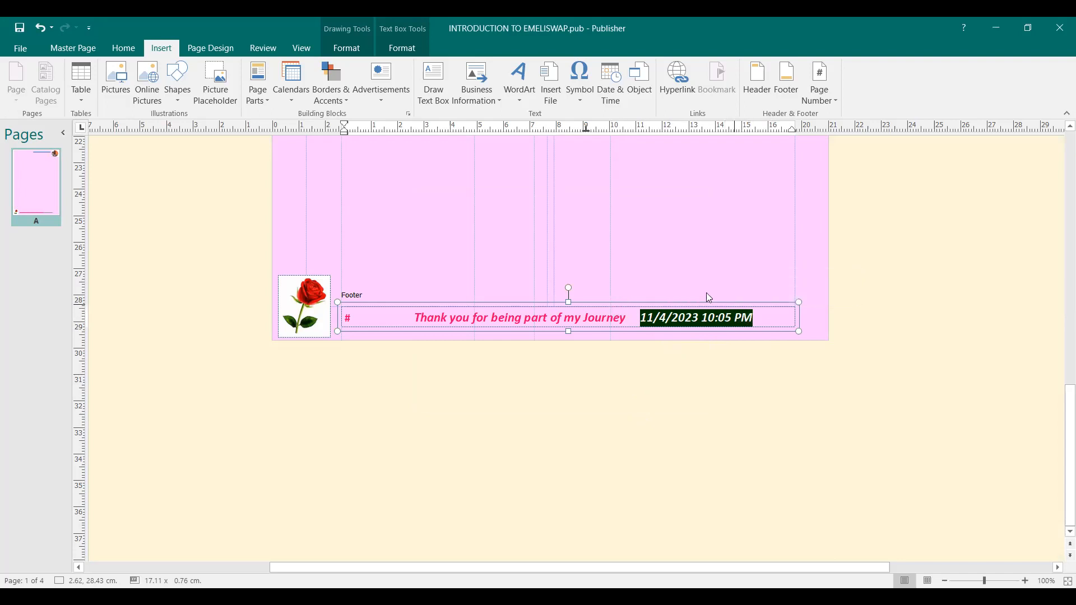
{"action": "left_click", "coordinate": [124, 50]}
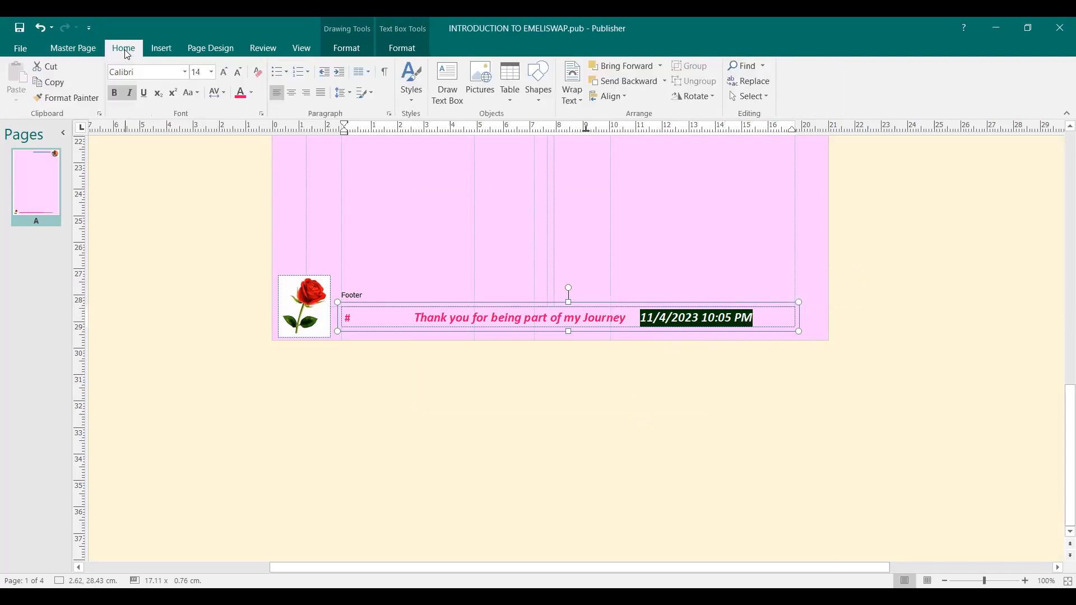
{"action": "left_click", "coordinate": [252, 94]}
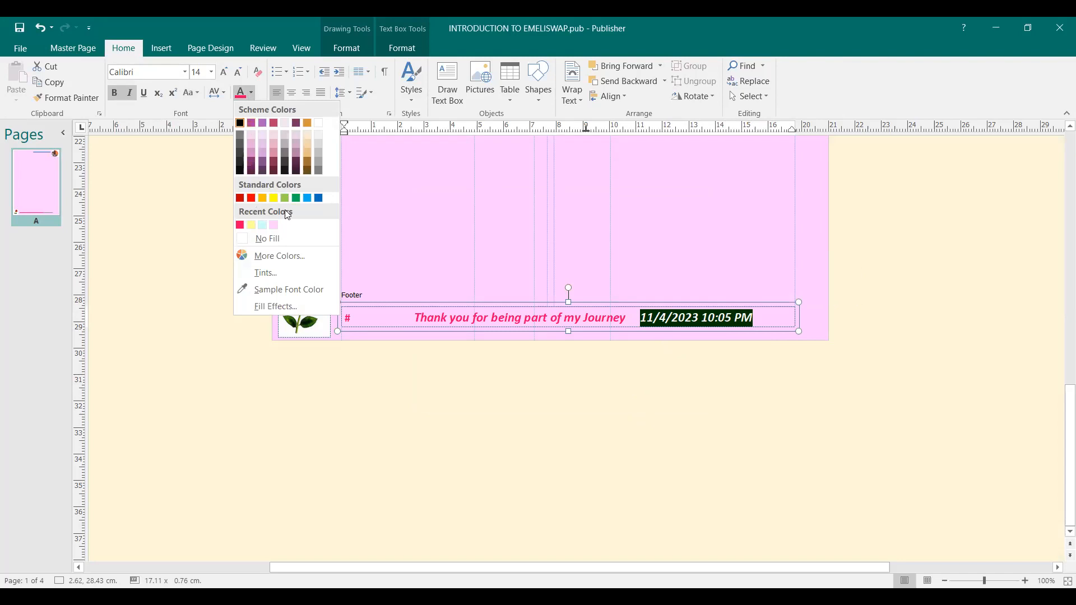
{"action": "left_click", "coordinate": [319, 198]}
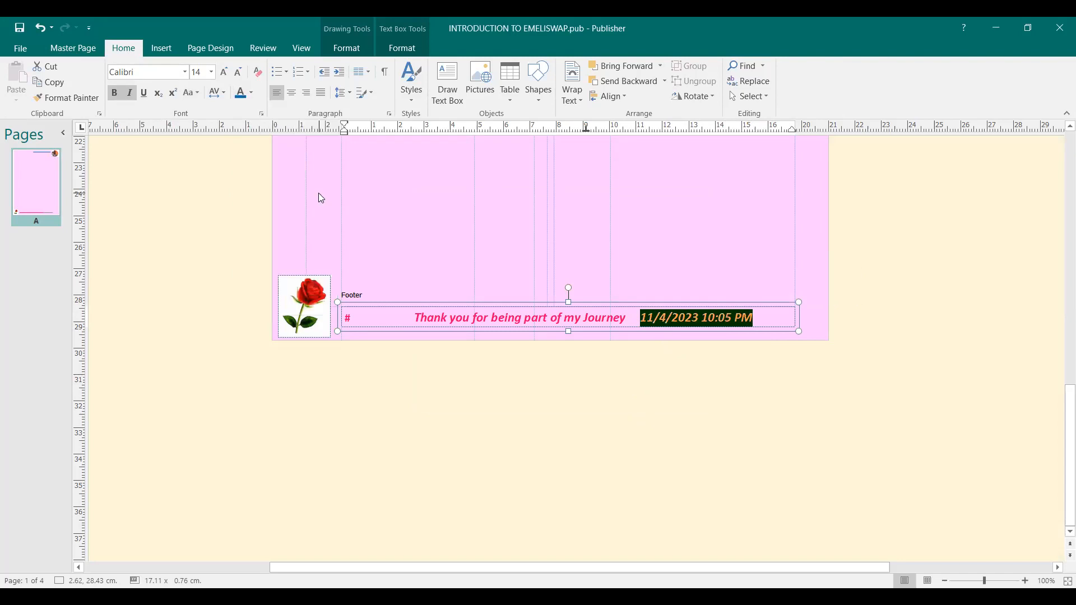
{"action": "left_click", "coordinate": [726, 267]}
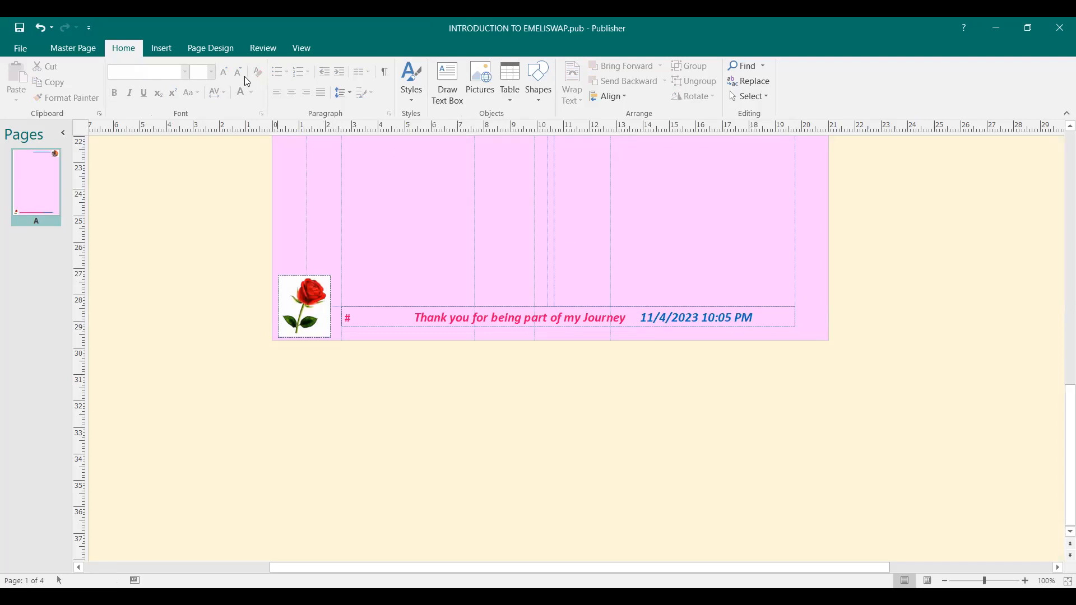
Step: Save the publication and close the master page view
{"action": "left_click", "coordinate": [21, 31]}
{"action": "left_click", "coordinate": [75, 49]}
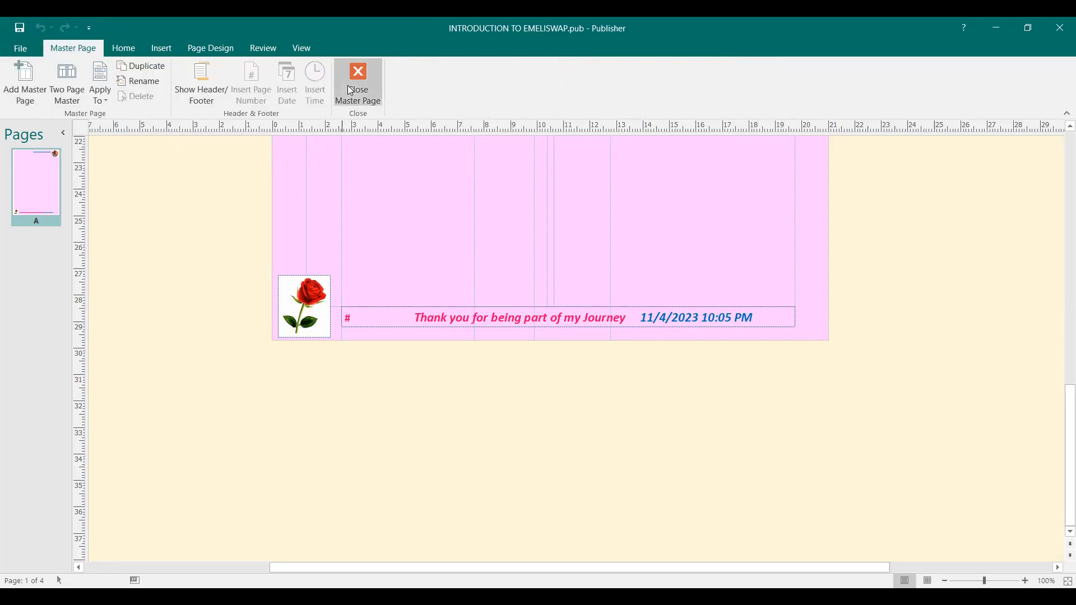
{"action": "left_click", "coordinate": [367, 101]}
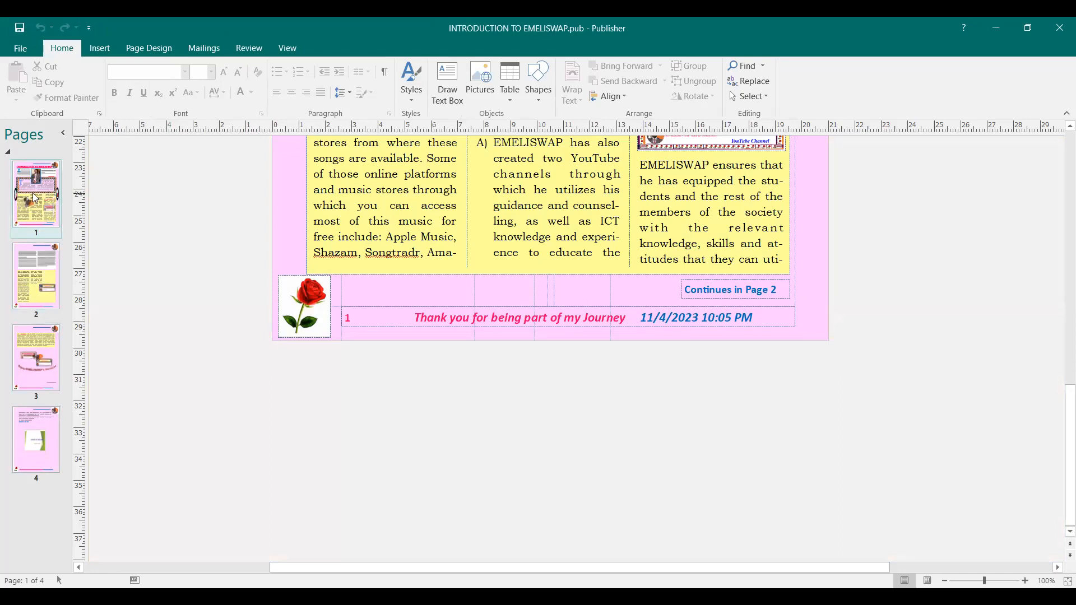
Step: Check the footer's date and time on pages 1 through 4, and return to the slide presentation
{"action": "scroll", "coordinate": [742, 306], "scroll_direction": "up", "scroll_amount": 5}
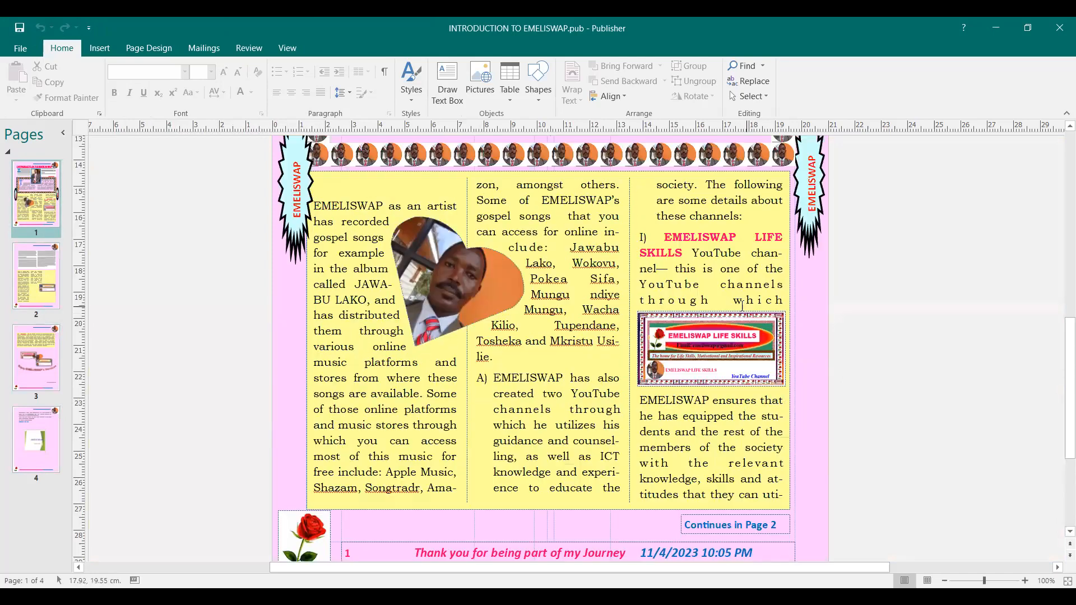
{"action": "scroll", "coordinate": [741, 306], "scroll_direction": "up", "scroll_amount": 7}
{"action": "scroll", "coordinate": [742, 306], "scroll_direction": "down", "scroll_amount": 1}
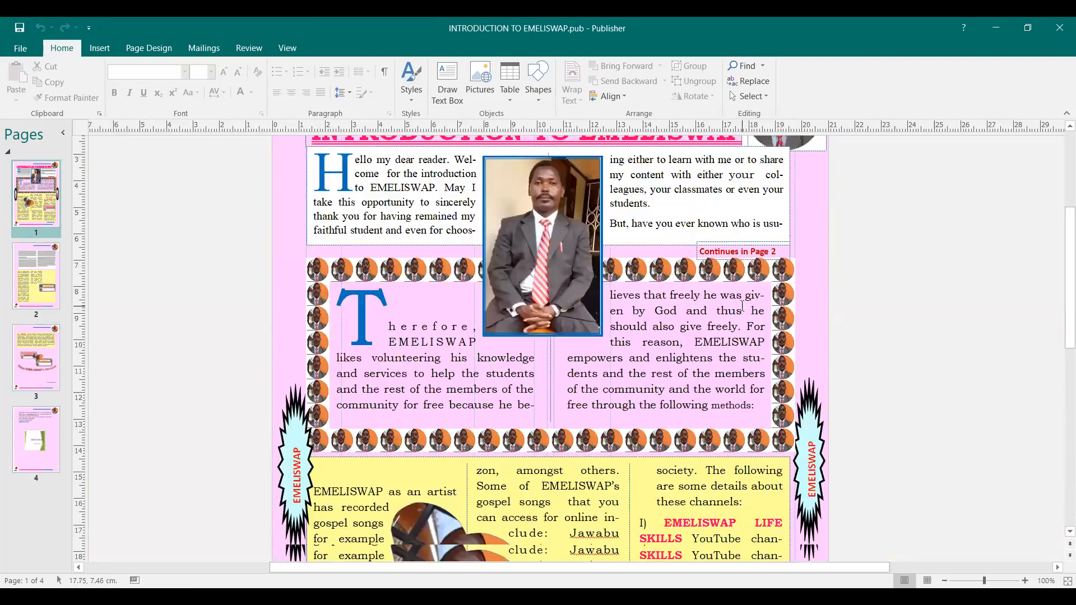
{"action": "scroll", "coordinate": [741, 306], "scroll_direction": "down", "scroll_amount": 10}
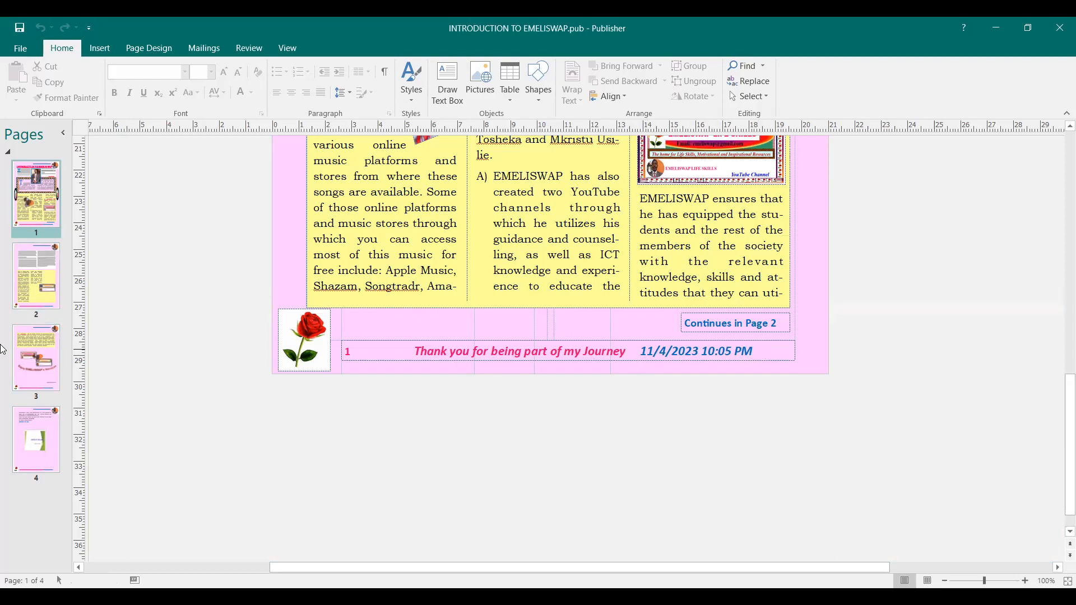
{"action": "left_click", "coordinate": [32, 288]}
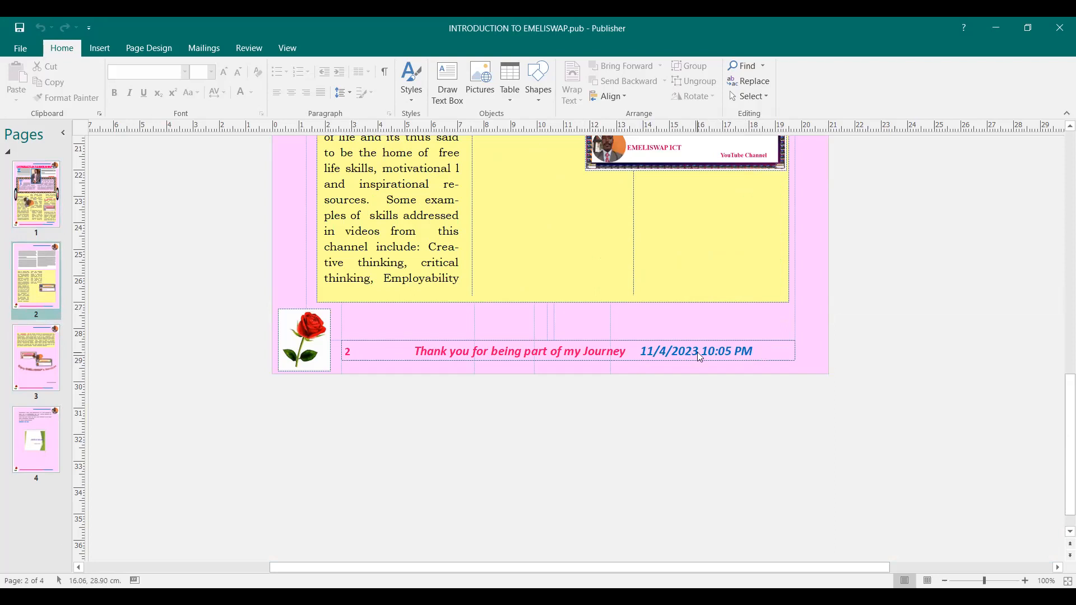
{"action": "left_click", "coordinate": [45, 366]}
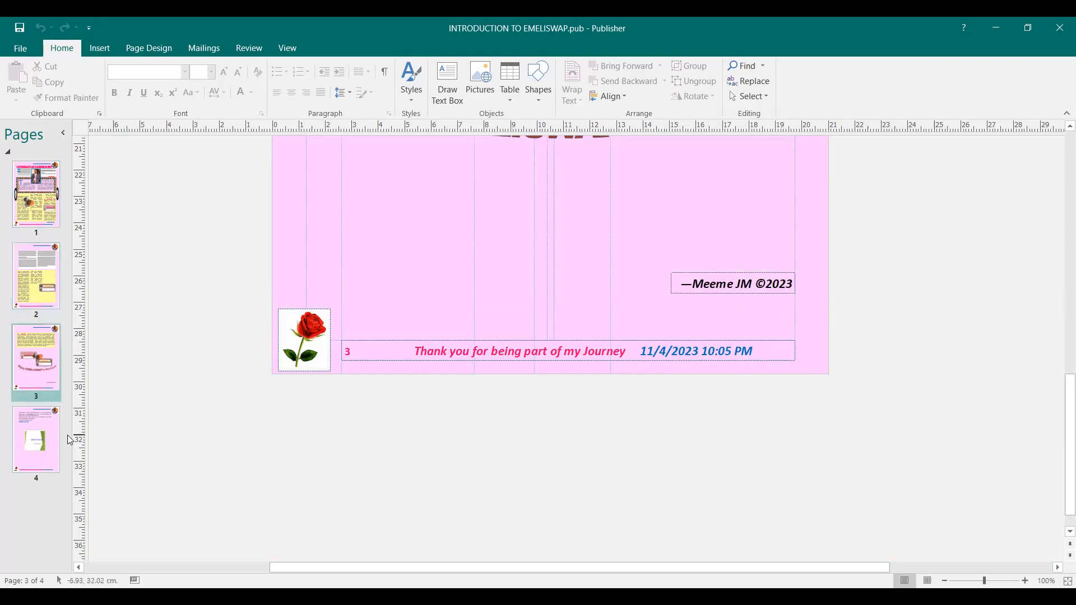
{"action": "left_click", "coordinate": [44, 446]}
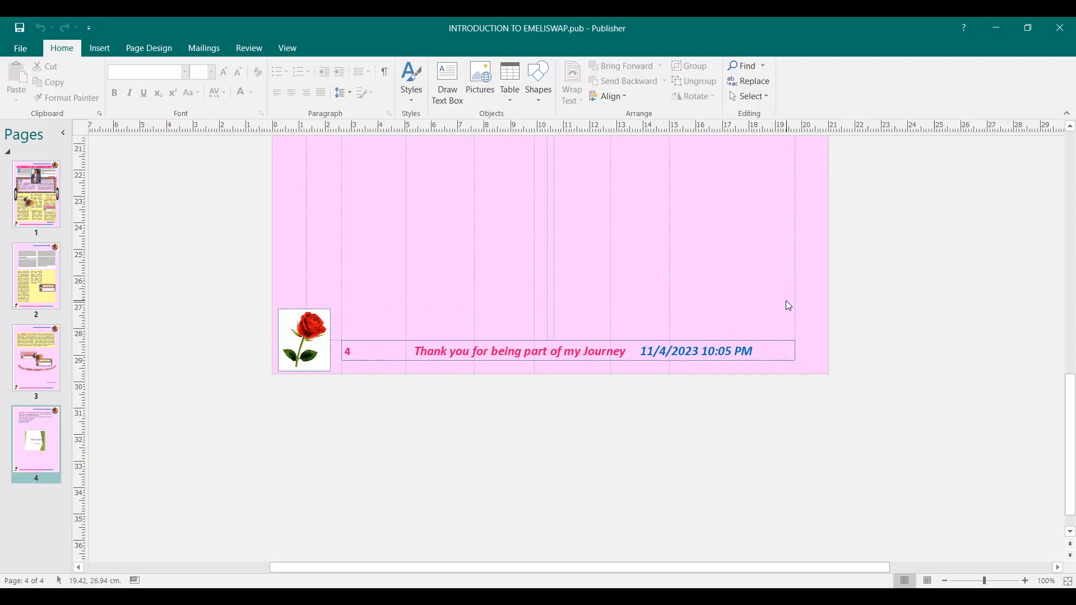
{"action": "scroll", "coordinate": [720, 283], "scroll_direction": "up", "scroll_amount": 5}
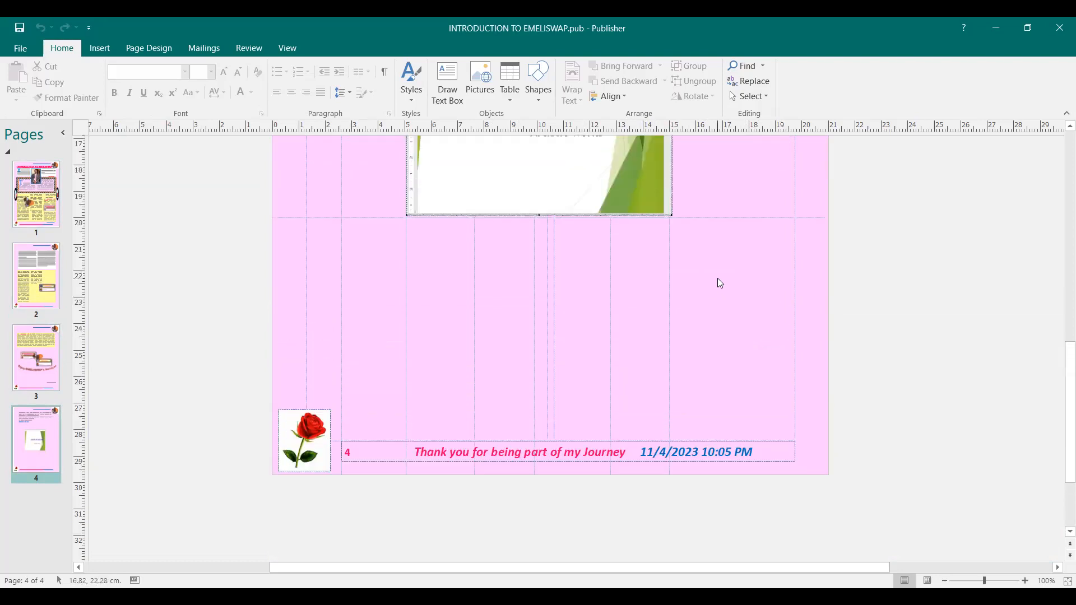
{"action": "scroll", "coordinate": [720, 283], "scroll_direction": "up", "scroll_amount": 3}
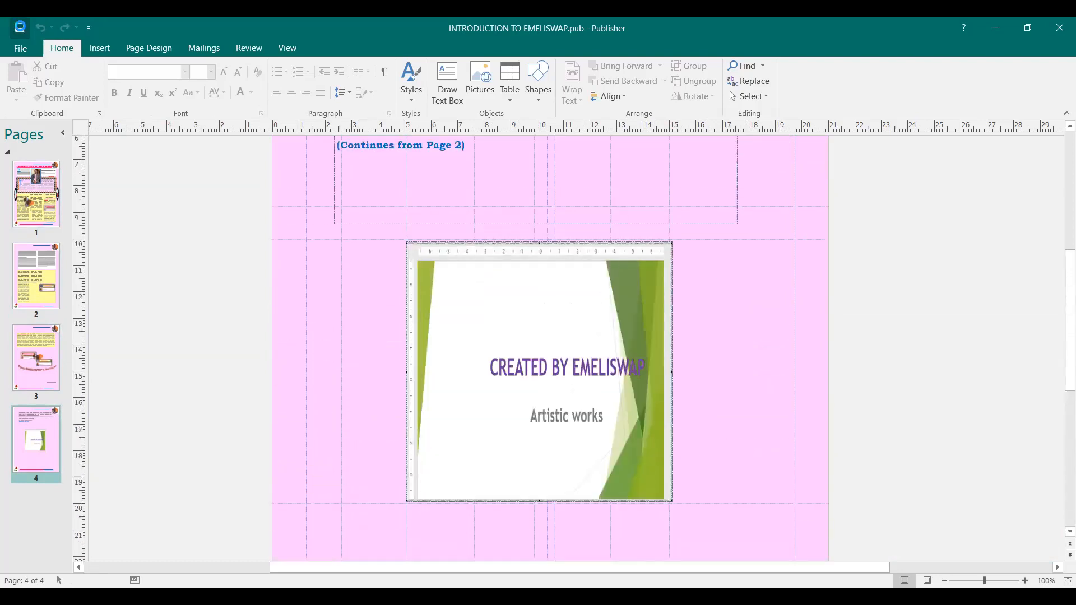
{"action": "left_click", "coordinate": [1061, 26]}
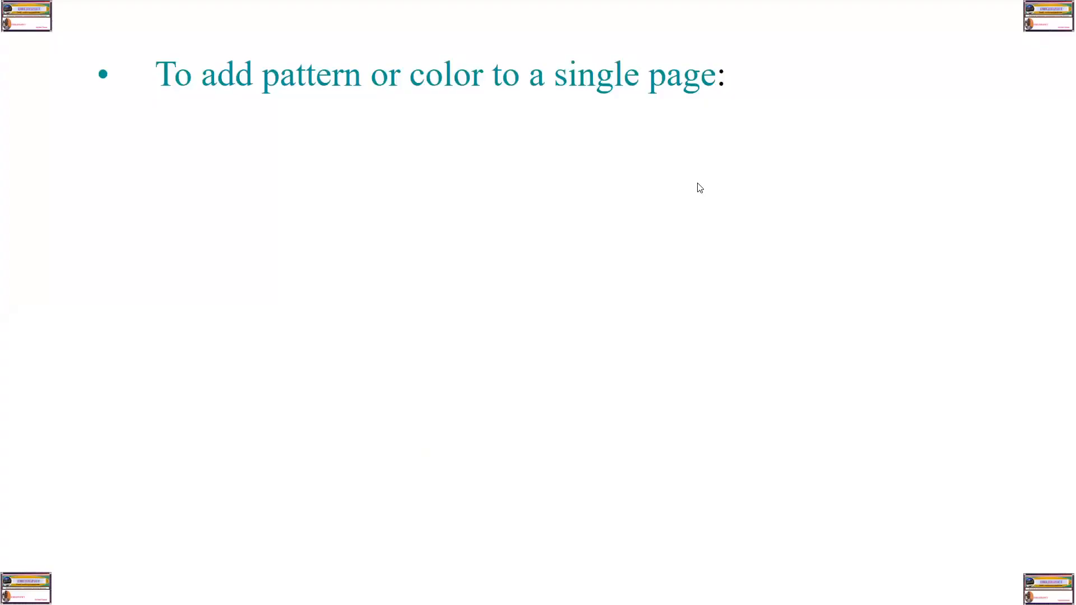
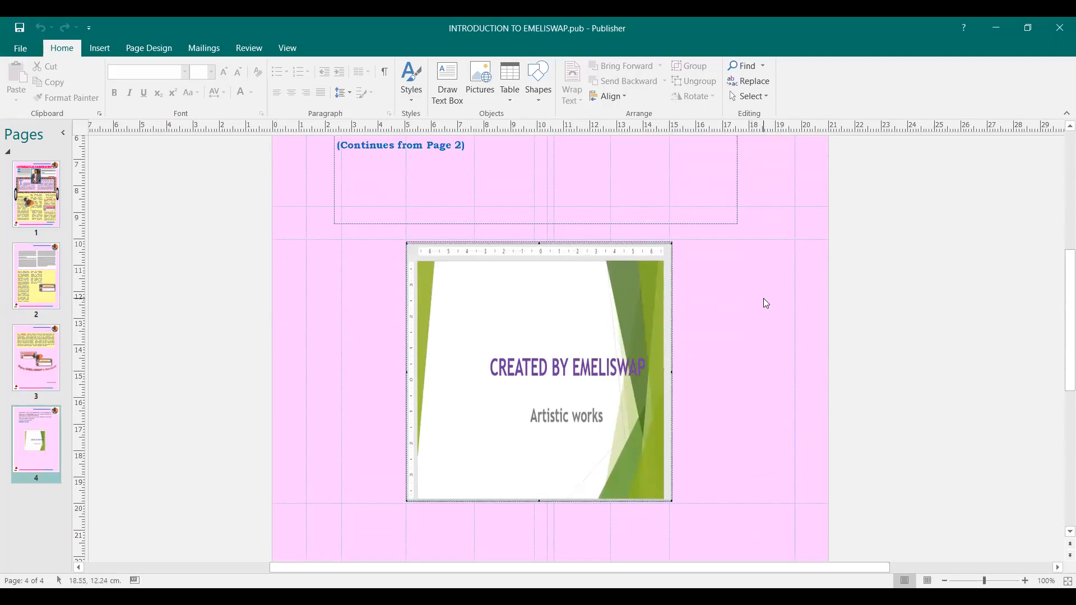
Step: Open the detailed background formatting for page 4 and choose a solid fill
{"action": "scroll", "coordinate": [760, 301], "scroll_direction": "down", "scroll_amount": 2}
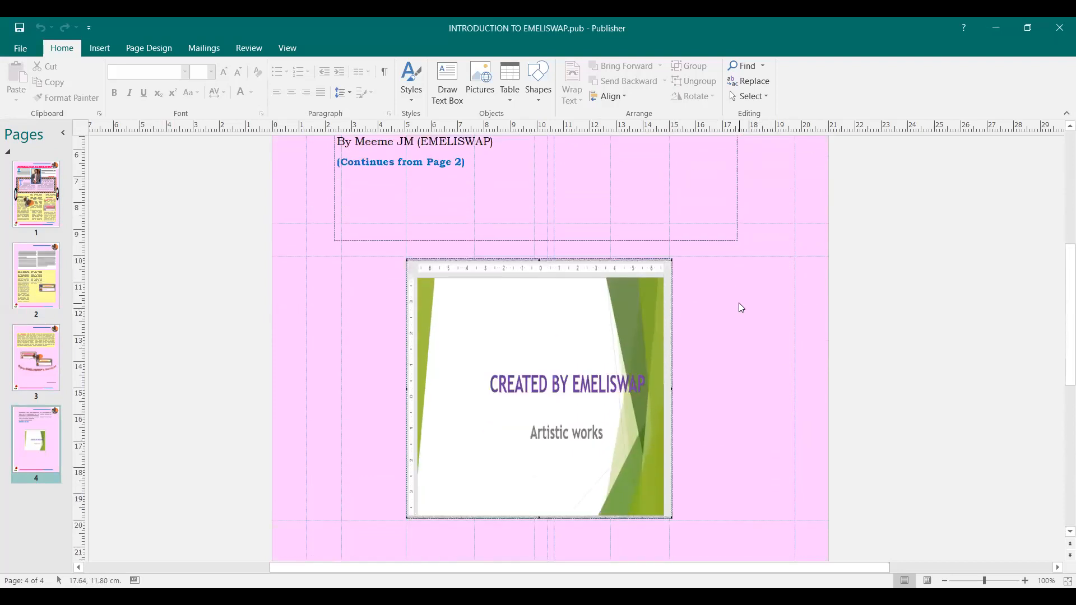
{"action": "scroll", "coordinate": [742, 308], "scroll_direction": "up", "scroll_amount": 1}
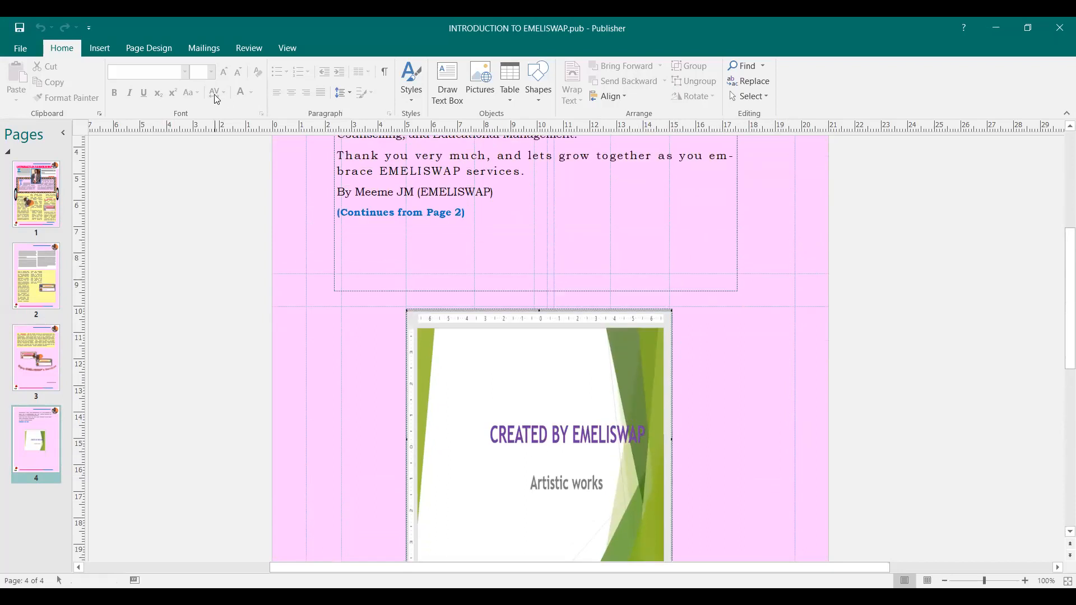
{"action": "left_click", "coordinate": [155, 43]}
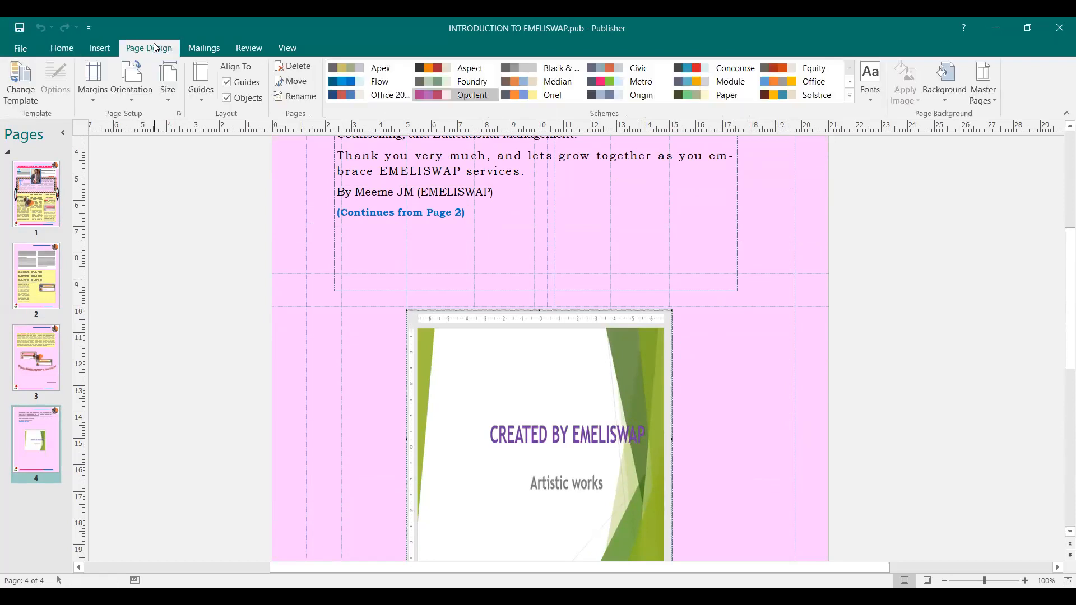
{"action": "left_click", "coordinate": [944, 94]}
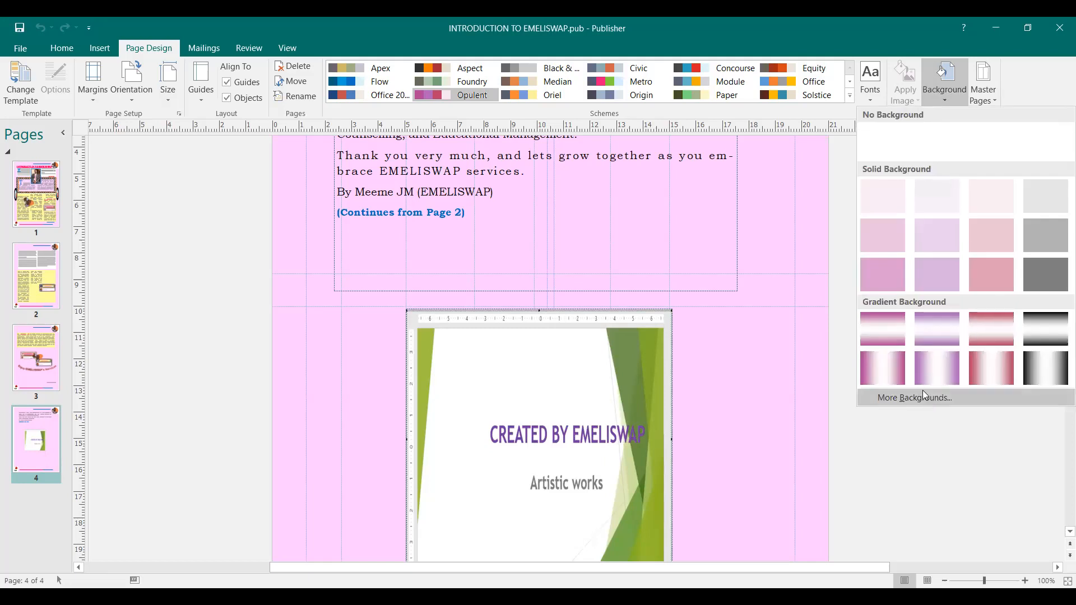
{"action": "left_click", "coordinate": [923, 391]}
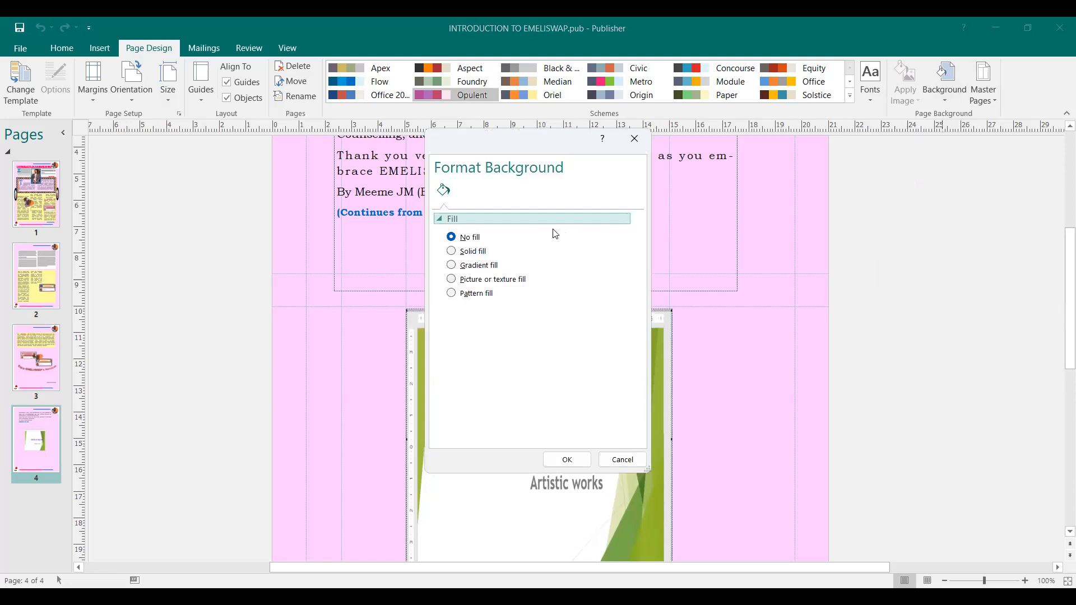
{"action": "left_click", "coordinate": [471, 253]}
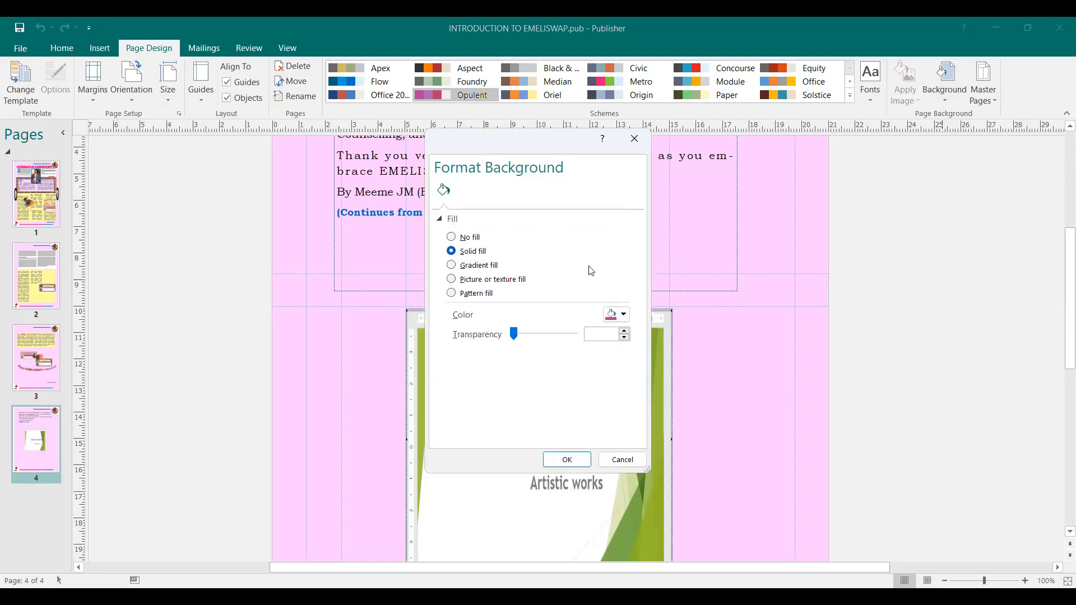
Step: Set the solid fill to light cyan from the standard colour palette and apply it to page 4's background
{"action": "left_click", "coordinate": [623, 316]}
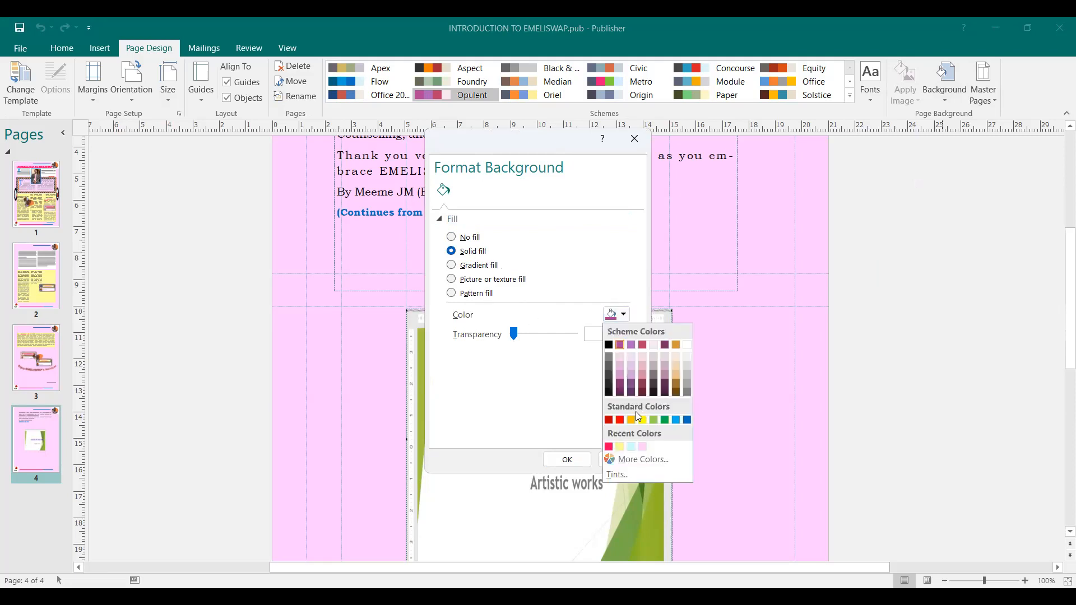
{"action": "left_click", "coordinate": [635, 461]}
{"action": "left_click", "coordinate": [431, 197]}
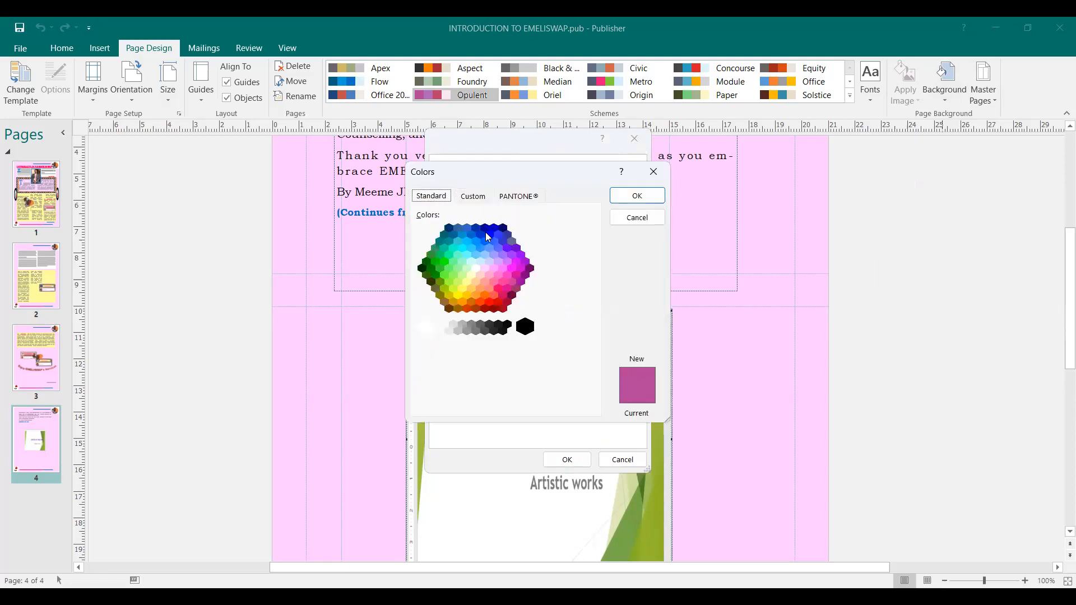
{"action": "left_click", "coordinate": [470, 263]}
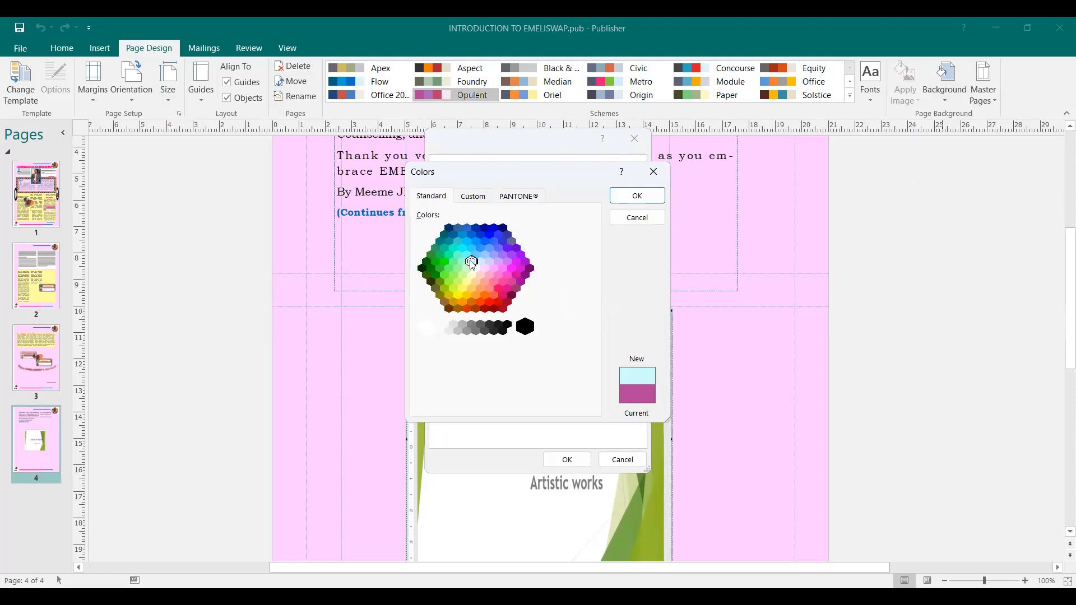
{"action": "left_click", "coordinate": [637, 196]}
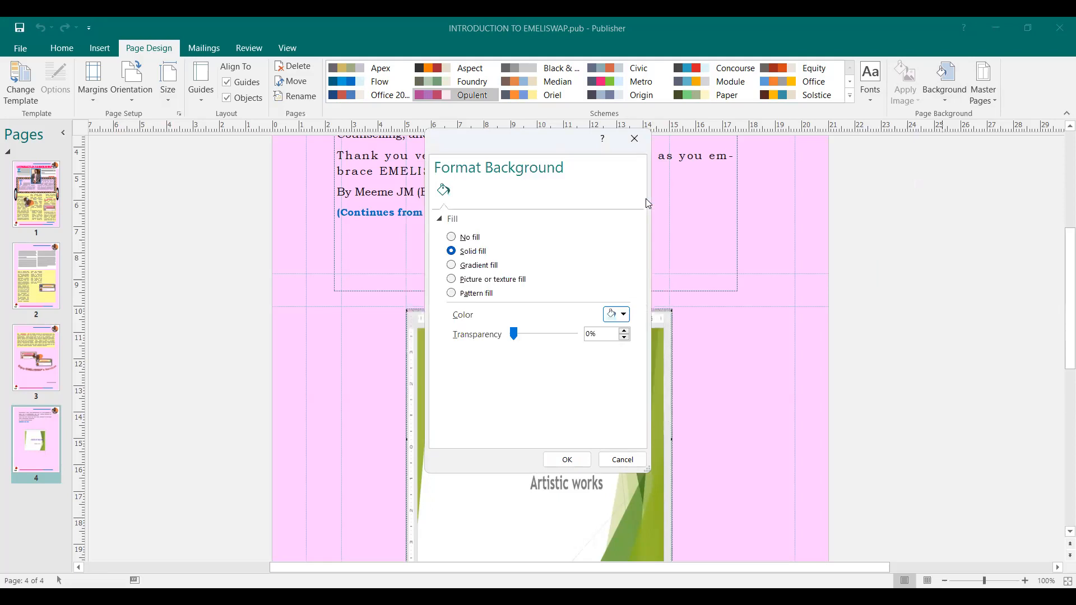
{"action": "left_click", "coordinate": [570, 461]}
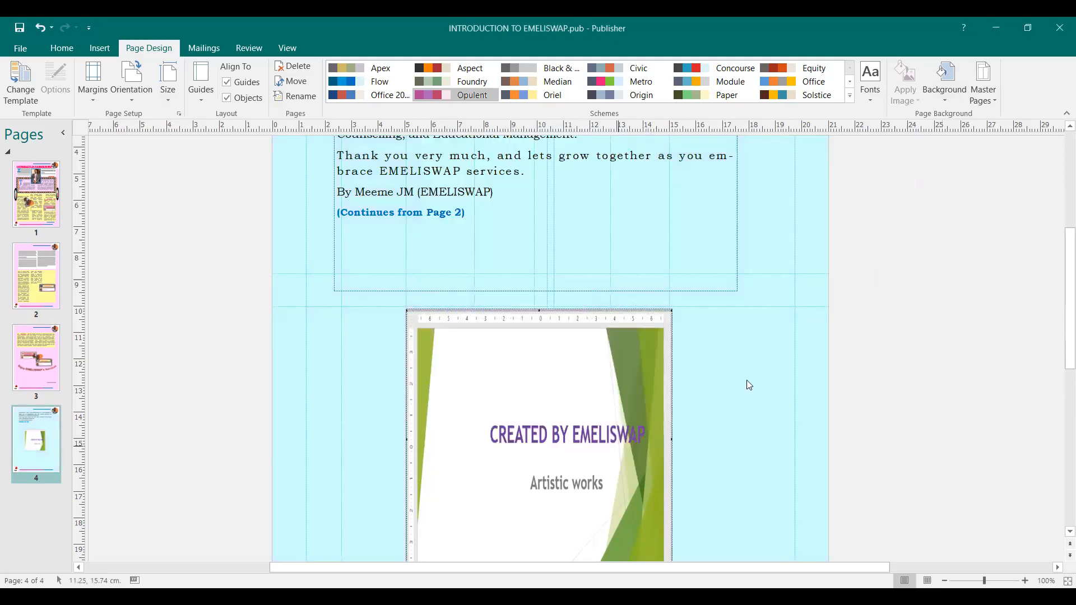
Step: Examine page 4's background from the header down to the footer
{"action": "scroll", "coordinate": [785, 342], "scroll_direction": "up", "scroll_amount": 4}
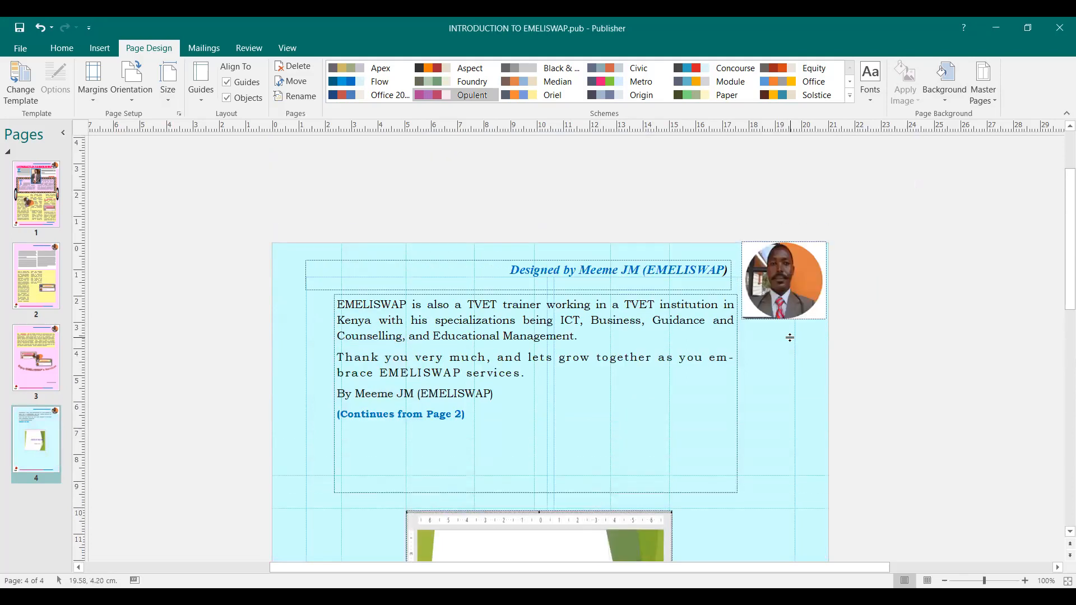
{"action": "scroll", "coordinate": [791, 336], "scroll_direction": "down", "scroll_amount": 5}
{"action": "scroll", "coordinate": [804, 334], "scroll_direction": "down", "scroll_amount": 5}
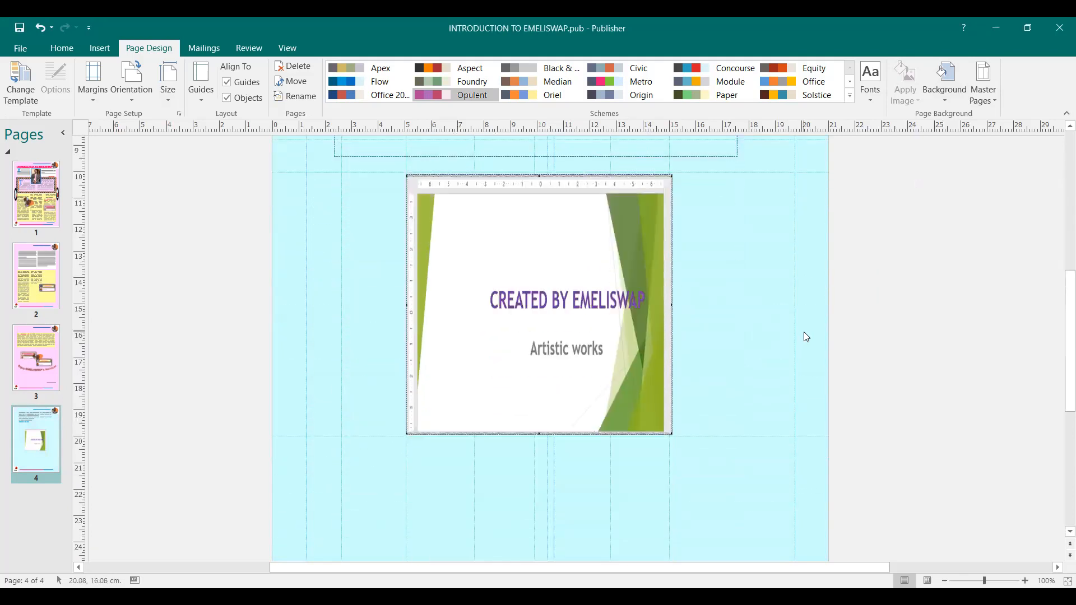
{"action": "scroll", "coordinate": [805, 333], "scroll_direction": "up", "scroll_amount": 4}
{"action": "scroll", "coordinate": [803, 336], "scroll_direction": "up", "scroll_amount": 4}
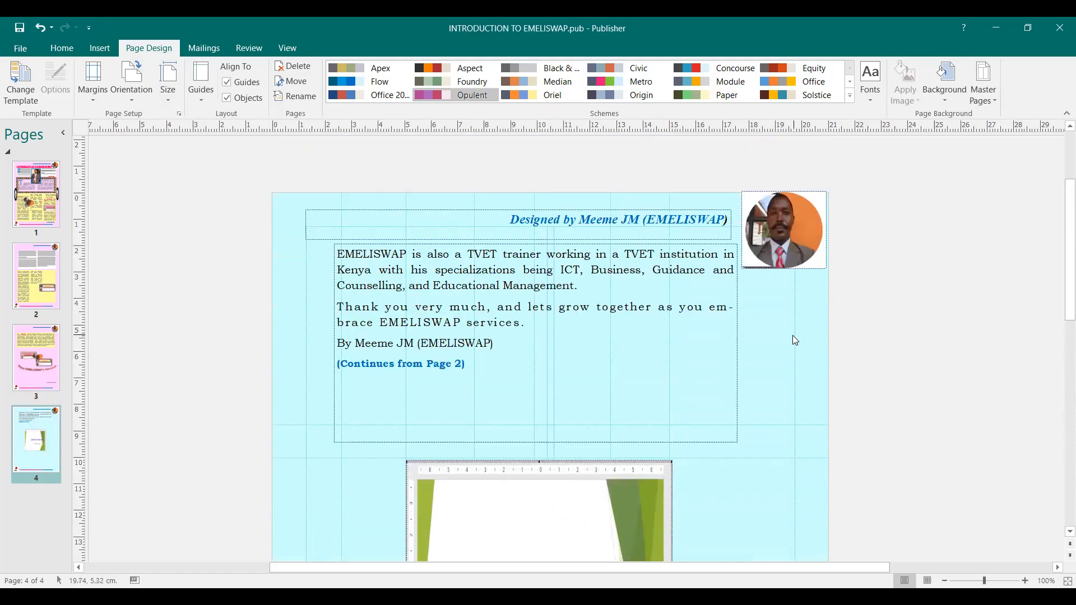
{"action": "scroll", "coordinate": [792, 336], "scroll_direction": "down", "scroll_amount": 7}
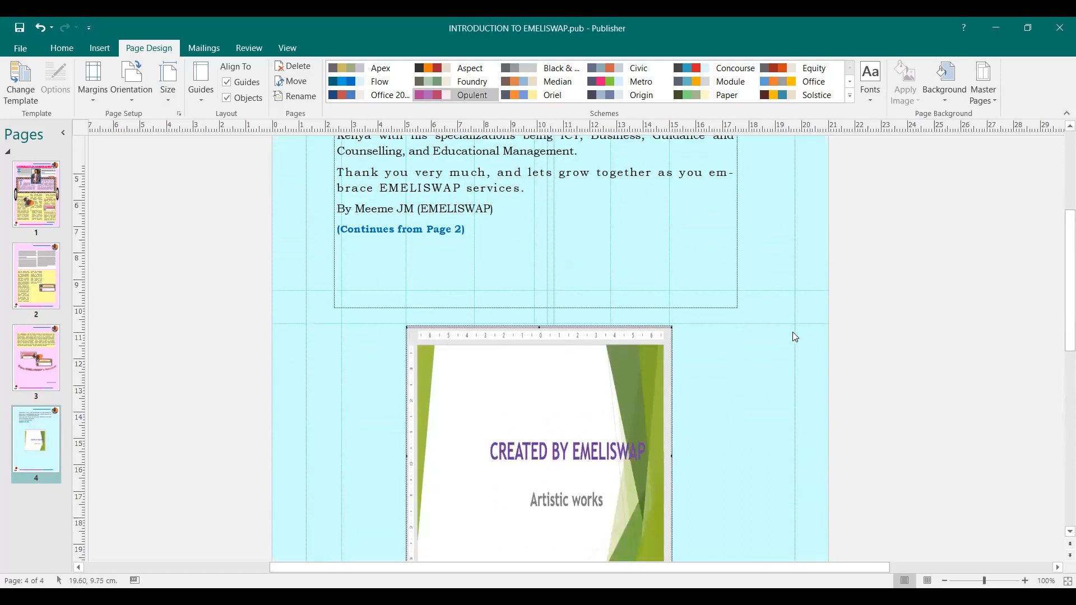
{"action": "scroll", "coordinate": [798, 334], "scroll_direction": "down", "scroll_amount": 2}
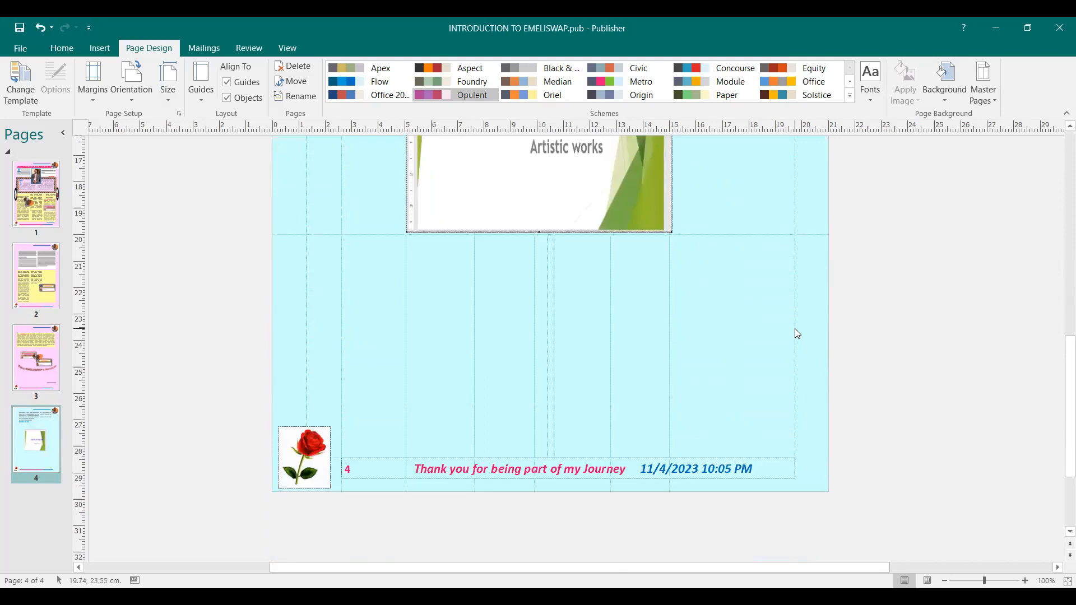
{"action": "scroll", "coordinate": [794, 333], "scroll_direction": "up", "scroll_amount": 7}
{"action": "scroll", "coordinate": [787, 334], "scroll_direction": "up", "scroll_amount": 5}
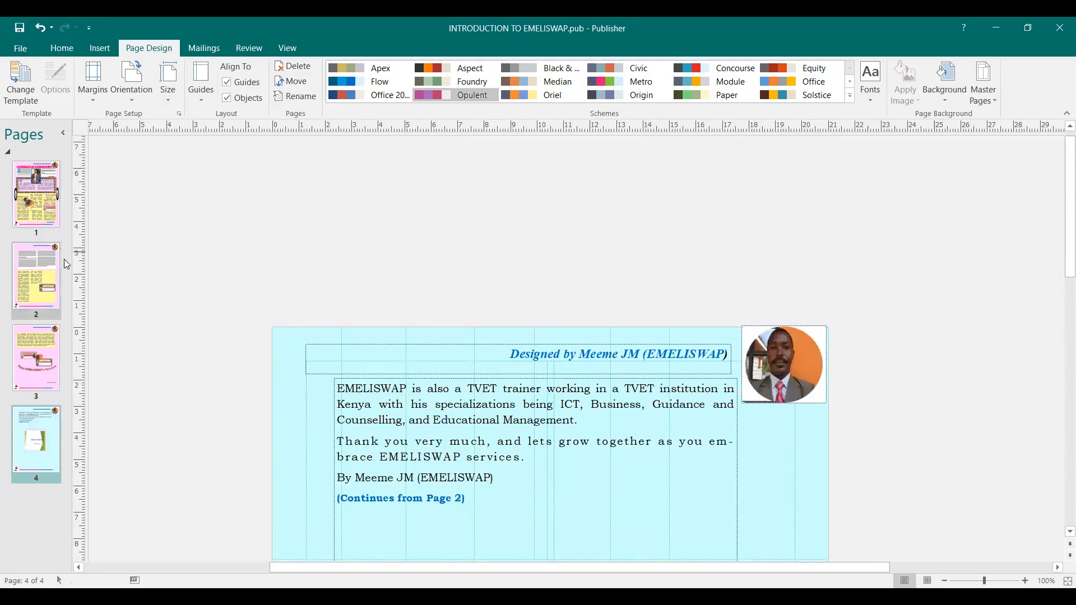
Step: Go to page 1, open its detailed background formatting and choose a gradient fill
{"action": "left_click", "coordinate": [45, 213]}
{"action": "scroll", "coordinate": [608, 370], "scroll_direction": "down", "scroll_amount": 5}
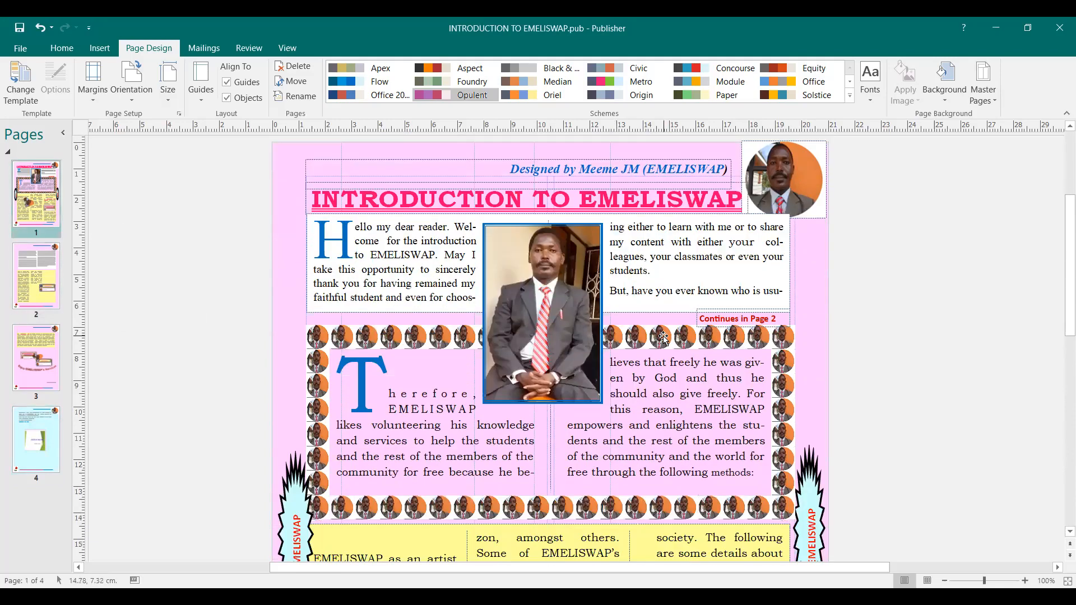
{"action": "scroll", "coordinate": [738, 334], "scroll_direction": "up", "scroll_amount": 3}
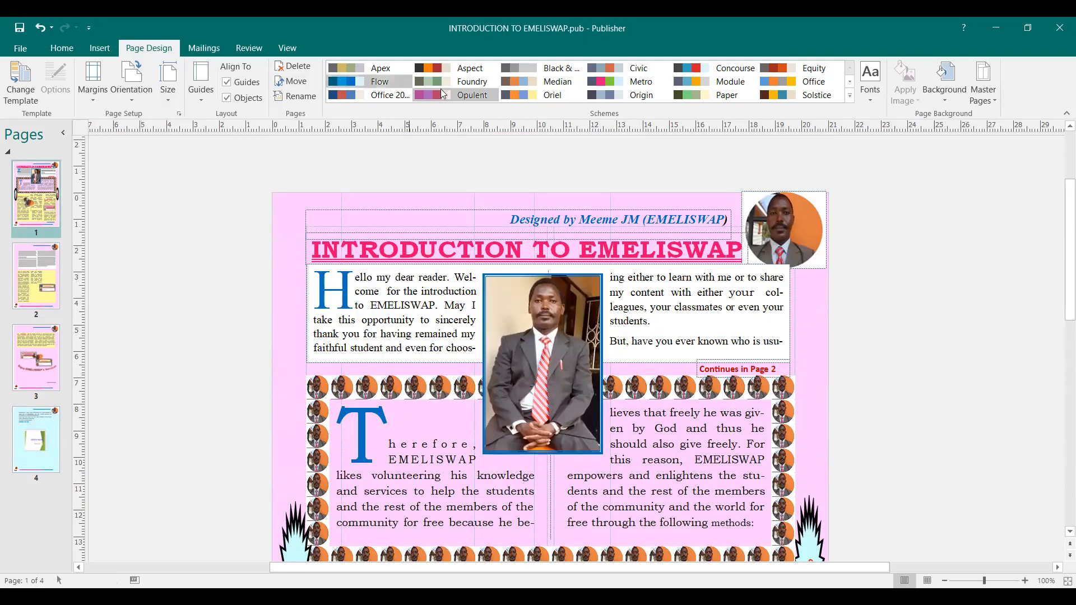
{"action": "left_click", "coordinate": [944, 103]}
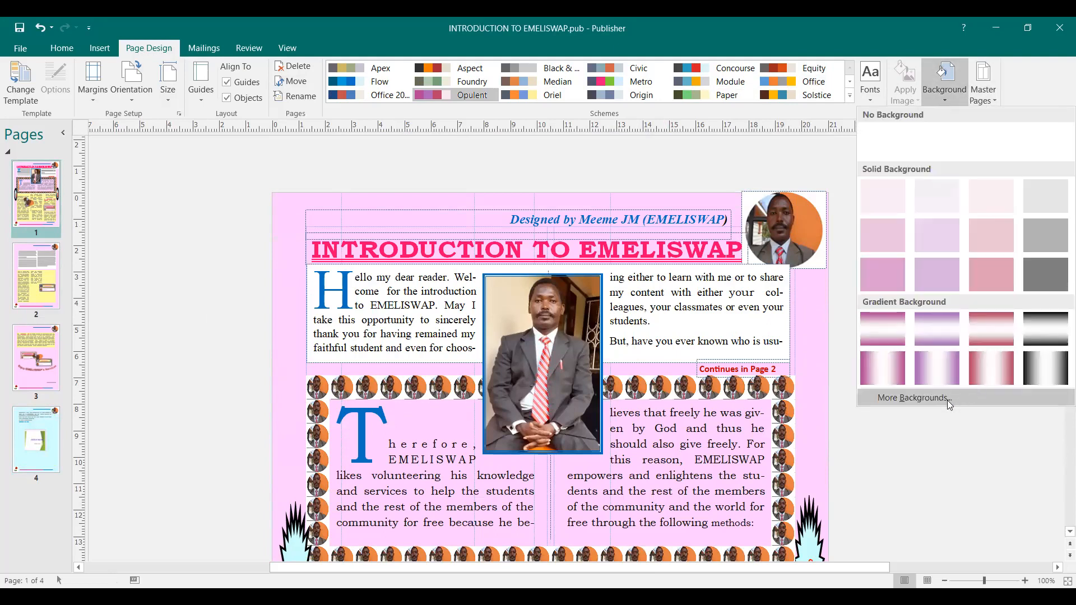
{"action": "left_click", "coordinate": [946, 399]}
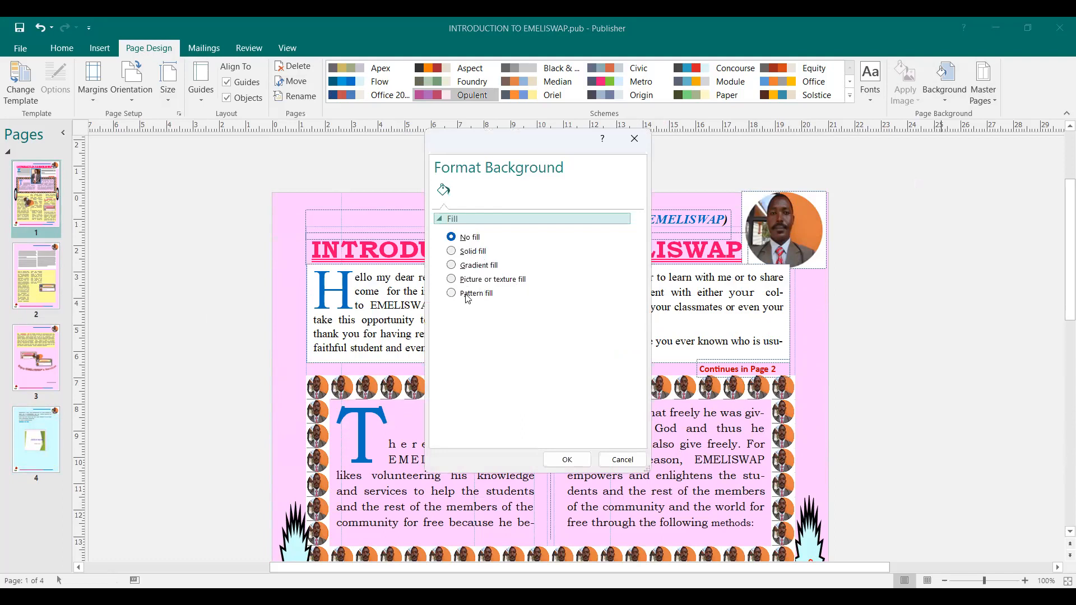
{"action": "left_click", "coordinate": [457, 267]}
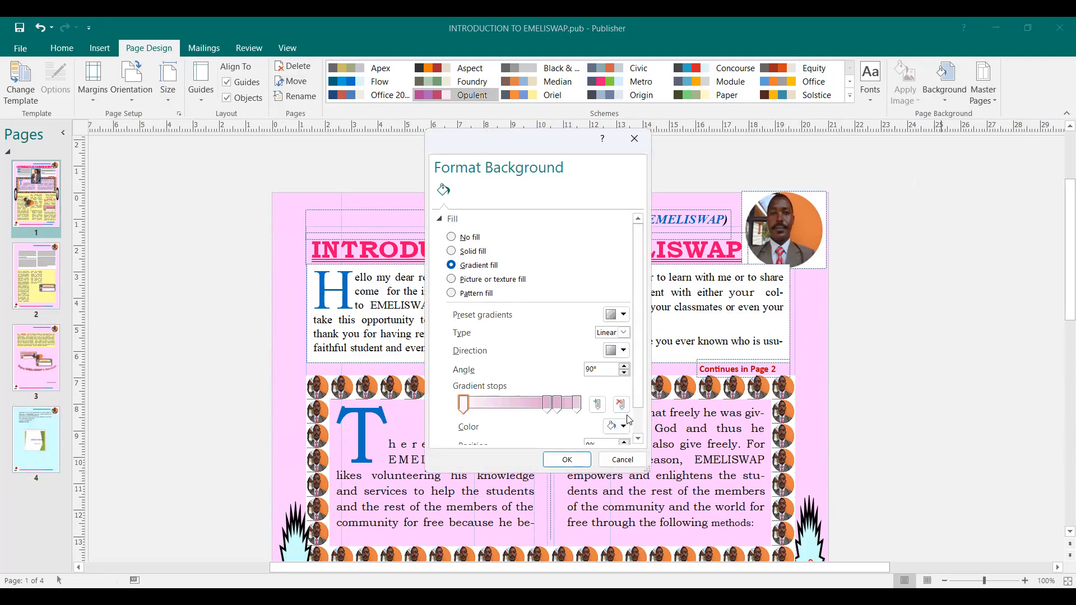
{"action": "scroll", "coordinate": [561, 356], "scroll_direction": "down", "scroll_amount": 1}
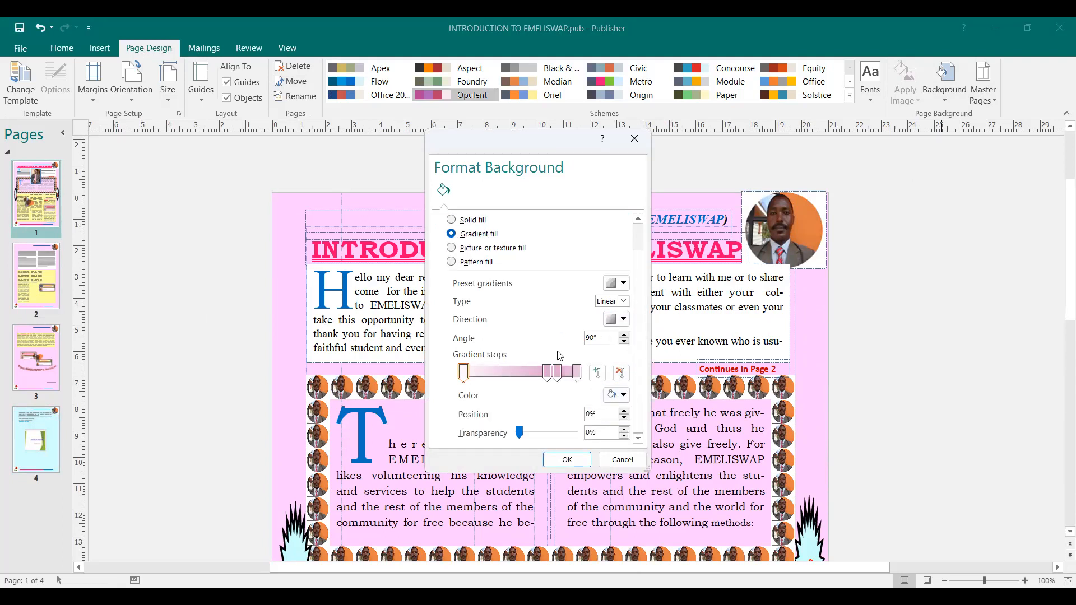
Step: Set the first gradient stop to light yellow from the standard colour palette and apply the gradient to page 1's background
{"action": "left_click", "coordinate": [623, 396]}
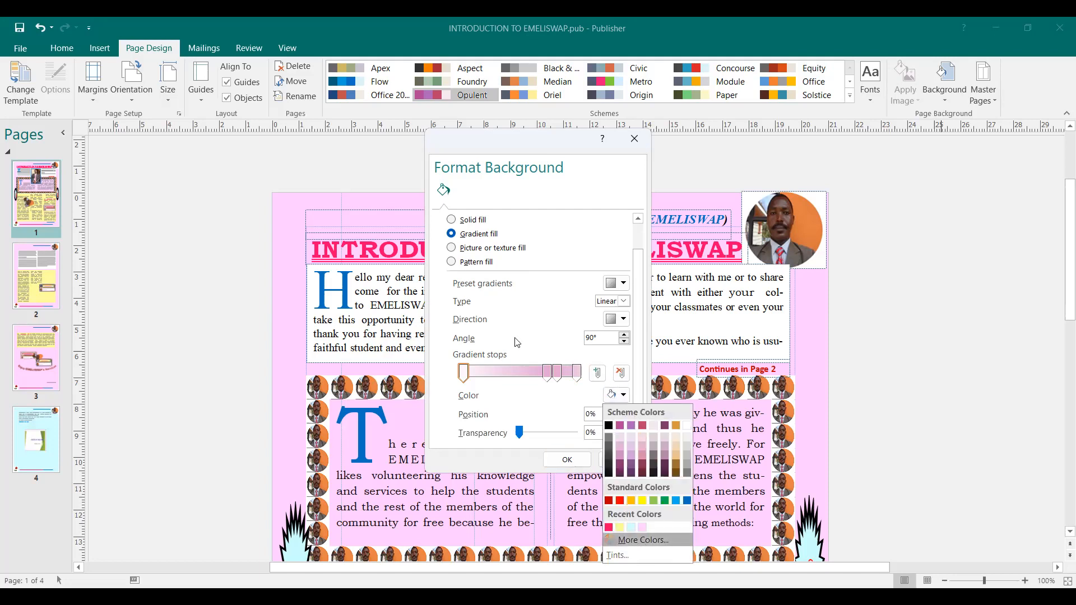
{"action": "left_click", "coordinate": [641, 541]}
{"action": "left_click", "coordinate": [437, 198]}
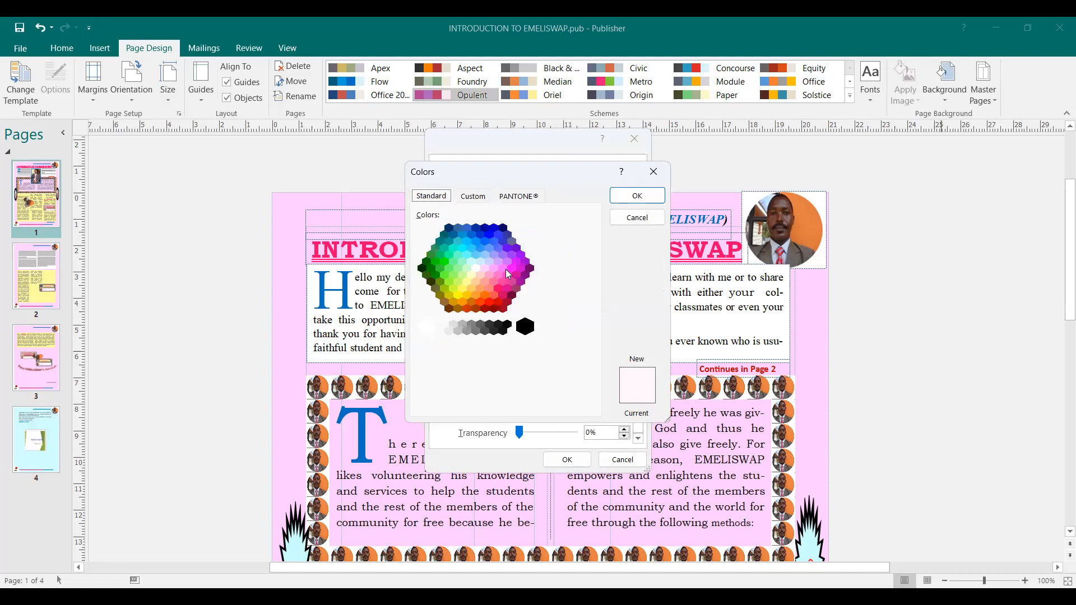
{"action": "left_click", "coordinate": [468, 284]}
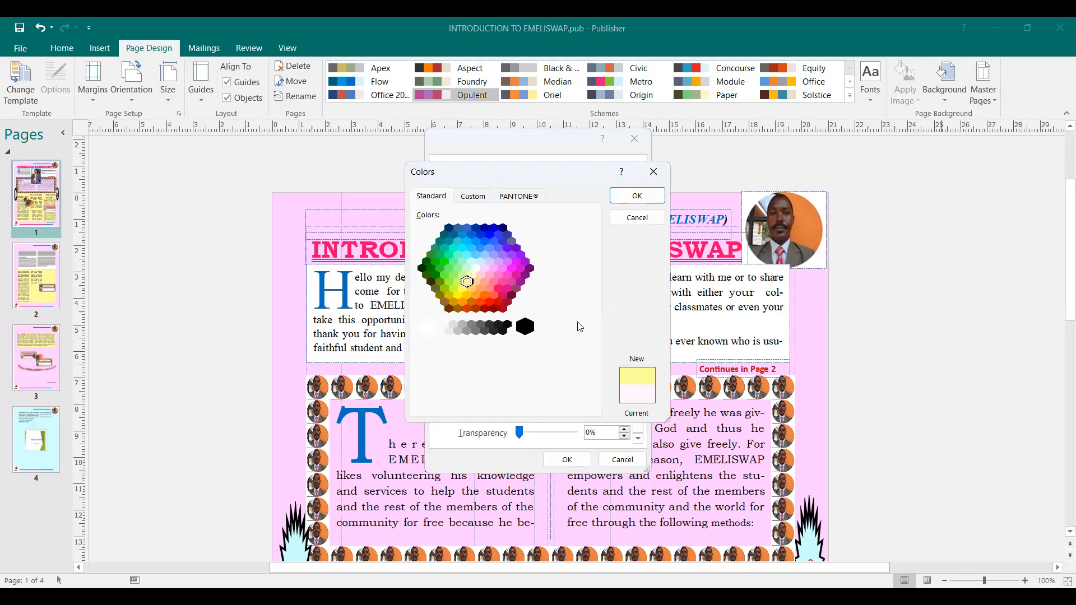
{"action": "left_click", "coordinate": [638, 196]}
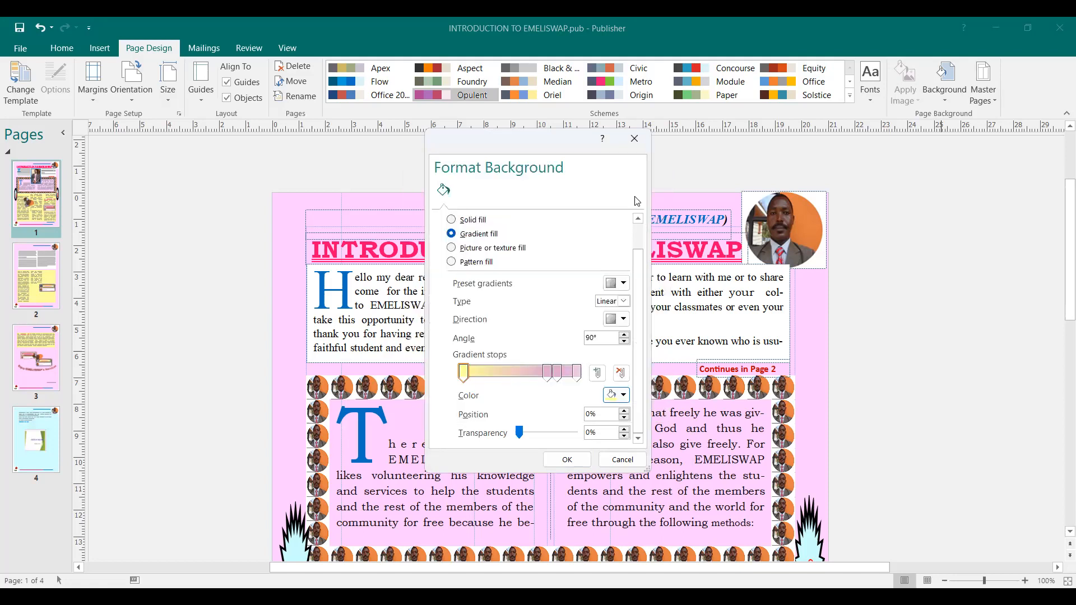
{"action": "left_click", "coordinate": [573, 463]}
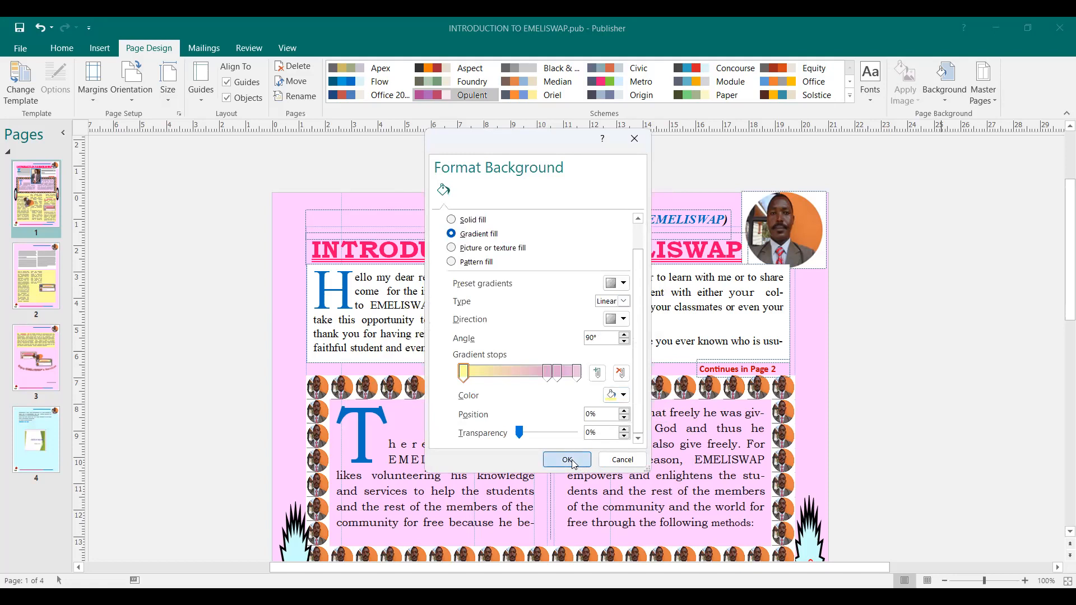
Step: Examine the gradient background on page 1 from the title down to the footer
{"action": "scroll", "coordinate": [844, 345], "scroll_direction": "down", "scroll_amount": 3}
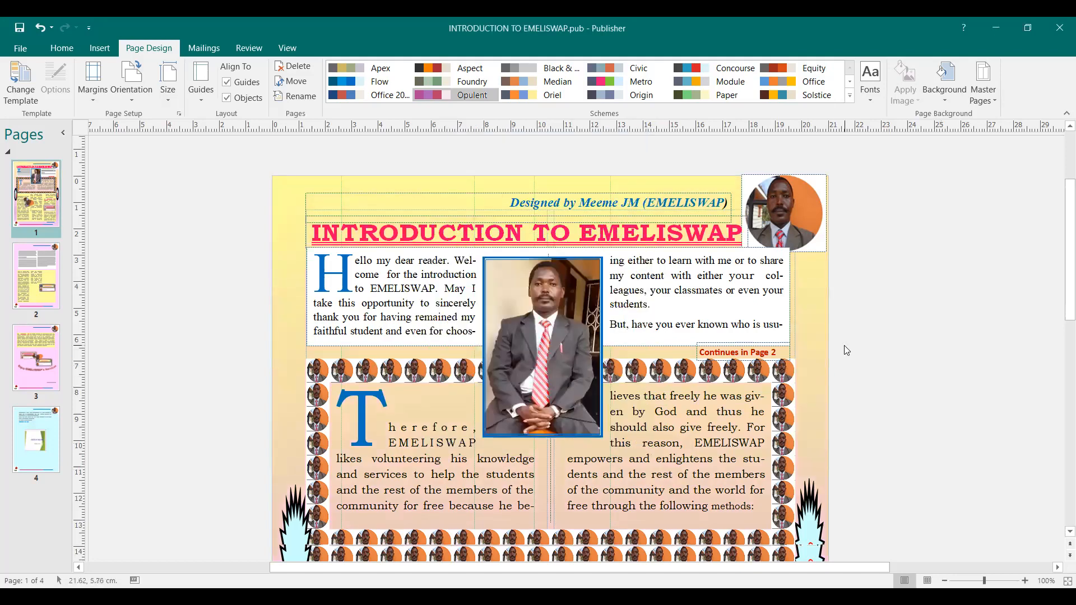
{"action": "scroll", "coordinate": [845, 343], "scroll_direction": "down", "scroll_amount": 5}
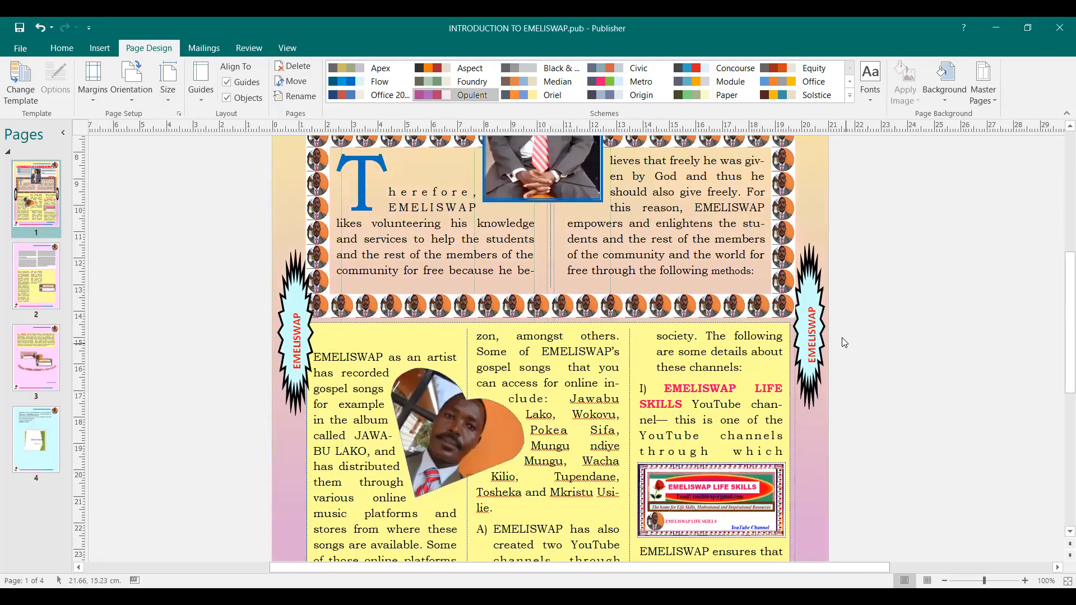
{"action": "scroll", "coordinate": [841, 337], "scroll_direction": "up", "scroll_amount": 8}
{"action": "scroll", "coordinate": [838, 340], "scroll_direction": "up", "scroll_amount": 2}
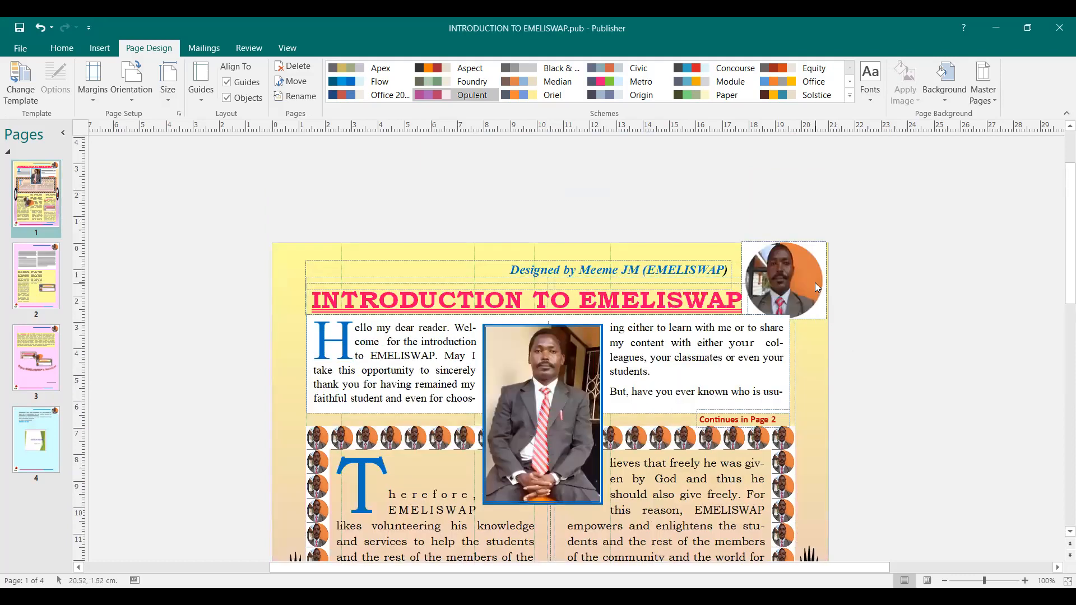
{"action": "scroll", "coordinate": [819, 282], "scroll_direction": "down", "scroll_amount": 3}
{"action": "scroll", "coordinate": [818, 283], "scroll_direction": "up", "scroll_amount": 2}
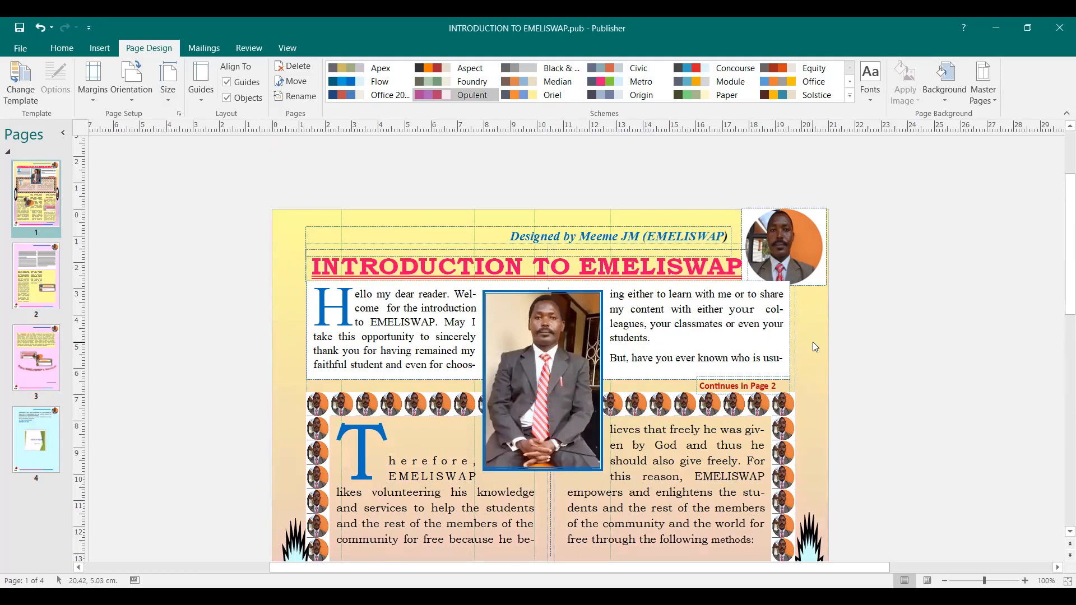
{"action": "scroll", "coordinate": [814, 345], "scroll_direction": "down", "scroll_amount": 10}
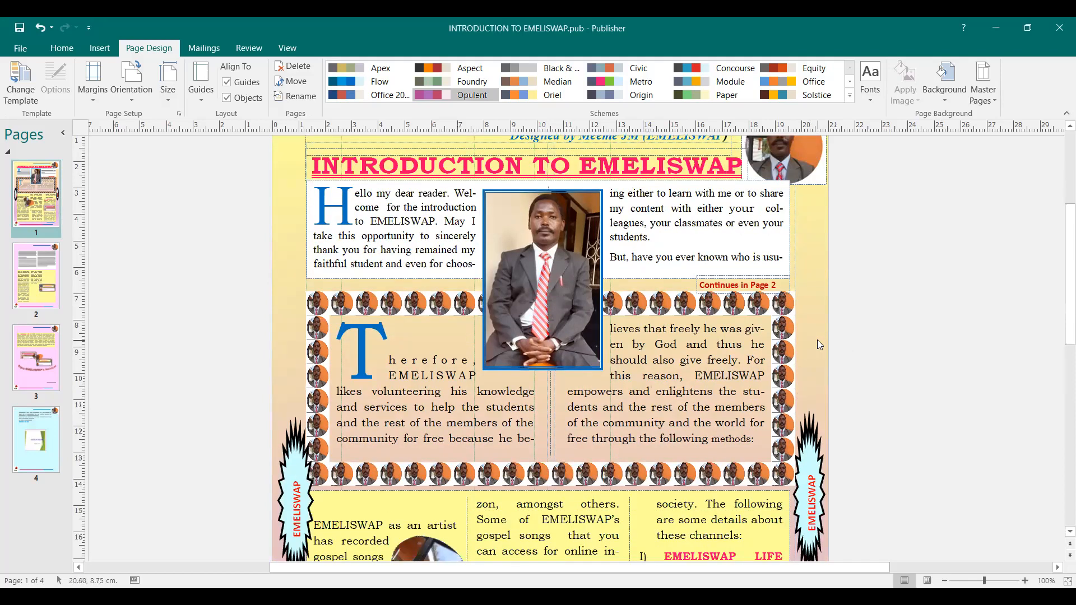
{"action": "scroll", "coordinate": [817, 342], "scroll_direction": "down", "scroll_amount": 5}
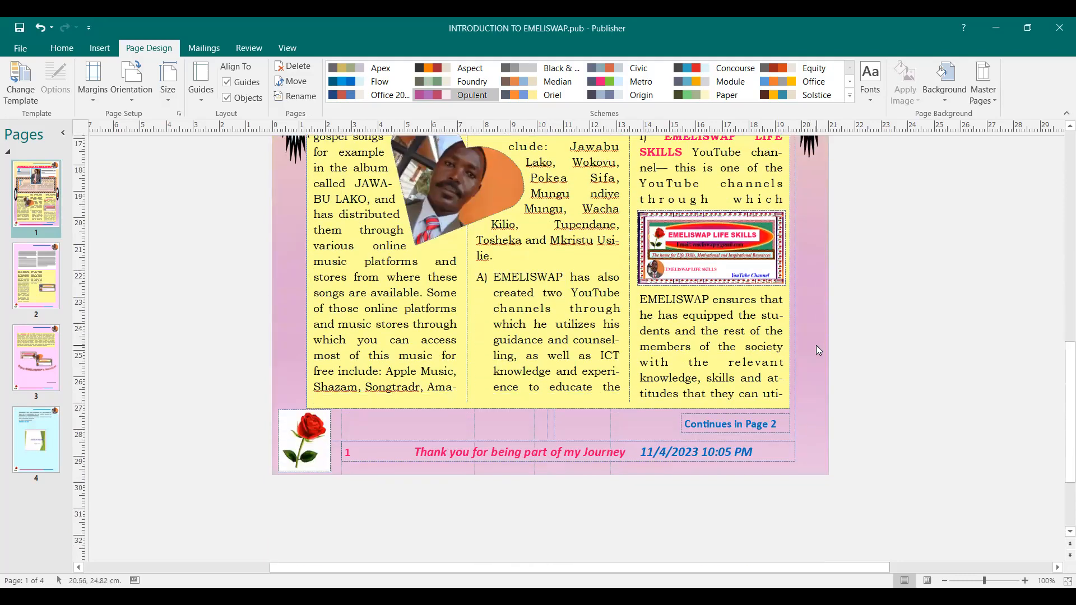
{"action": "scroll", "coordinate": [816, 345], "scroll_direction": "up", "scroll_amount": 7}
{"action": "scroll", "coordinate": [816, 346], "scroll_direction": "up", "scroll_amount": 10}
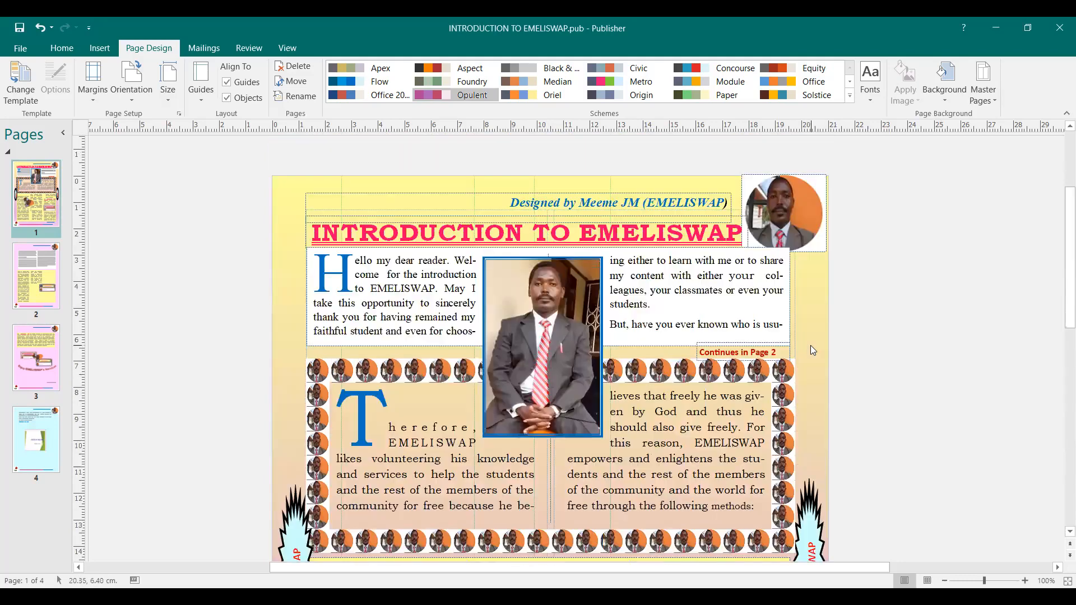
Step: Compare the gradient background of page 1 with the backgrounds of pages 2 and 3
{"action": "scroll", "coordinate": [809, 343], "scroll_direction": "down", "scroll_amount": 4}
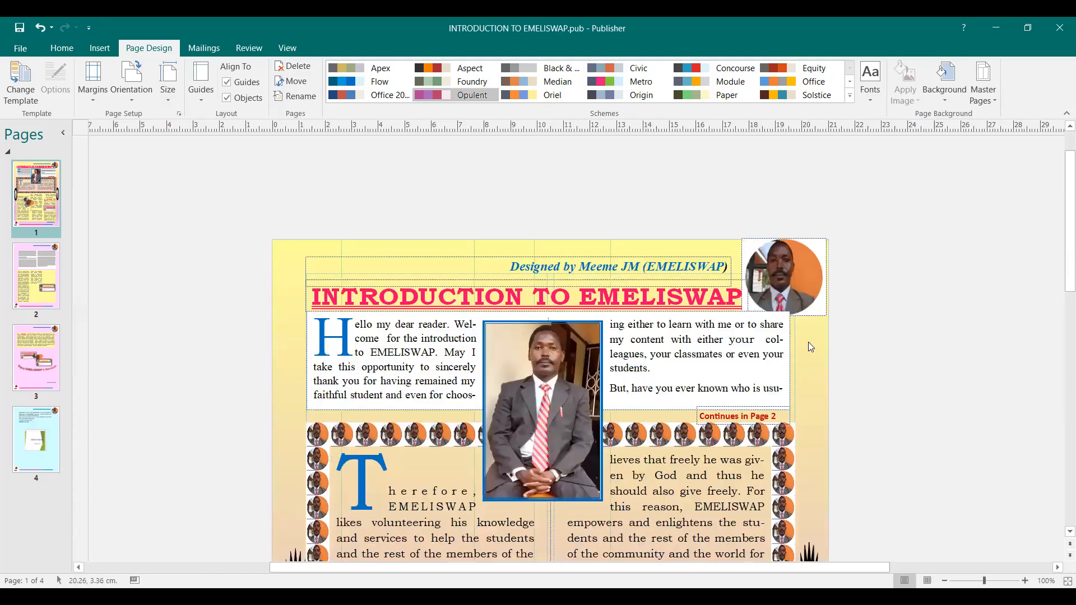
{"action": "scroll", "coordinate": [811, 342], "scroll_direction": "up", "scroll_amount": 3}
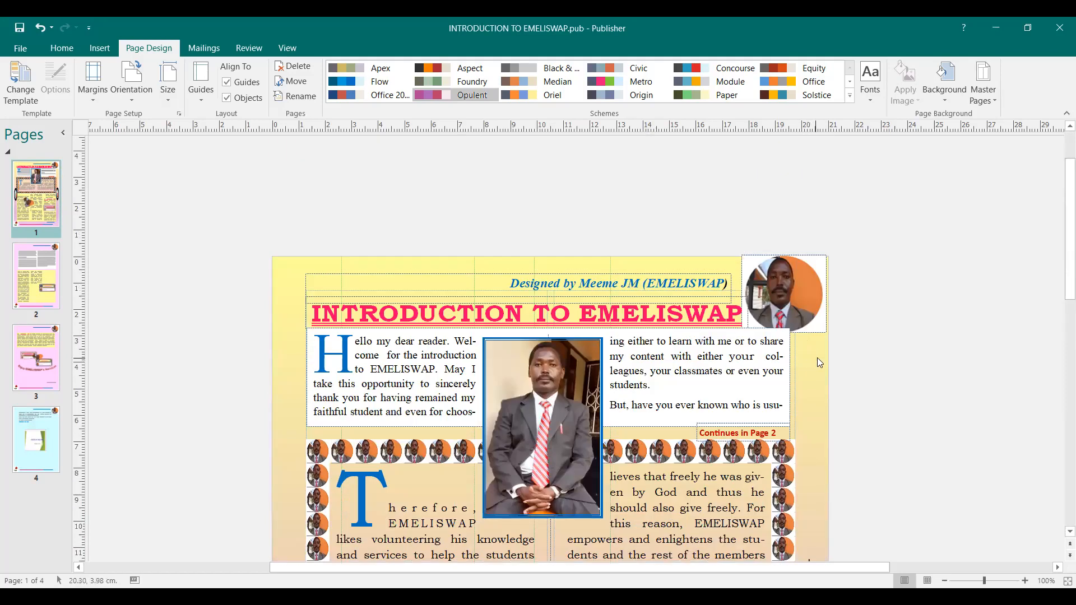
{"action": "scroll", "coordinate": [816, 357], "scroll_direction": "down", "scroll_amount": 10}
{"action": "scroll", "coordinate": [814, 315], "scroll_direction": "down", "scroll_amount": 9}
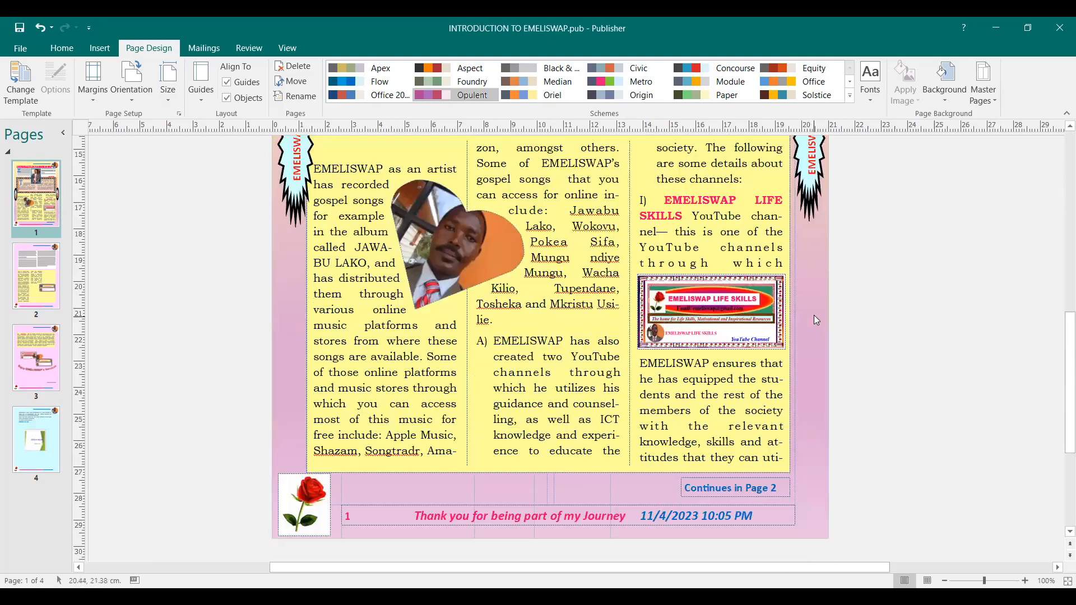
{"action": "scroll", "coordinate": [813, 291], "scroll_direction": "up", "scroll_amount": 1}
{"action": "scroll", "coordinate": [812, 289], "scroll_direction": "up", "scroll_amount": 4}
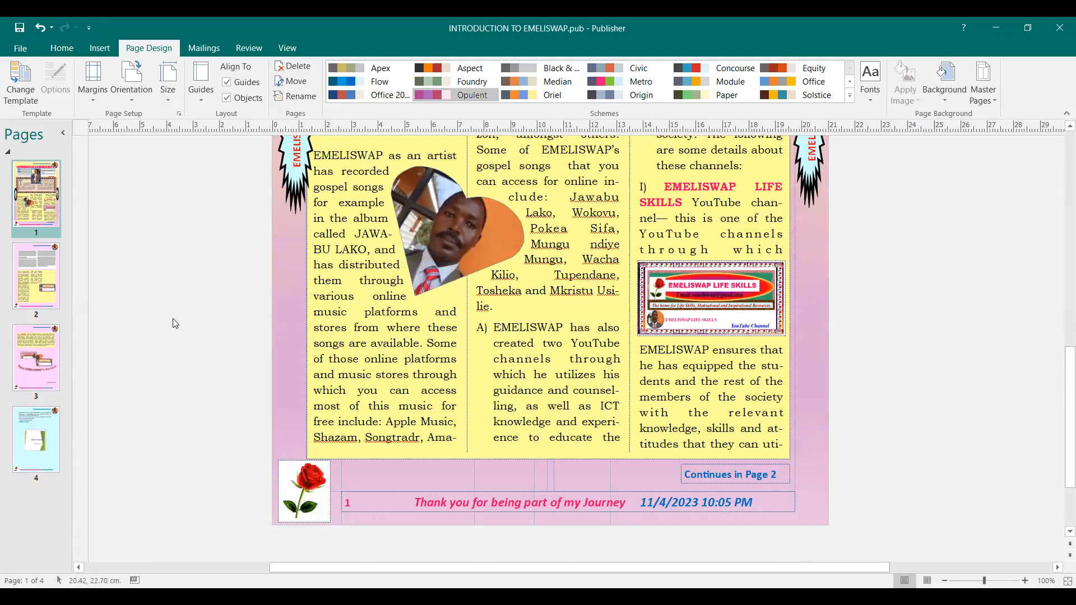
{"action": "left_click", "coordinate": [48, 301]}
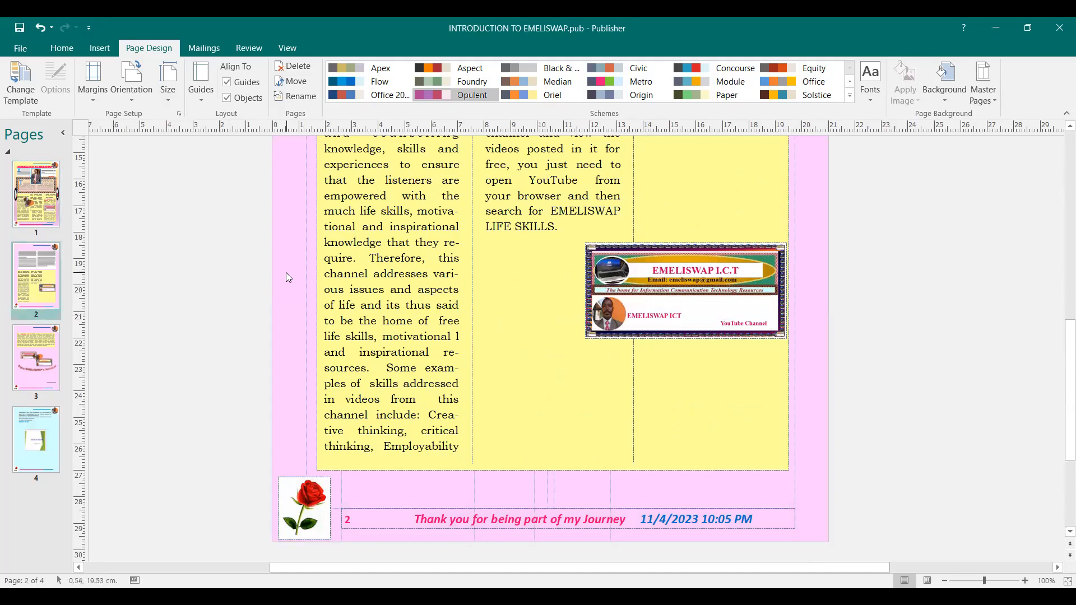
{"action": "left_click", "coordinate": [51, 362]}
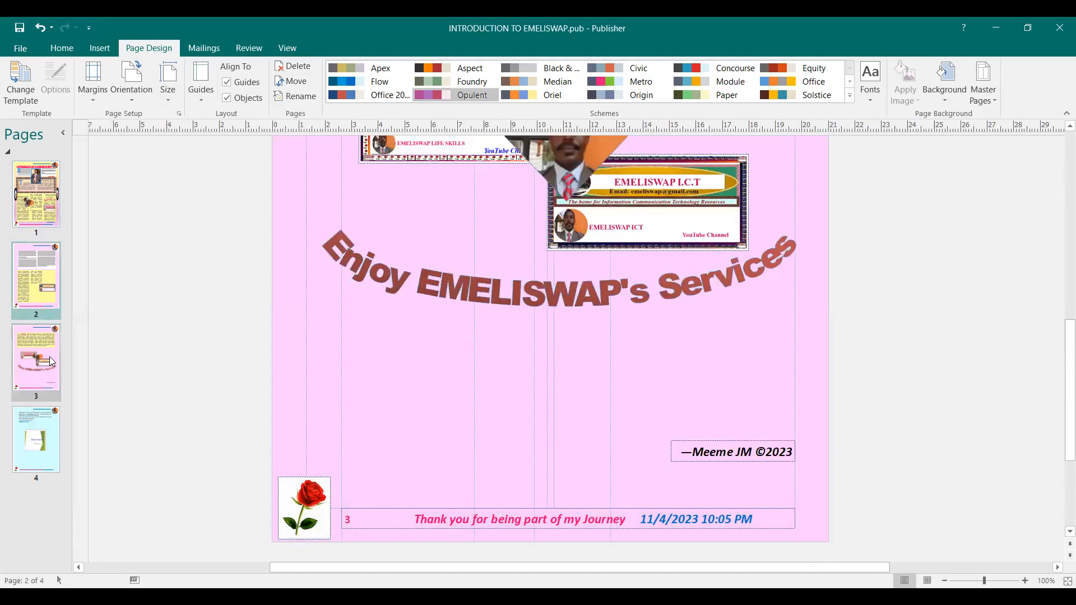
{"action": "scroll", "coordinate": [417, 369], "scroll_direction": "up", "scroll_amount": 6}
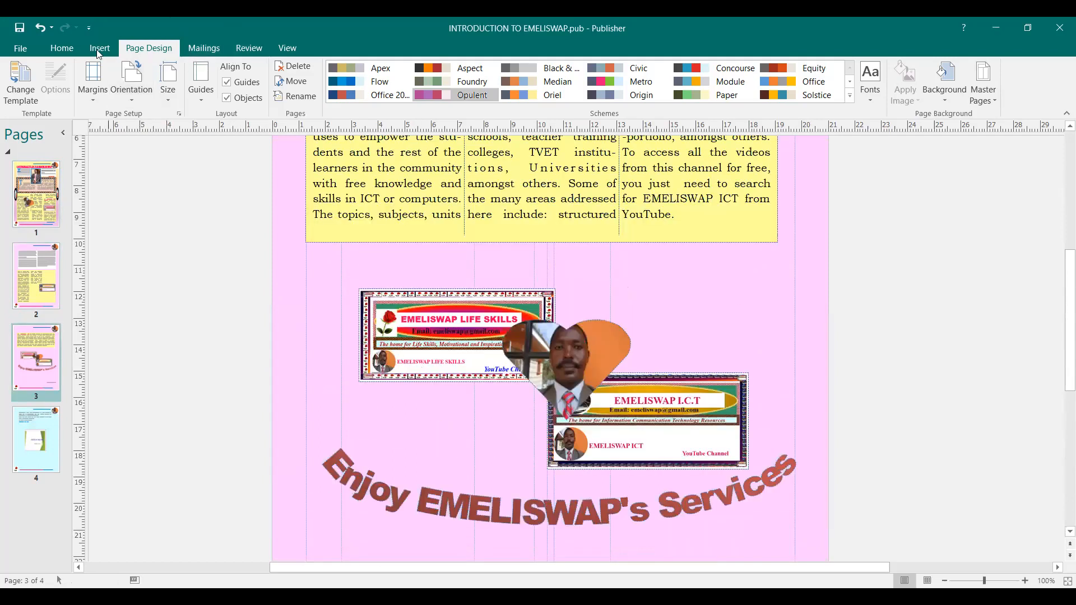
Step: Open the master page and bring up its detailed background formatting with a solid fill
{"action": "left_click", "coordinate": [284, 50]}
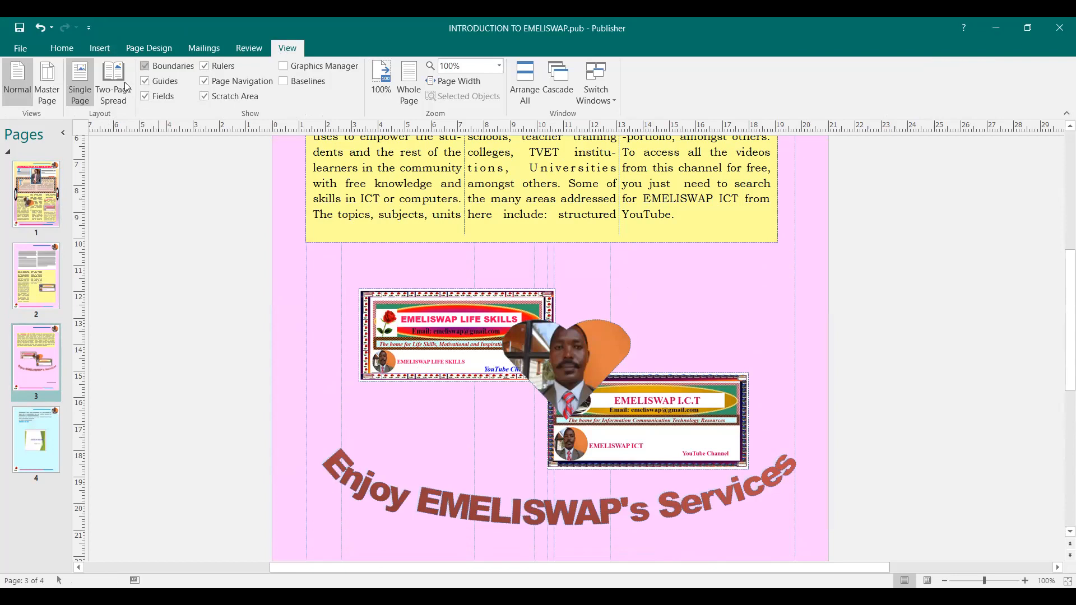
{"action": "left_click", "coordinate": [48, 84]}
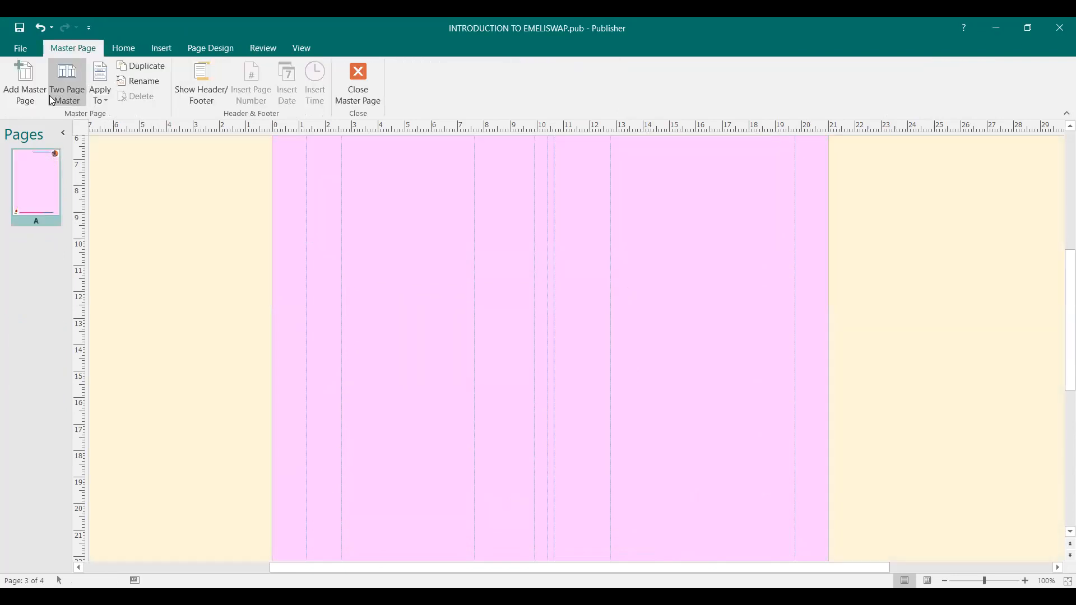
{"action": "left_click", "coordinate": [205, 51]}
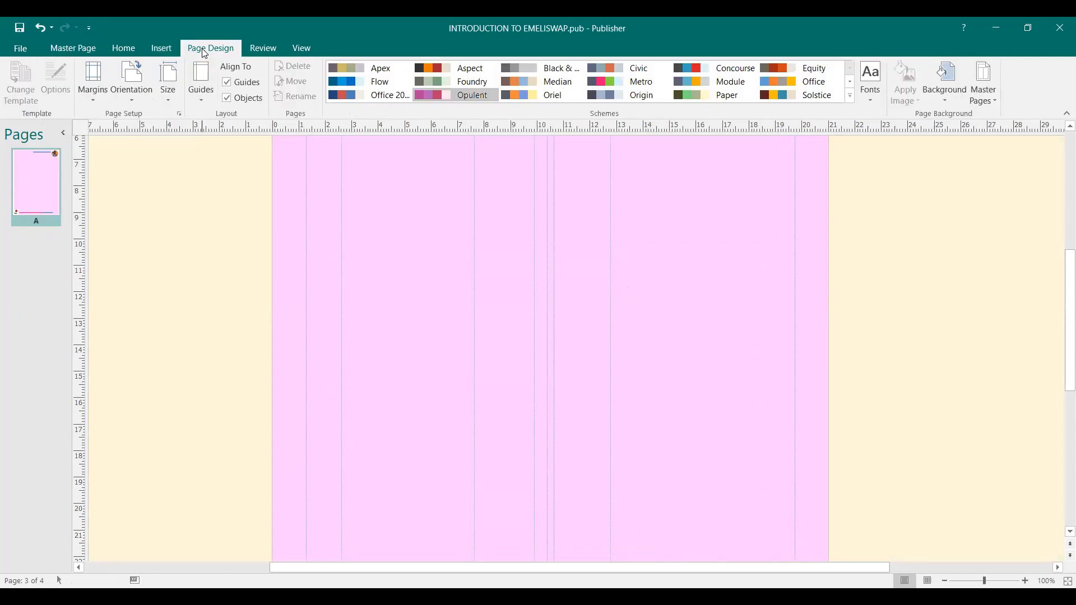
{"action": "left_click", "coordinate": [946, 100]}
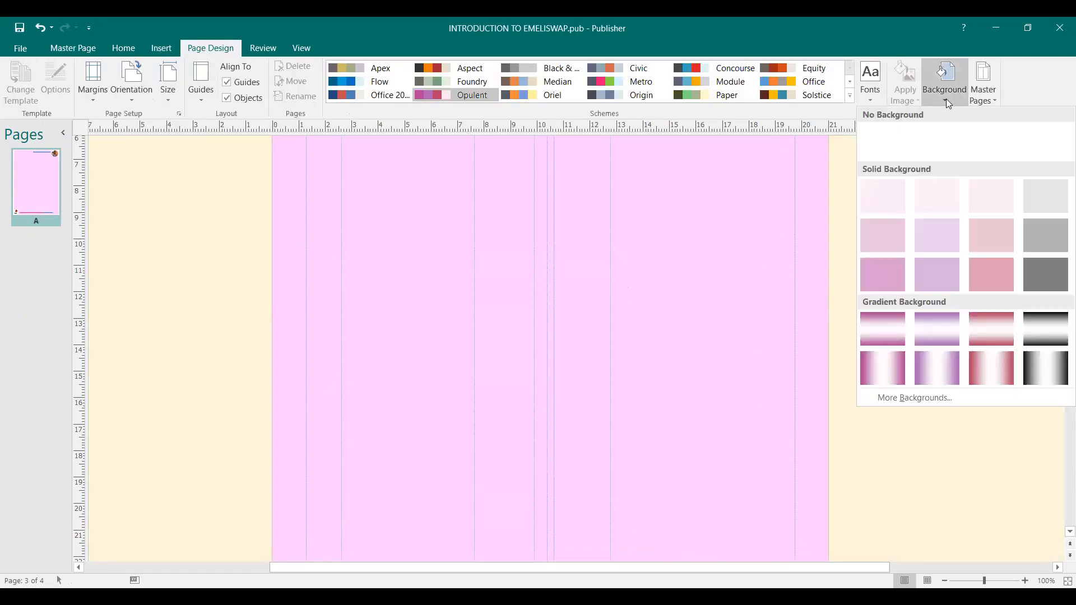
{"action": "left_click", "coordinate": [937, 396]}
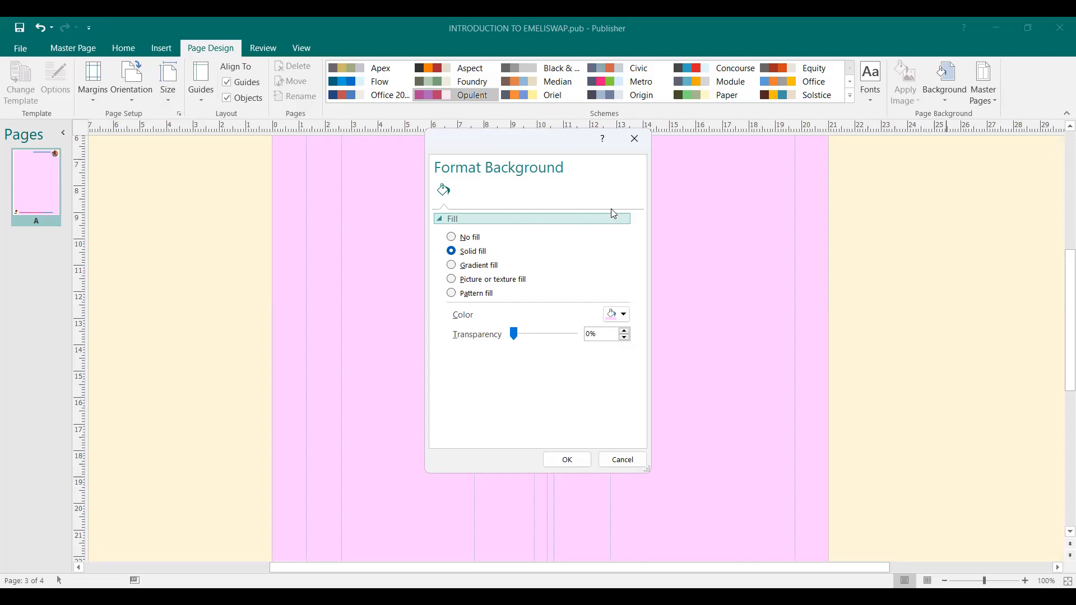
{"action": "left_click", "coordinate": [476, 254]}
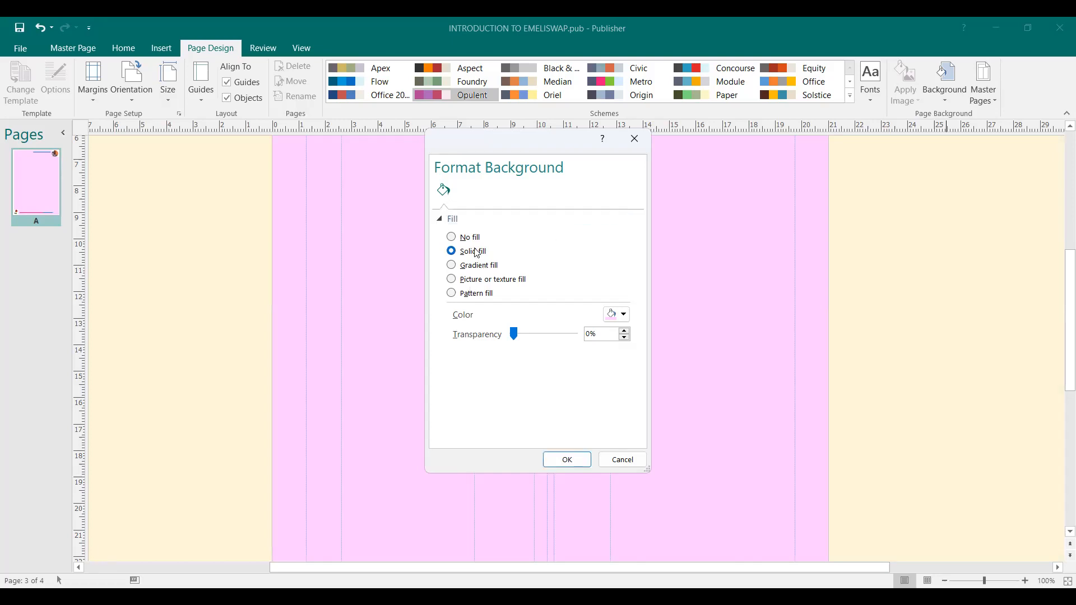
Step: Choose light lime green from the standard colour palette and apply it as the master page's solid background
{"action": "left_click", "coordinate": [624, 316]}
{"action": "left_click", "coordinate": [642, 459]}
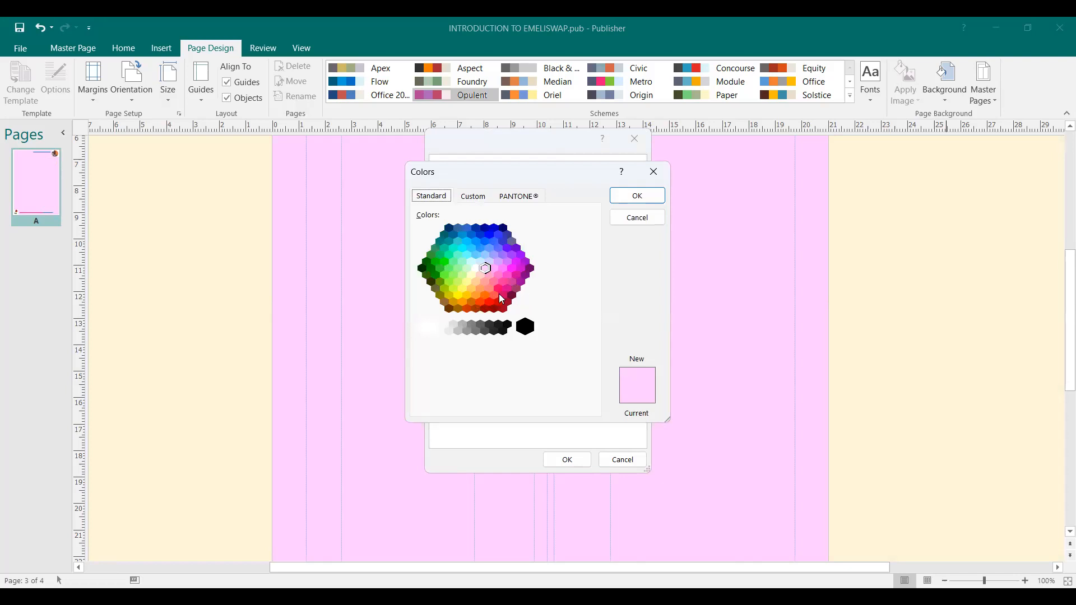
{"action": "left_click", "coordinate": [468, 284]}
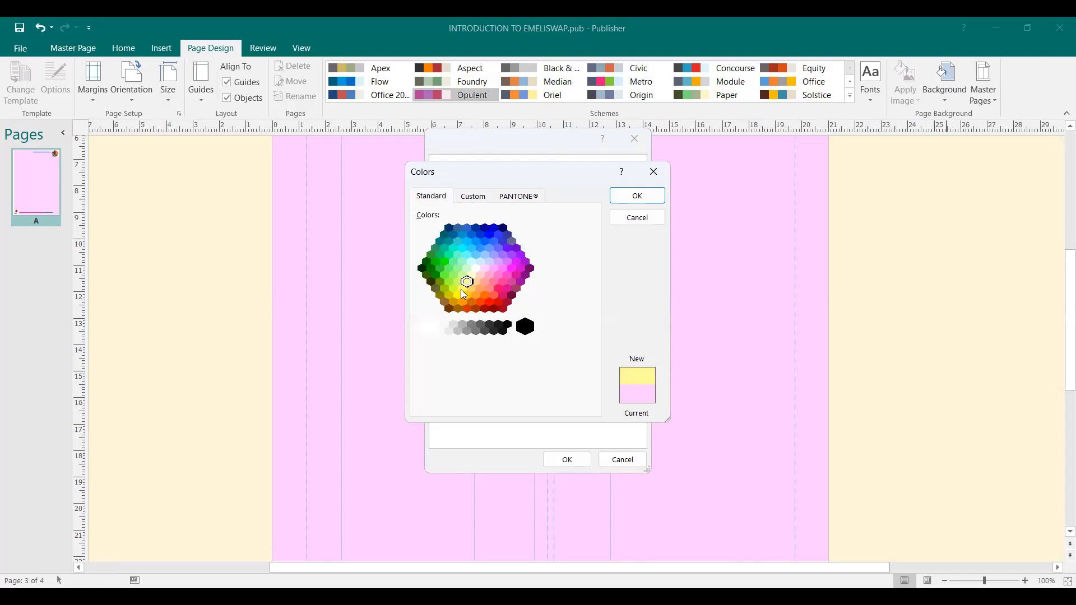
{"action": "left_click", "coordinate": [461, 275]}
{"action": "left_click", "coordinate": [454, 263]}
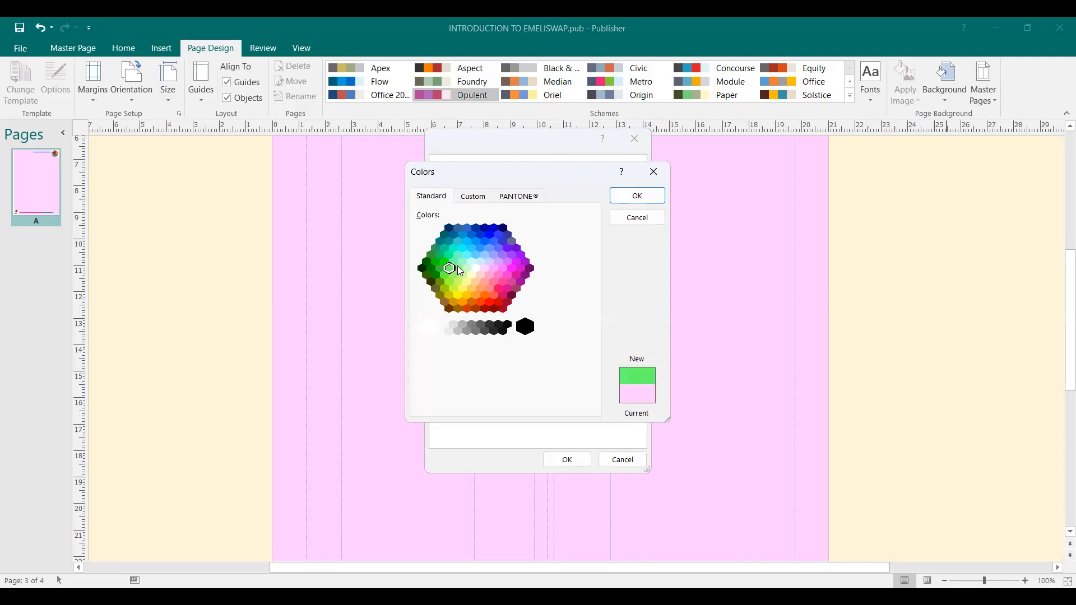
{"action": "left_click", "coordinate": [459, 269]}
{"action": "left_click", "coordinate": [458, 283]}
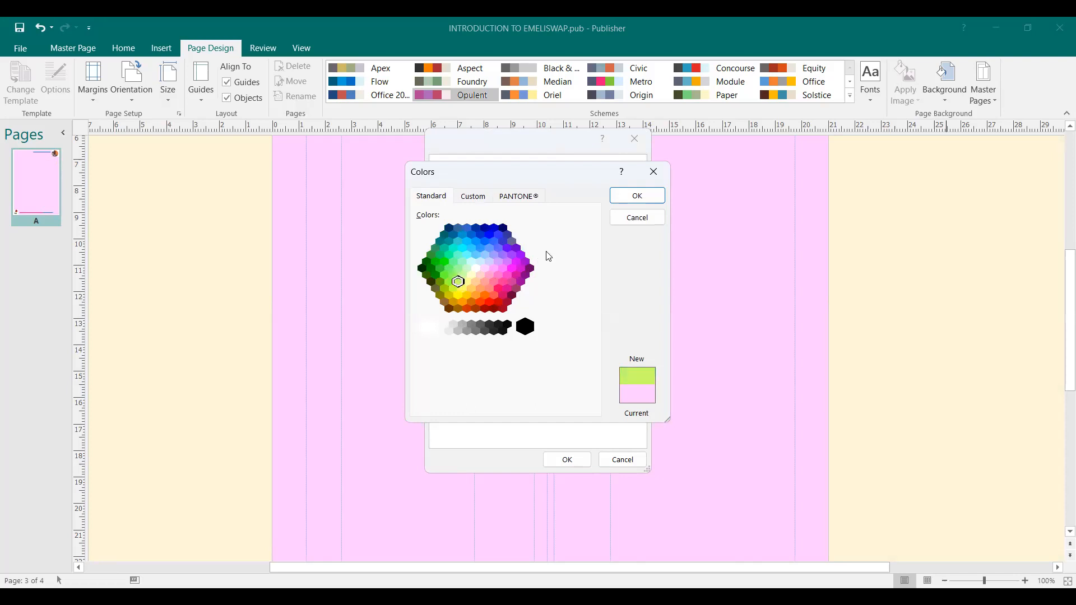
{"action": "left_click", "coordinate": [639, 199]}
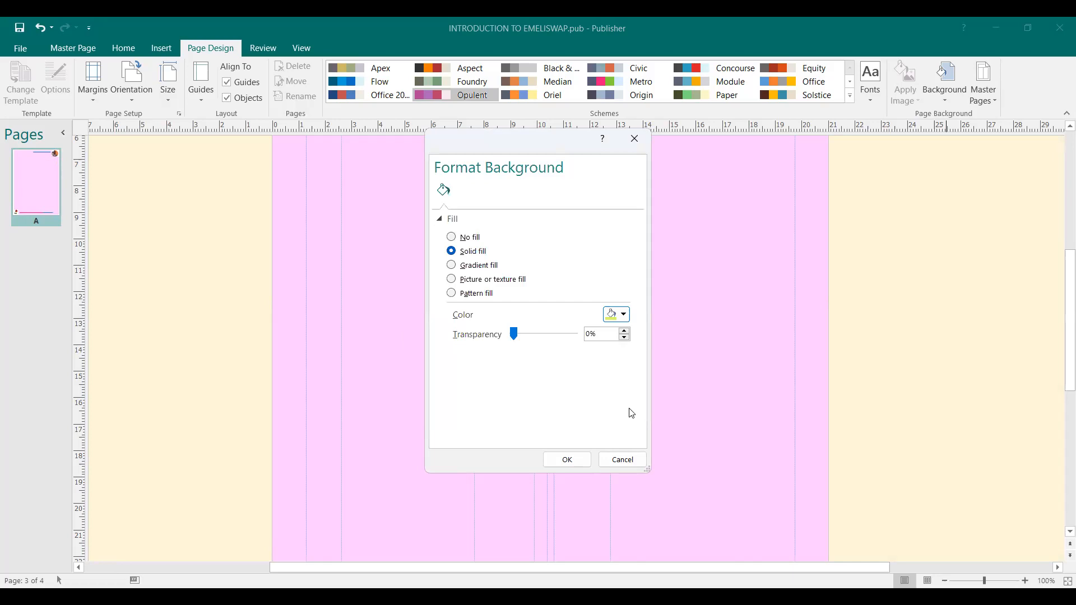
{"action": "left_click", "coordinate": [567, 460]}
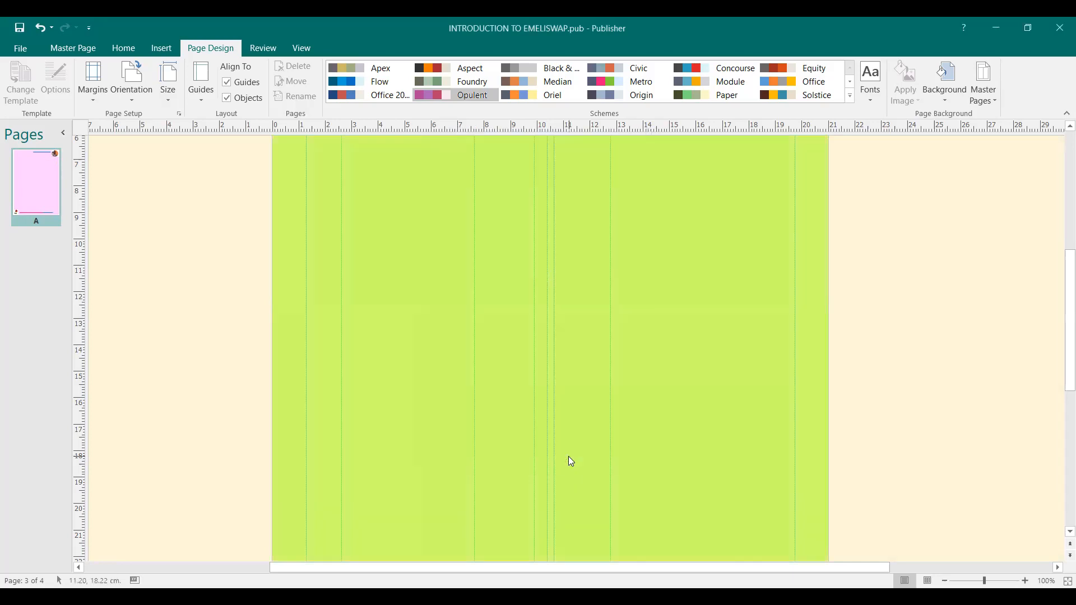
Step: Look over the master page's new background and close the master page view
{"action": "scroll", "coordinate": [569, 461], "scroll_direction": "up", "scroll_amount": 5}
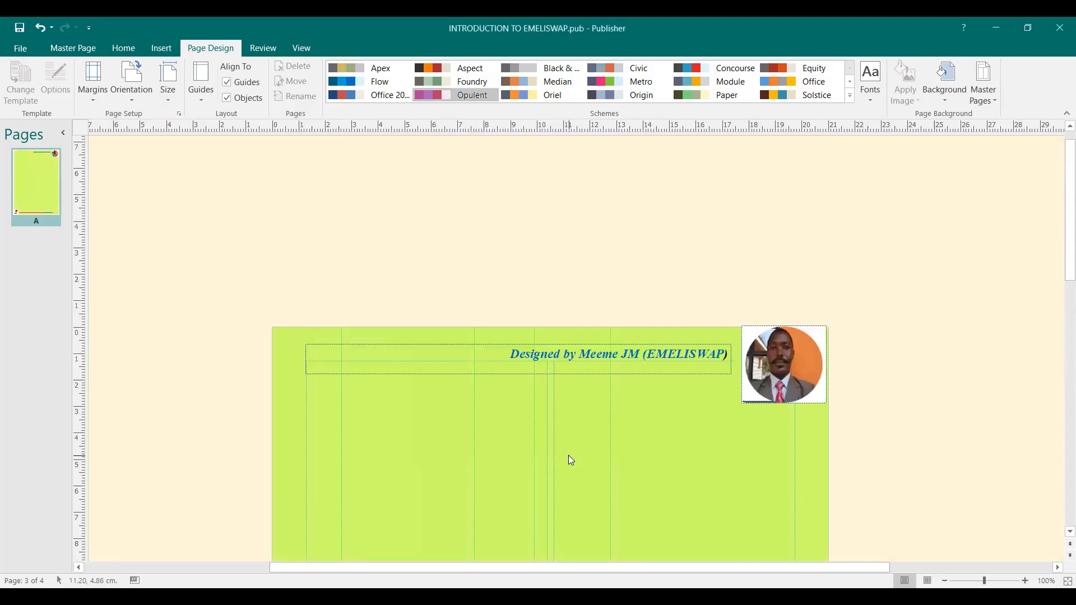
{"action": "scroll", "coordinate": [573, 456], "scroll_direction": "down", "scroll_amount": 12}
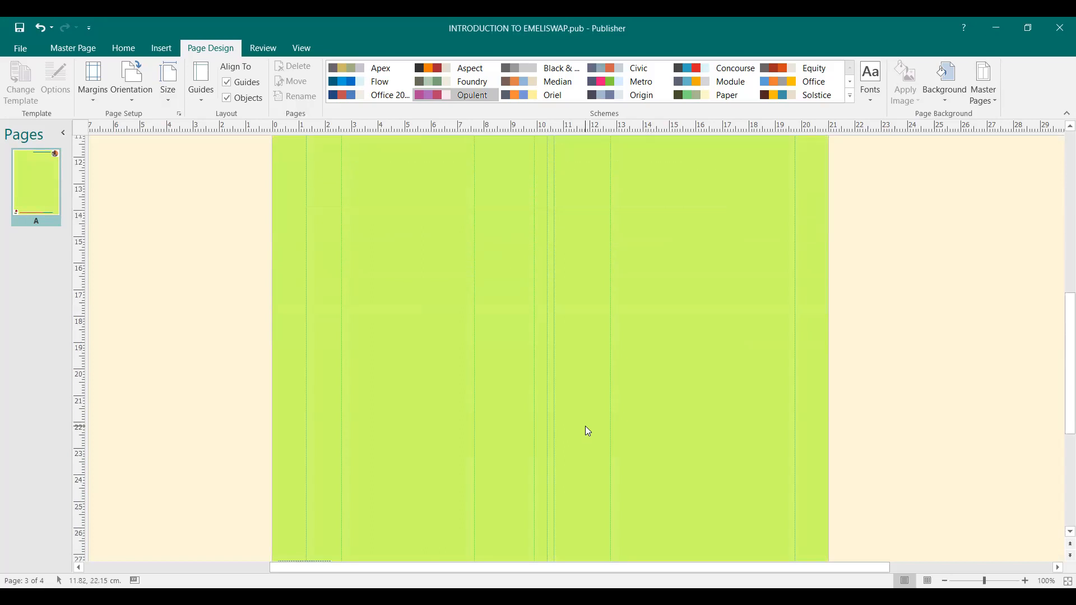
{"action": "scroll", "coordinate": [589, 390], "scroll_direction": "up", "scroll_amount": 10}
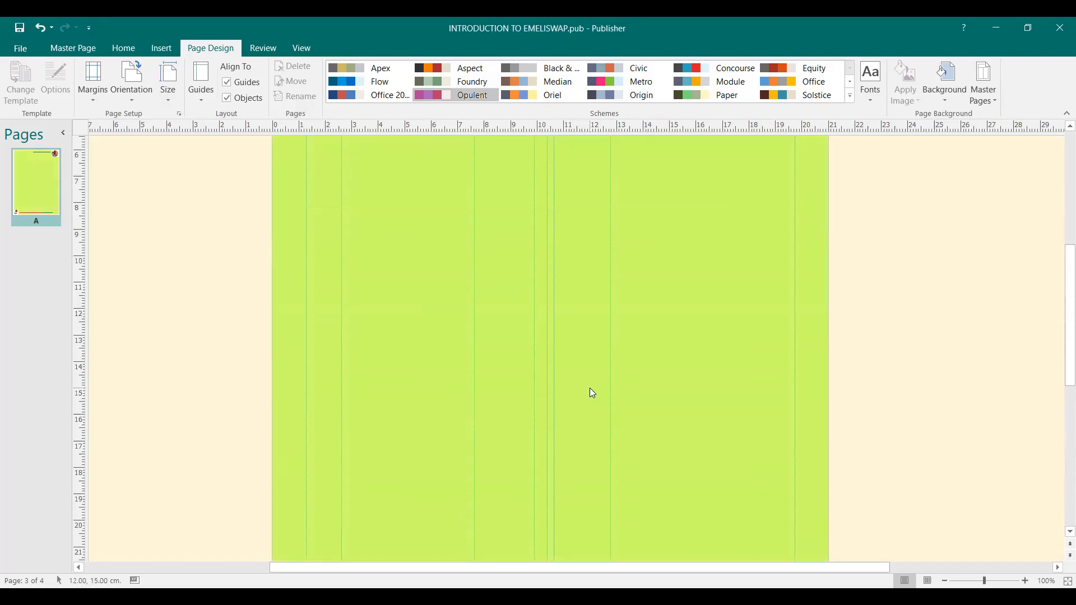
{"action": "scroll", "coordinate": [592, 393], "scroll_direction": "up", "scroll_amount": 3}
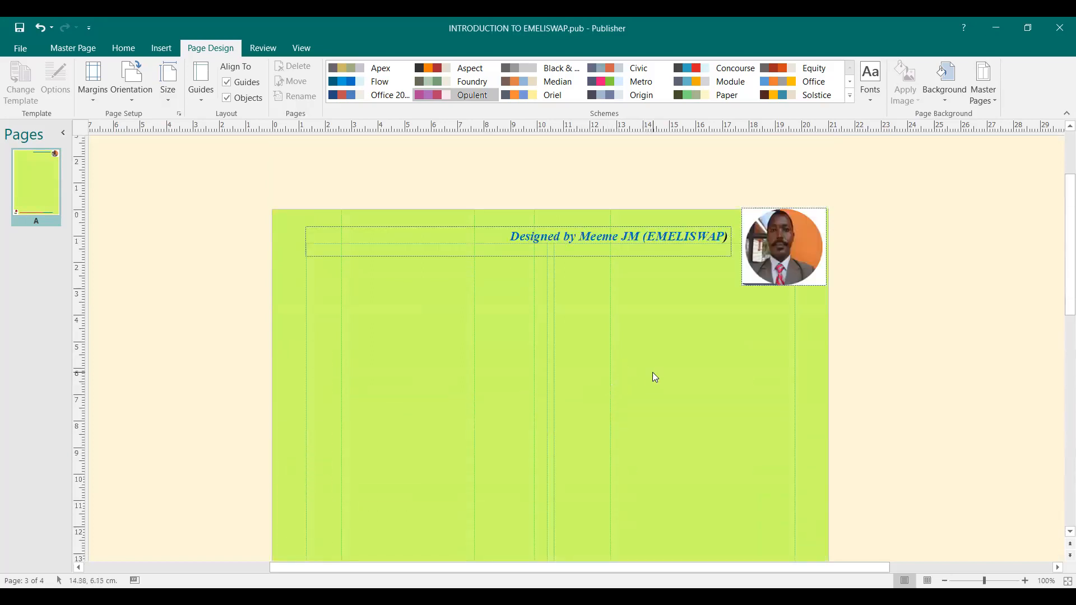
{"action": "scroll", "coordinate": [655, 375], "scroll_direction": "up", "scroll_amount": 2}
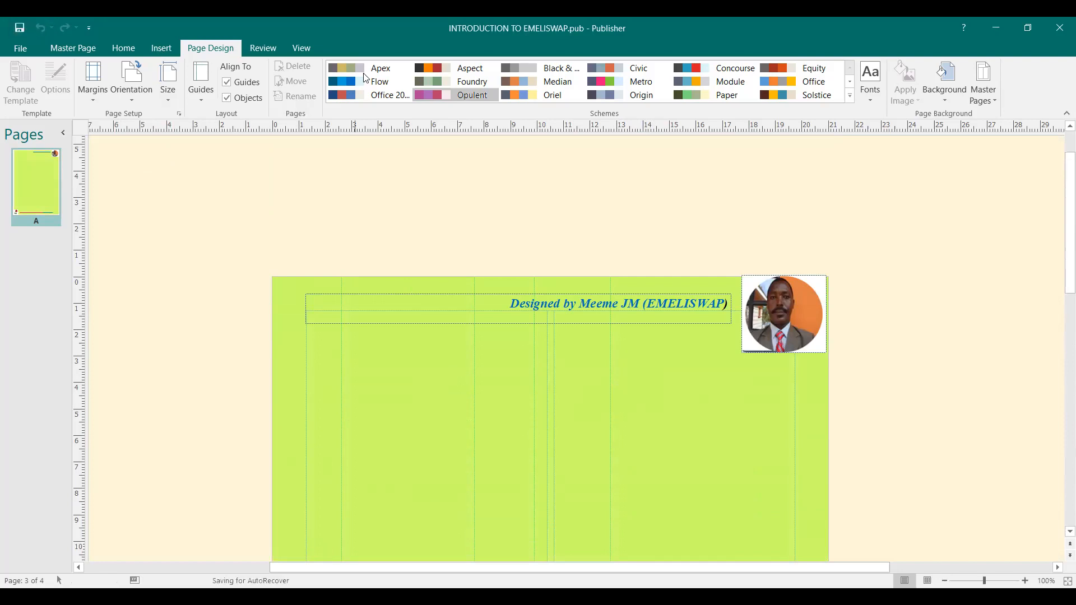
{"action": "left_click", "coordinate": [84, 49]}
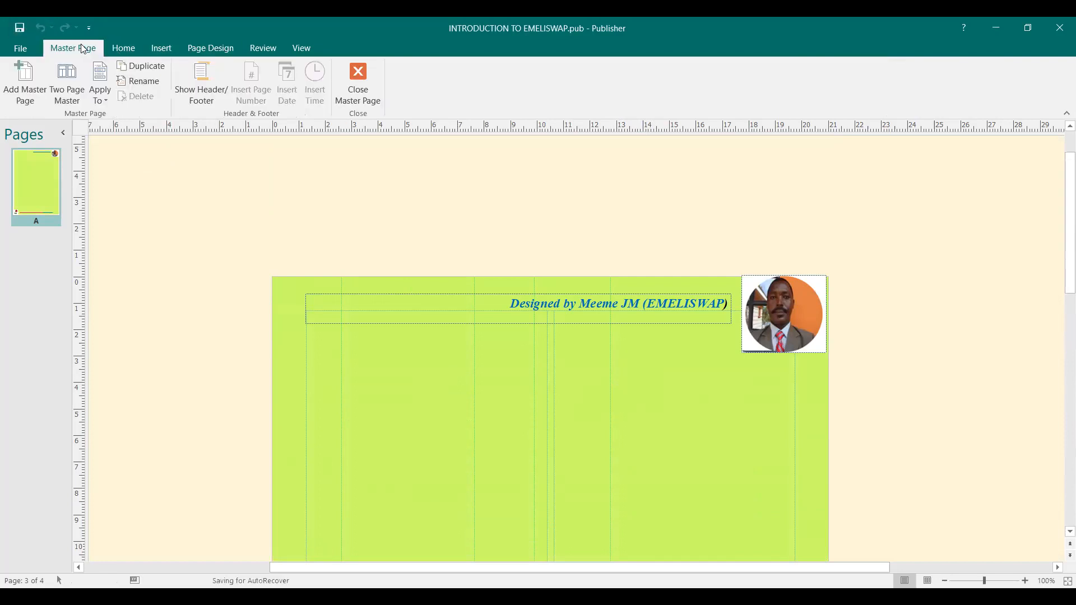
{"action": "left_click", "coordinate": [364, 105]}
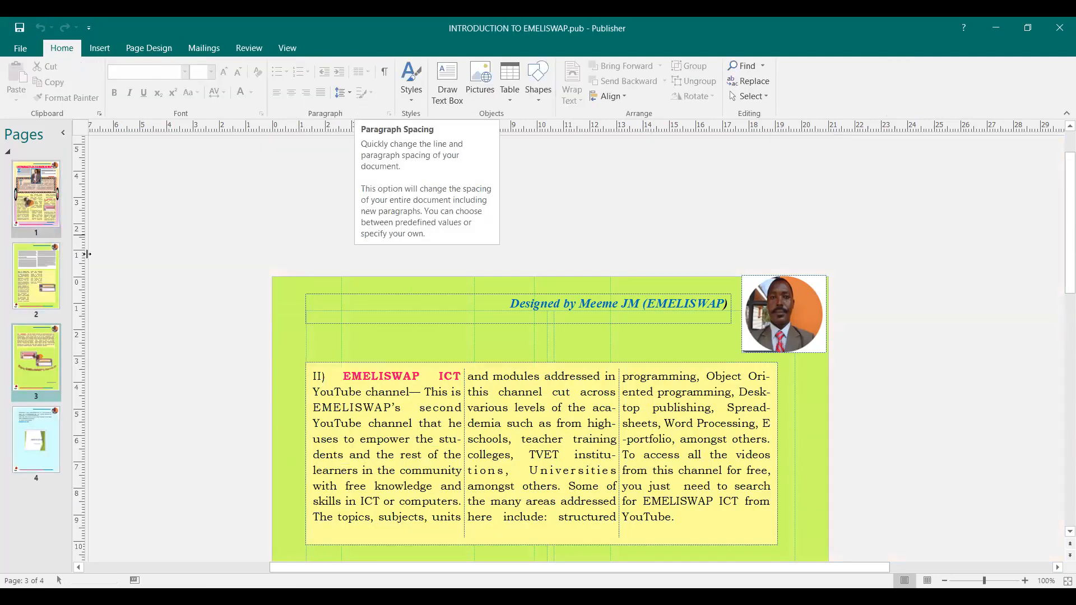
Step: Go to page 1 and check its background against the changed master page colour
{"action": "left_click", "coordinate": [37, 196]}
{"action": "scroll", "coordinate": [840, 311], "scroll_direction": "down", "scroll_amount": 1}
{"action": "scroll", "coordinate": [841, 311], "scroll_direction": "down", "scroll_amount": 12}
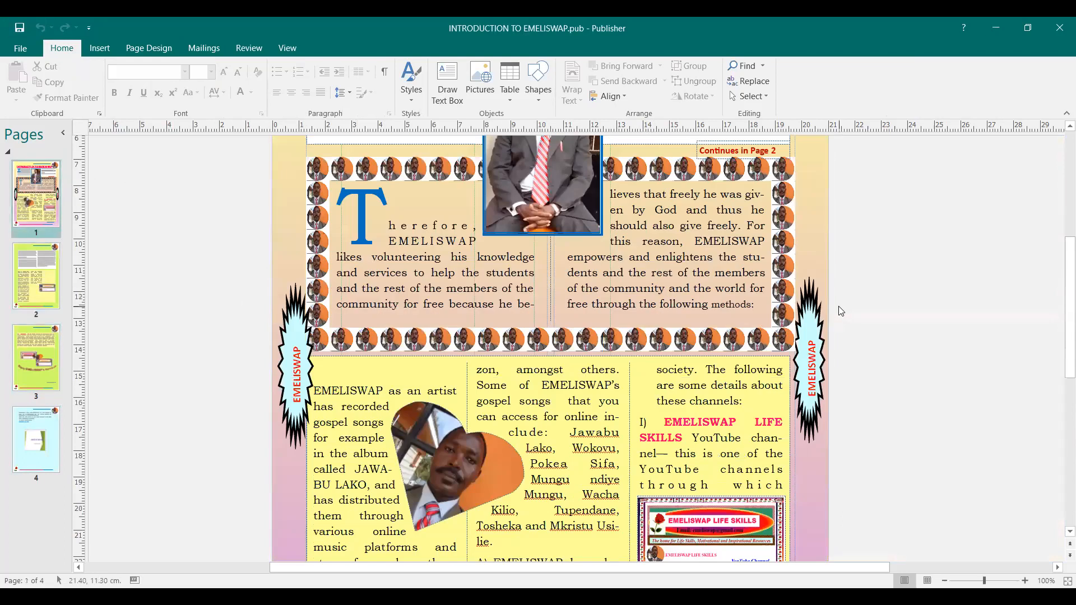
{"action": "scroll", "coordinate": [835, 316], "scroll_direction": "down", "scroll_amount": 3}
{"action": "scroll", "coordinate": [816, 318], "scroll_direction": "up", "scroll_amount": 7}
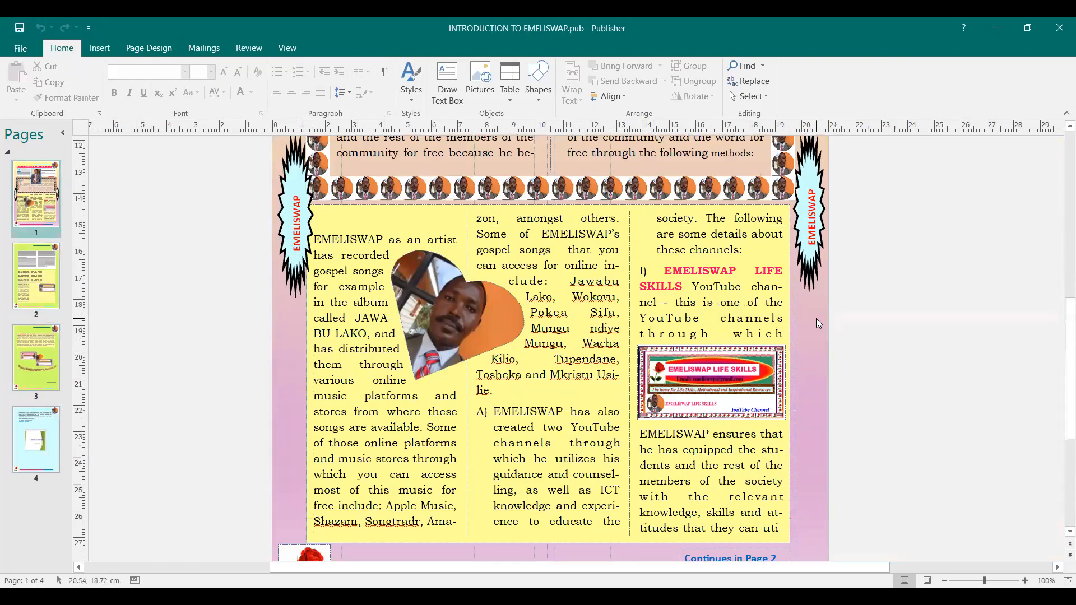
{"action": "scroll", "coordinate": [818, 324], "scroll_direction": "up", "scroll_amount": 4}
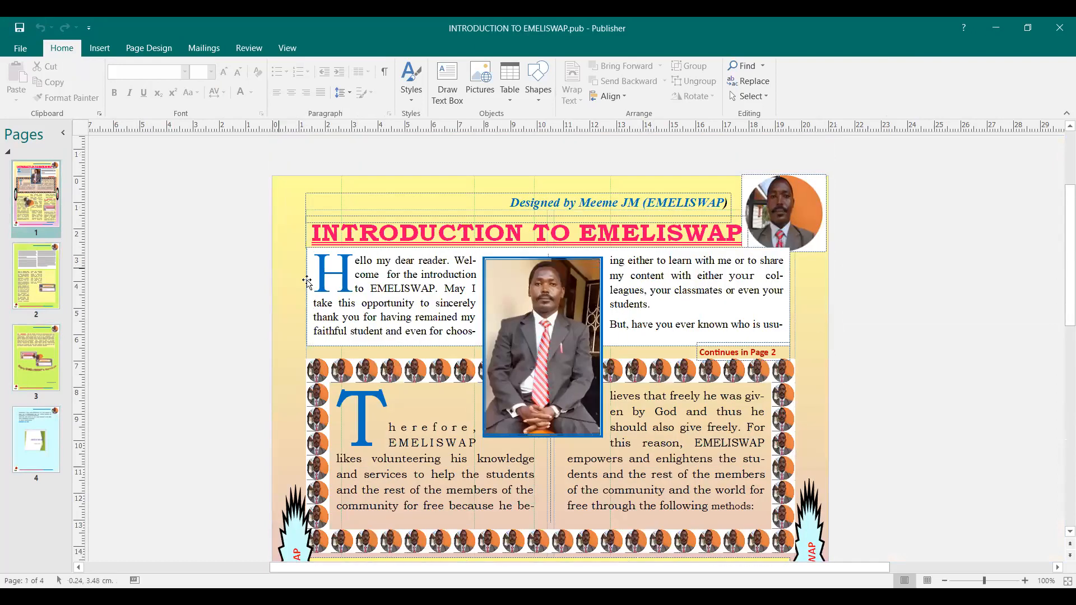
Step: Examine pages 2 and 3 for the background colour taken from the master page
{"action": "left_click", "coordinate": [51, 267]}
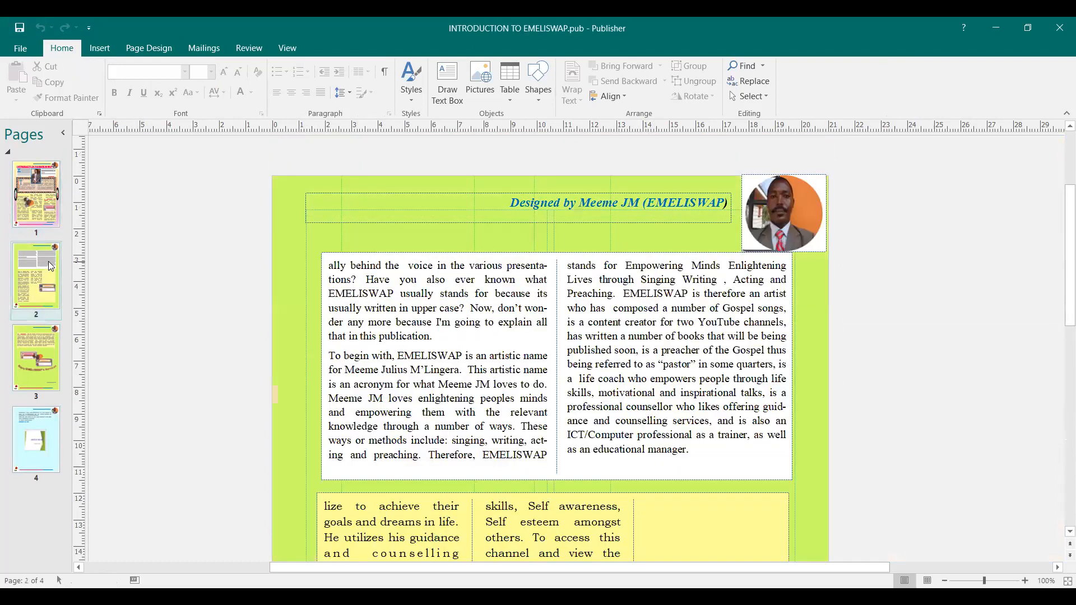
{"action": "left_click", "coordinate": [42, 352]}
{"action": "left_click", "coordinate": [31, 283]}
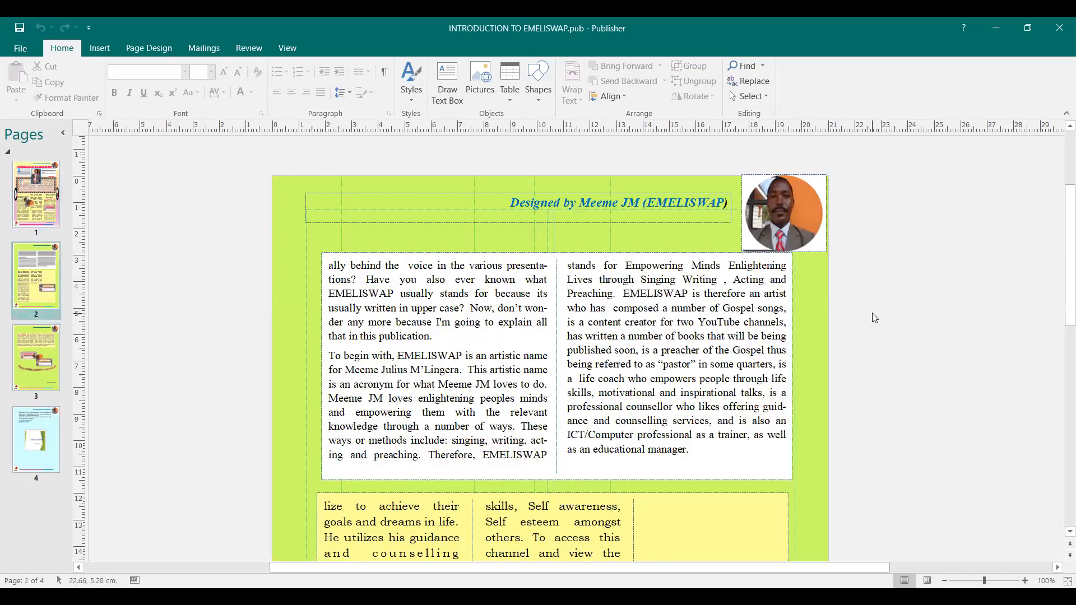
{"action": "scroll", "coordinate": [816, 301], "scroll_direction": "down", "scroll_amount": 3}
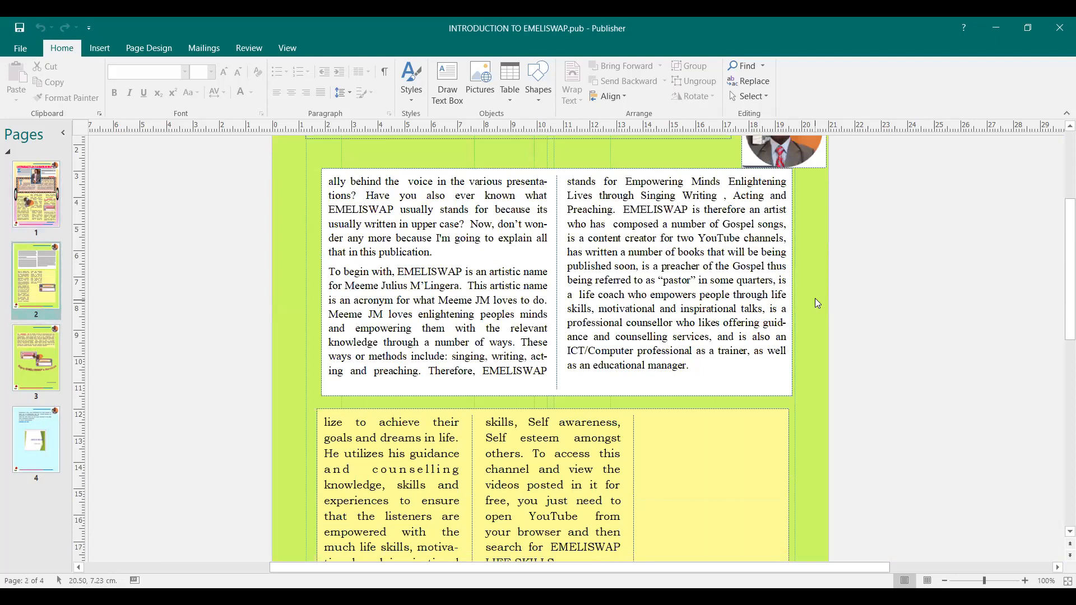
{"action": "scroll", "coordinate": [817, 299], "scroll_direction": "down", "scroll_amount": 1}
{"action": "scroll", "coordinate": [819, 300], "scroll_direction": "up", "scroll_amount": 3}
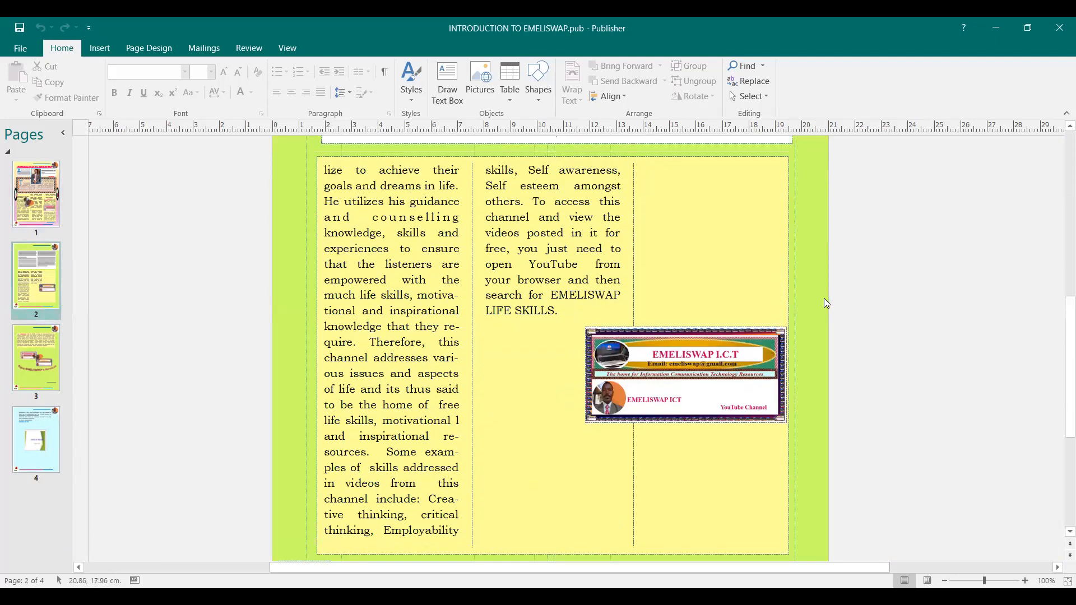
{"action": "scroll", "coordinate": [823, 303], "scroll_direction": "up", "scroll_amount": 2}
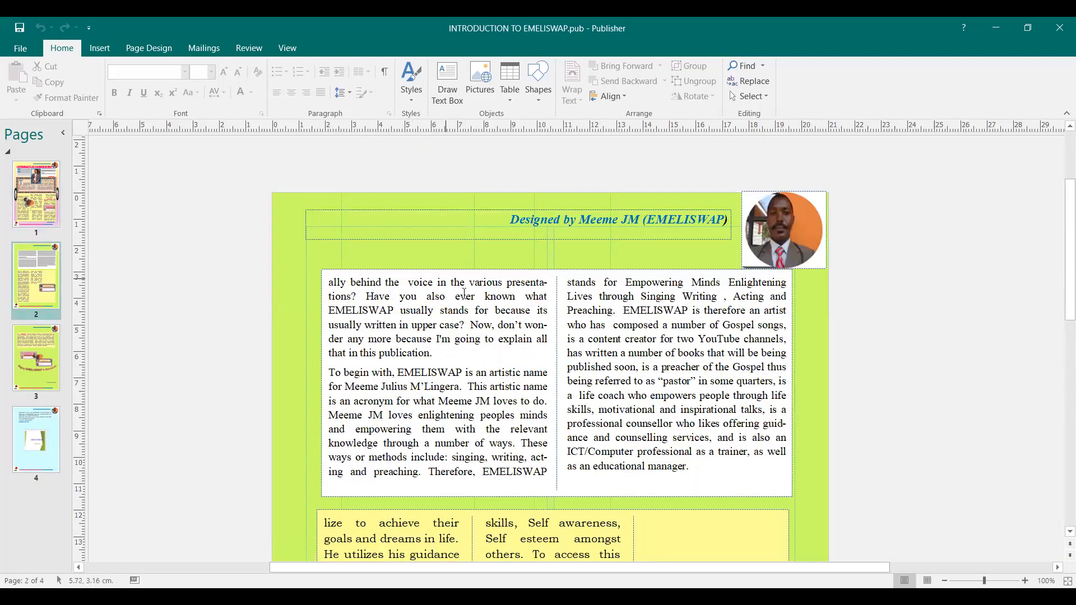
{"action": "left_click", "coordinate": [29, 345]}
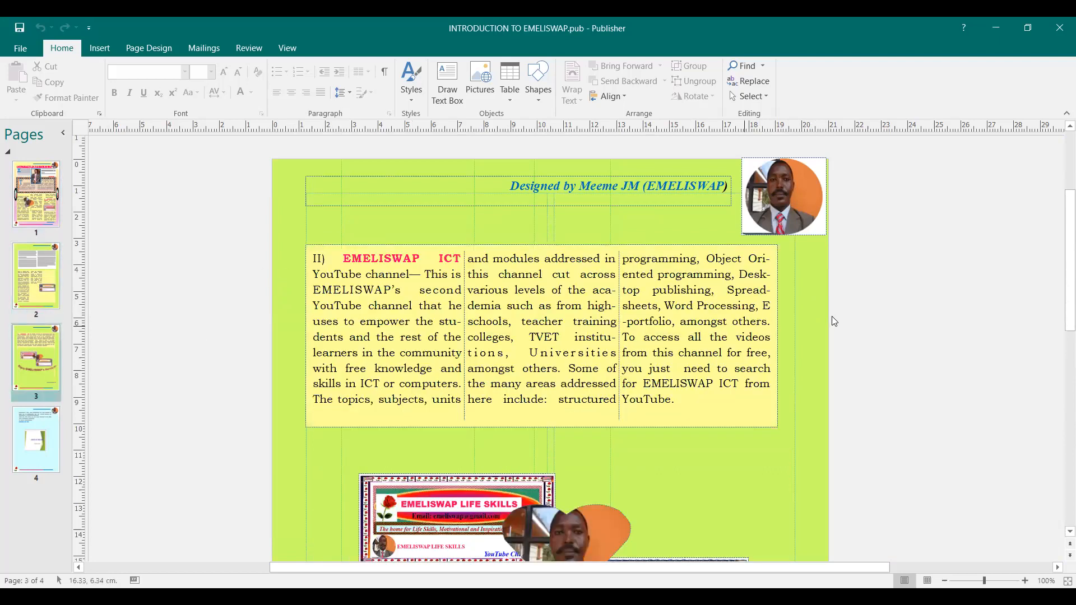
Step: Look over page 3 from its header to the curved closing text against the light lime green background
{"action": "scroll", "coordinate": [831, 320], "scroll_direction": "down", "scroll_amount": 4}
{"action": "scroll", "coordinate": [826, 320], "scroll_direction": "up", "scroll_amount": 5}
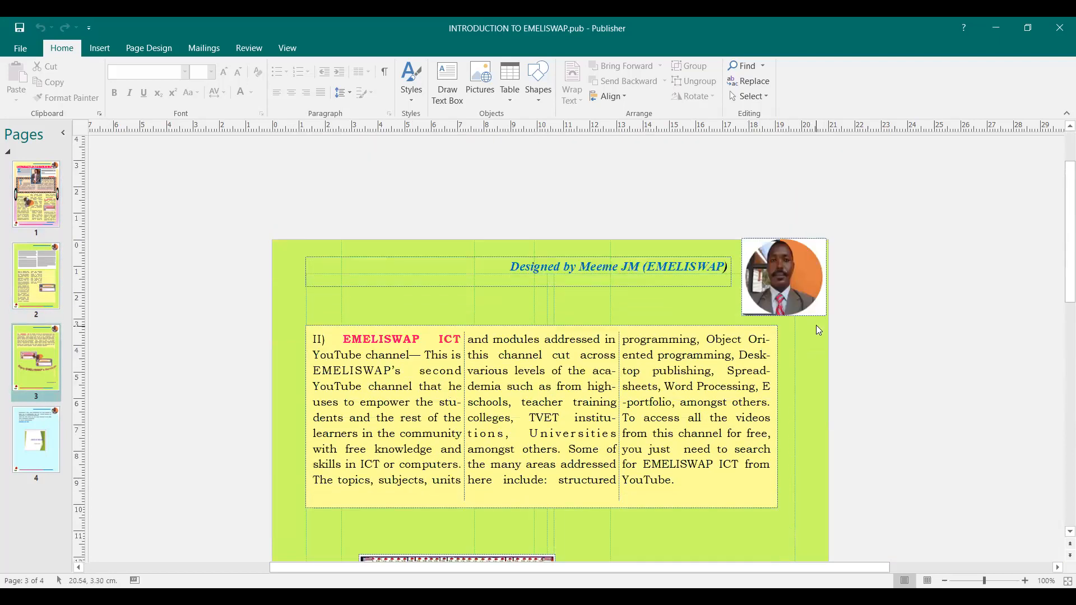
{"action": "scroll", "coordinate": [816, 325], "scroll_direction": "down", "scroll_amount": 5}
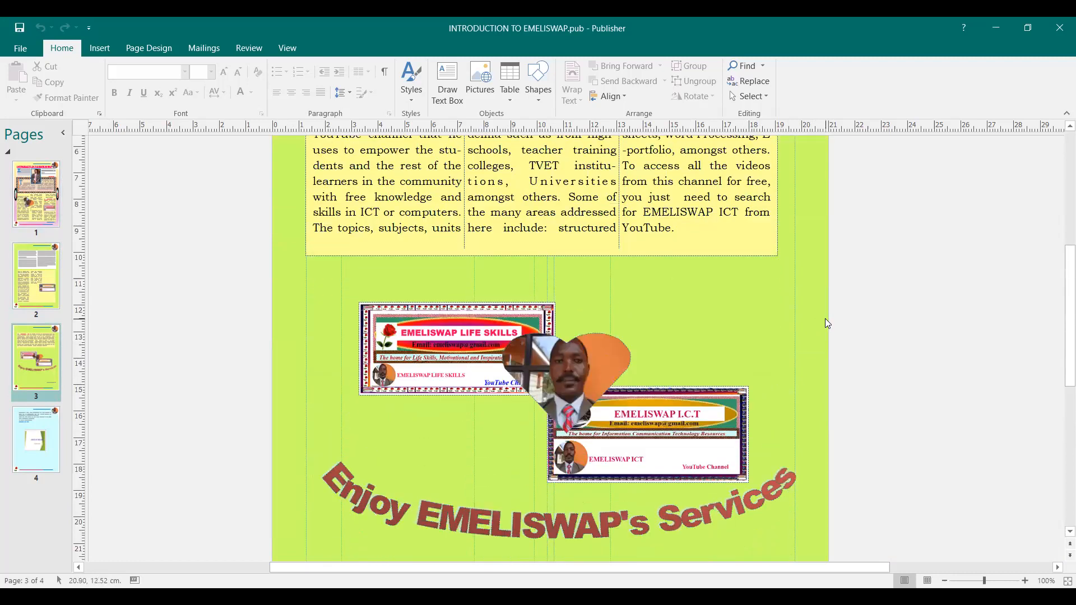
{"action": "scroll", "coordinate": [825, 319], "scroll_direction": "up", "scroll_amount": 2}
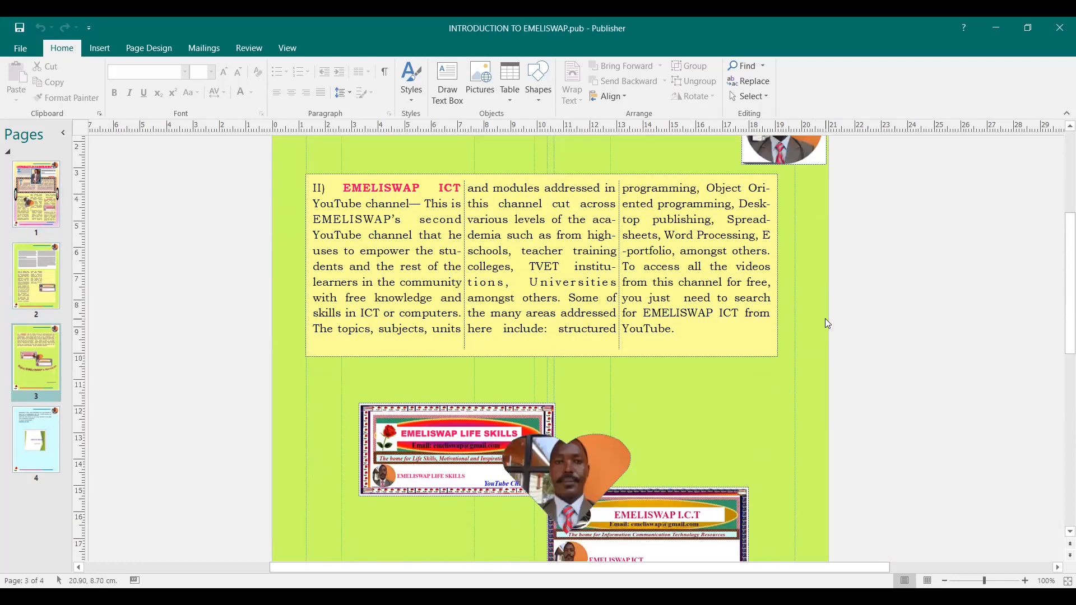
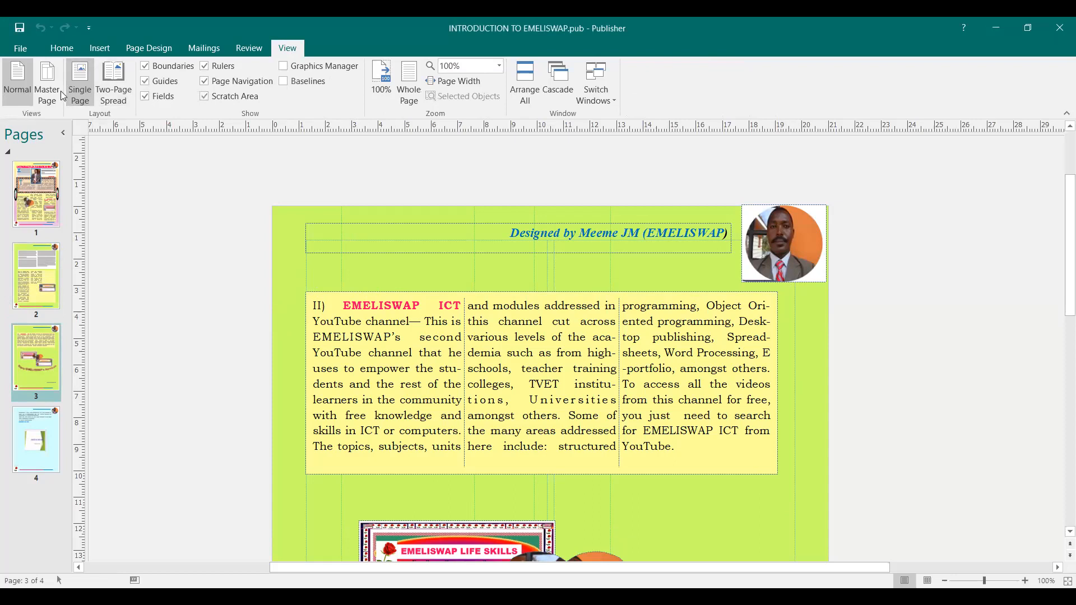
Step: Reopen the master page and change its solid background to a stronger lime green from the standard colour palette
{"action": "left_click", "coordinate": [49, 89]}
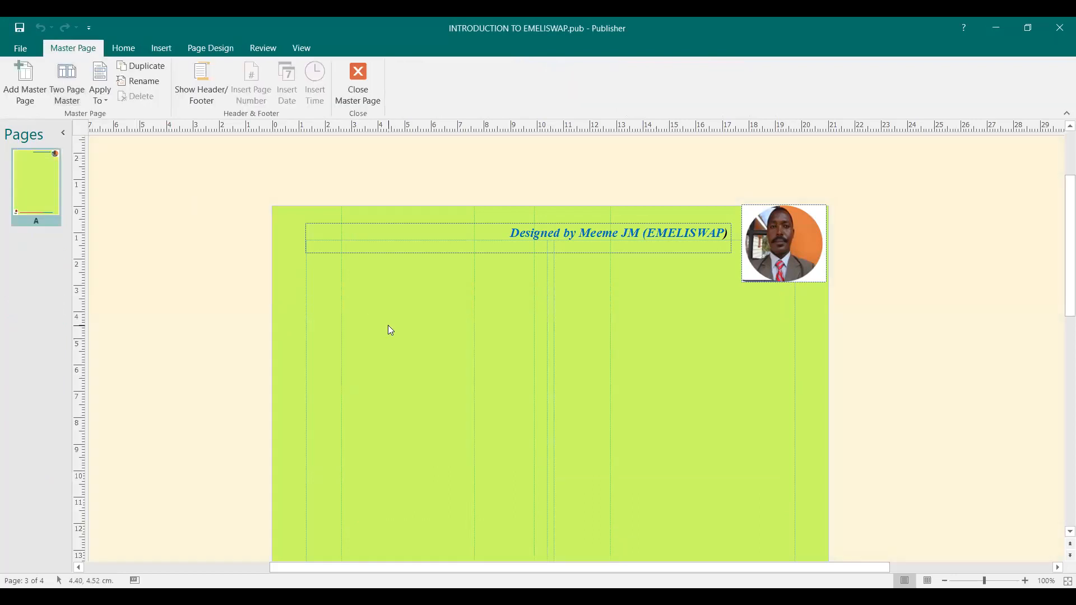
{"action": "left_click", "coordinate": [212, 49]}
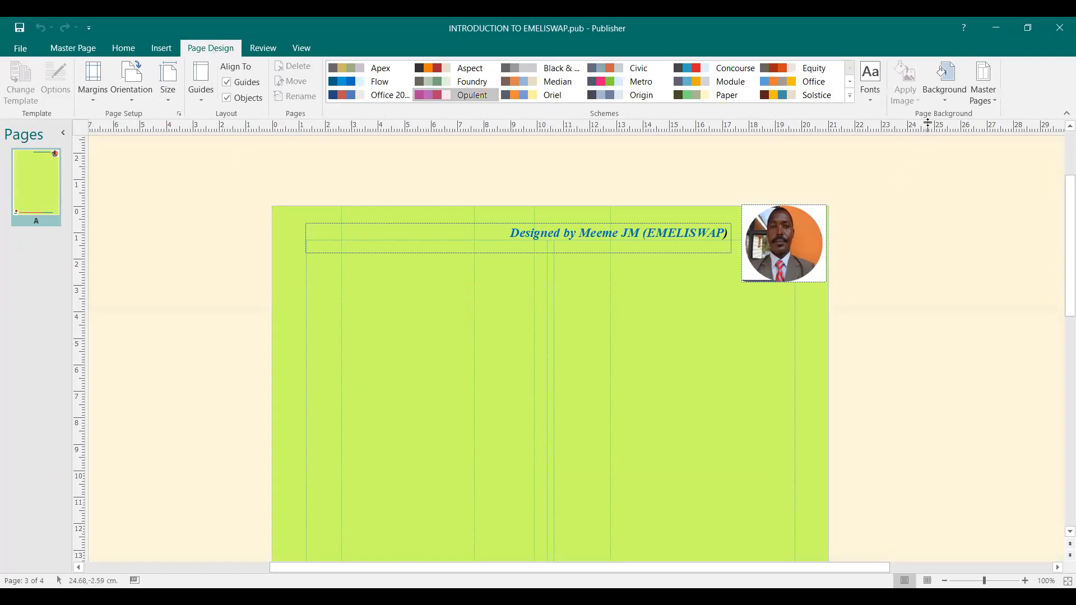
{"action": "left_click", "coordinate": [945, 99]}
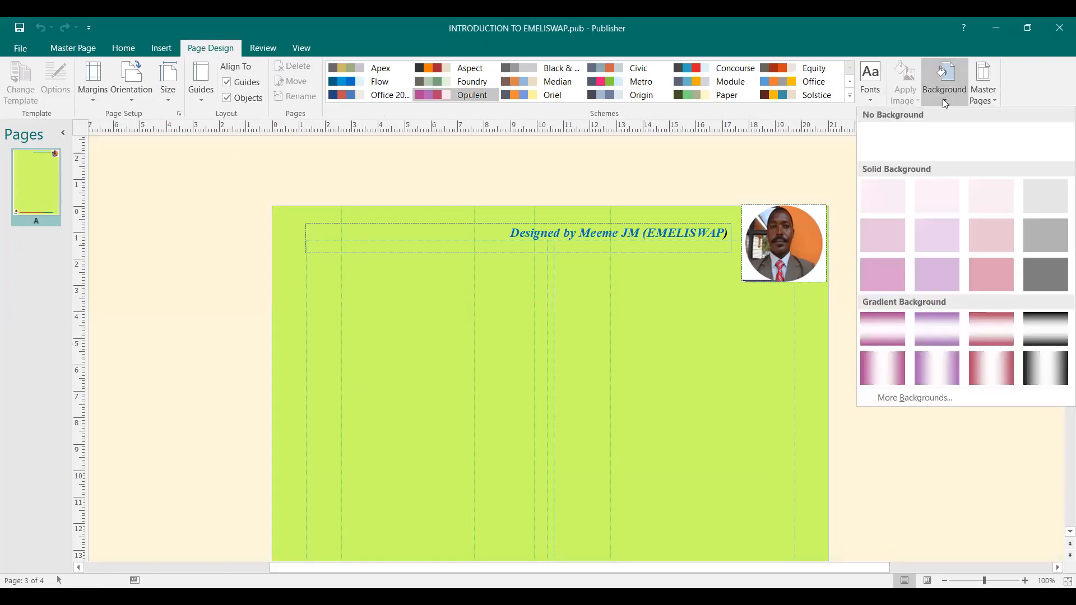
{"action": "left_click", "coordinate": [933, 399]}
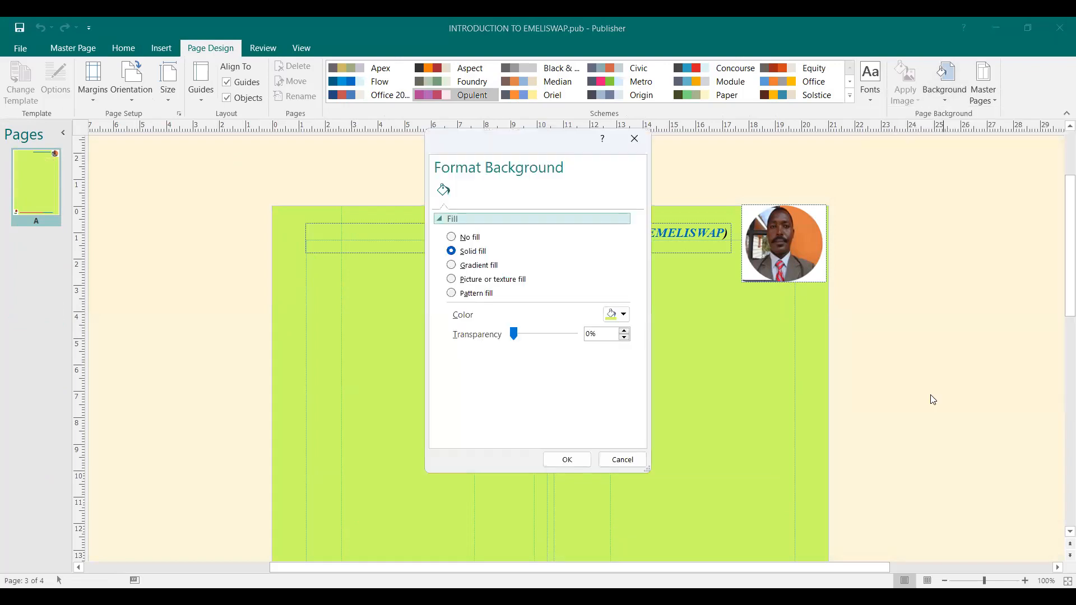
{"action": "left_click", "coordinate": [473, 254]}
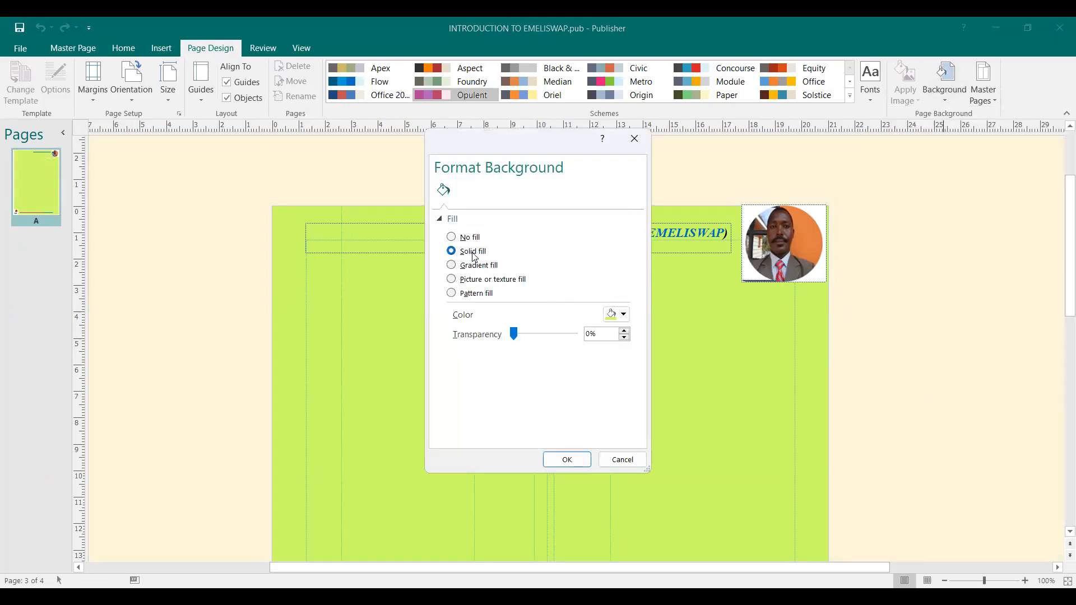
{"action": "left_click", "coordinate": [625, 316]}
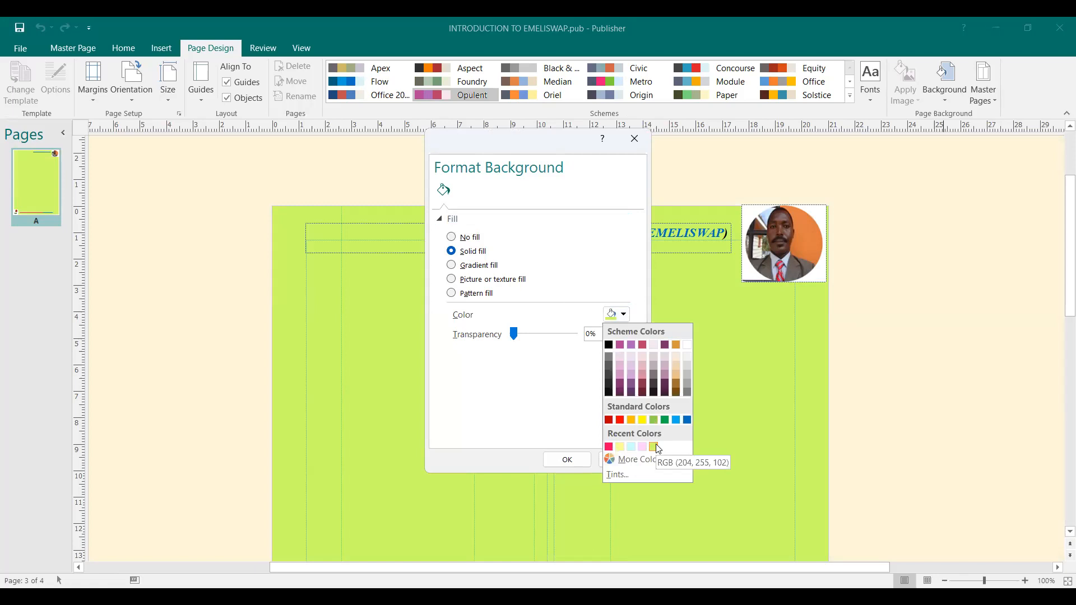
{"action": "left_click", "coordinate": [627, 461]}
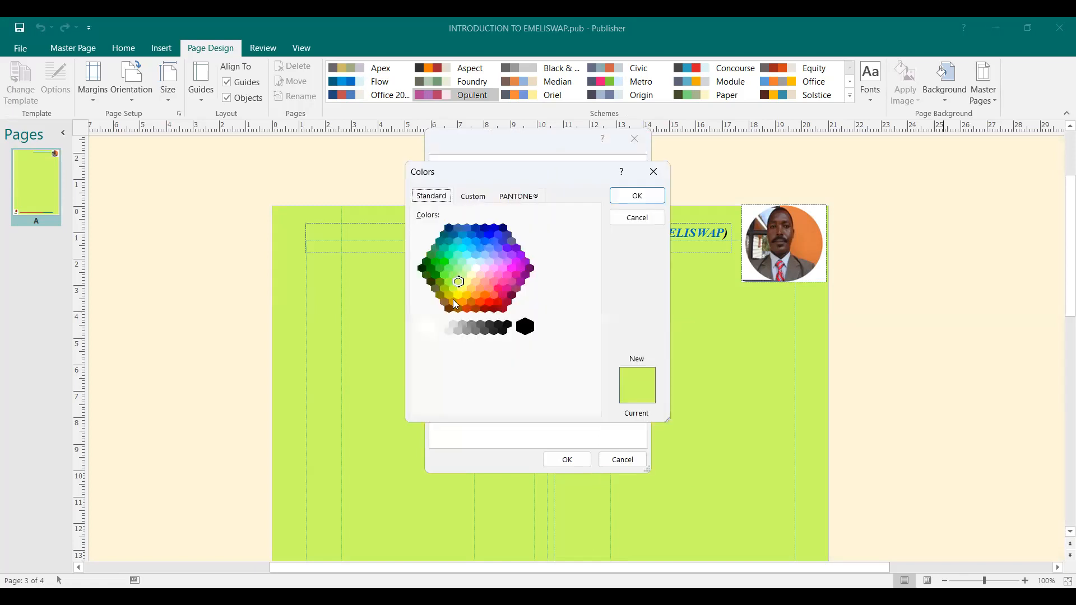
{"action": "left_click", "coordinate": [453, 288]}
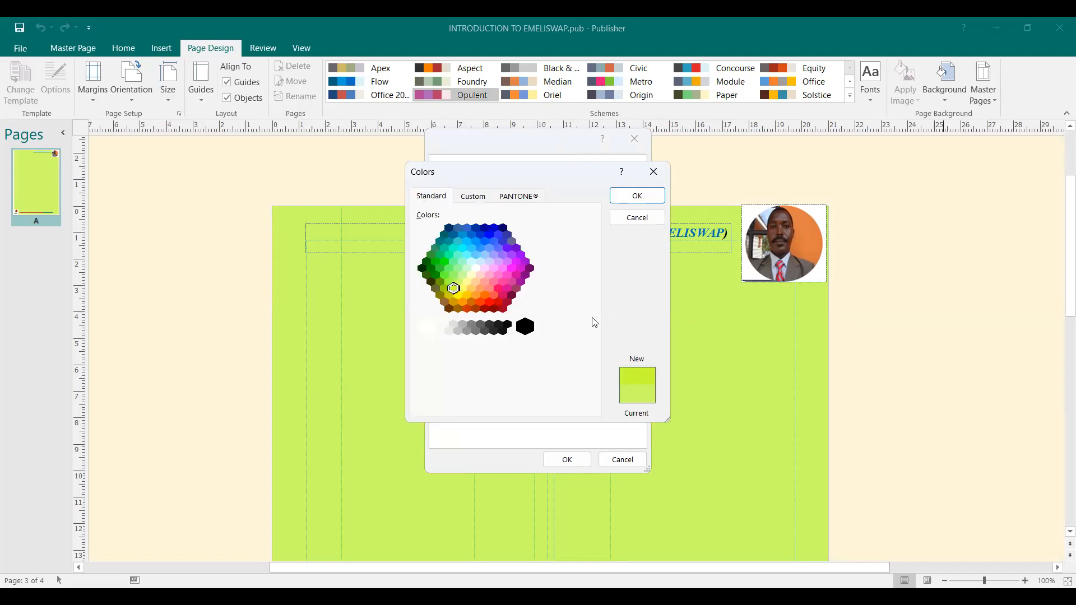
{"action": "left_click", "coordinate": [626, 197]}
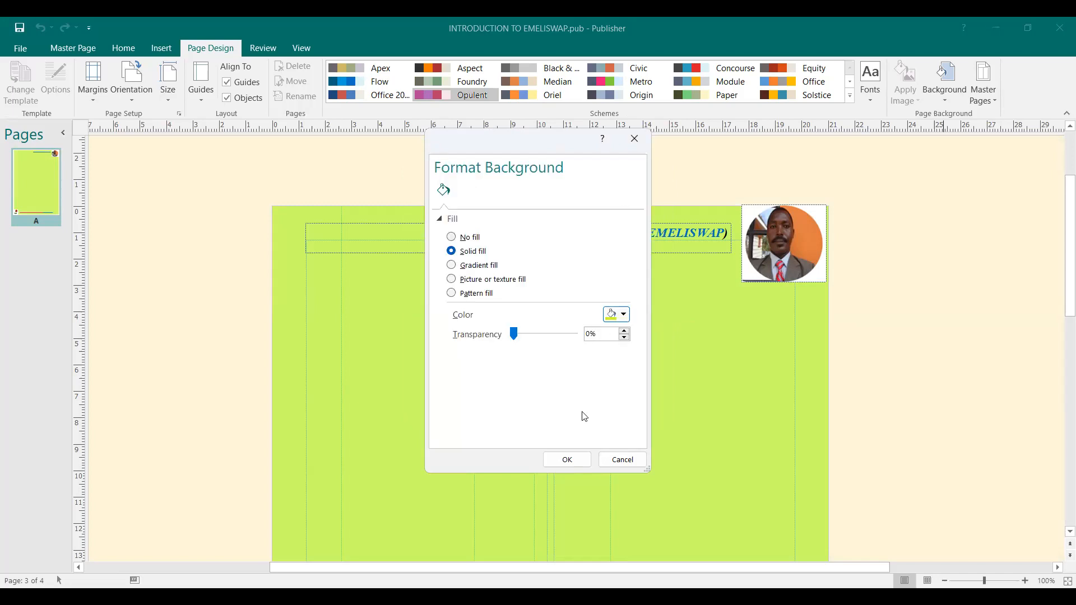
{"action": "left_click", "coordinate": [575, 461]}
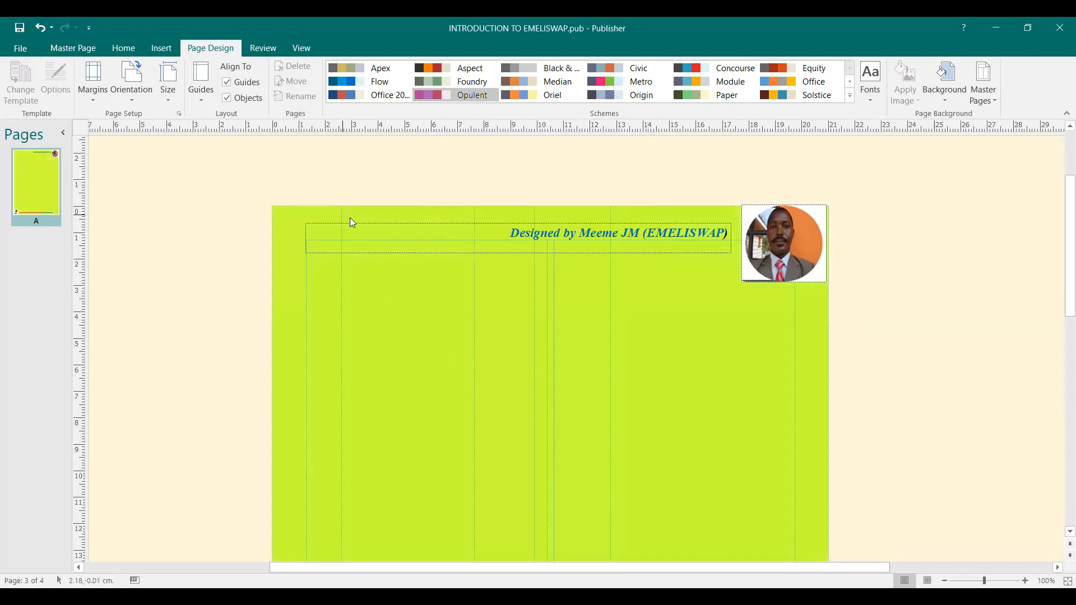
Step: Look at the options for applying the master page to pages, and close the master page view
{"action": "left_click", "coordinate": [75, 47]}
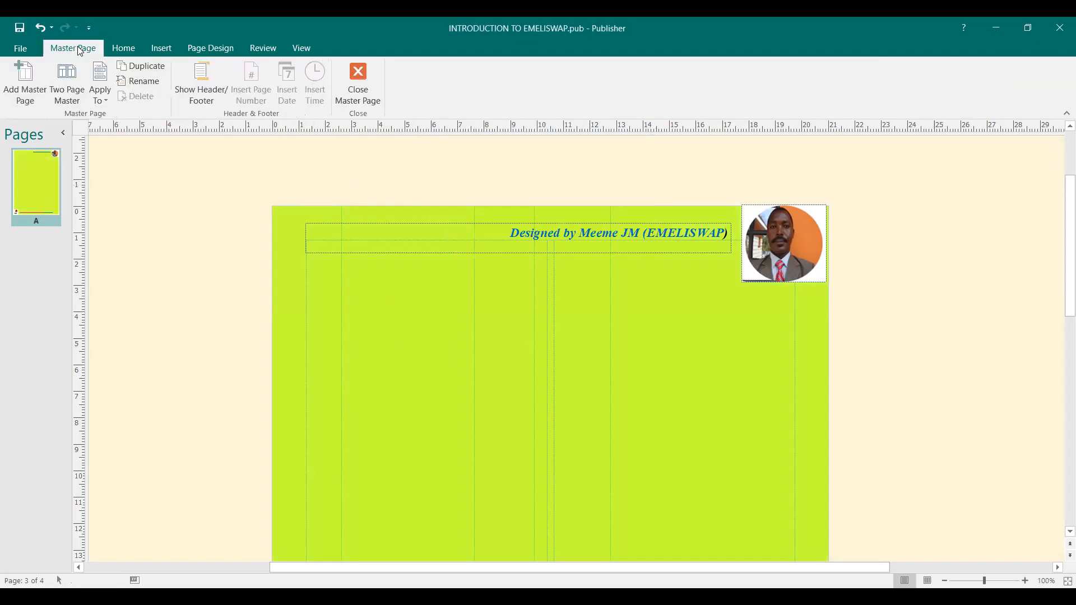
{"action": "left_click", "coordinate": [105, 103]}
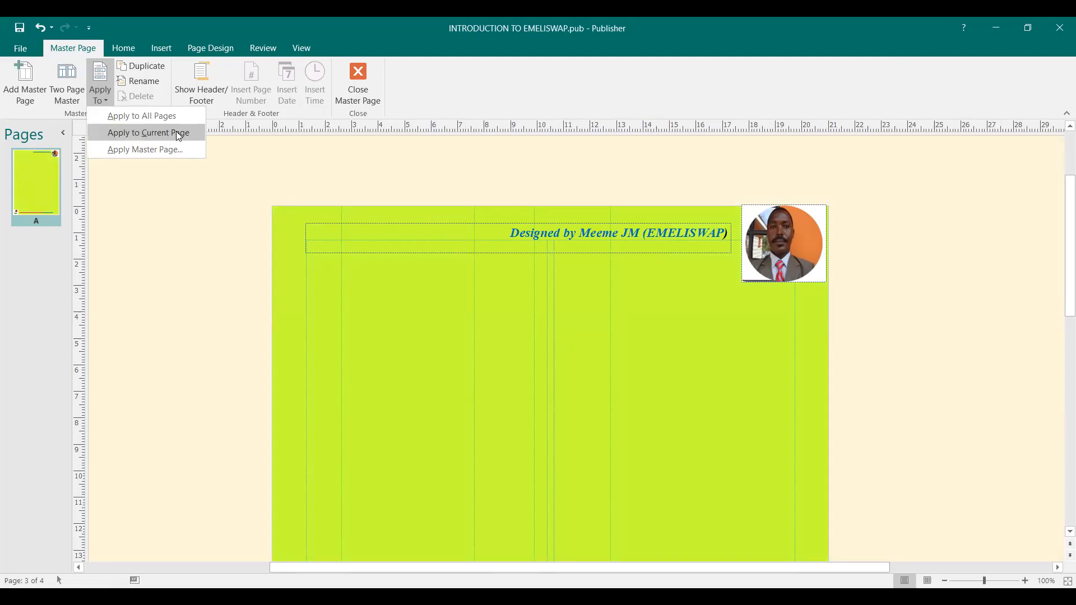
{"action": "left_click", "coordinate": [496, 338]}
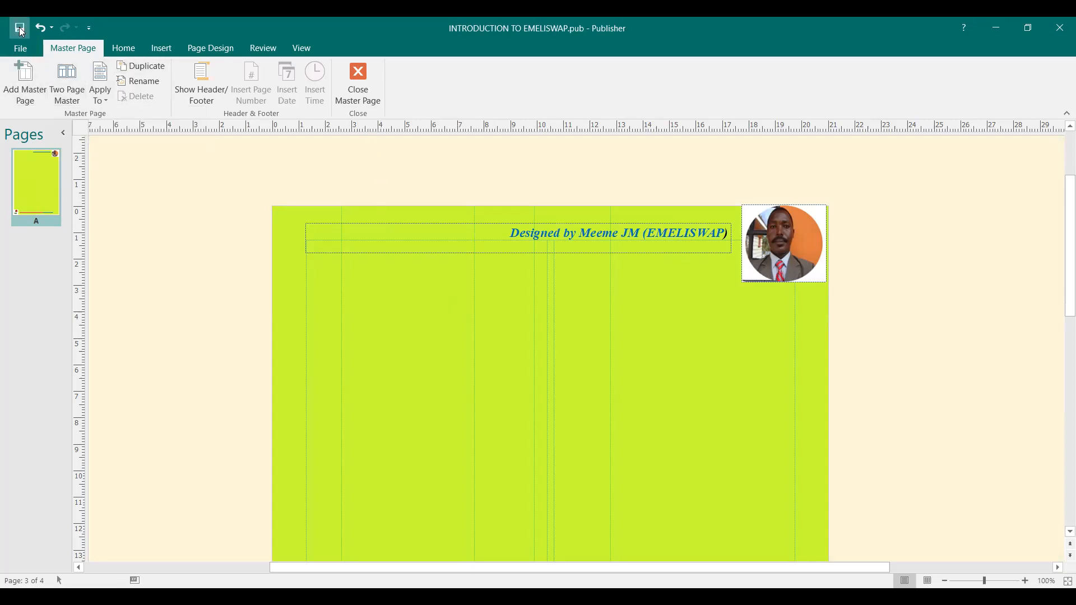
{"action": "left_click", "coordinate": [357, 101]}
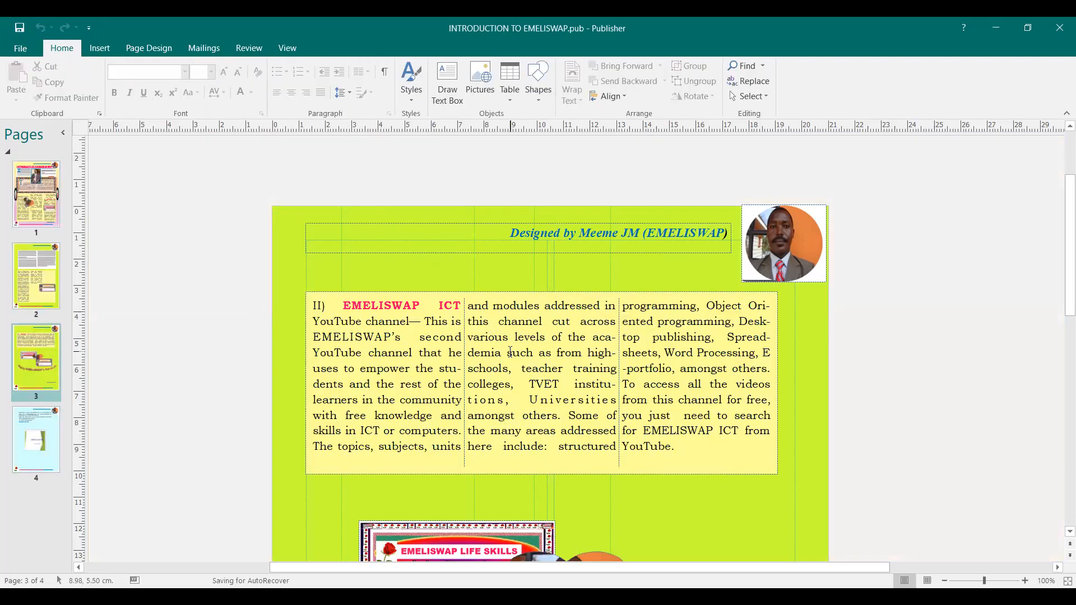
Step: Compare pages 3 and 2 to check the stronger lime green background taken from the master page
{"action": "scroll", "coordinate": [515, 324], "scroll_direction": "down", "scroll_amount": 5}
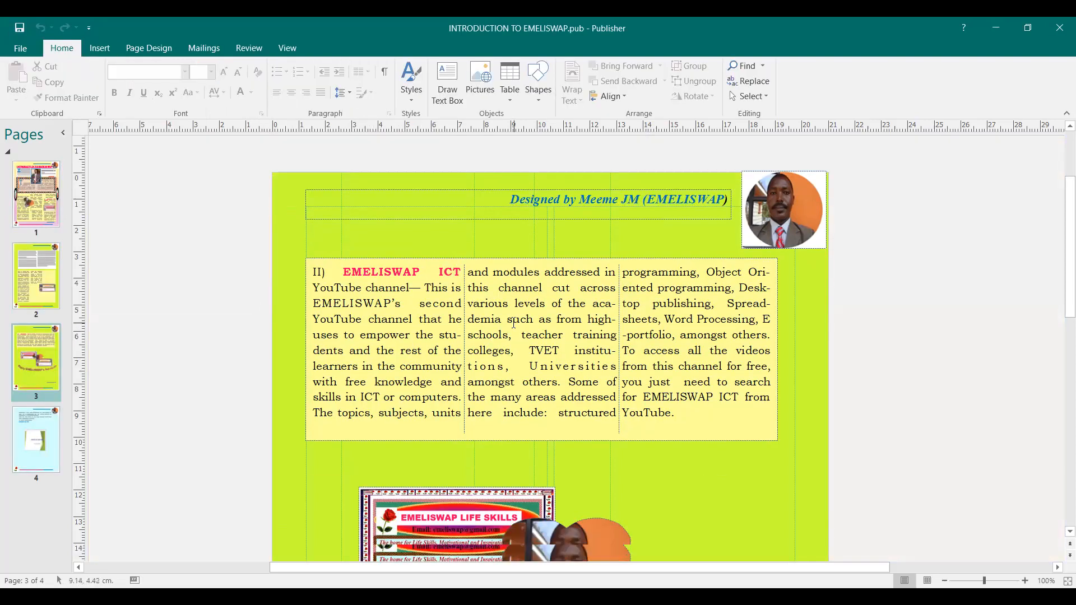
{"action": "scroll", "coordinate": [516, 324], "scroll_direction": "up", "scroll_amount": 5}
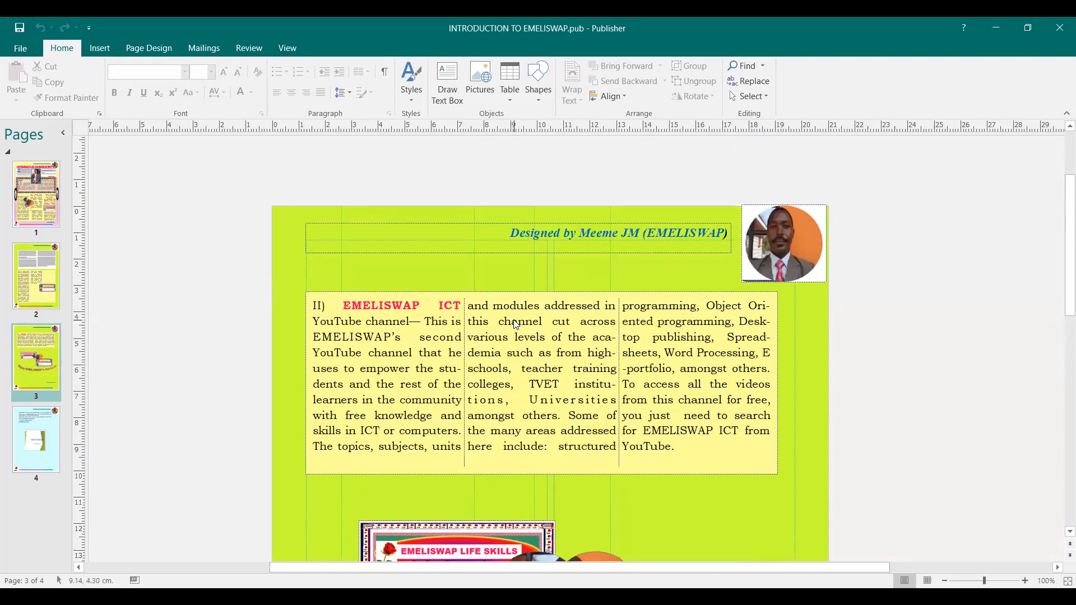
{"action": "left_click", "coordinate": [26, 263]}
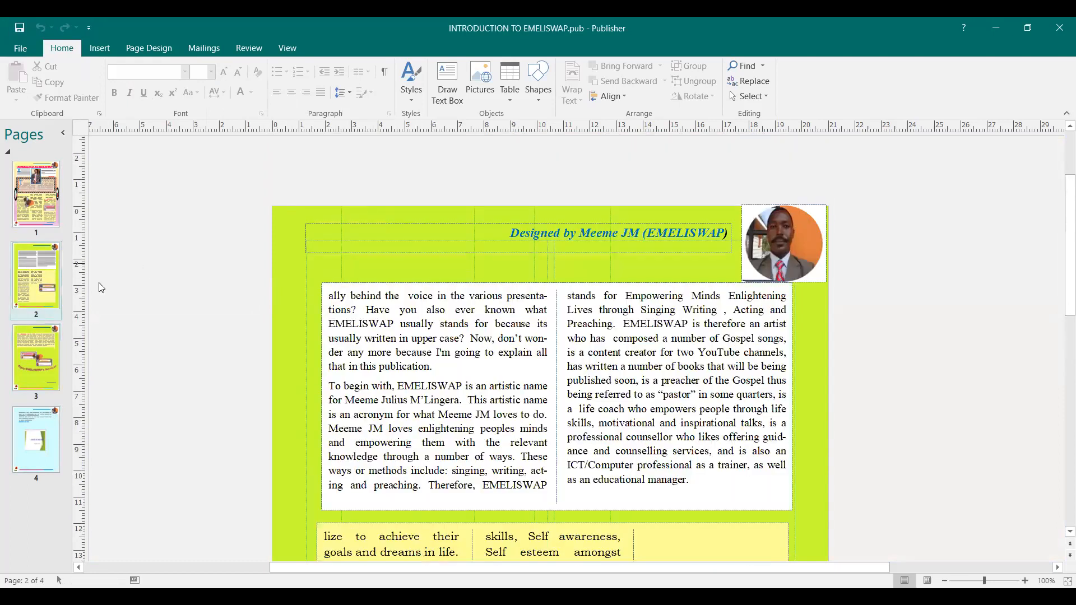
{"action": "left_click", "coordinate": [39, 338]}
{"action": "left_click", "coordinate": [39, 291]}
{"action": "left_click", "coordinate": [34, 357]}
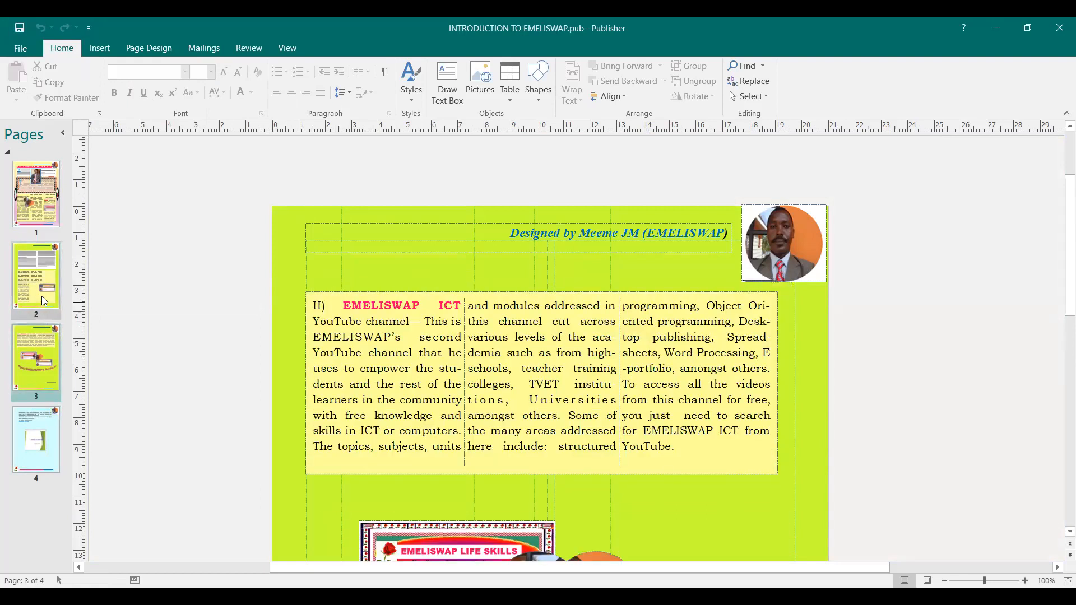
{"action": "left_click", "coordinate": [44, 297]}
{"action": "left_click", "coordinate": [41, 363]}
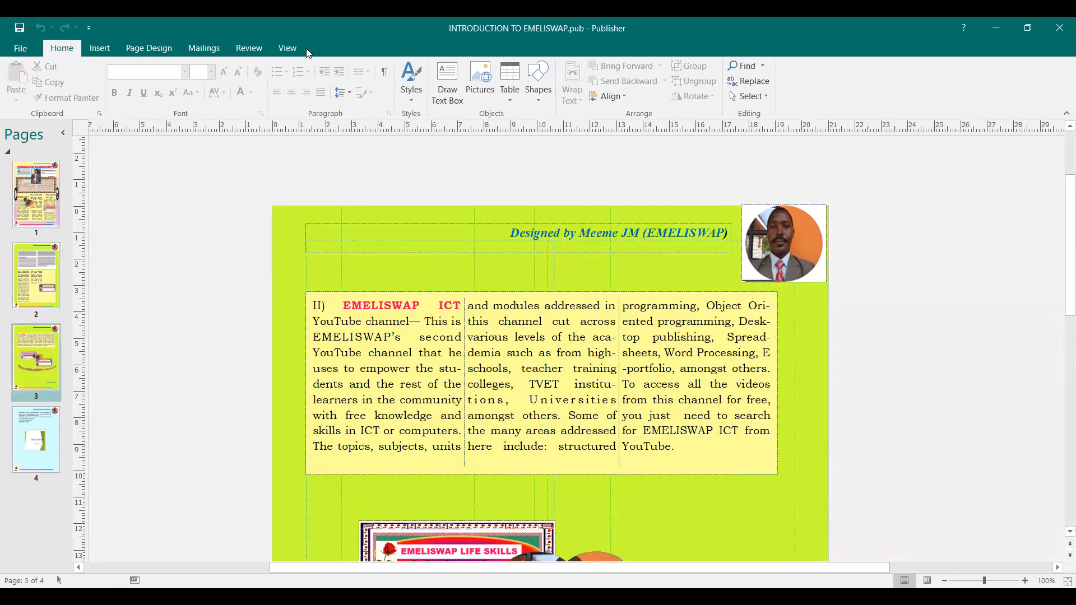
Step: Return to the master page and set its solid background to light pink from the recent colours
{"action": "left_click", "coordinate": [287, 47]}
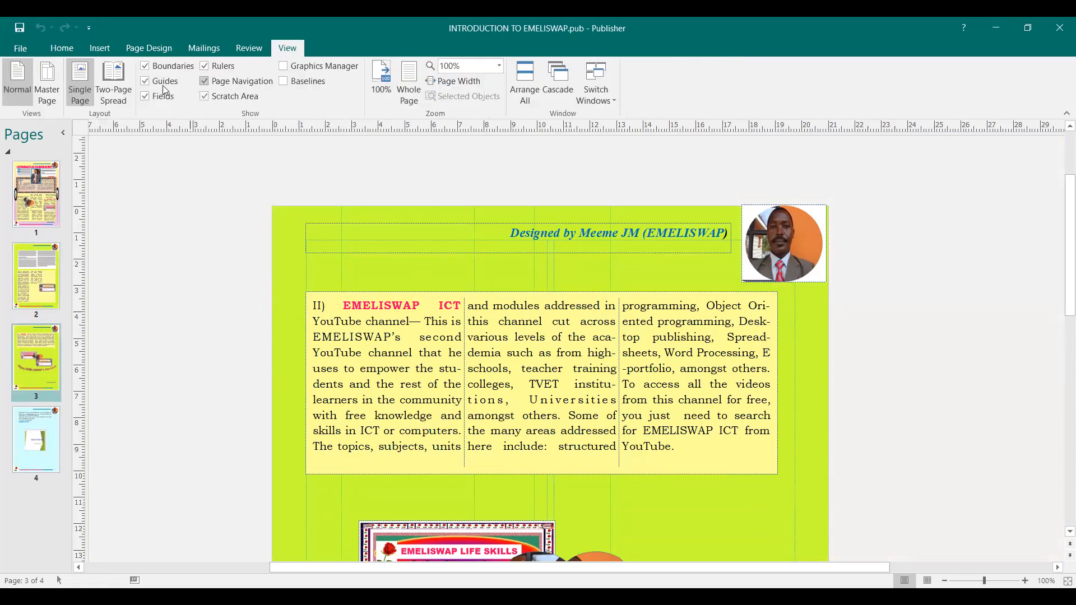
{"action": "left_click", "coordinate": [47, 84]}
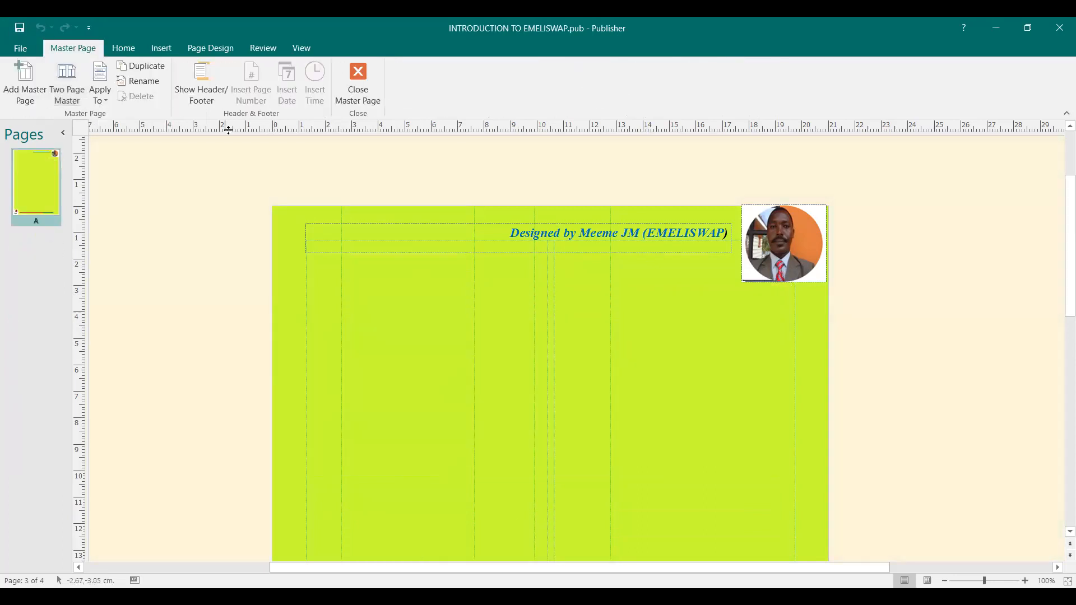
{"action": "left_click", "coordinate": [220, 49]}
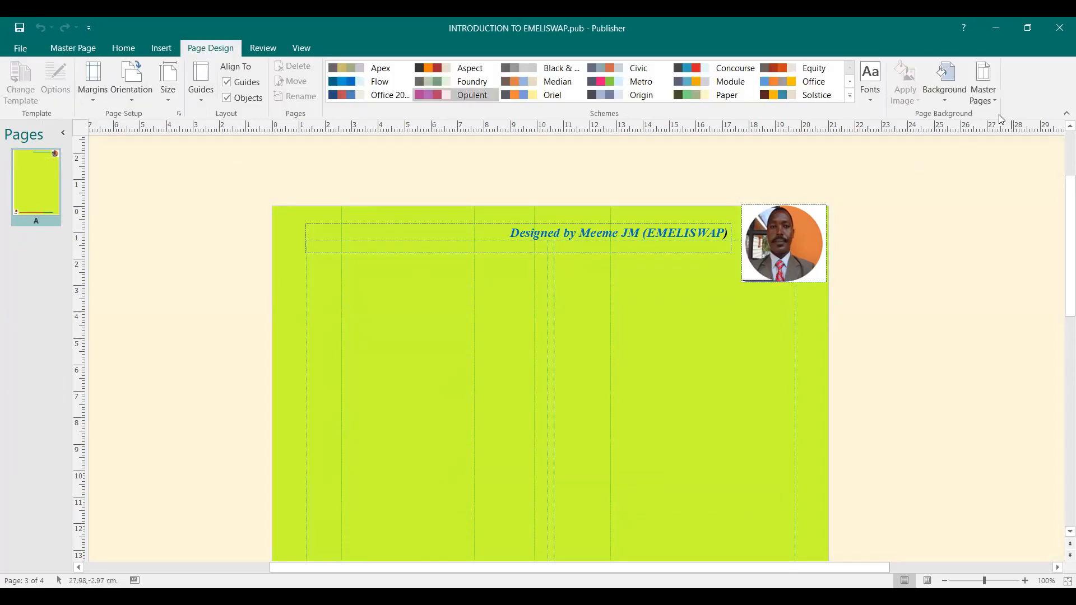
{"action": "left_click", "coordinate": [943, 102]}
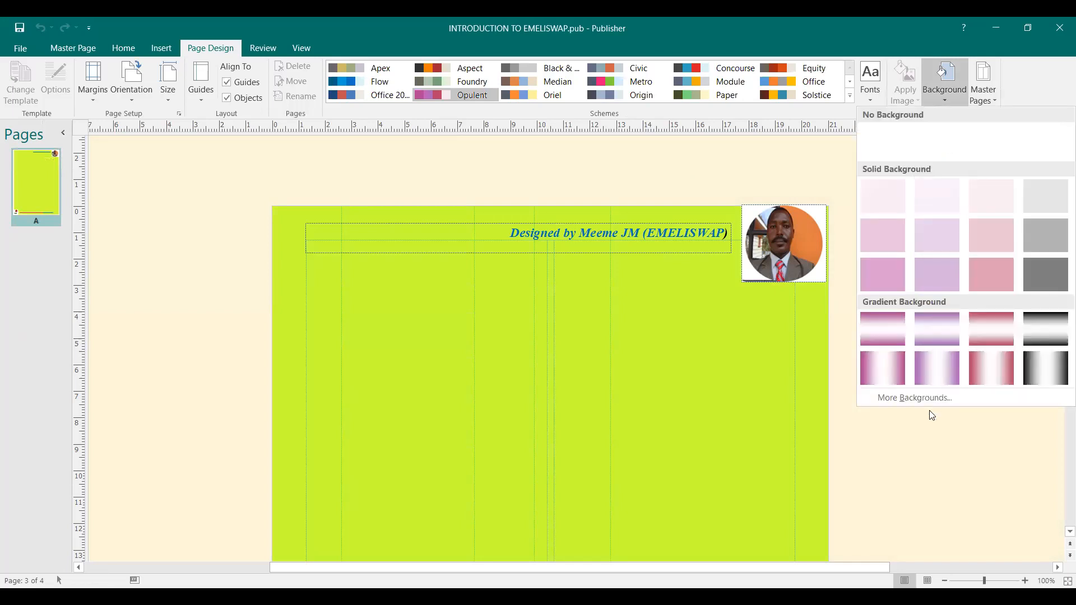
{"action": "left_click", "coordinate": [903, 399]}
{"action": "left_click", "coordinate": [626, 315]}
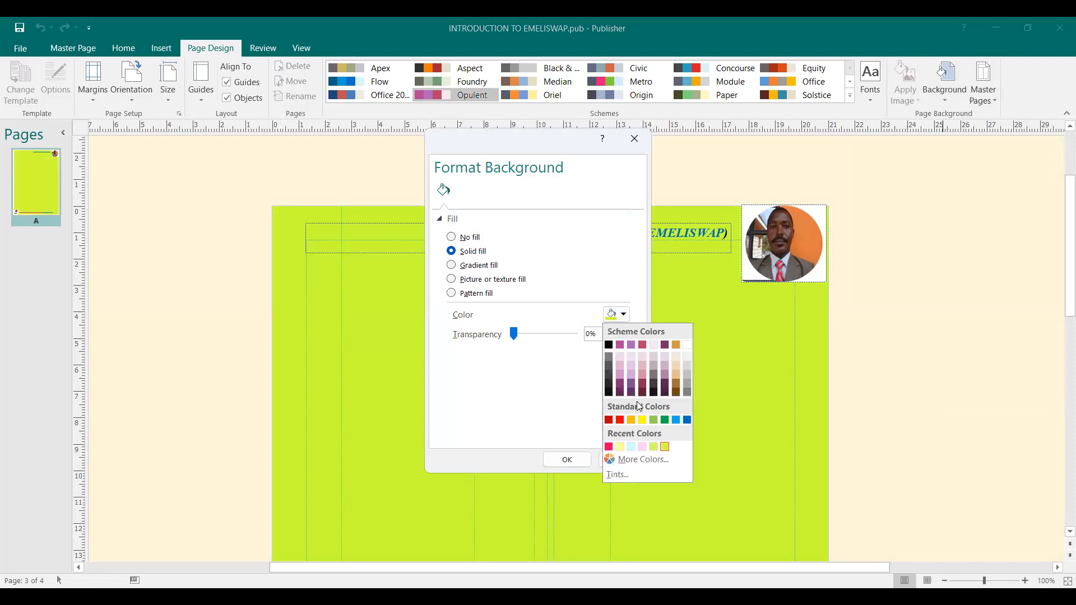
{"action": "left_click", "coordinate": [642, 448]}
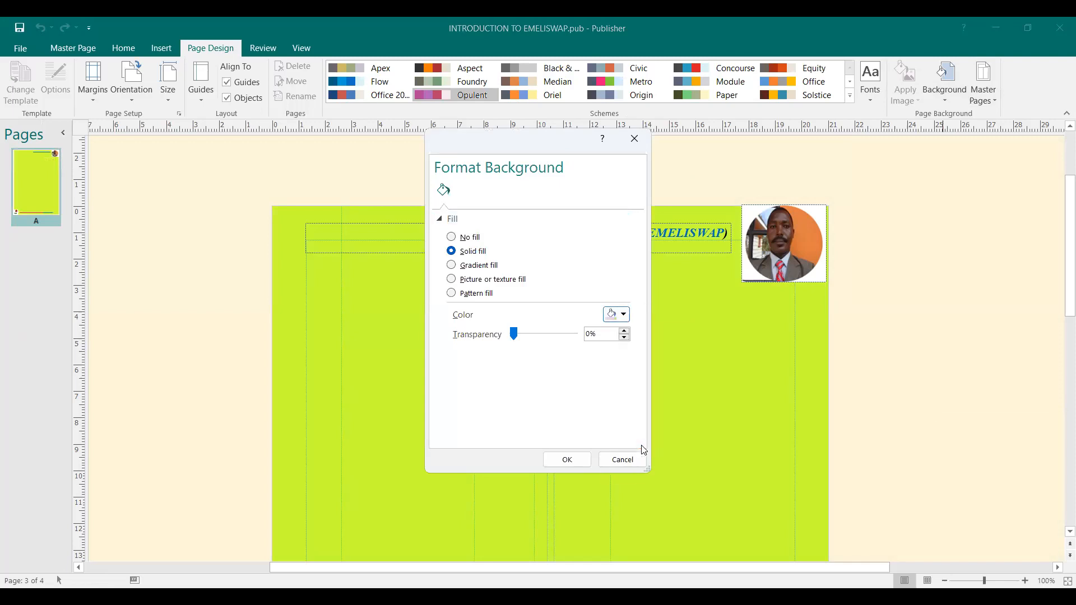
{"action": "left_click", "coordinate": [567, 459]}
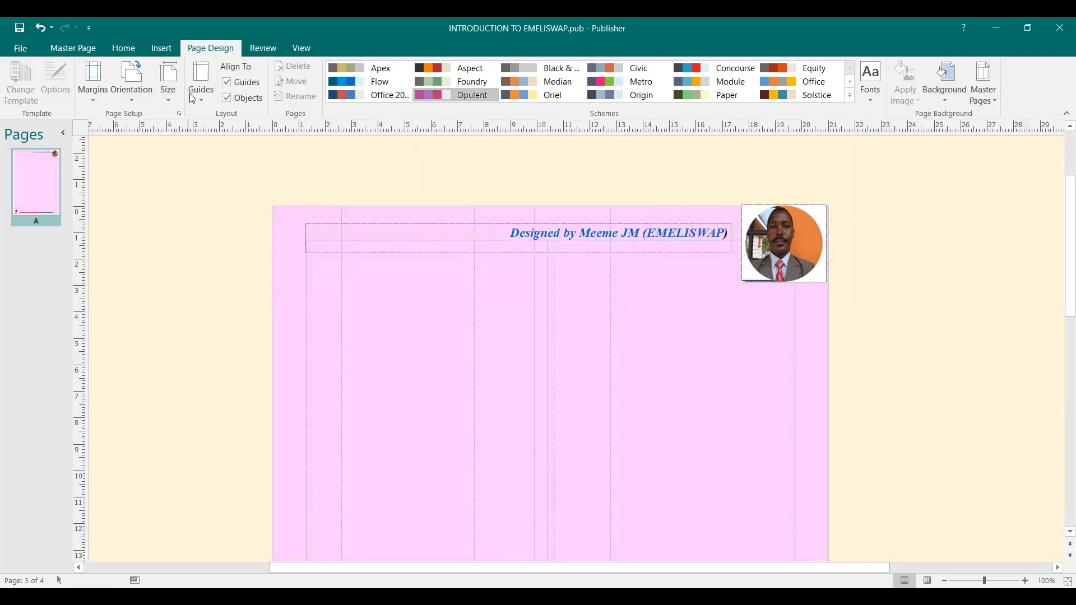
Step: Apply the master page to the current page and close the master page view
{"action": "left_click", "coordinate": [85, 49]}
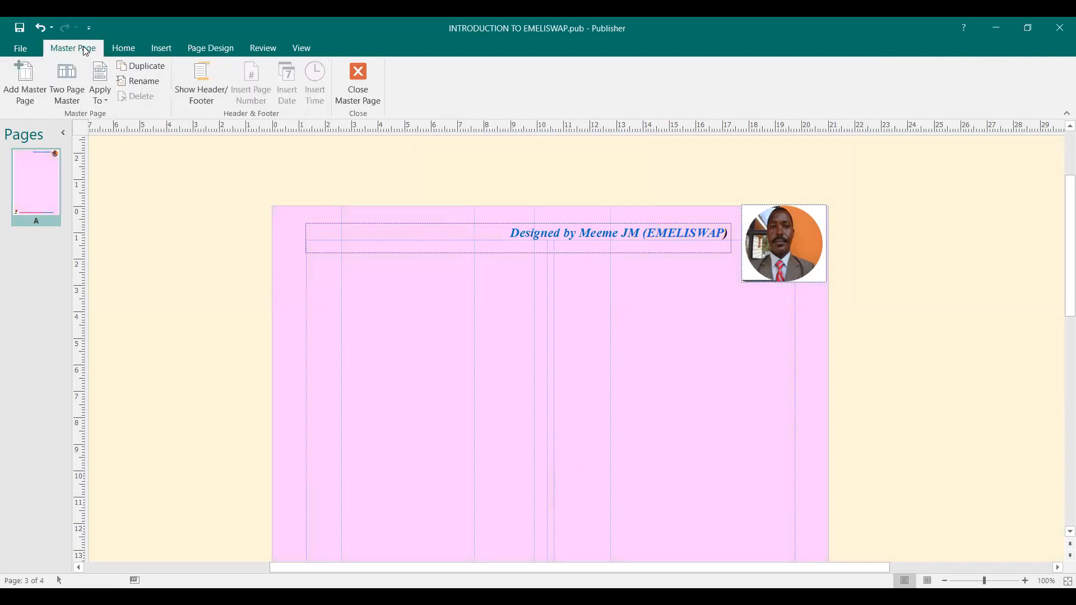
{"action": "left_click", "coordinate": [105, 100]}
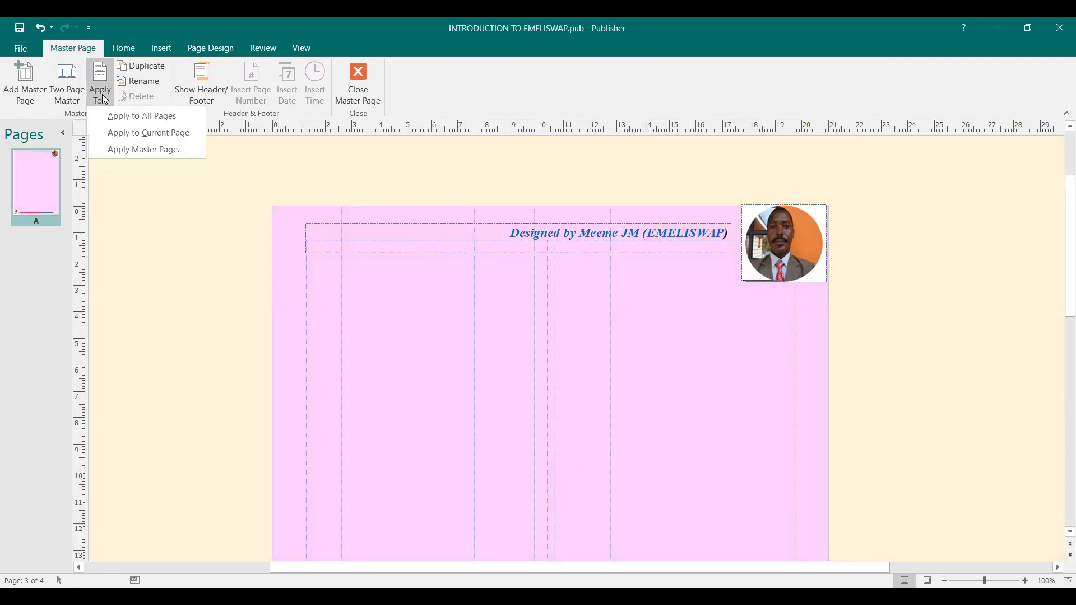
{"action": "left_click", "coordinate": [180, 141]}
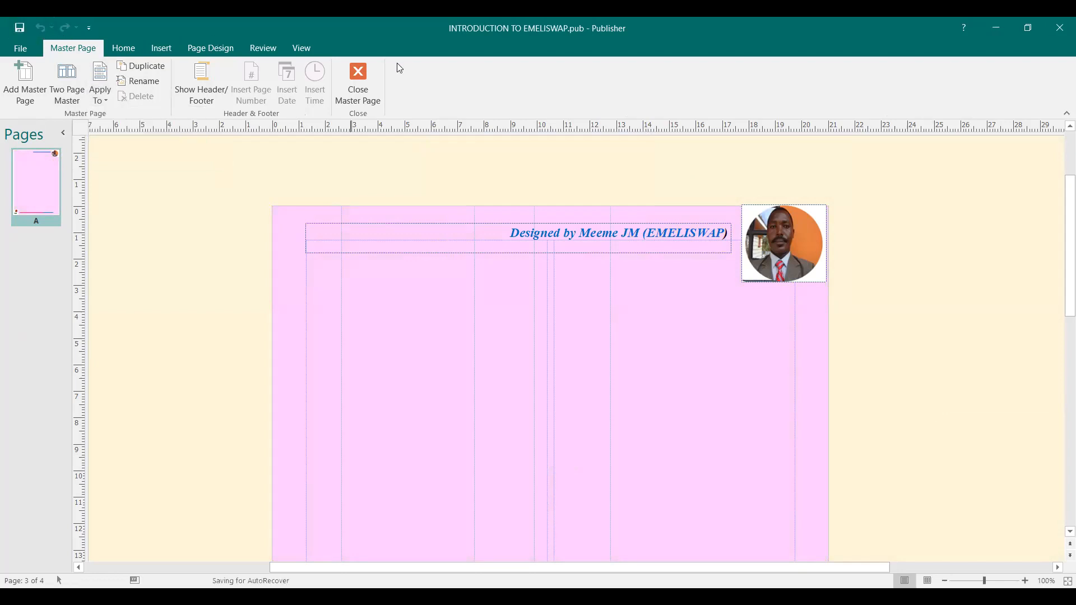
{"action": "left_click", "coordinate": [360, 94]}
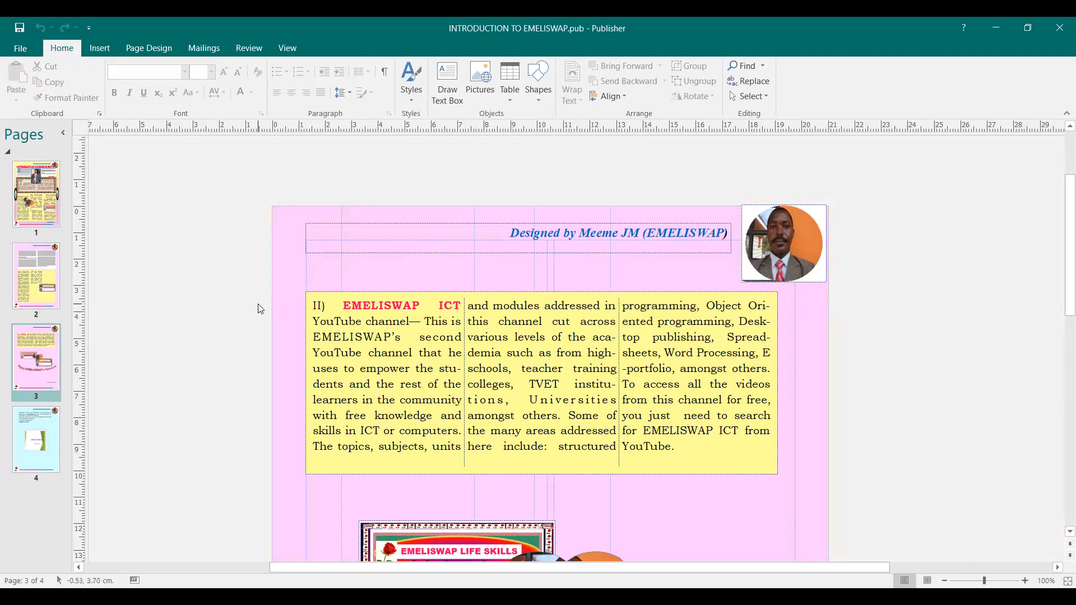
Step: Go through pages 1 to 4 to check which of them show the light pink background of the master page
{"action": "left_click", "coordinate": [41, 203]}
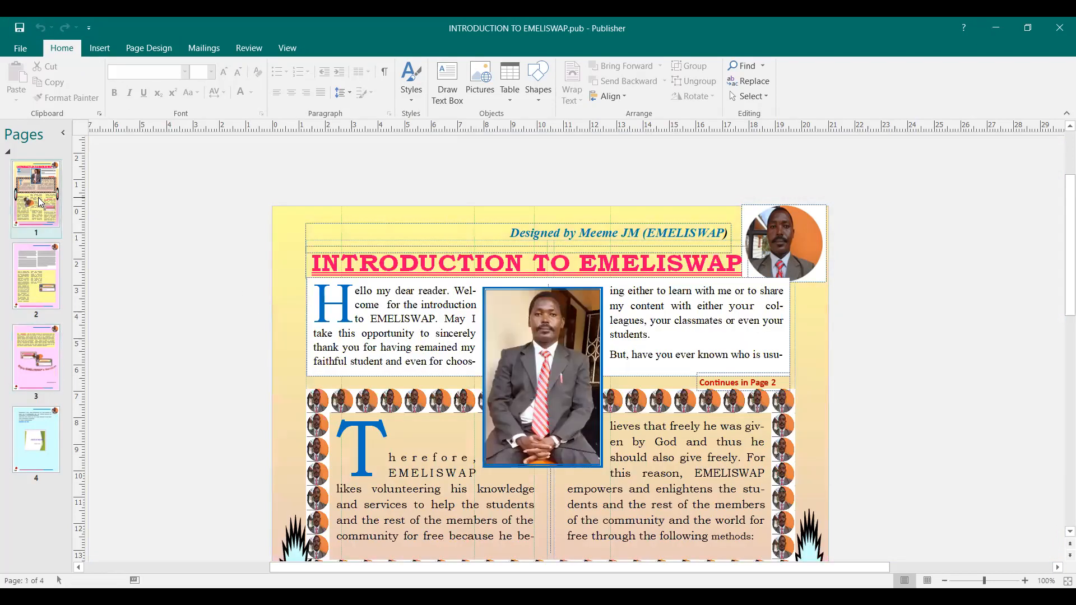
{"action": "left_click", "coordinate": [40, 287]}
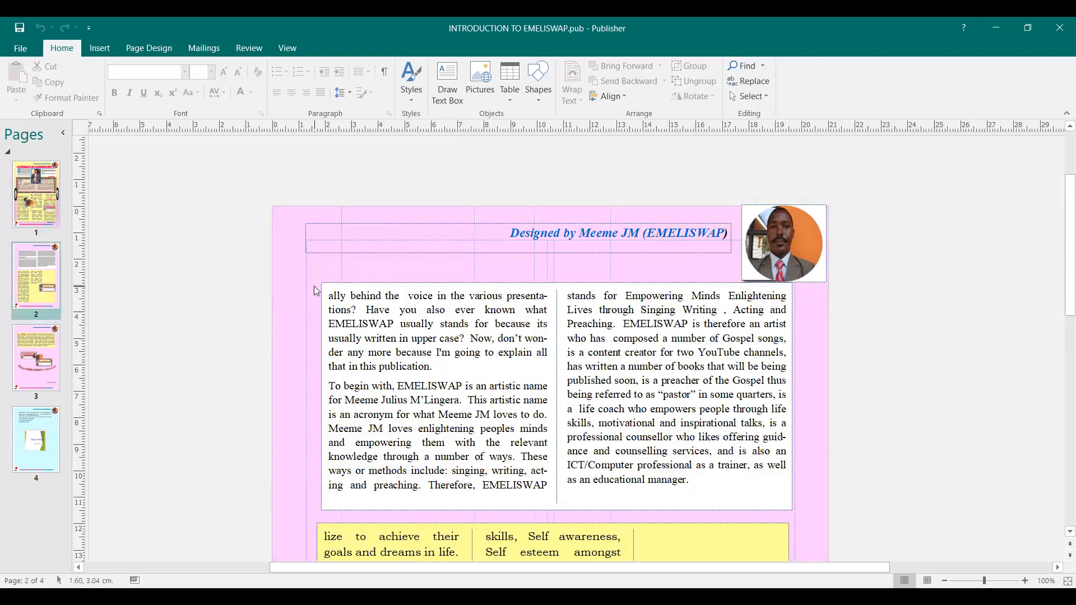
{"action": "scroll", "coordinate": [315, 286], "scroll_direction": "down", "scroll_amount": 1}
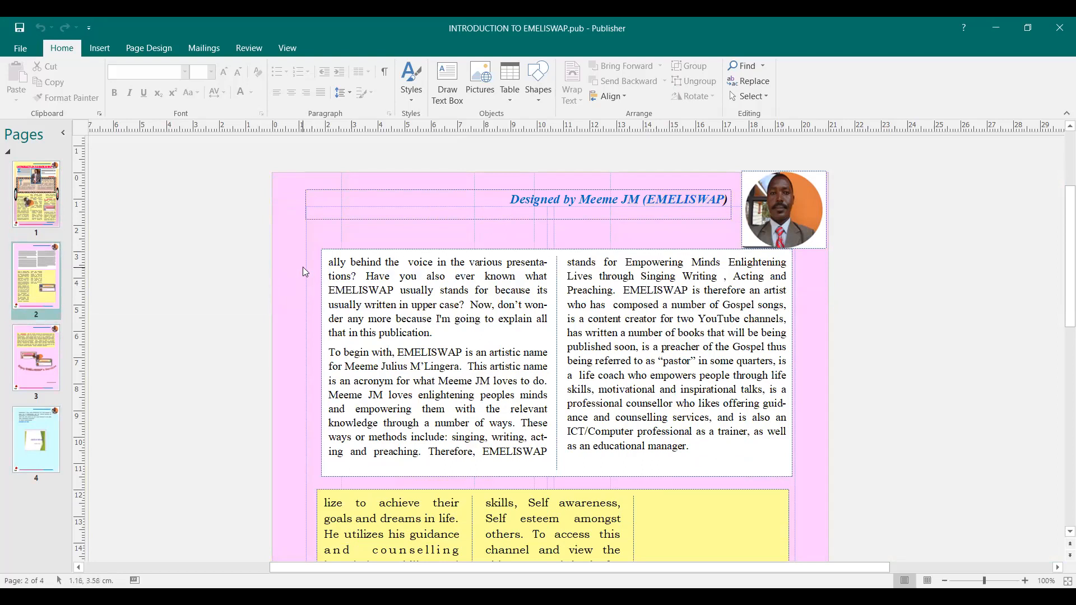
{"action": "left_click", "coordinate": [40, 345]}
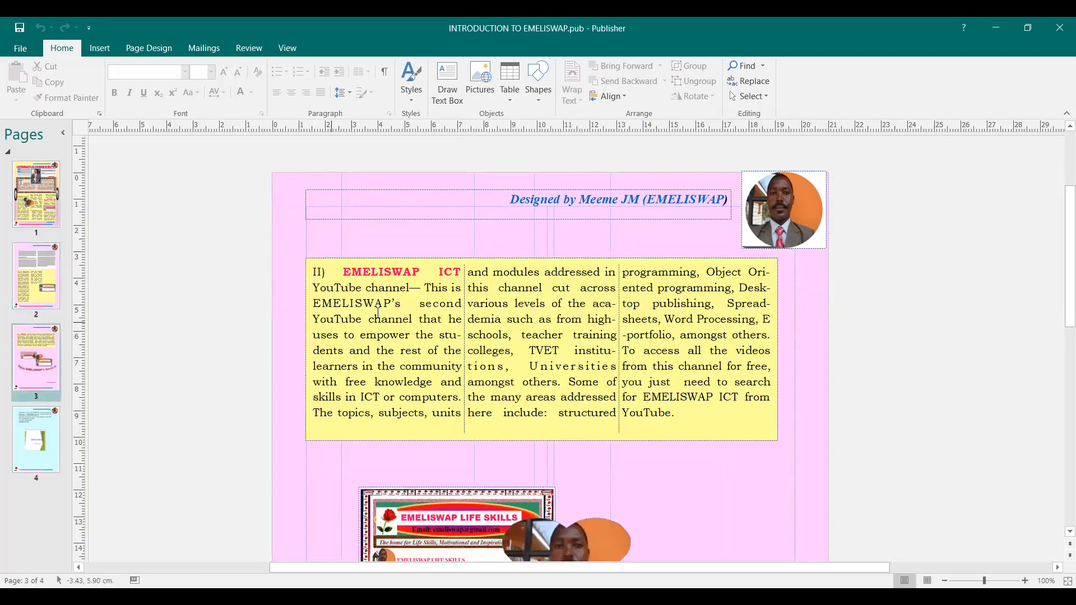
{"action": "left_click", "coordinate": [51, 273]}
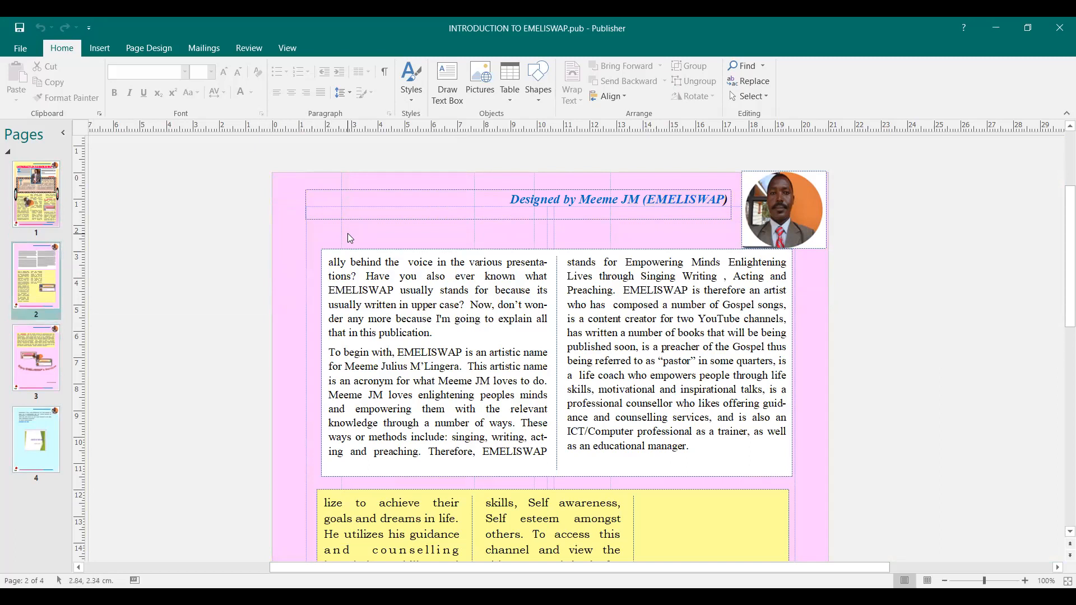
{"action": "left_click", "coordinate": [53, 359]}
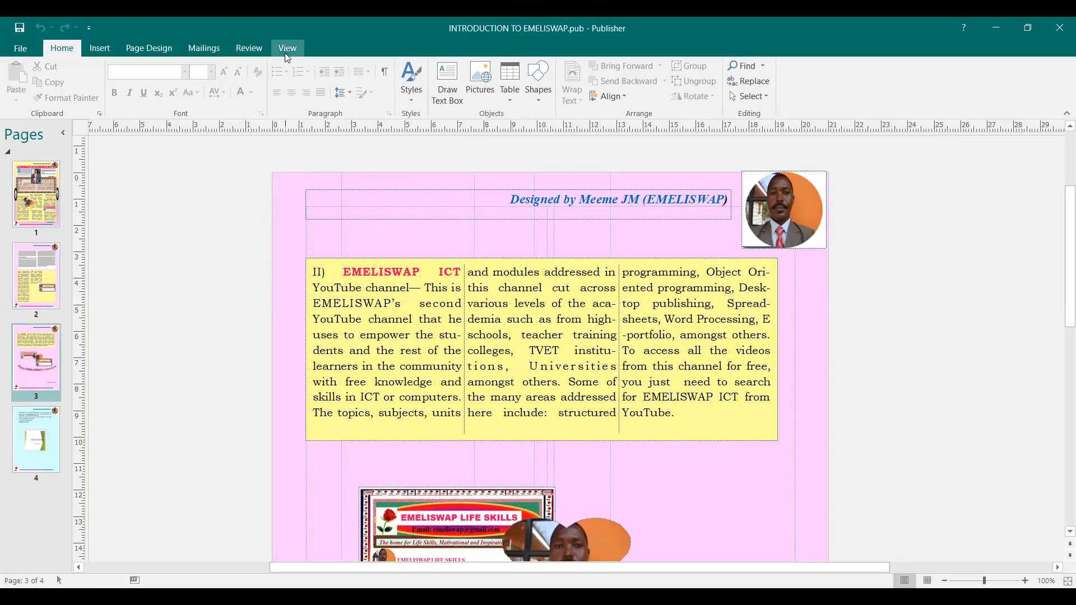
{"action": "left_click", "coordinate": [36, 199]}
{"action": "left_click", "coordinate": [46, 280]}
{"action": "left_click", "coordinate": [35, 365]}
{"action": "left_click", "coordinate": [36, 431]}
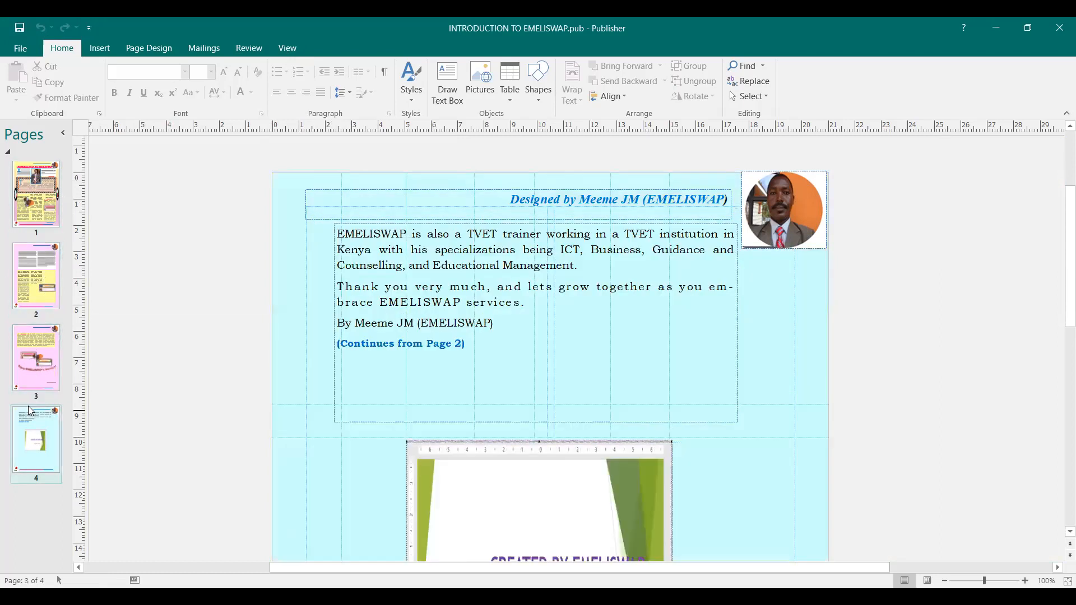
{"action": "left_click", "coordinate": [36, 291]}
{"action": "left_click", "coordinate": [44, 348]}
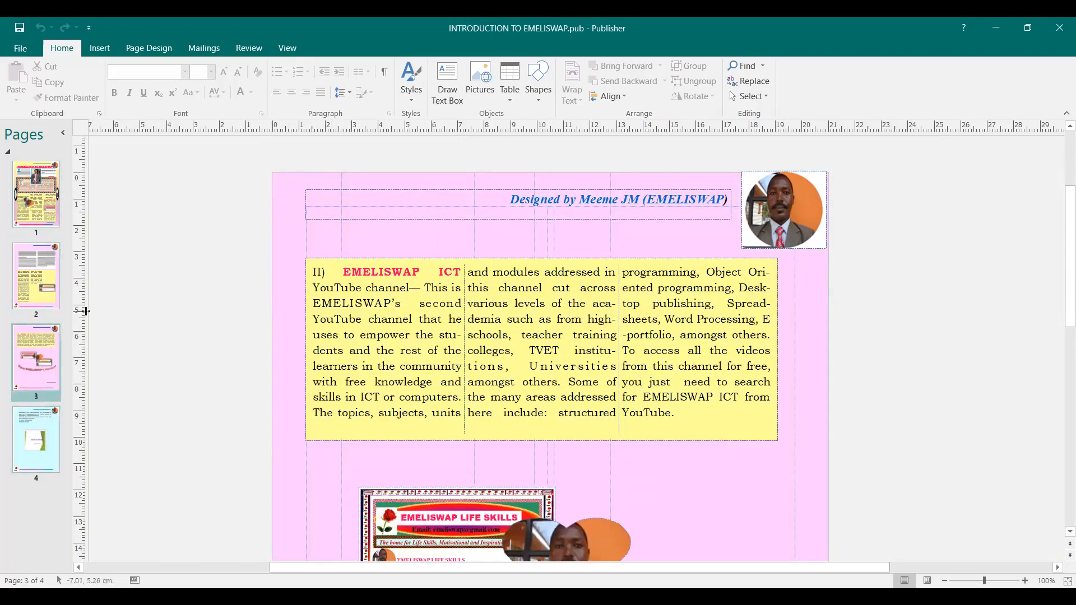
Step: Return to the master page and set its solid background to the lighter lime green from the recent colours
{"action": "left_click", "coordinate": [285, 47]}
{"action": "left_click", "coordinate": [50, 91]}
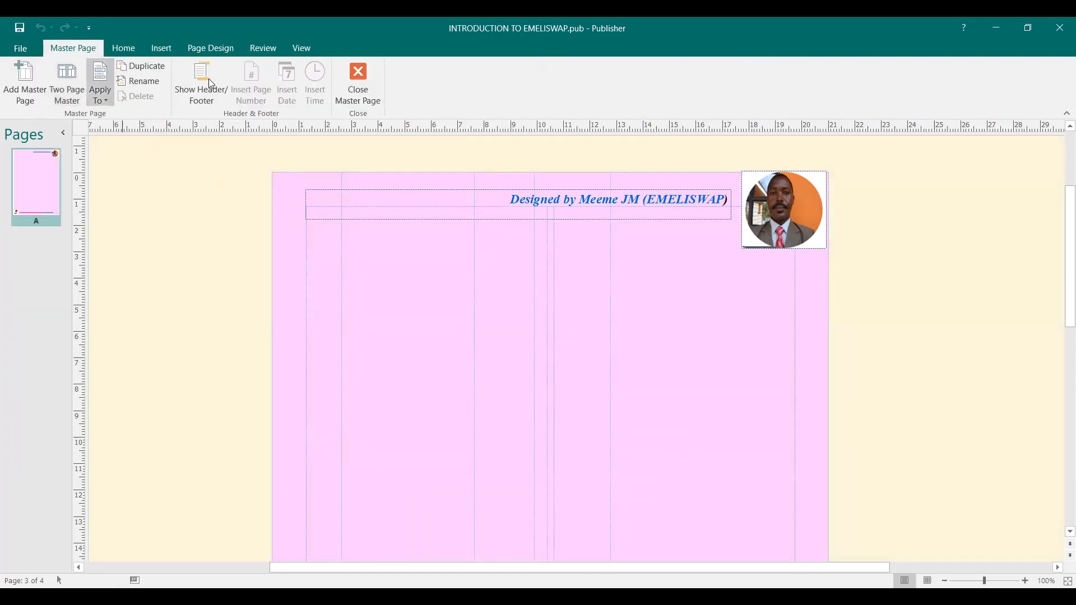
{"action": "left_click", "coordinate": [216, 50]}
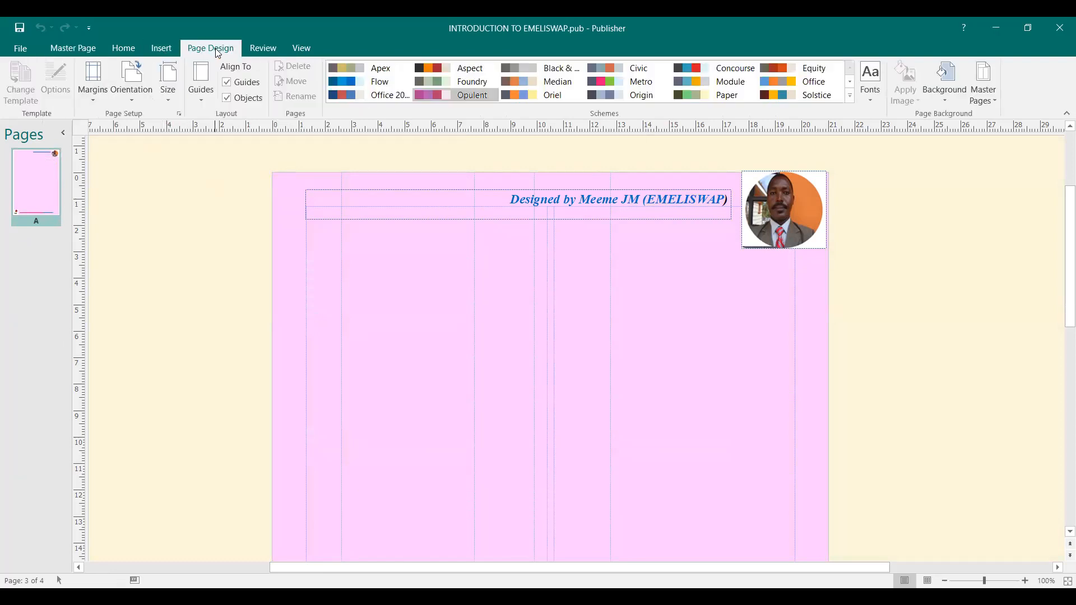
{"action": "left_click", "coordinate": [957, 103]}
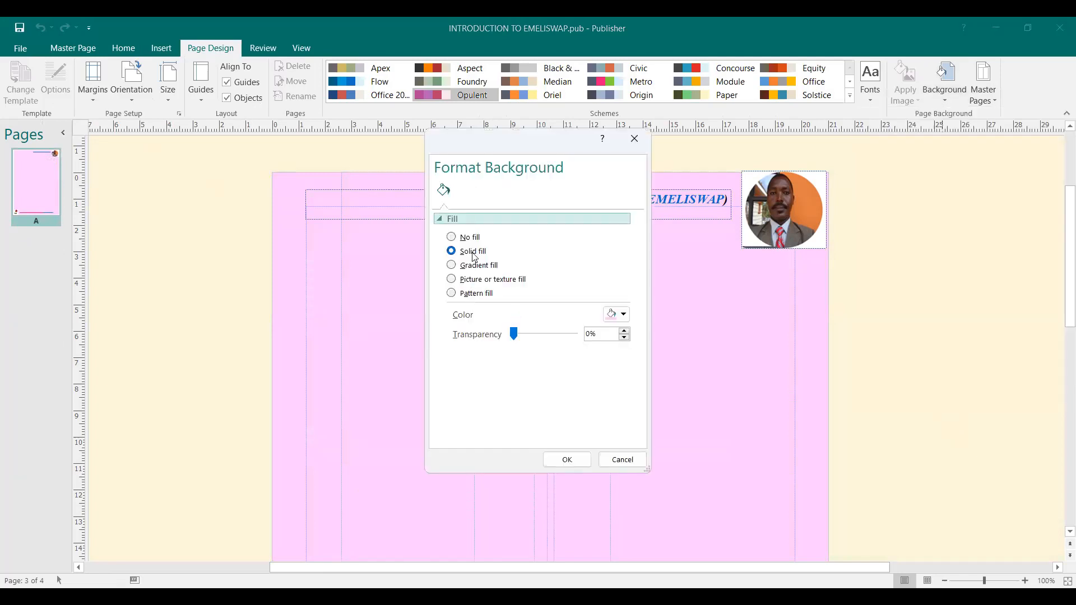
{"action": "left_click", "coordinate": [623, 315]}
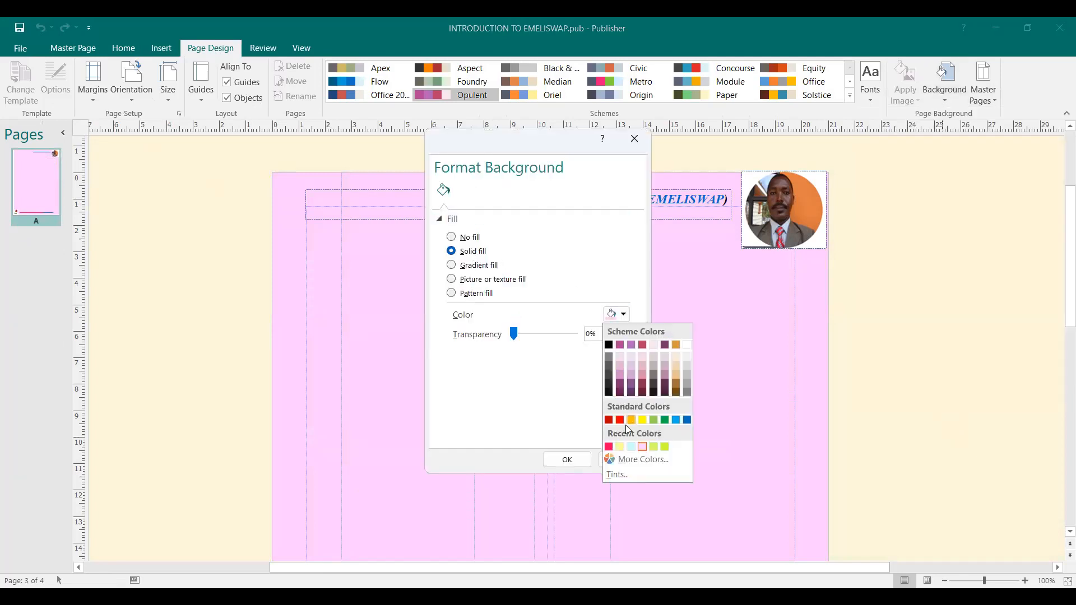
{"action": "left_click", "coordinate": [654, 446]}
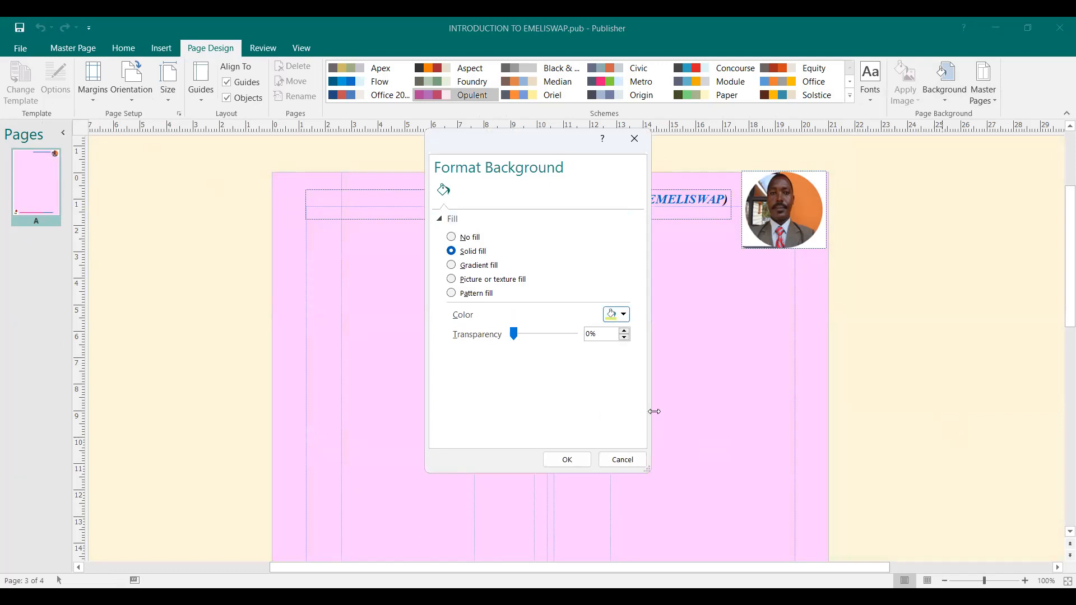
{"action": "left_click", "coordinate": [567, 460]}
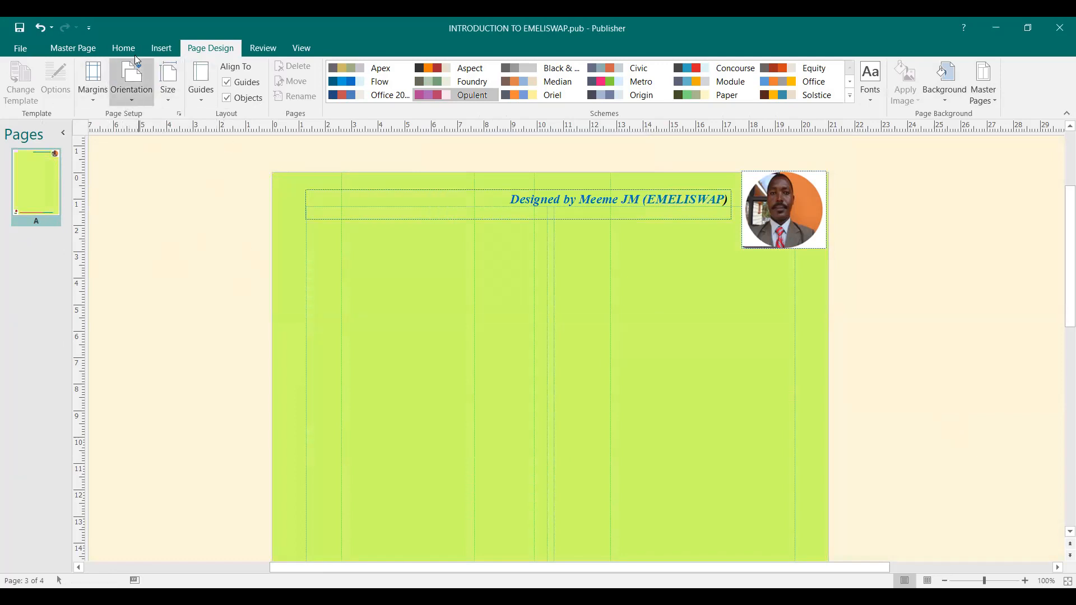
Step: Apply the master page to the current page, save the publication and close the master page view
{"action": "left_click", "coordinate": [77, 49]}
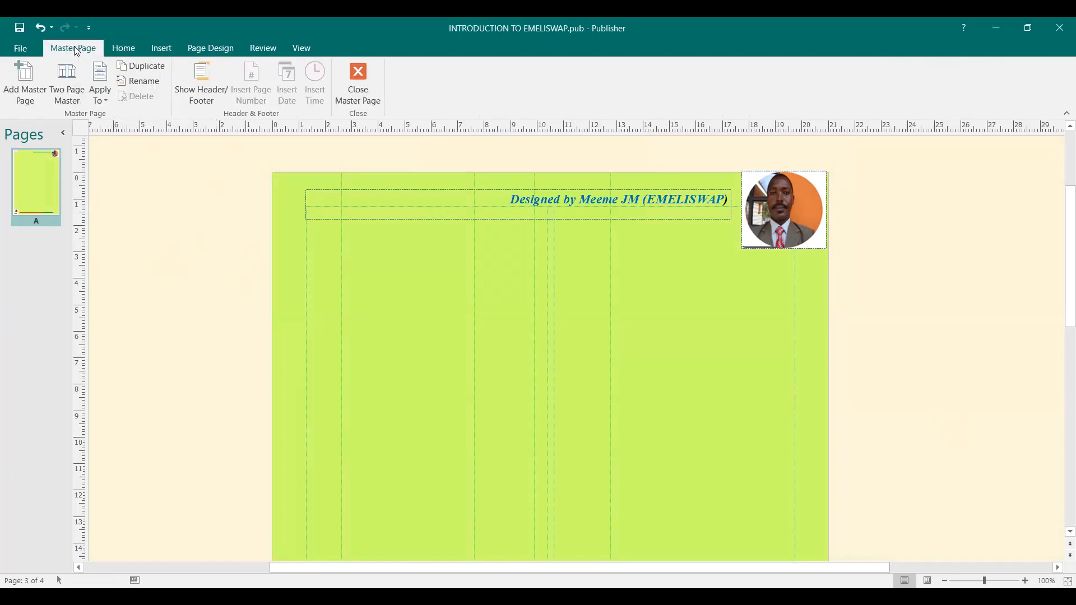
{"action": "left_click", "coordinate": [104, 103]}
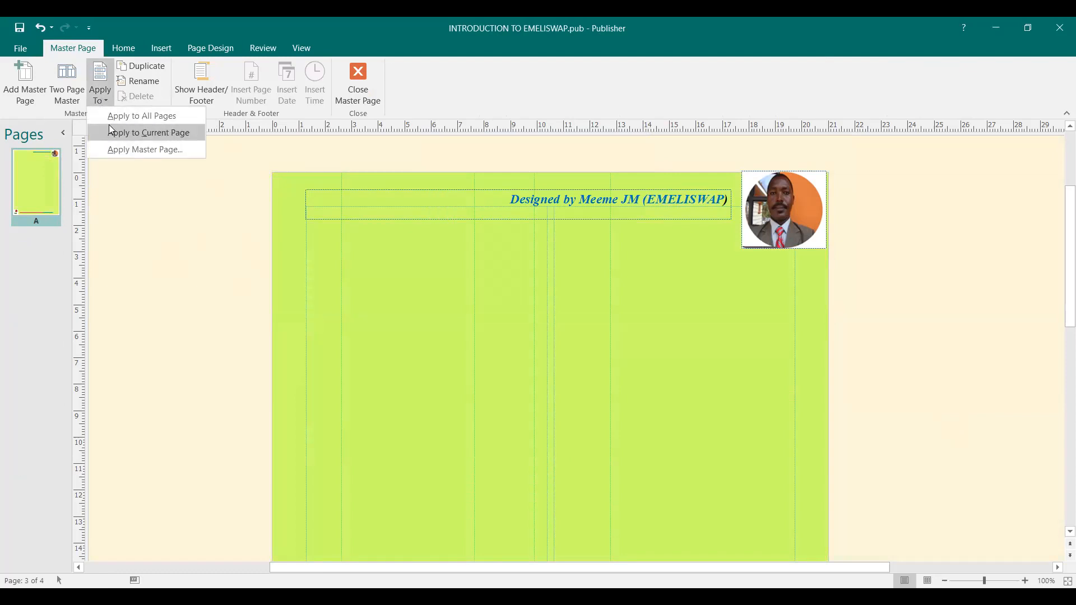
{"action": "left_click", "coordinate": [166, 135]}
{"action": "left_click", "coordinate": [20, 28]}
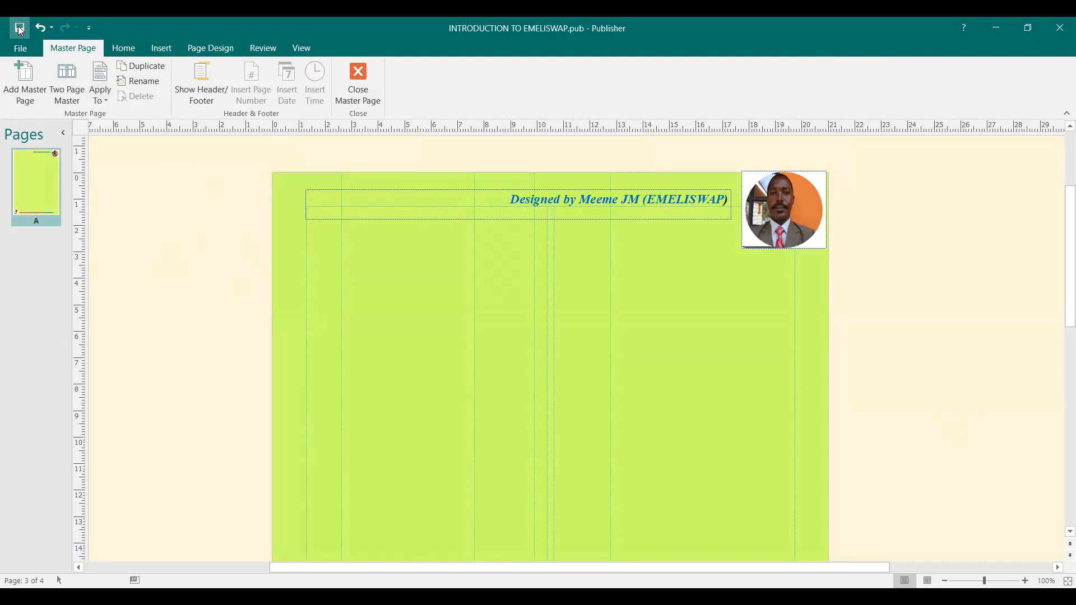
{"action": "left_click", "coordinate": [367, 105]}
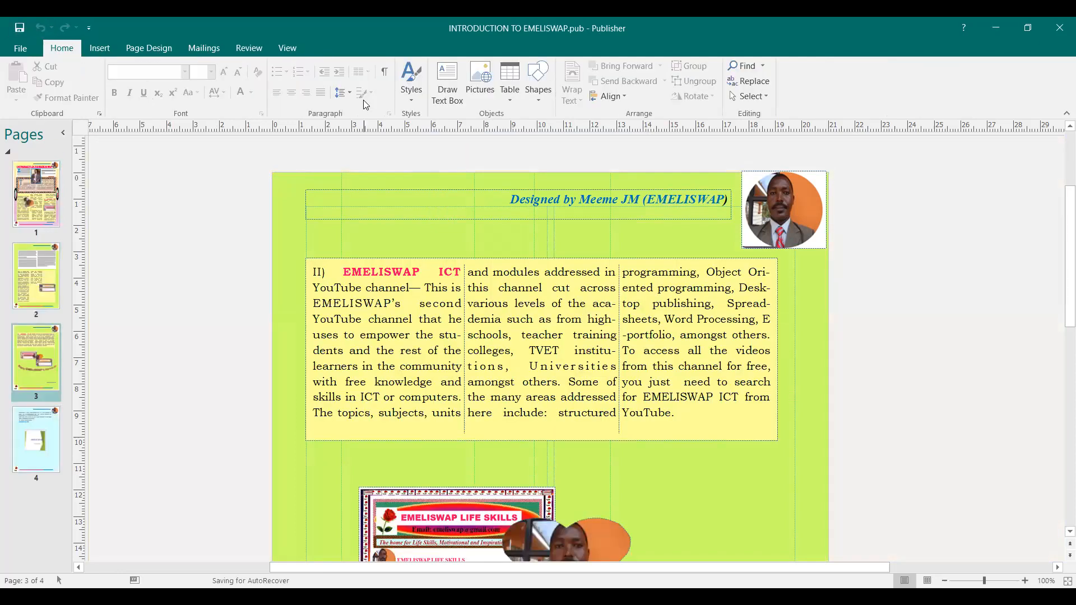
Step: Compare pages 2 and 3 to check their lime green master page background, and save the publication
{"action": "left_click", "coordinate": [51, 289]}
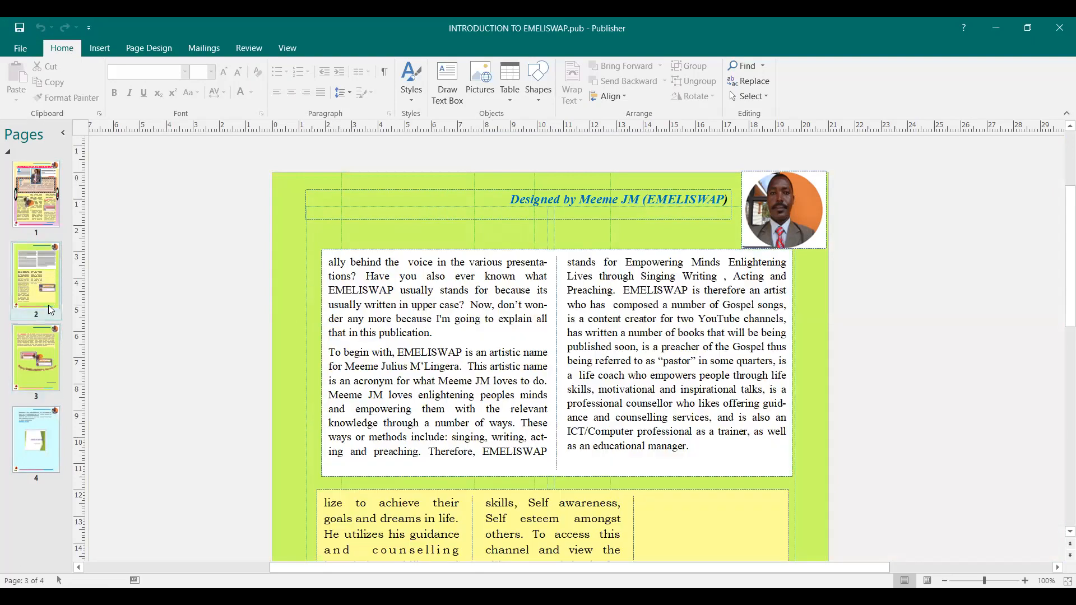
{"action": "left_click", "coordinate": [49, 363]}
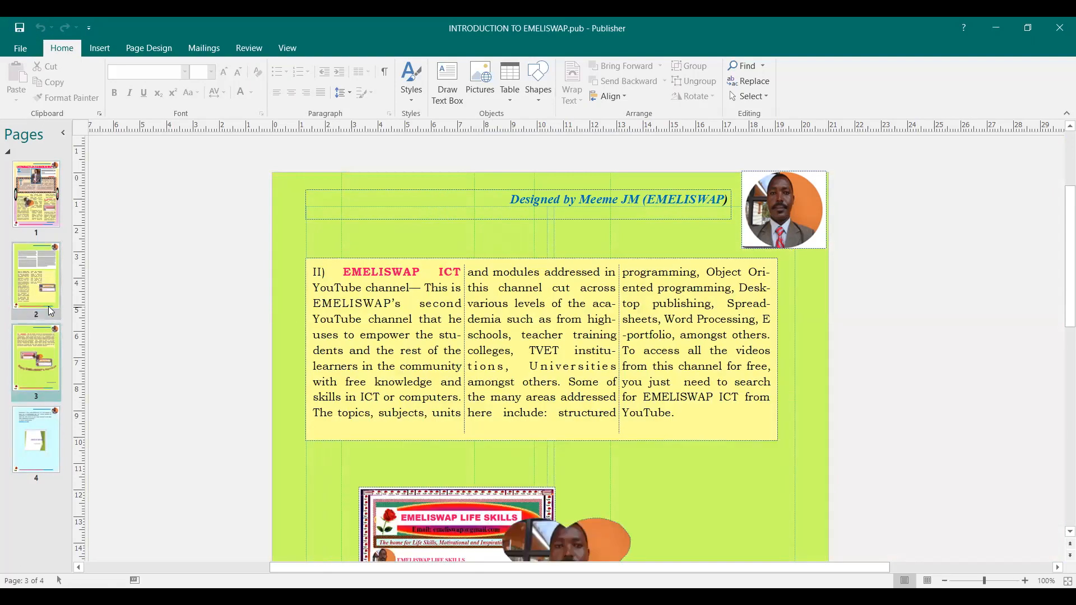
{"action": "left_click", "coordinate": [43, 290]}
{"action": "left_click", "coordinate": [34, 345]}
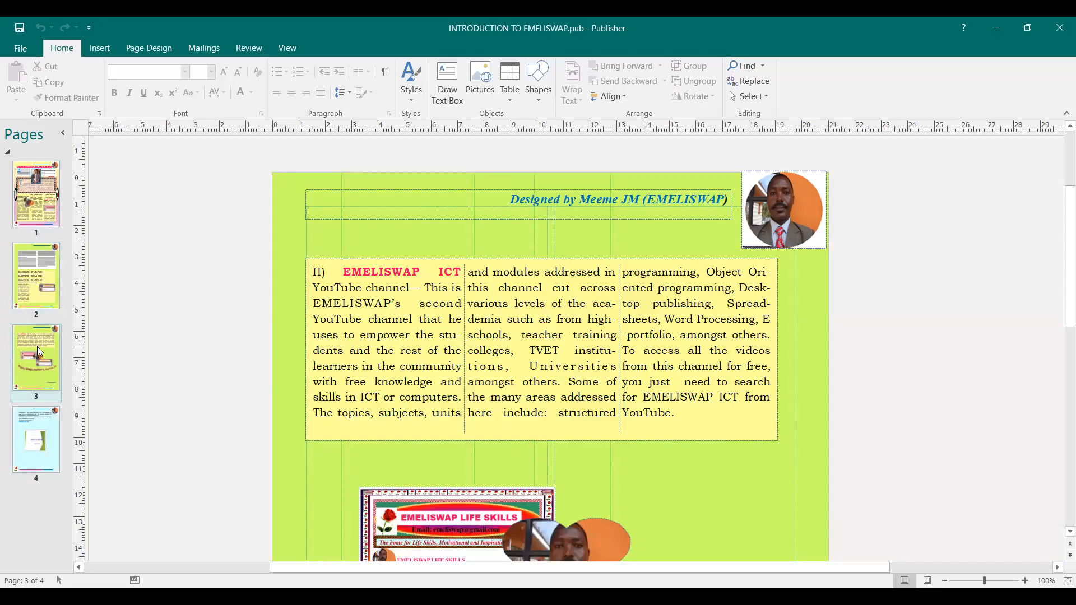
{"action": "left_click", "coordinate": [38, 279]}
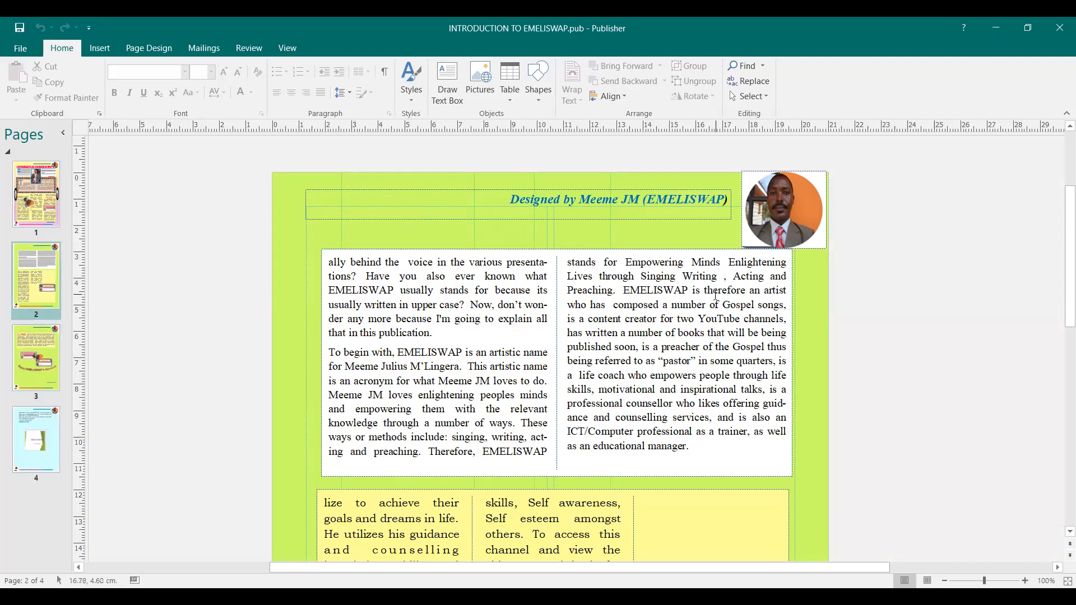
{"action": "scroll", "coordinate": [713, 294], "scroll_direction": "down", "scroll_amount": 3}
{"action": "scroll", "coordinate": [713, 293], "scroll_direction": "up", "scroll_amount": 4}
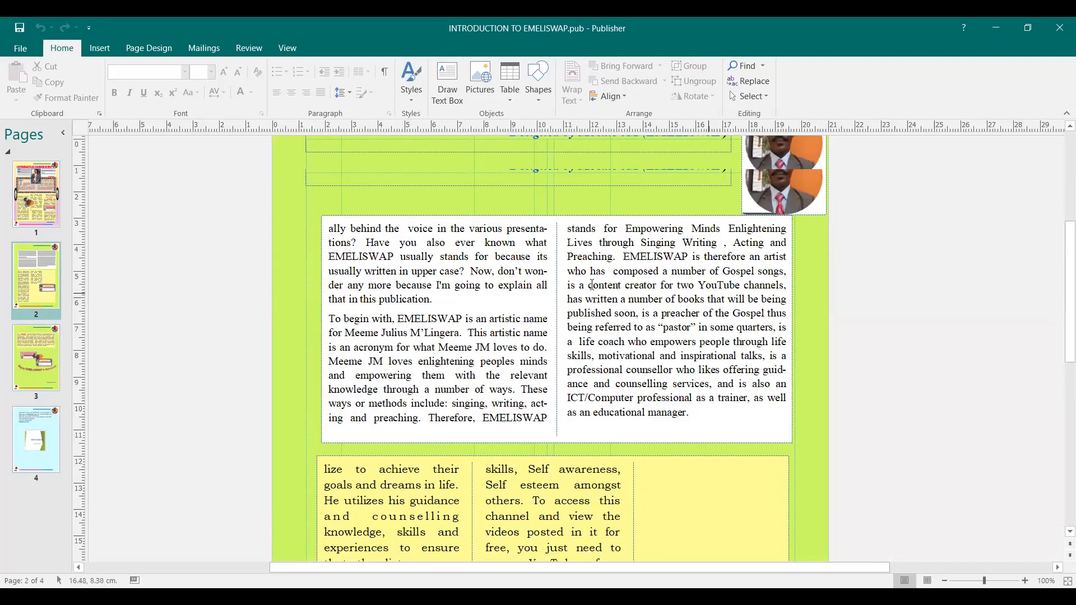
{"action": "left_click", "coordinate": [18, 29]}
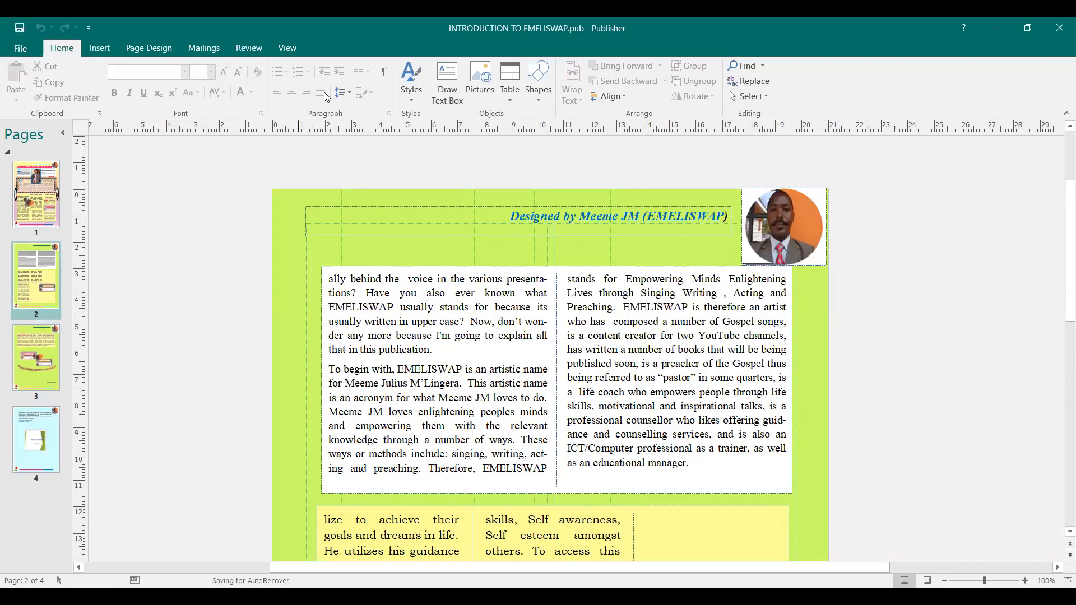